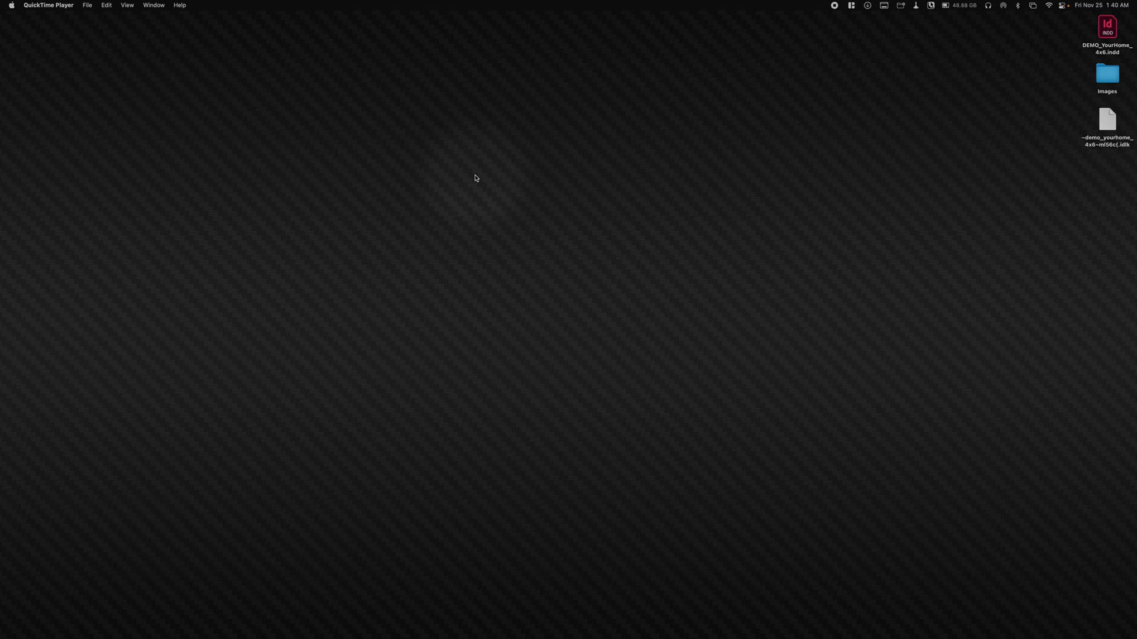
- Switch to InDesign and bring up the DEMO_YourHome_4x6.indd postcard document
key("super+Tab")
key("super+Tab")
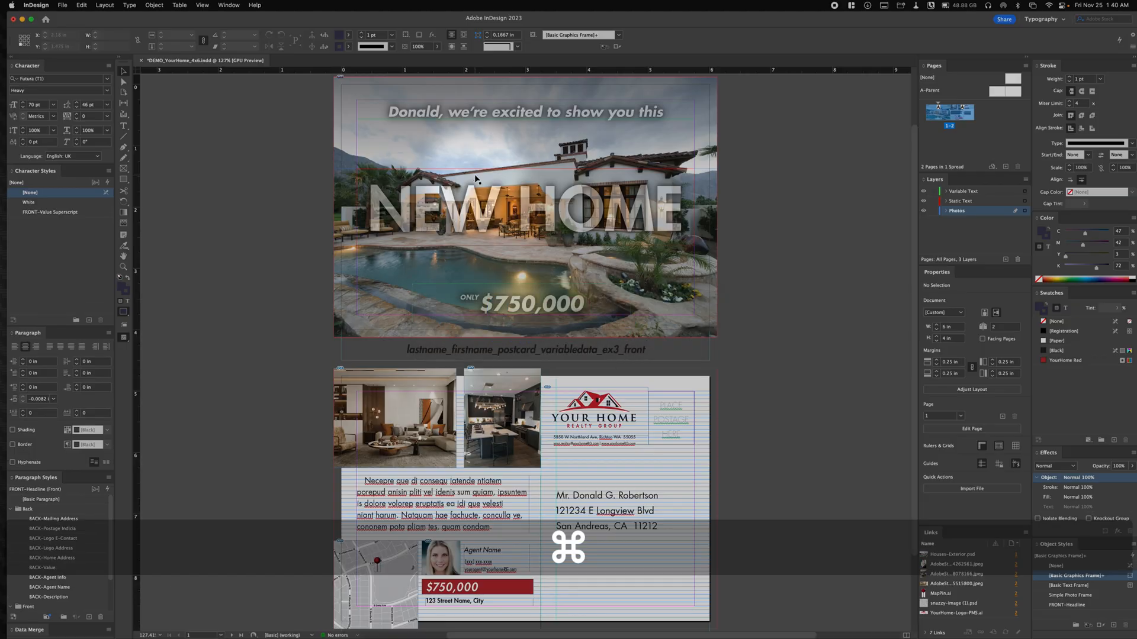
scroll(426, 177, "right", 3)
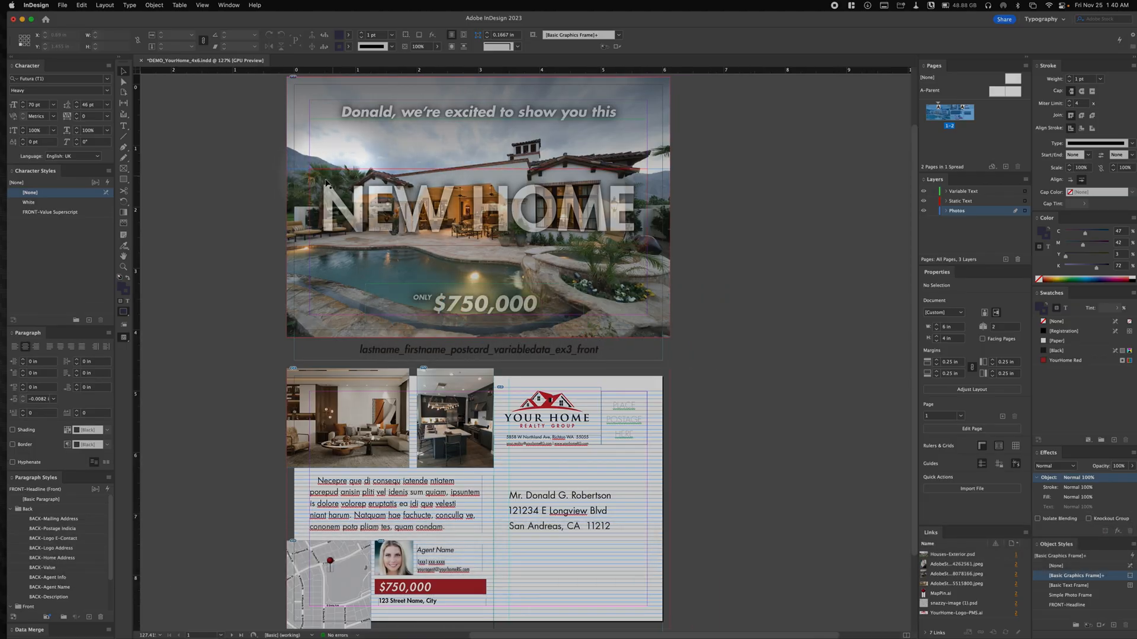
scroll(296, 201, "left", 1)
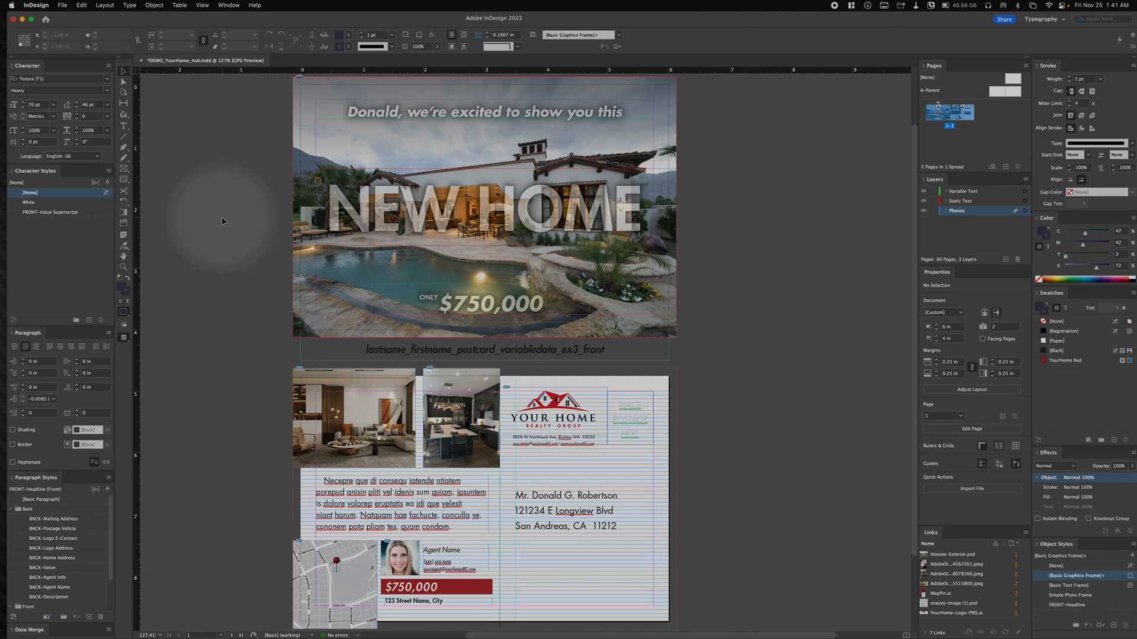
scroll(222, 217, "right", 2)
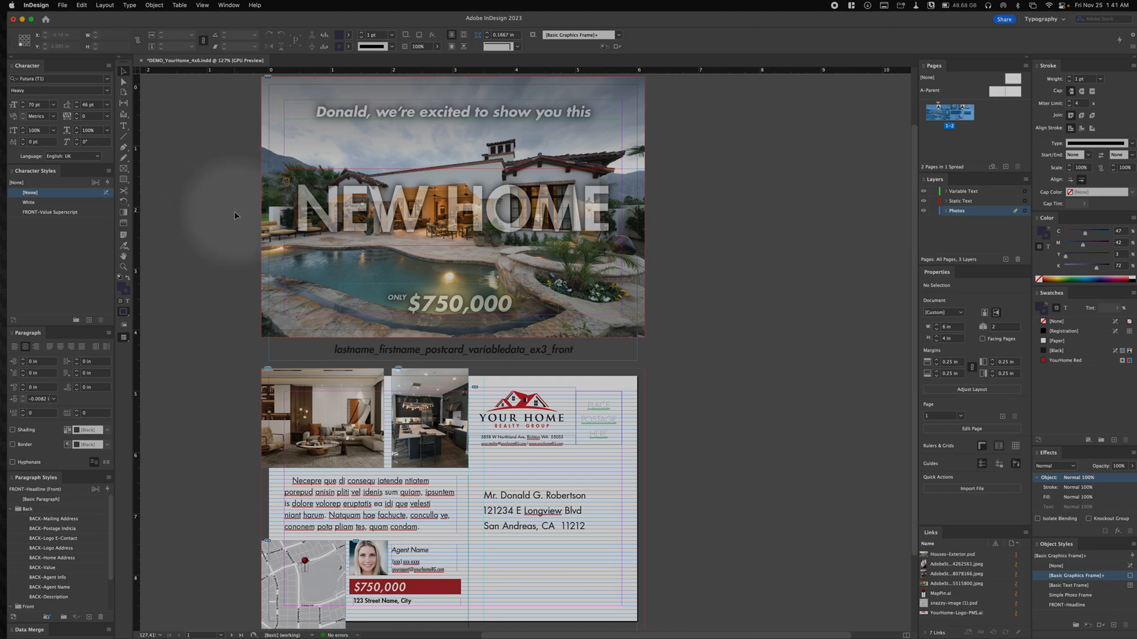
scroll(233, 215, "left", 2)
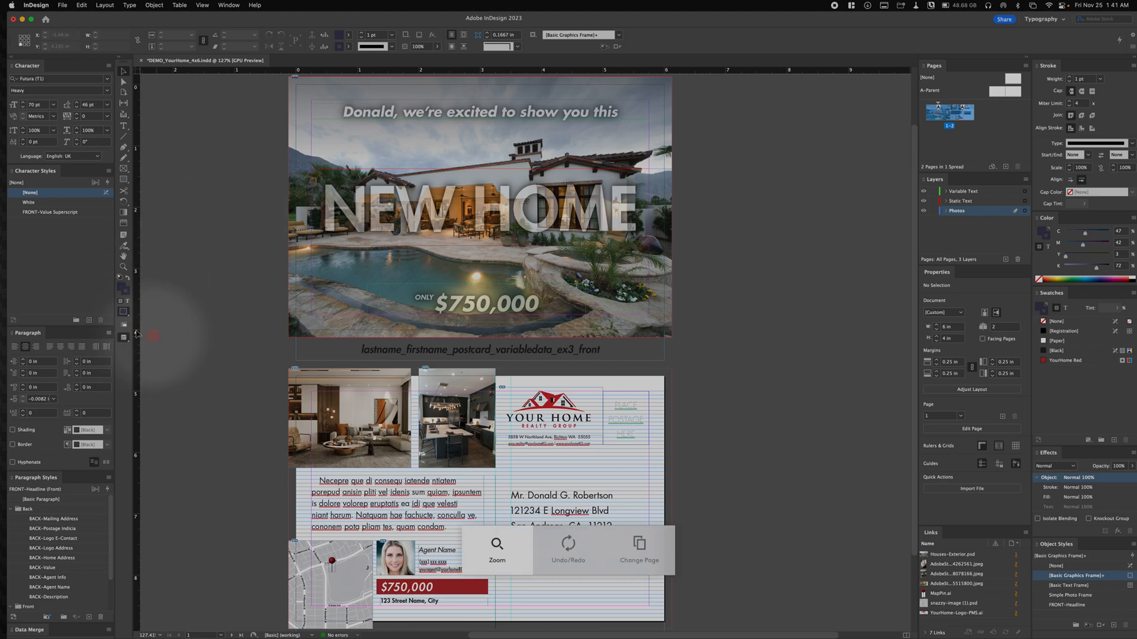
- Display the postcard document in Preview screen mode
left_click(124, 312)
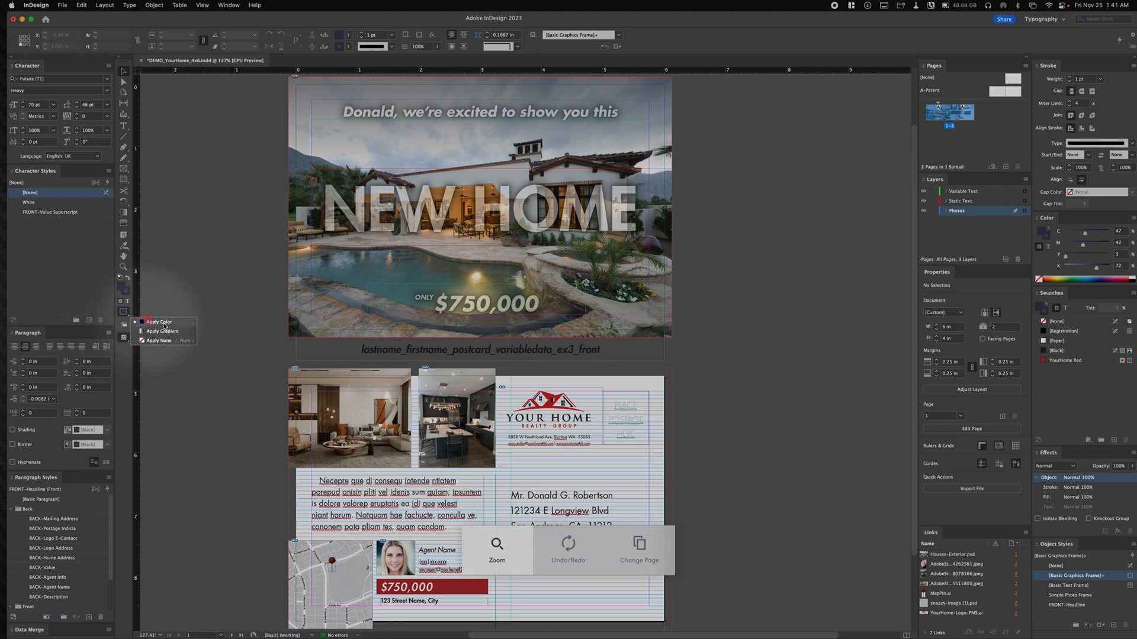
left_click(187, 274)
left_click_drag(131, 345, 148, 359)
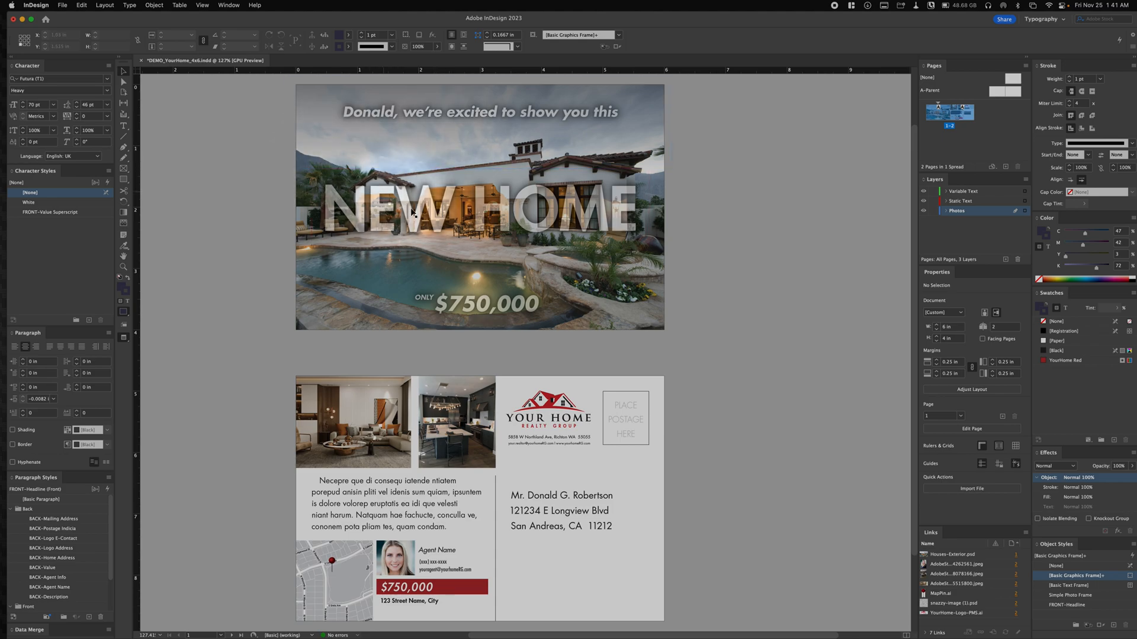
- Examine the postcard's front headline, price and house photo, and the back's photos, description, map, agent details, logo and mailing address
left_click(307, 185)
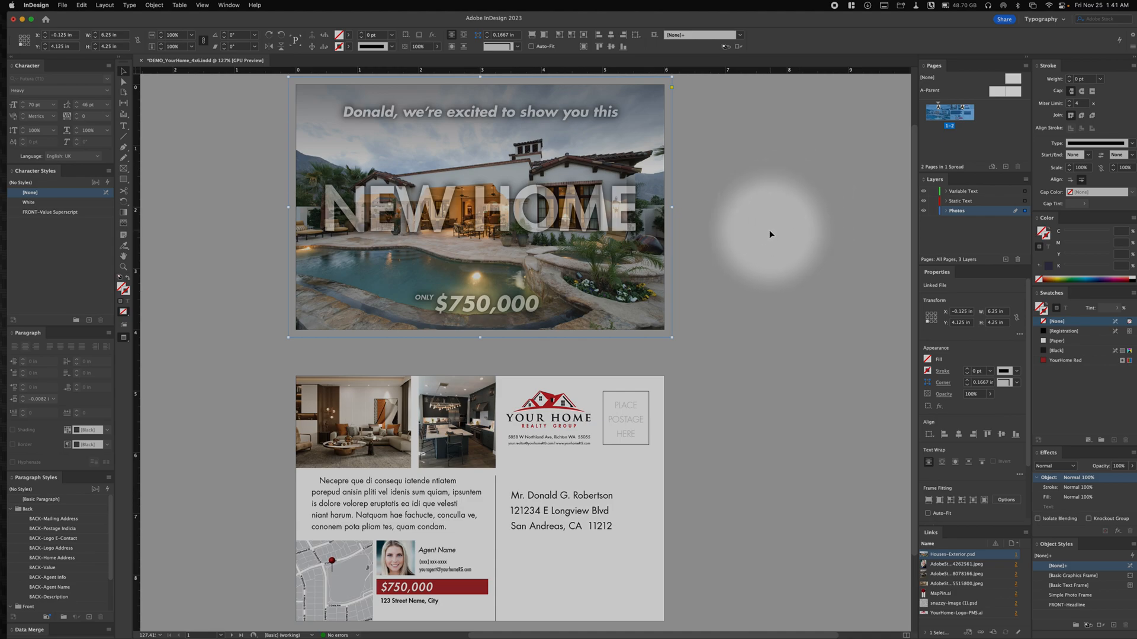
left_click(781, 251)
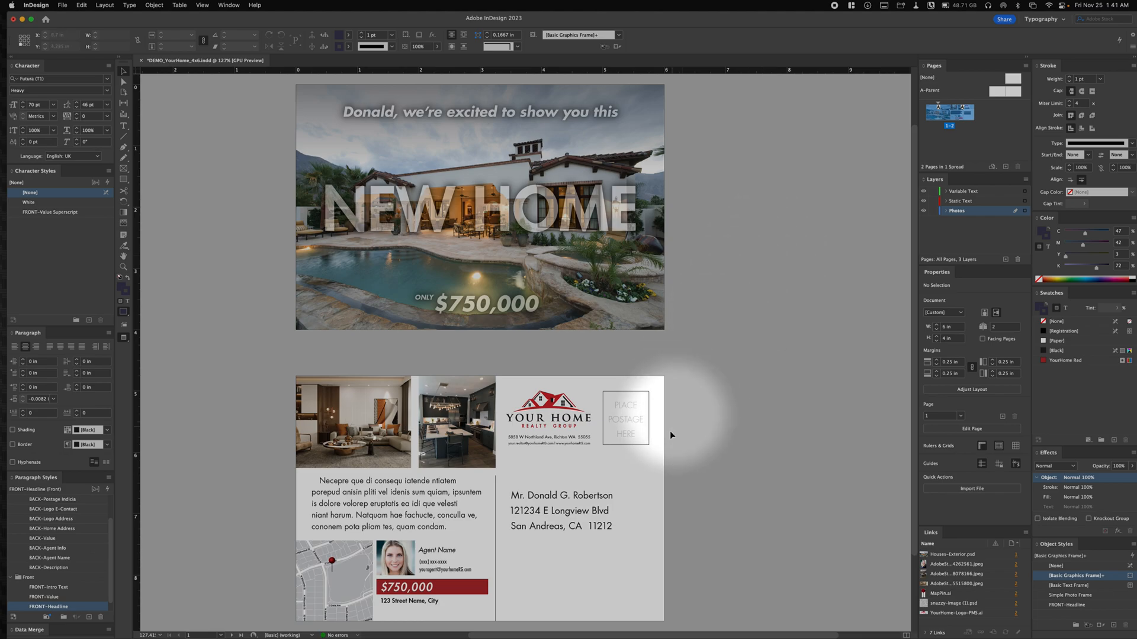
left_click(783, 322)
left_click(655, 308)
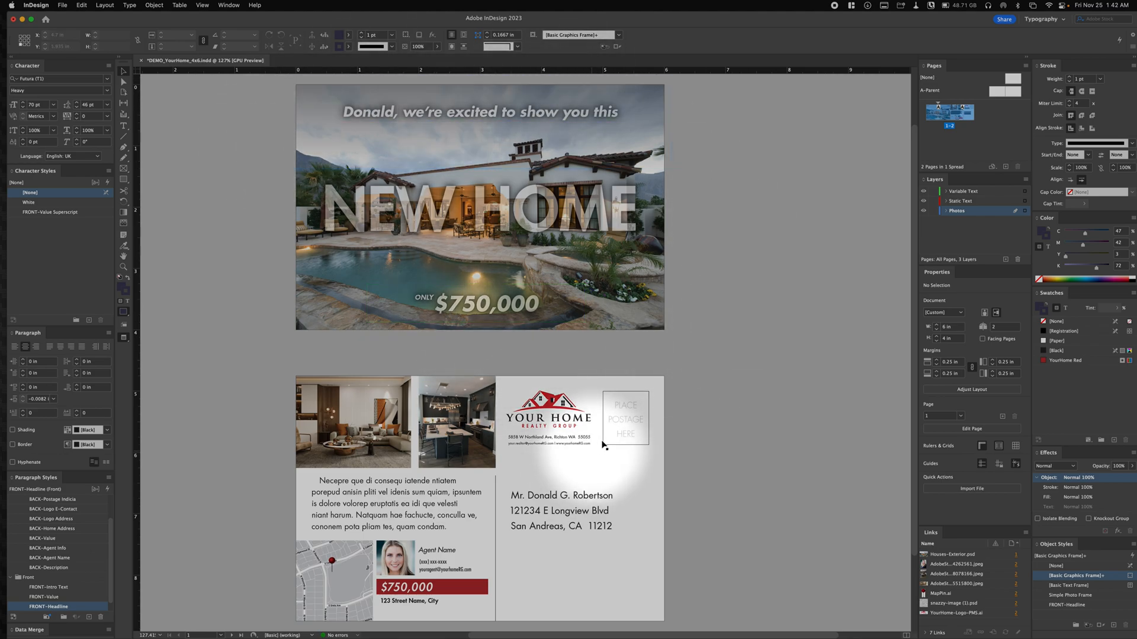
left_click(764, 445)
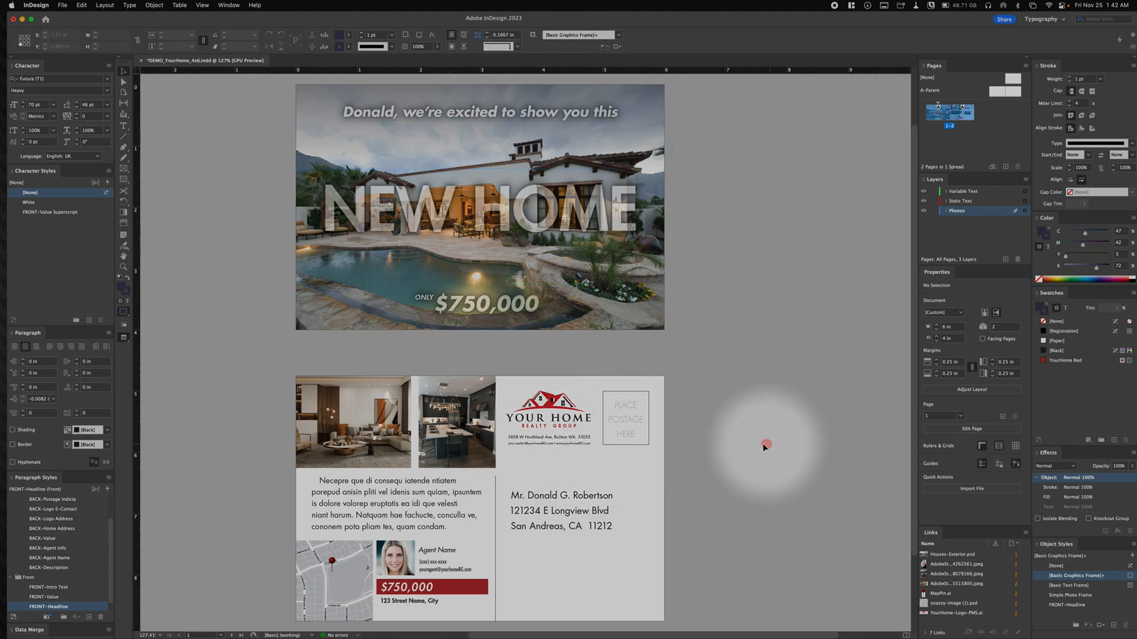
key("space")
left_click_drag(731, 438, 784, 304)
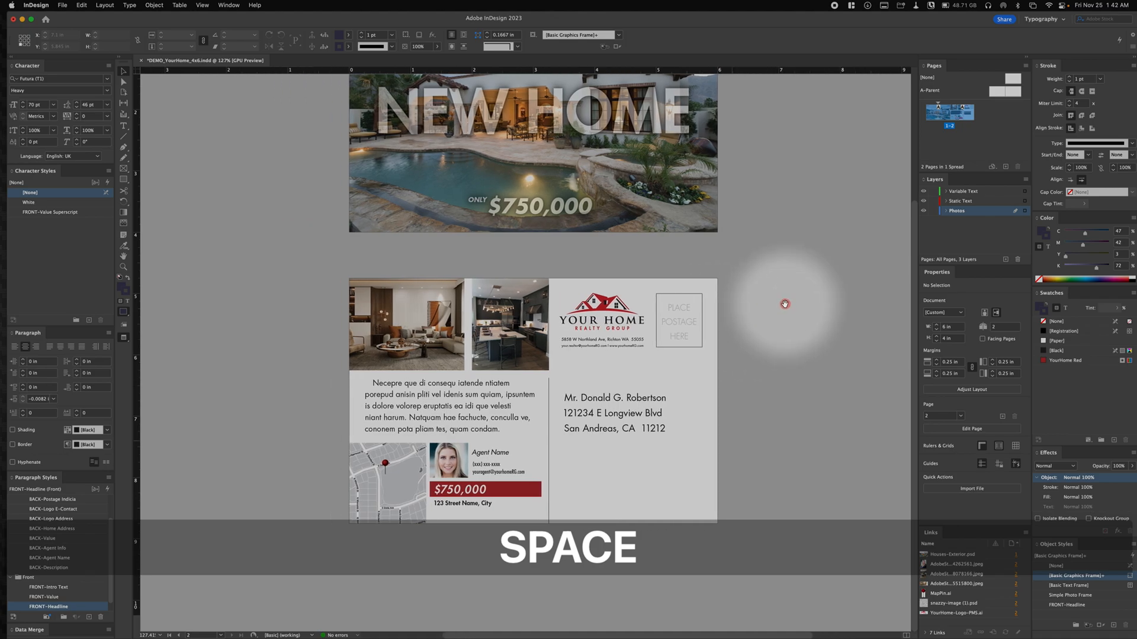
left_click(212, 310)
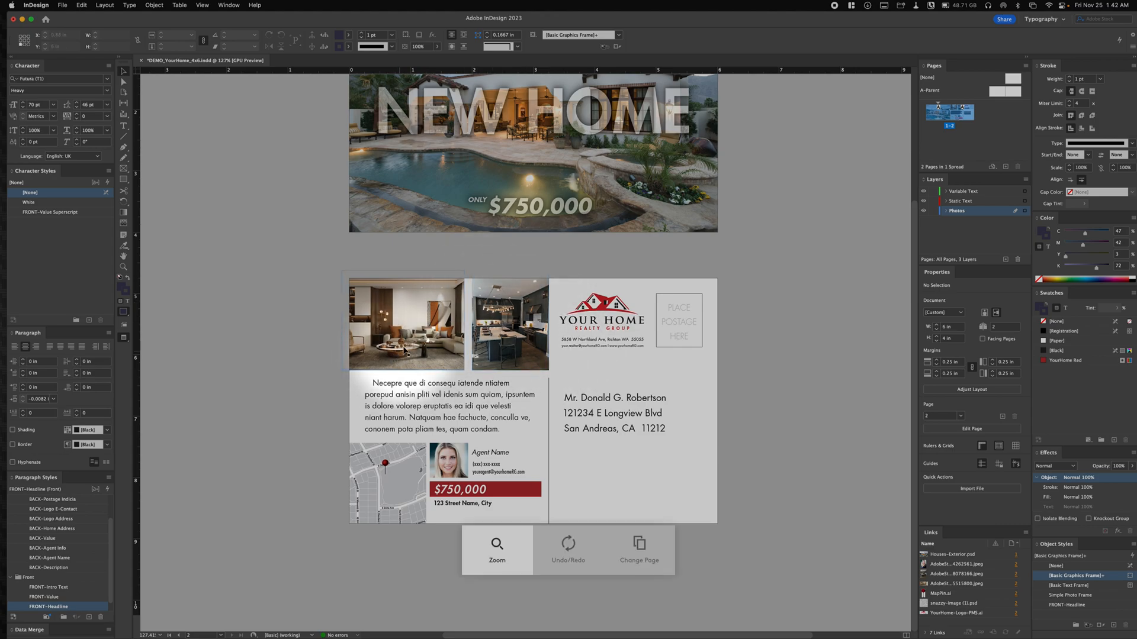
left_click(286, 342)
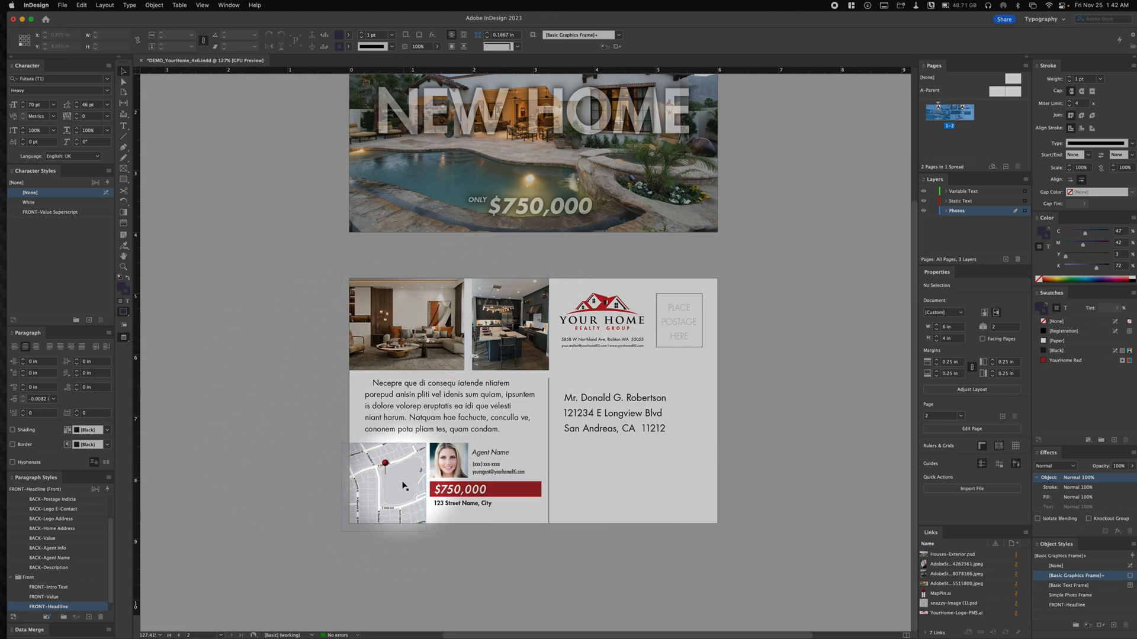
left_click(366, 491)
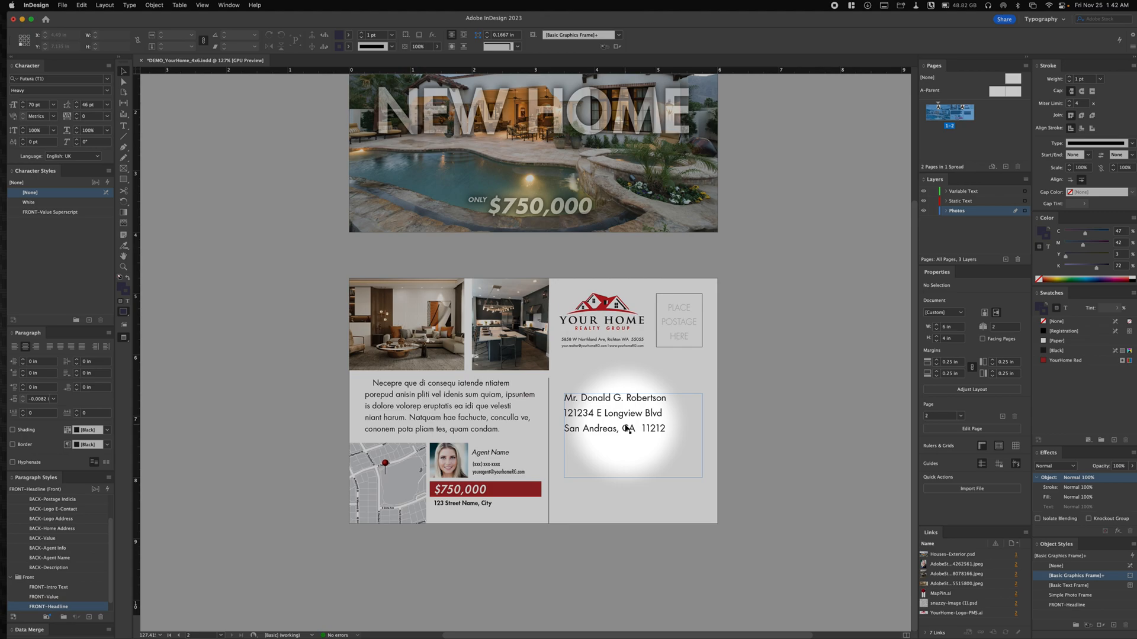
scroll(711, 343, "right", 5)
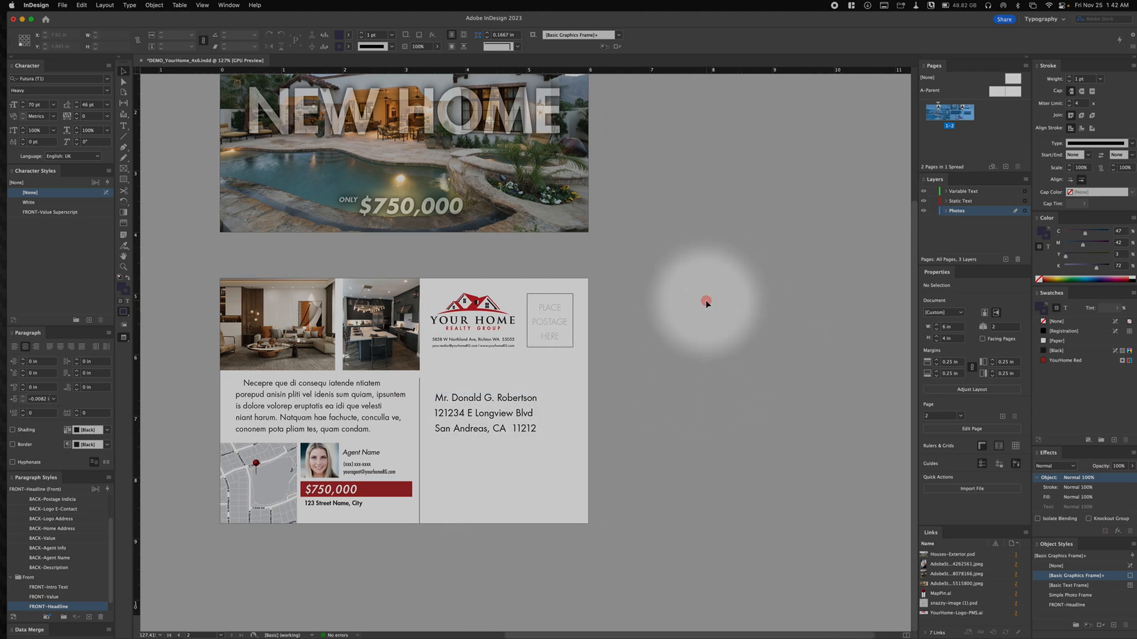
key("space")
left_click_drag(531, 314, 656, 324)
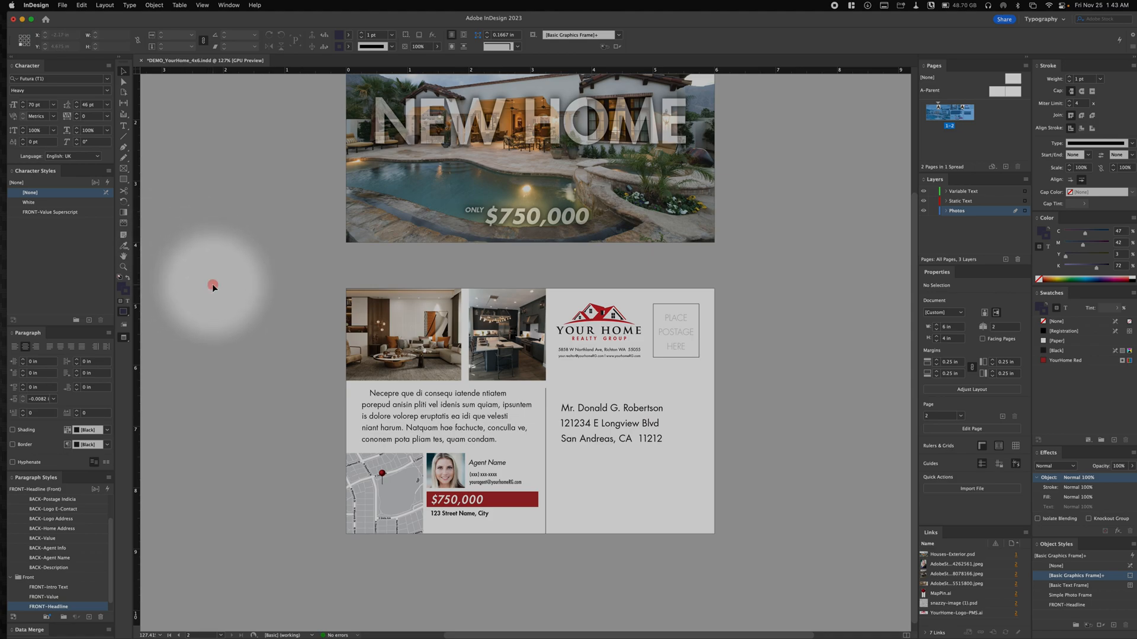
left_click(247, 335)
scroll(246, 335, "left", 1)
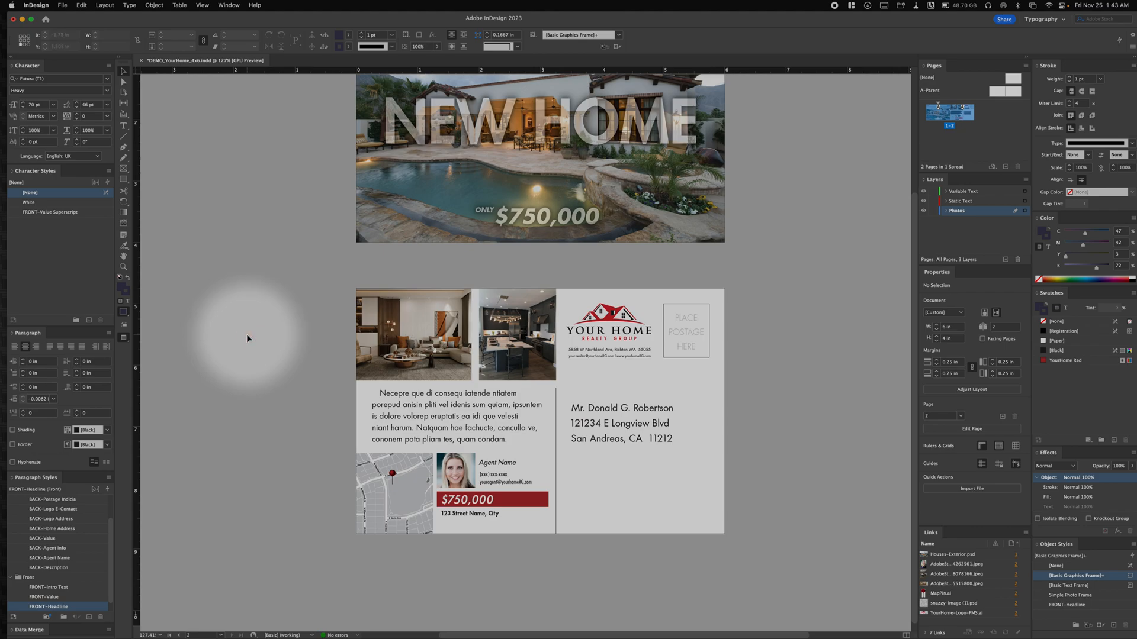
left_click(219, 304)
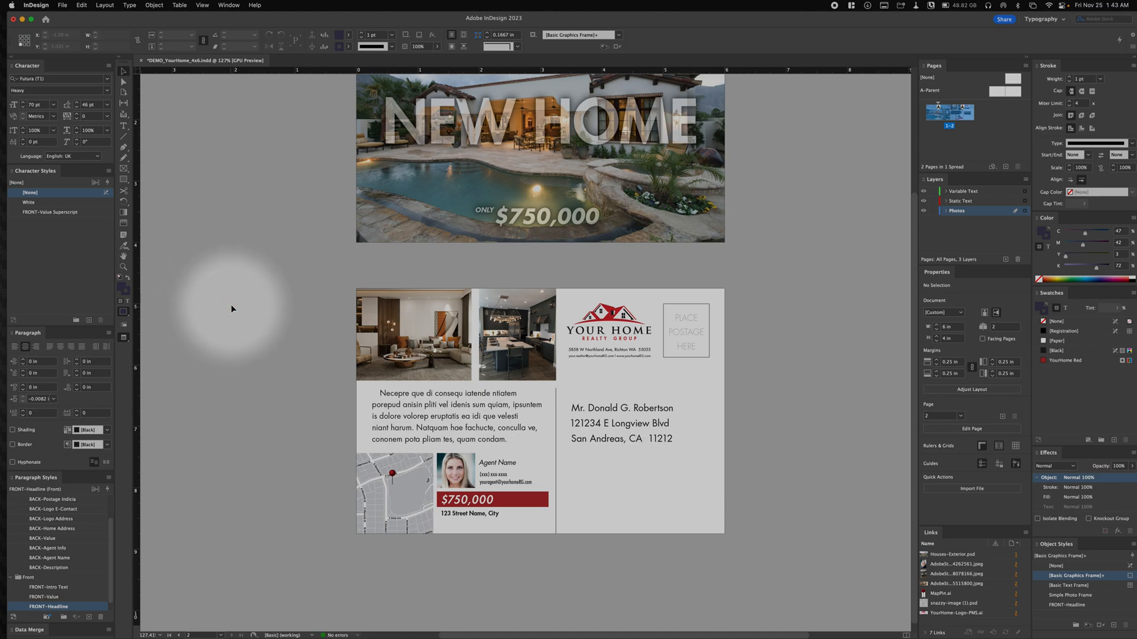
left_click(243, 311)
scroll(244, 312, "left", 1)
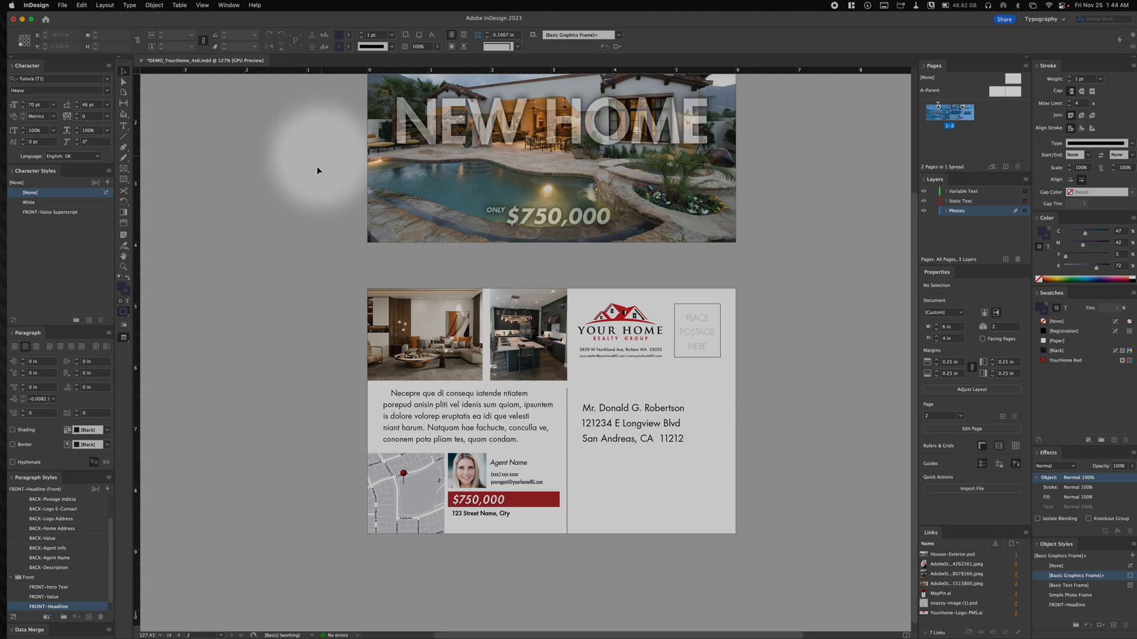
left_click(235, 291)
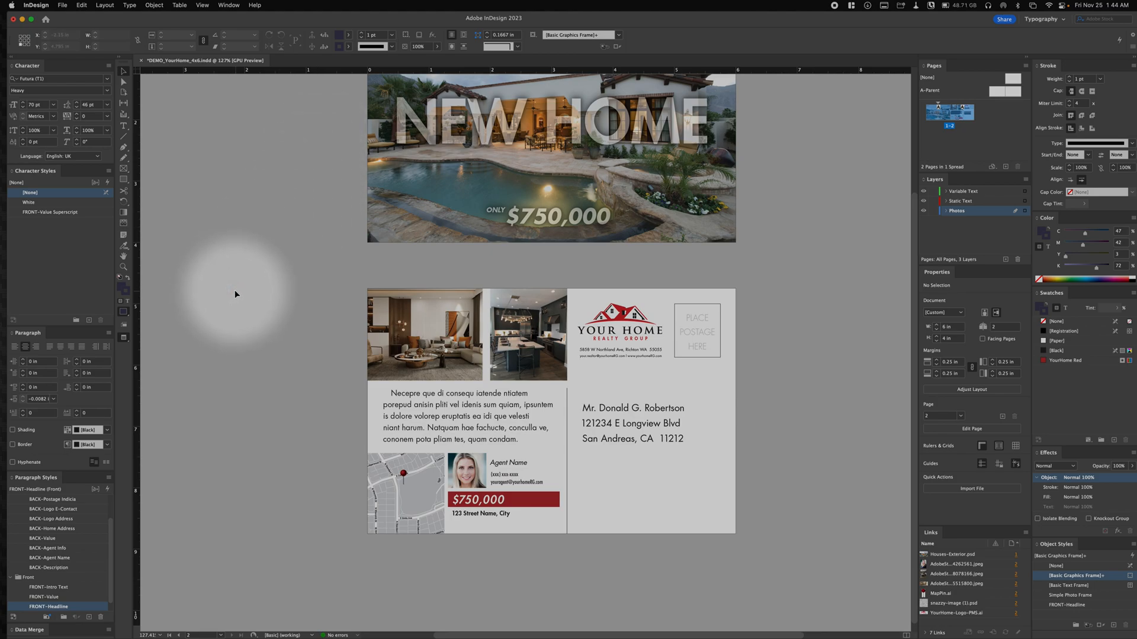
left_click(226, 239)
left_click(281, 262)
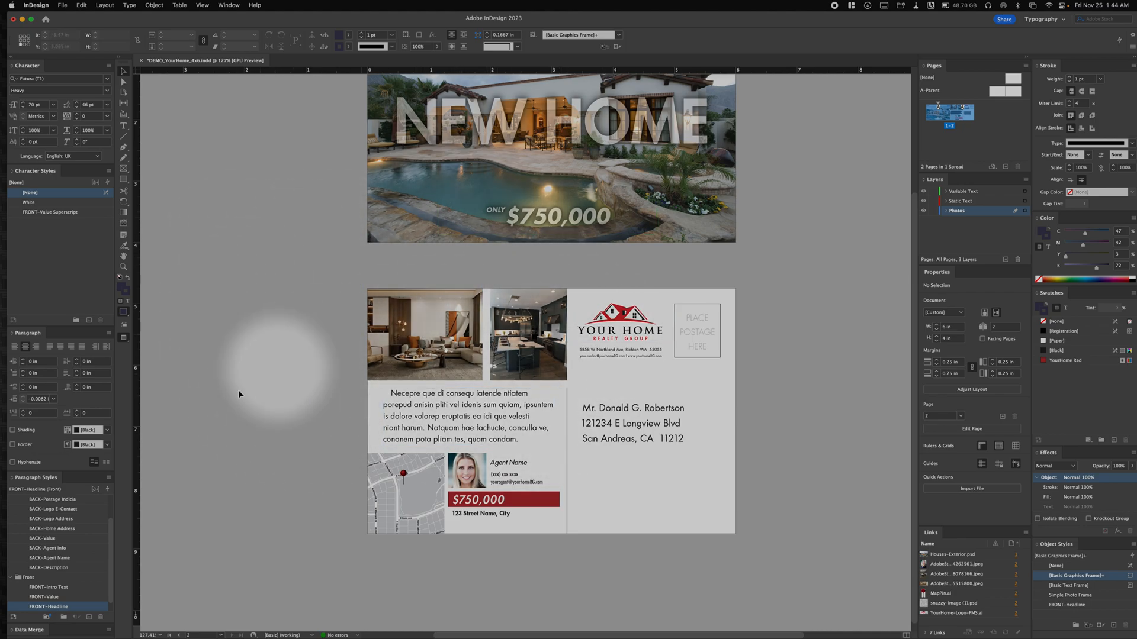
left_click(231, 409)
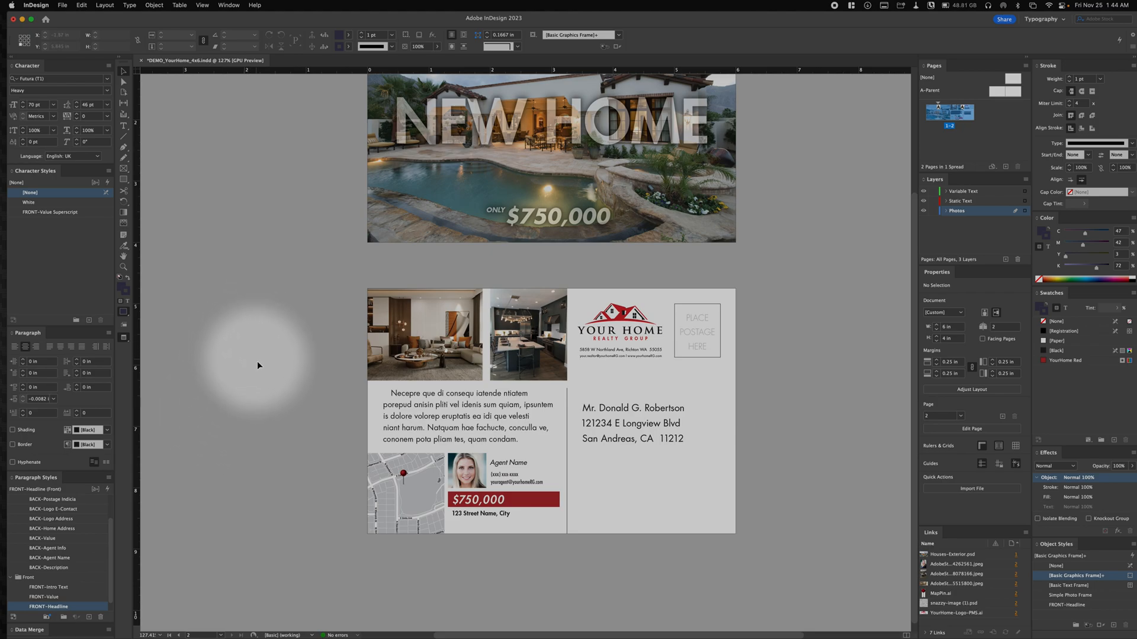
left_click(268, 300)
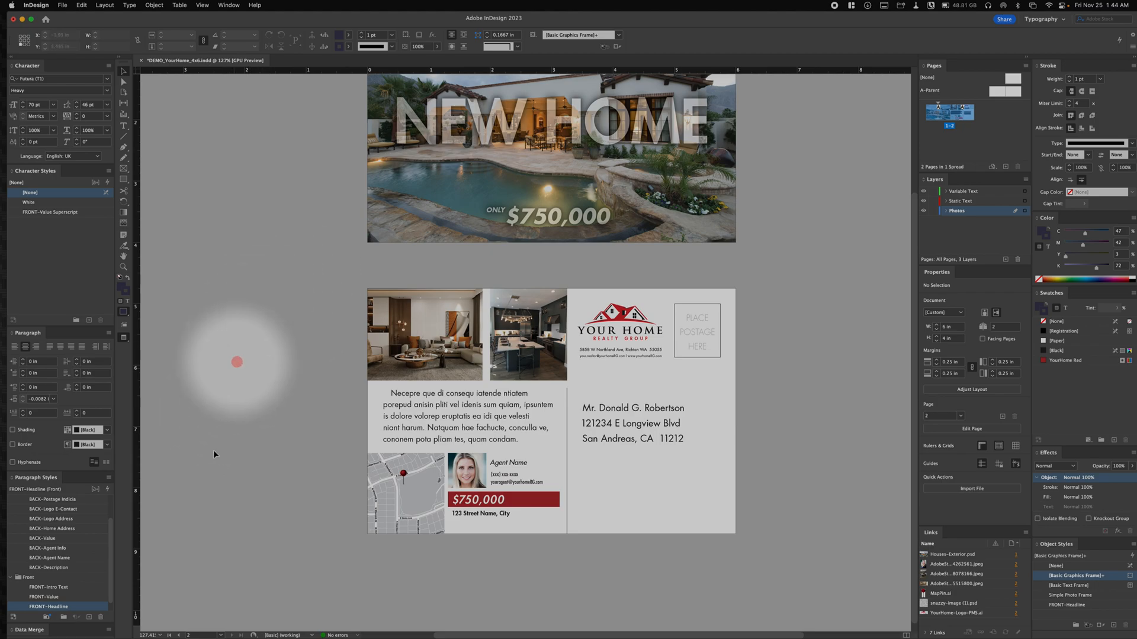
- Check the postcard in Normal screen mode with its guides and file name labels, and return to Preview mode
left_click(124, 338)
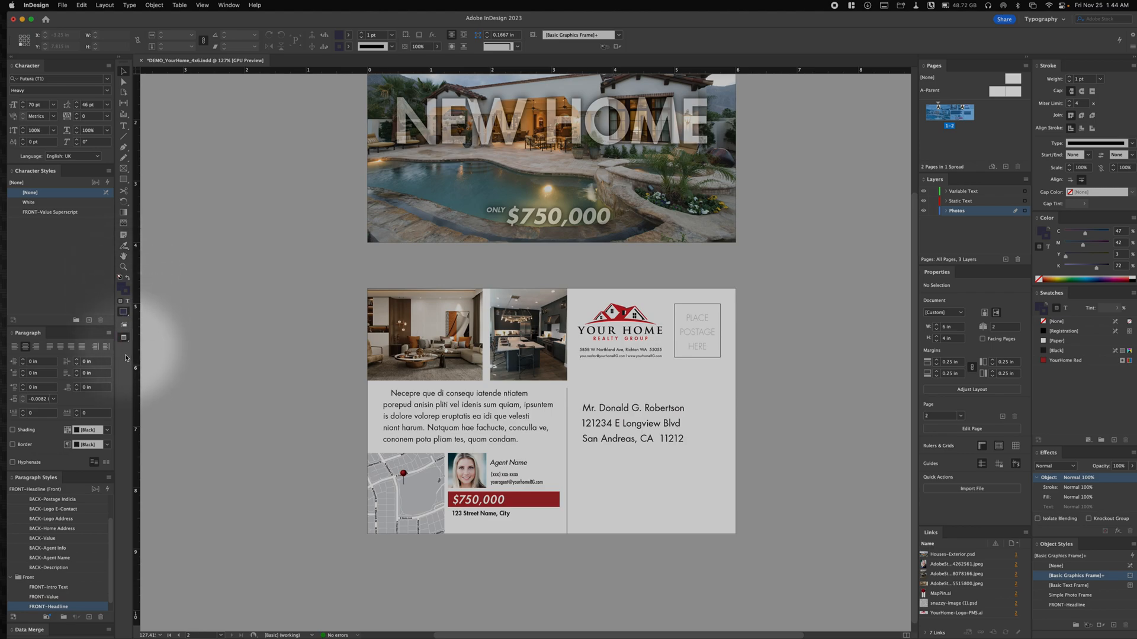
left_click_drag(124, 341, 192, 329)
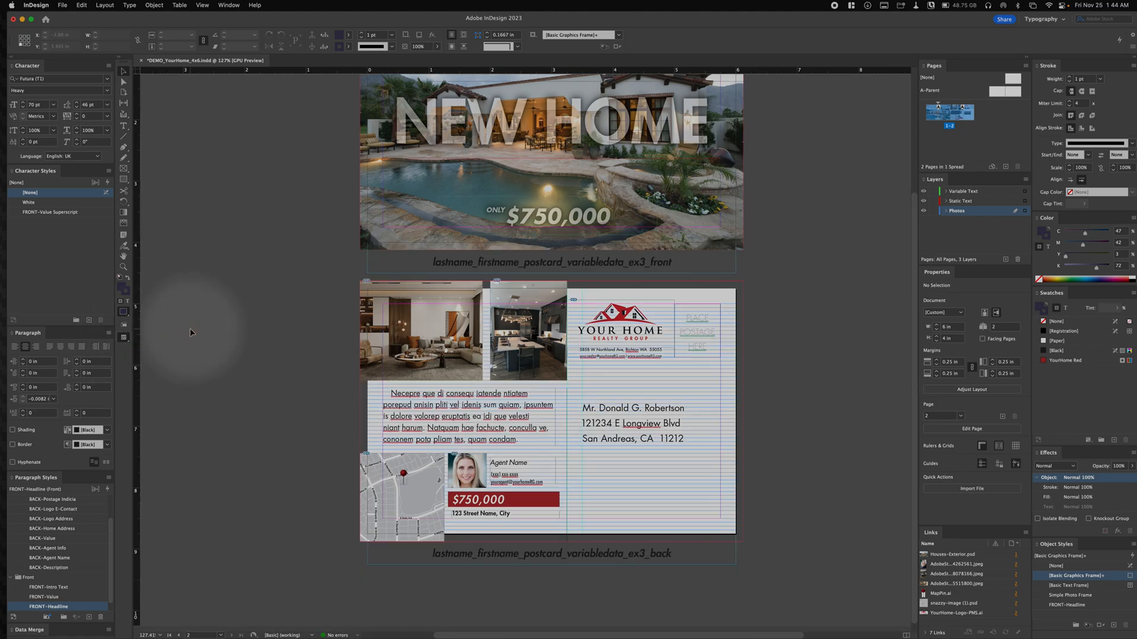
left_click(115, 344)
left_click_drag(124, 340, 157, 349)
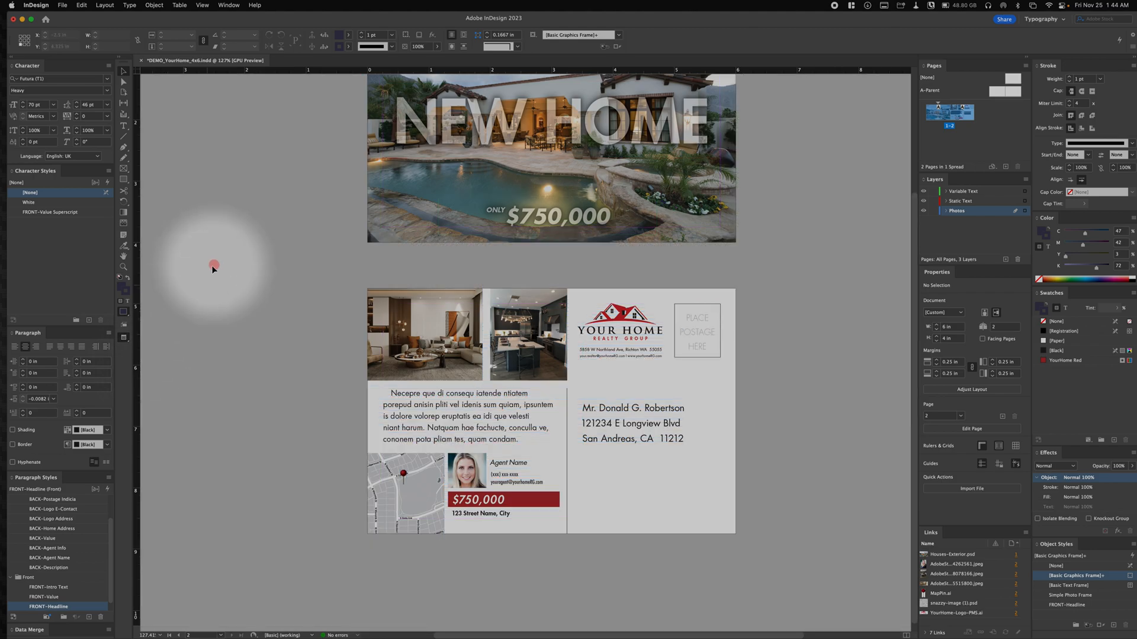
left_click(298, 198)
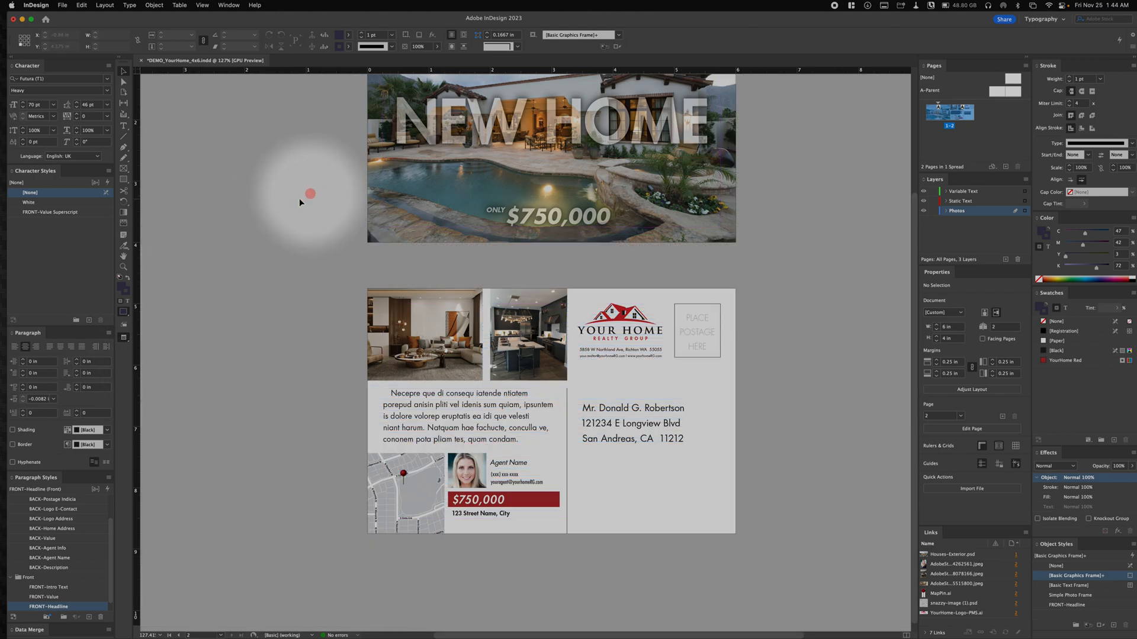
- Hide all InDesign panels and shrink the document window to the right-hand part of the screen
key("Tab")
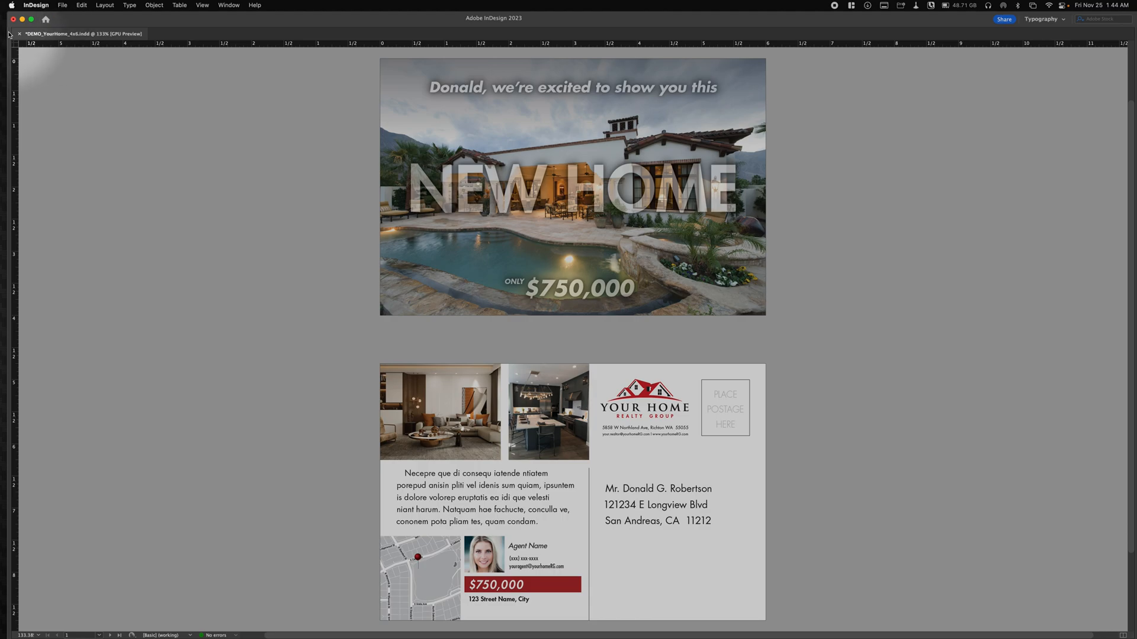
mouse_move(8, 33)
left_click_drag(10, 33, 711, 48)
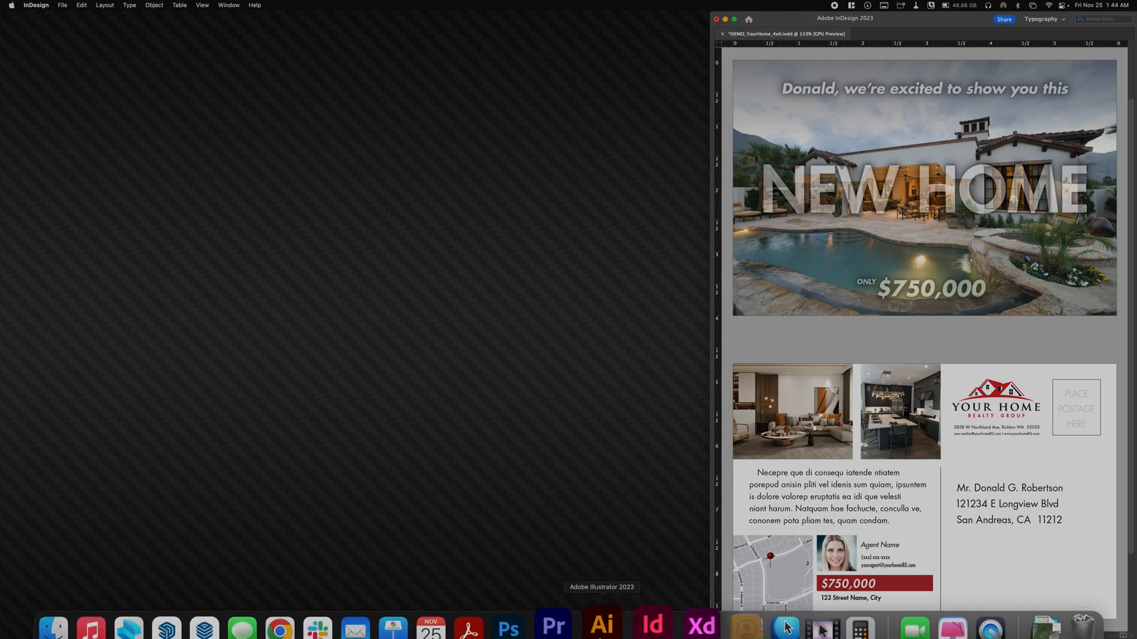
- Switch to the Variable Data Postcard base in Chrome and fit its window at full height beside the InDesign window
left_click(304, 627)
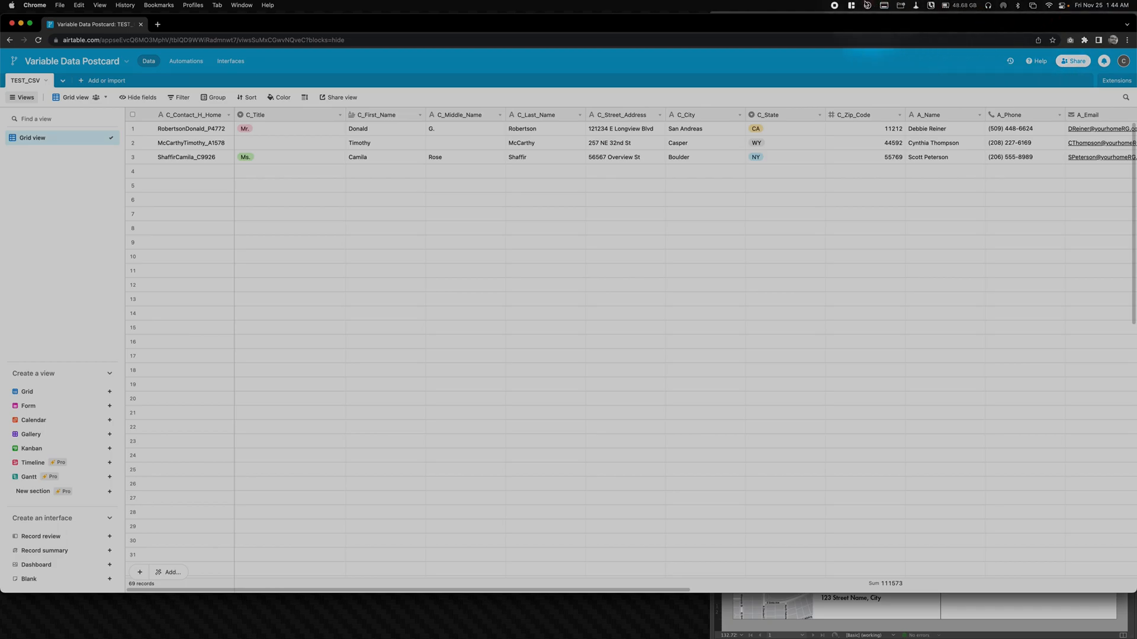
left_click_drag(1135, 89, 709, 89)
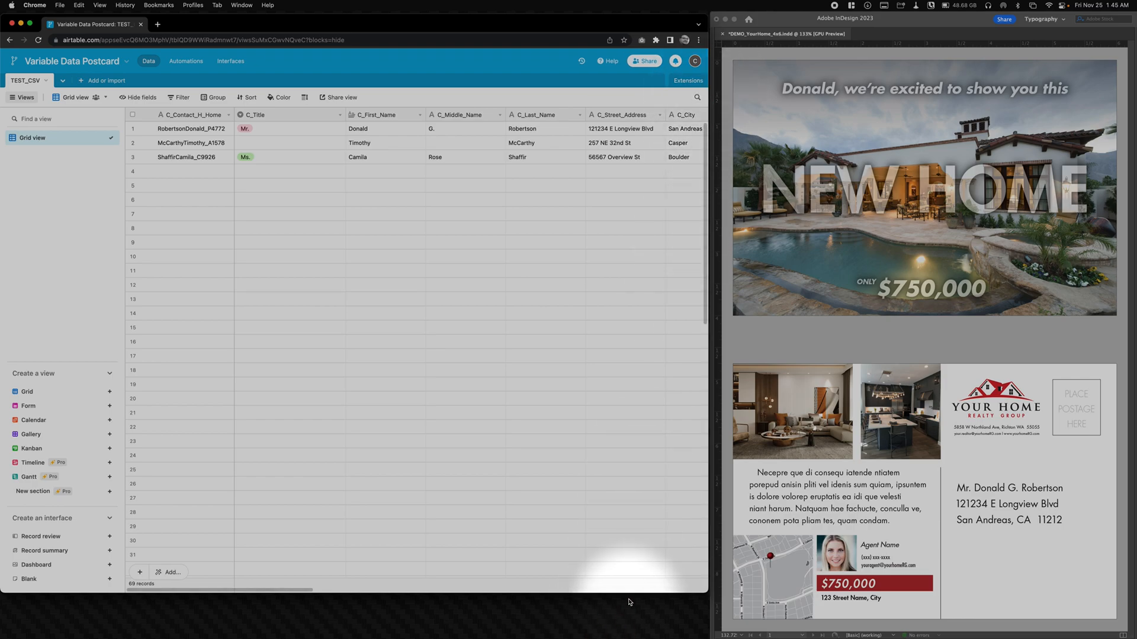
left_click_drag(631, 595, 633, 637)
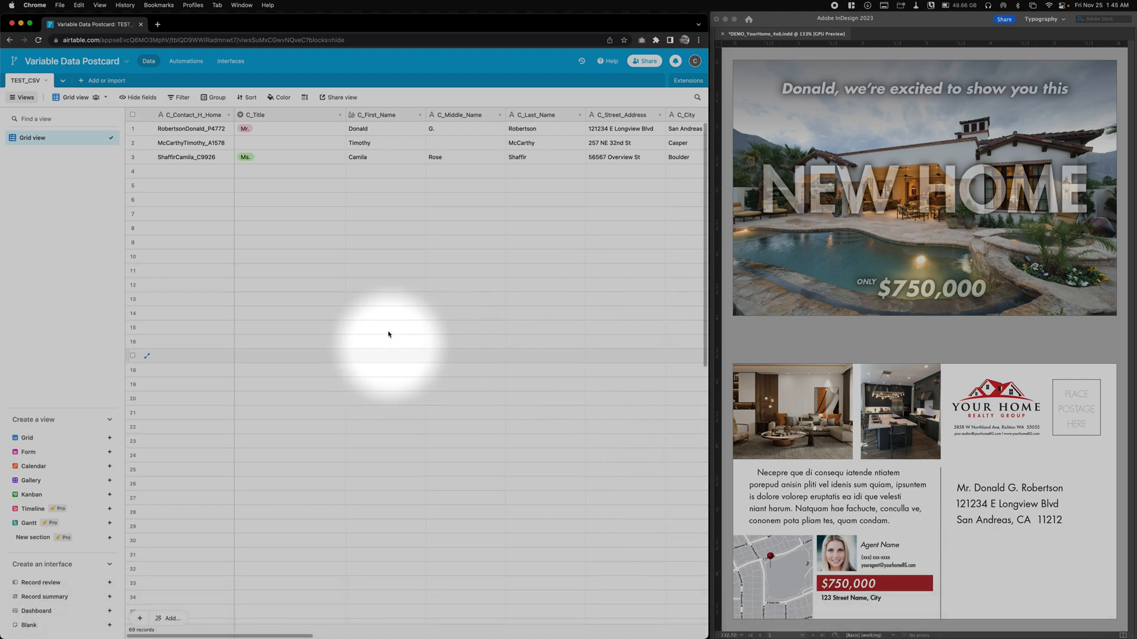
- Hide the views sidebar in Airtable to give the TEST_CSV grid more room
left_click_drag(126, 286, 81, 287)
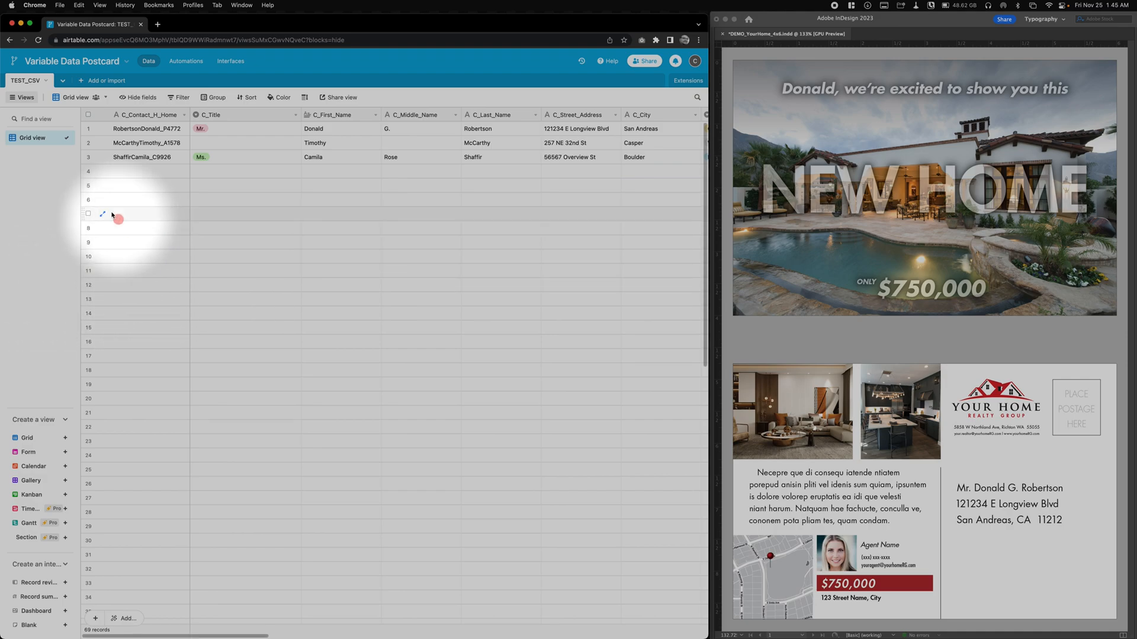
left_click(37, 101)
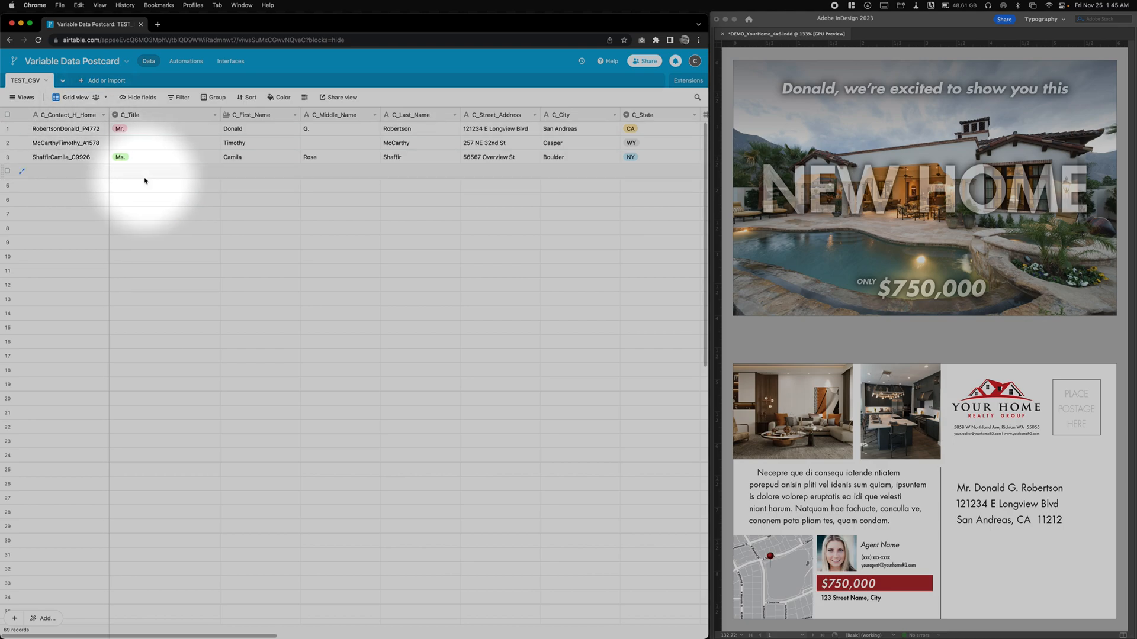
- Widen the C_Contact_H_Home column to read its full entries, and shrink it to a narrow strip beside C_Title
left_click_drag(109, 116, 158, 140)
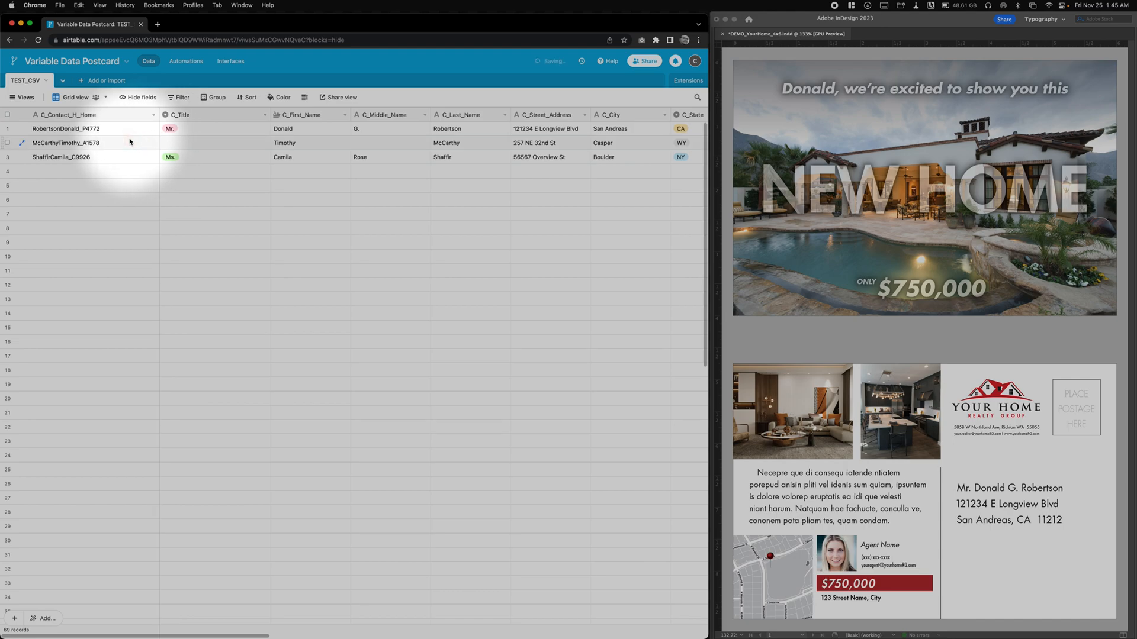
scroll(148, 136, "right", 2)
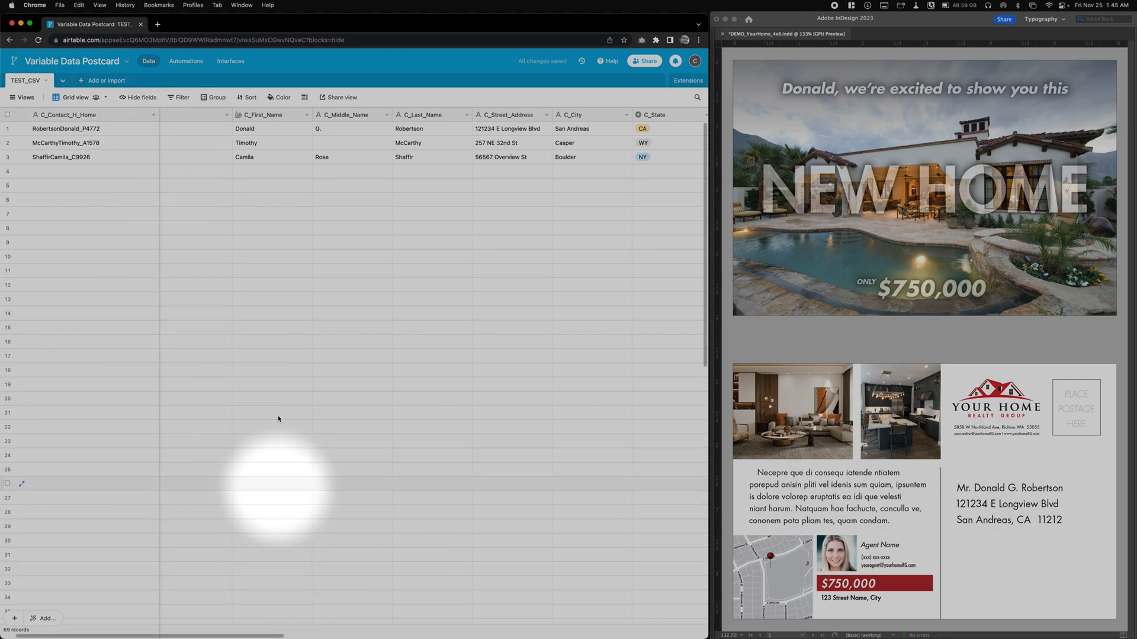
left_click_drag(244, 636, 108, 637)
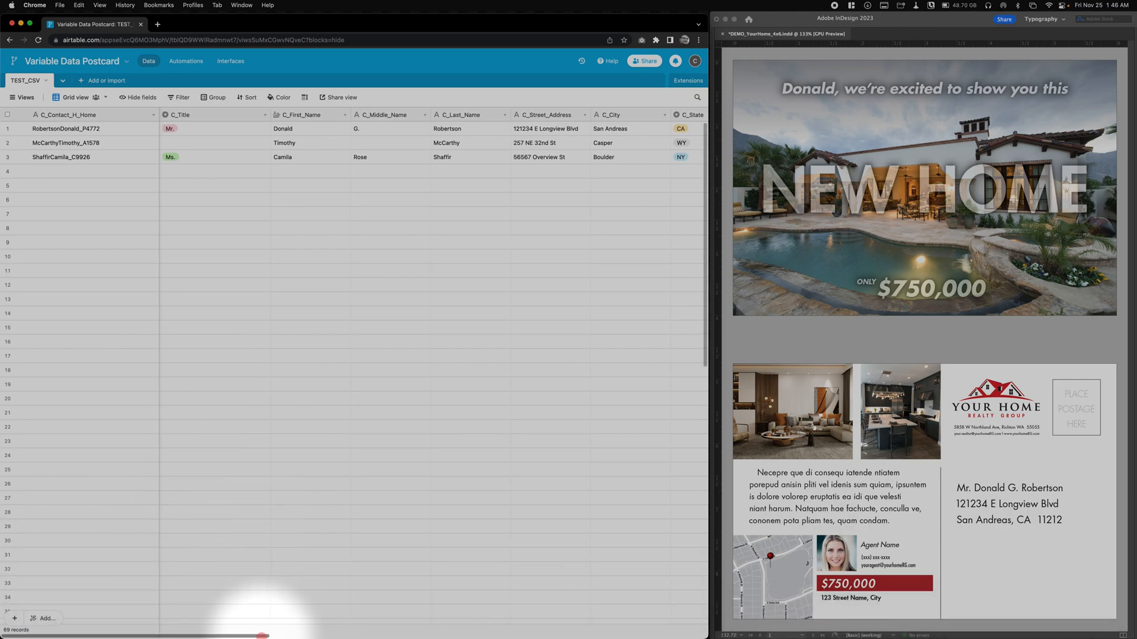
left_click_drag(158, 115, 47, 138)
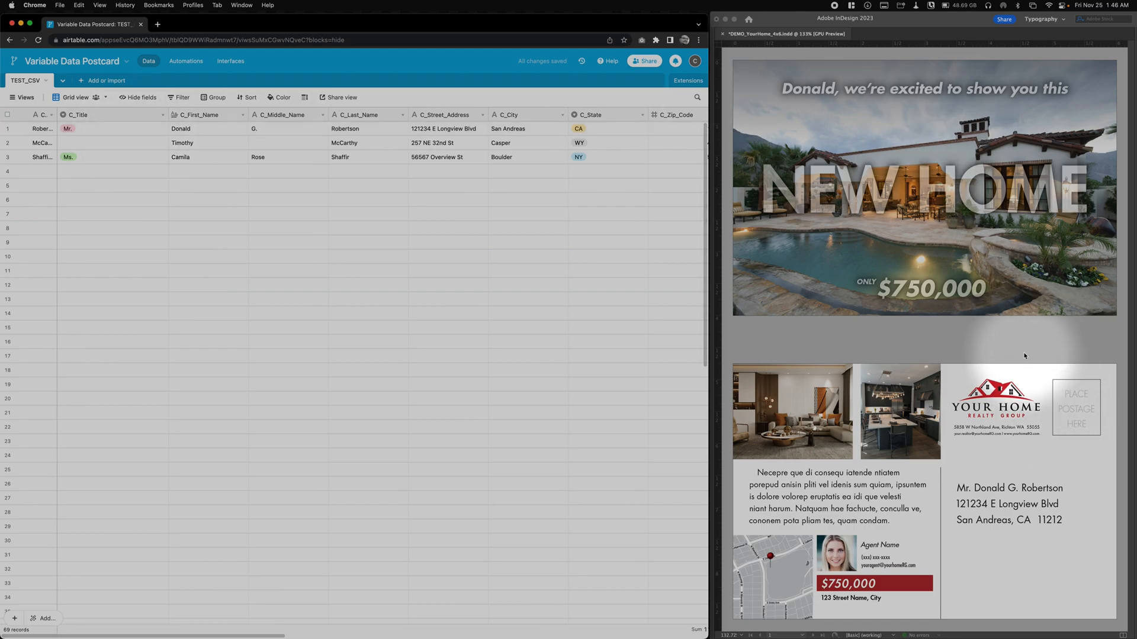
- Compare the customer name and address fields of the first record with the greeting and mailing address on the InDesign postcard
right_click(884, 357)
left_click(864, 329)
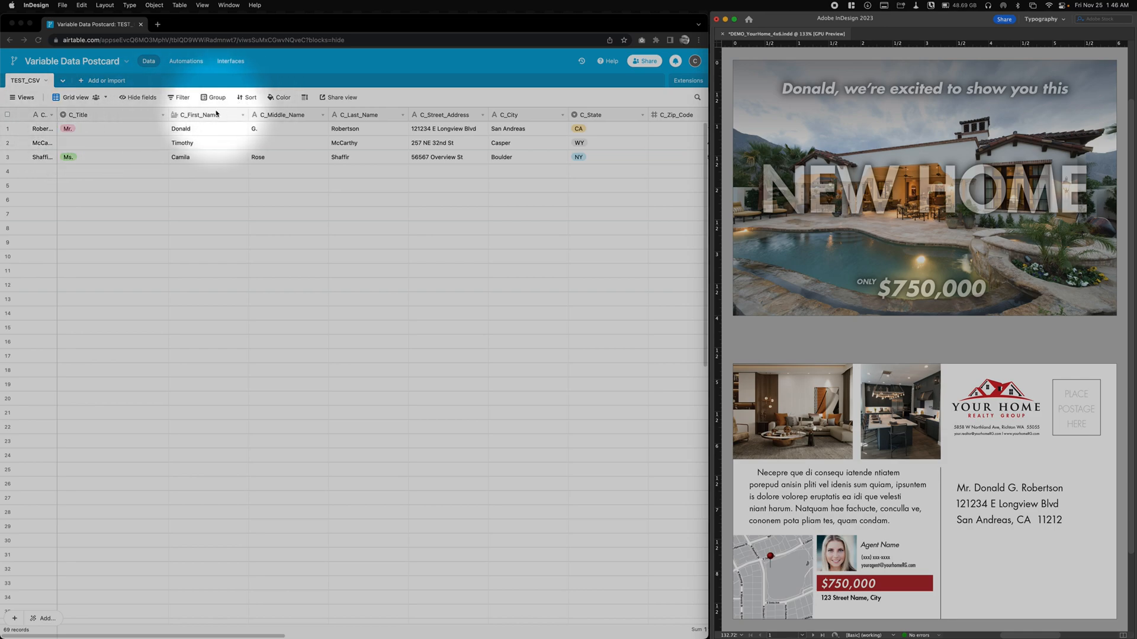
right_click(325, 132)
left_click(92, 468)
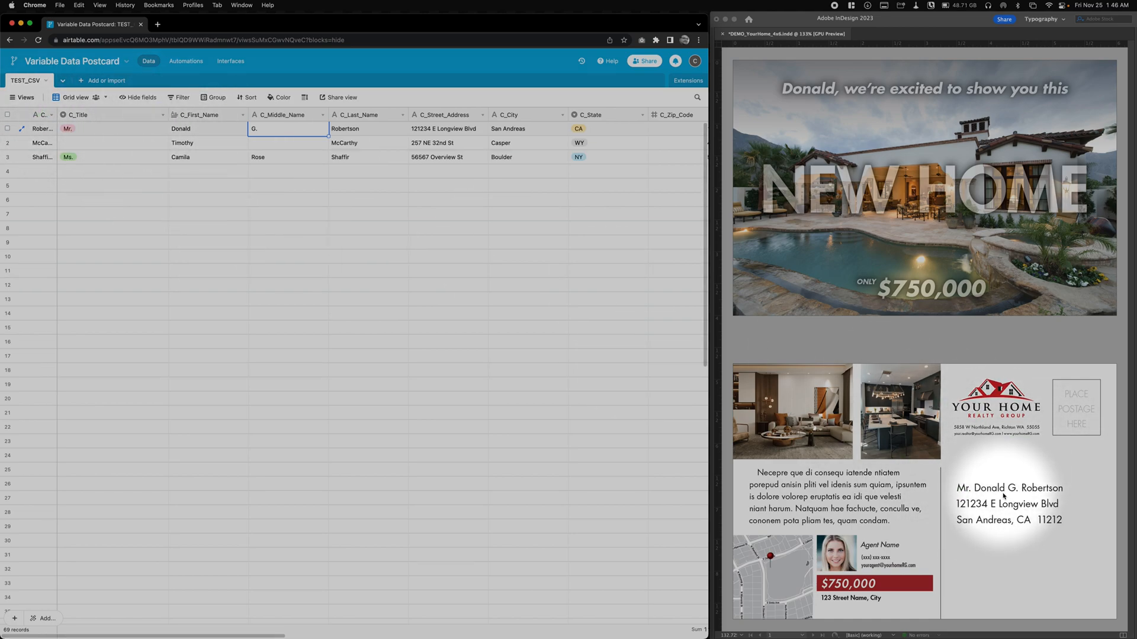
left_click(1014, 465)
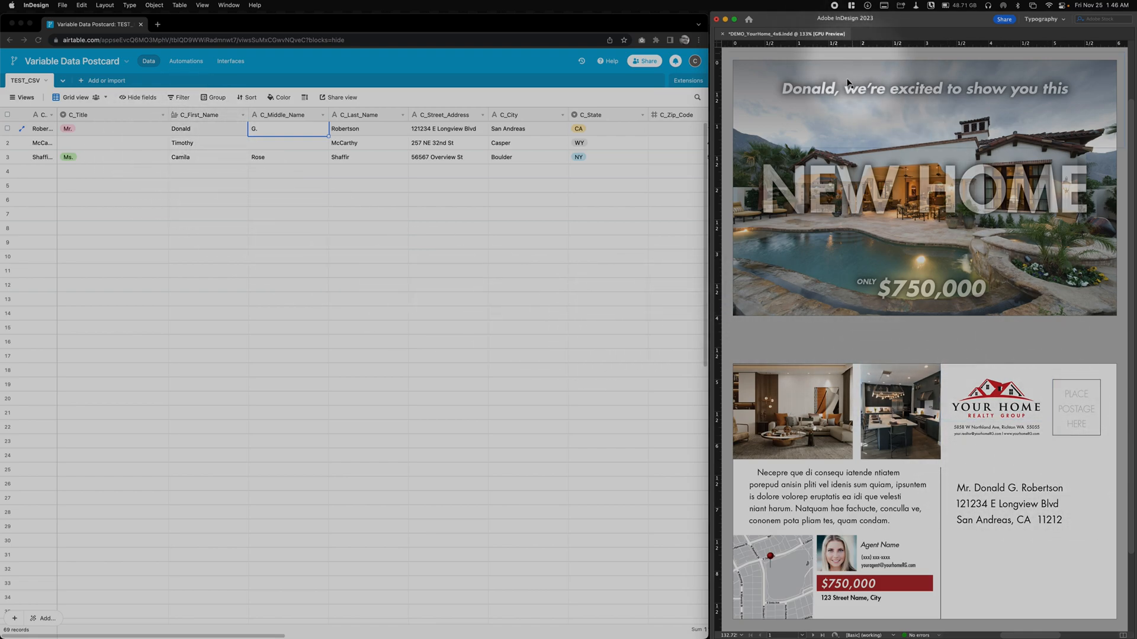
left_click(282, 471)
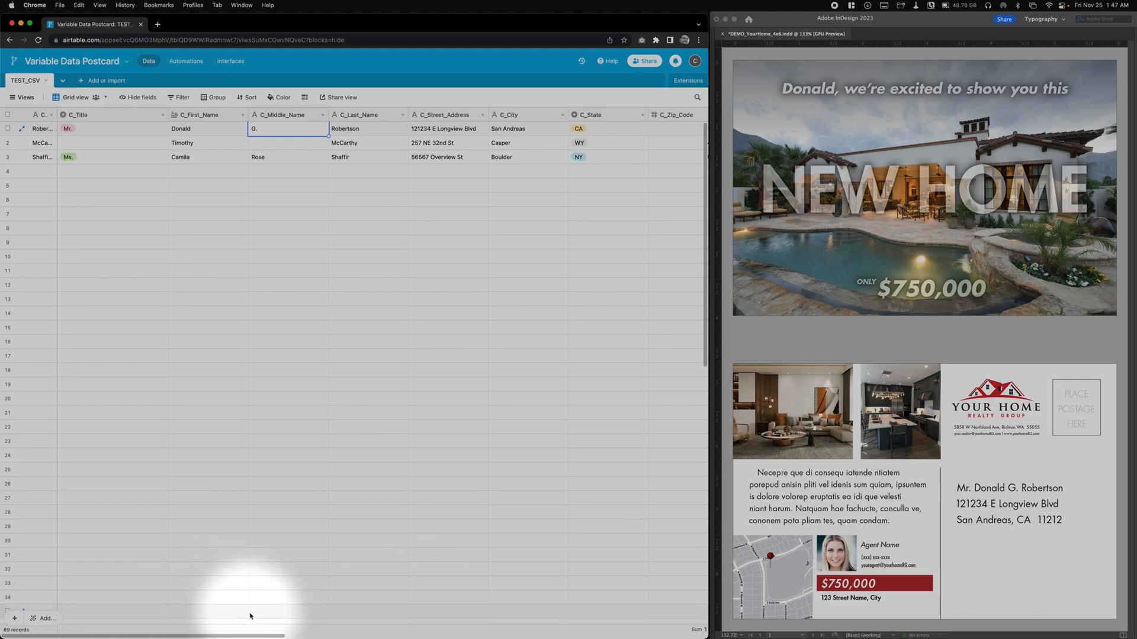
- Preview the agent and home fields further along the grid, and check the options available for the Grid view
left_click_drag(265, 635, 457, 616)
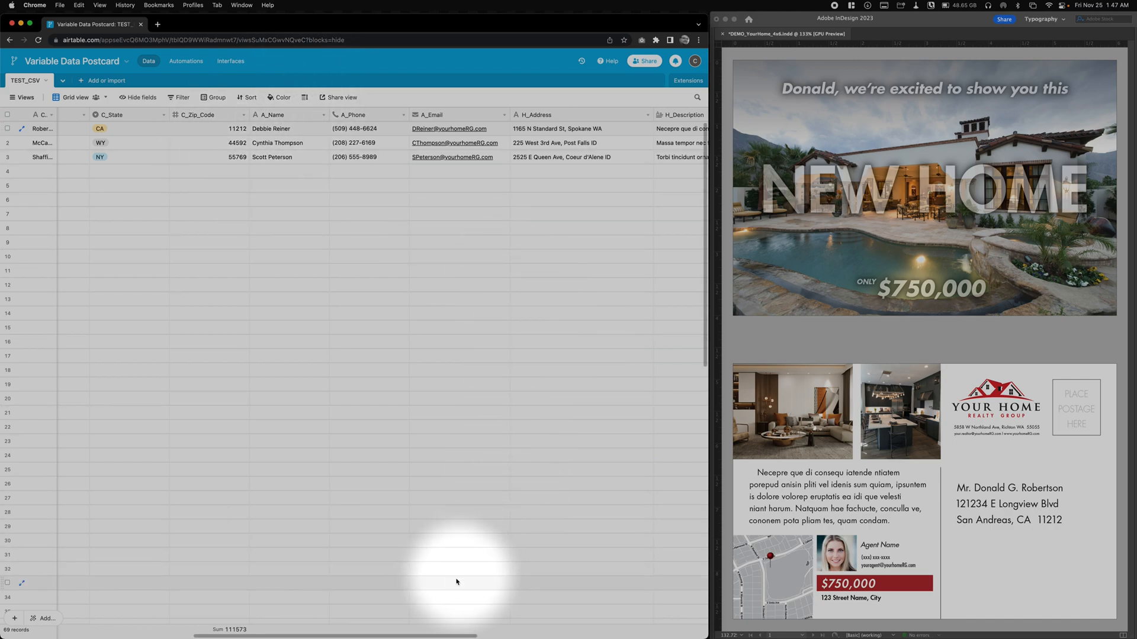
left_click_drag(443, 637, 241, 634)
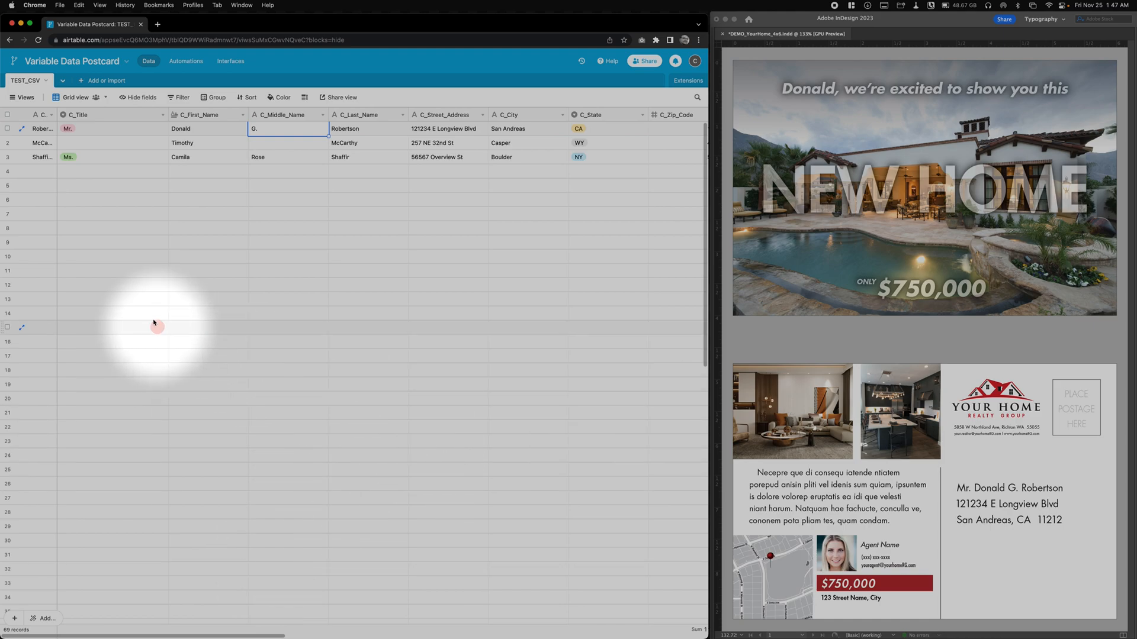
left_click(80, 99)
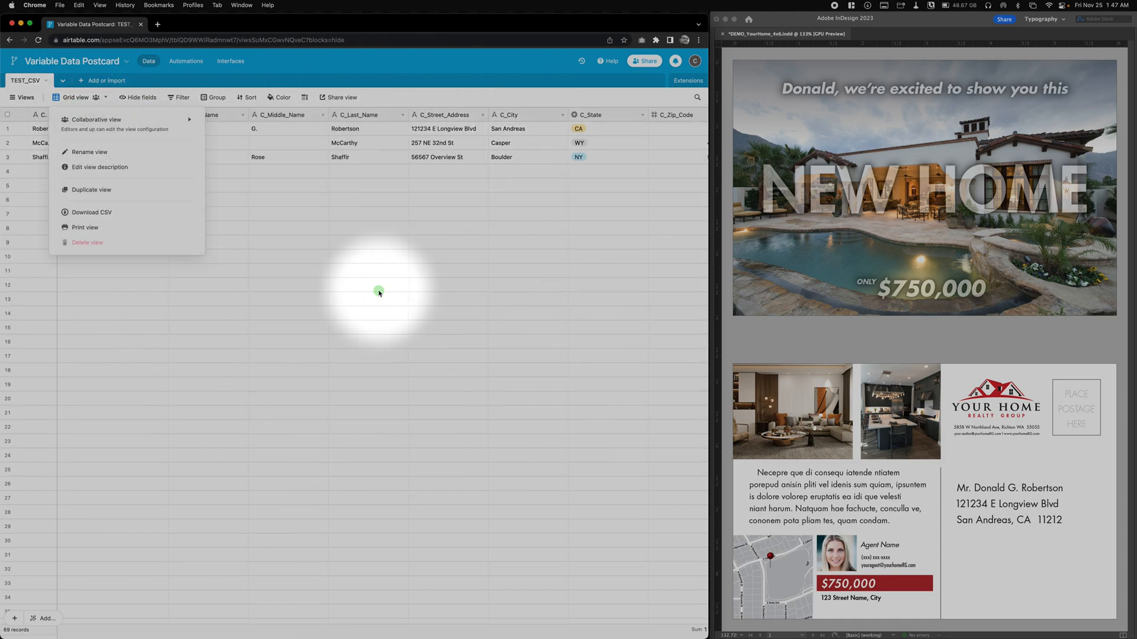
left_click(317, 225)
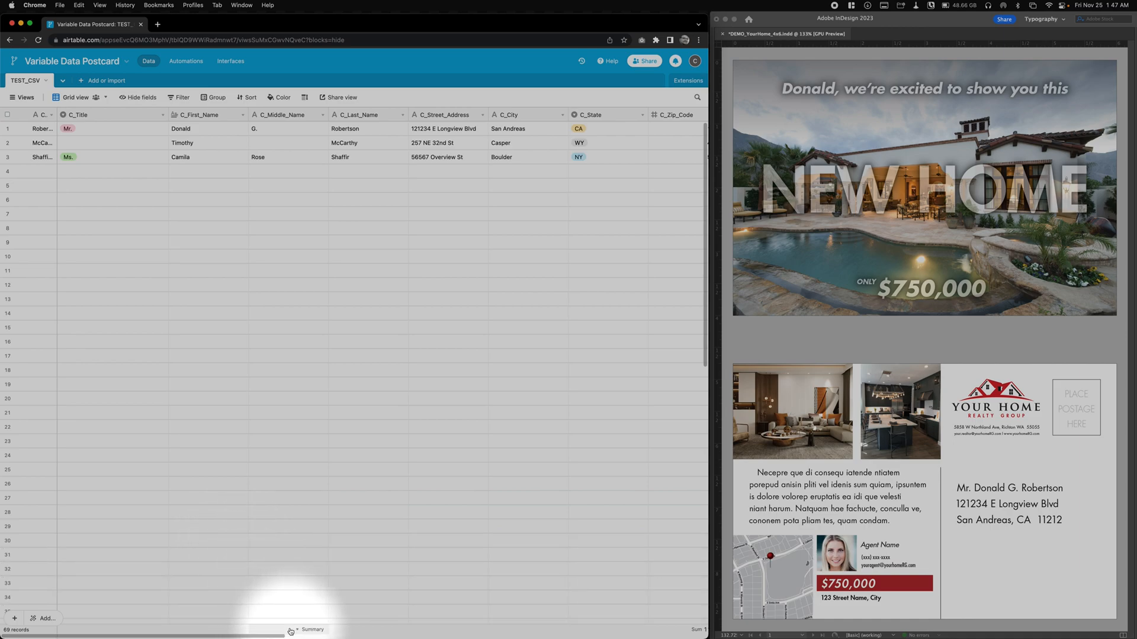
- Examine the agent contact fields and the home address, description and value fields against the details on the postcard
left_click_drag(267, 637, 493, 613)
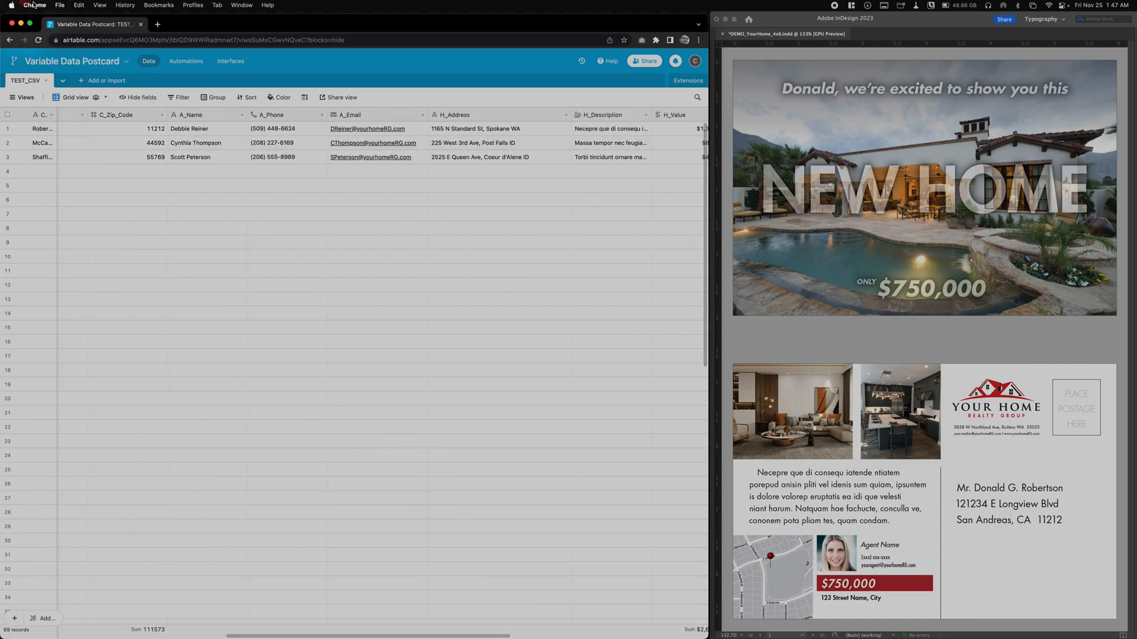
left_click(236, 377)
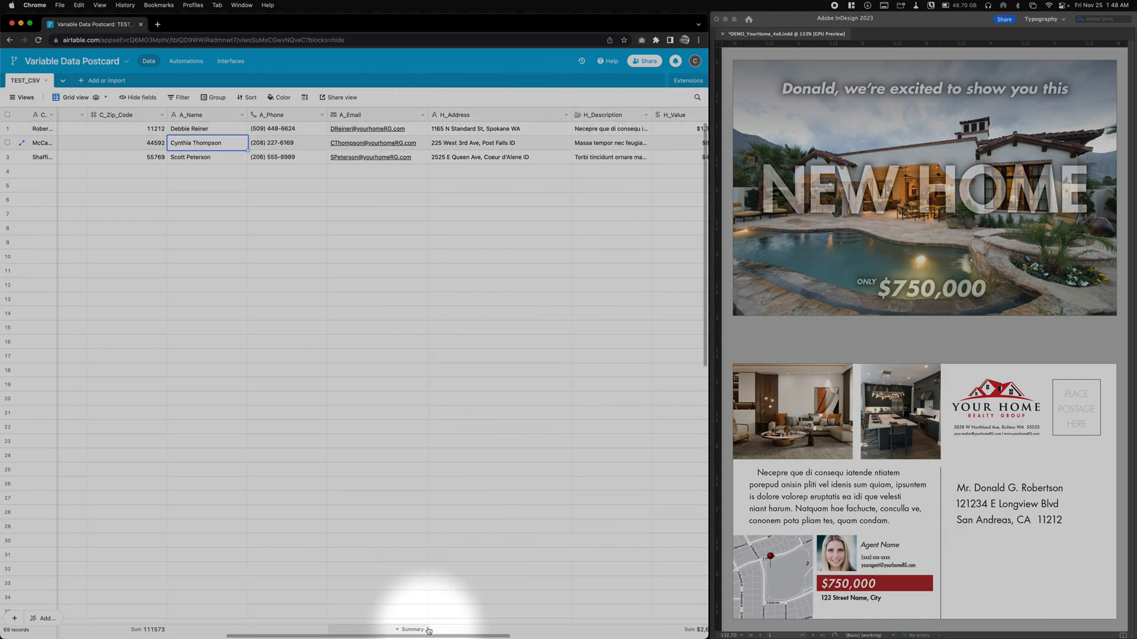
left_click_drag(436, 637, 503, 629)
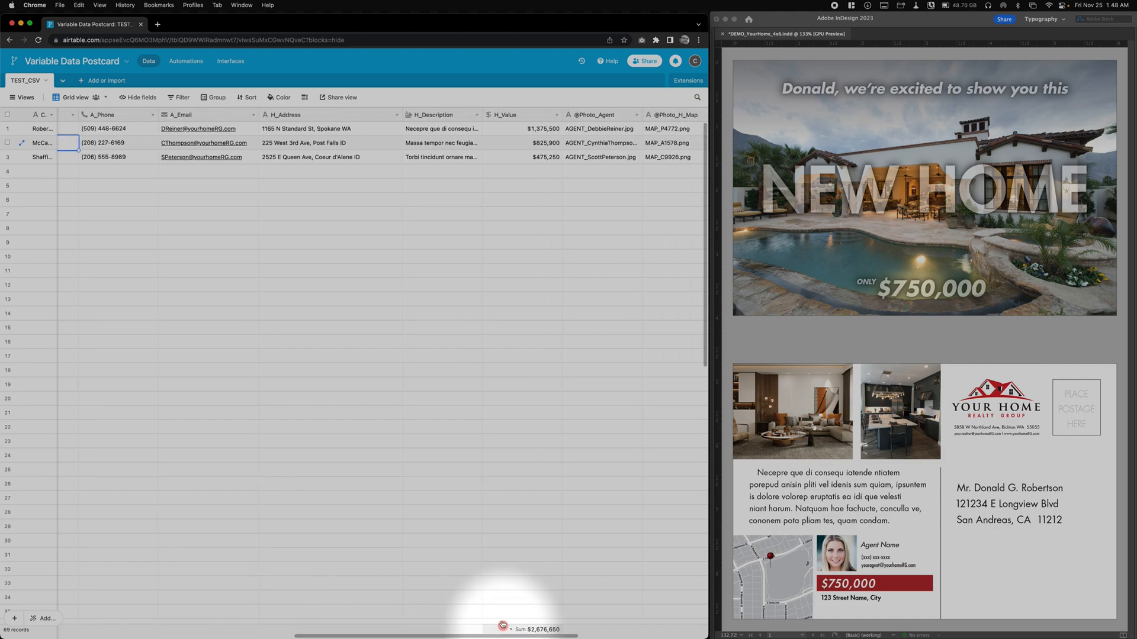
left_click(159, 5)
left_click(601, 415)
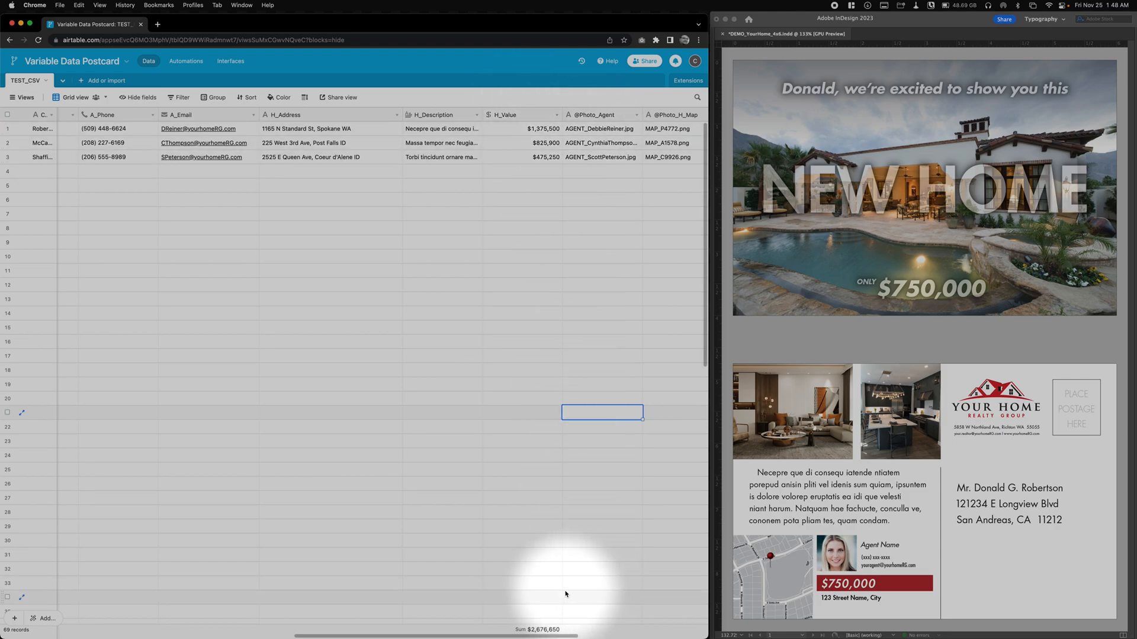
left_click_drag(579, 636, 654, 636)
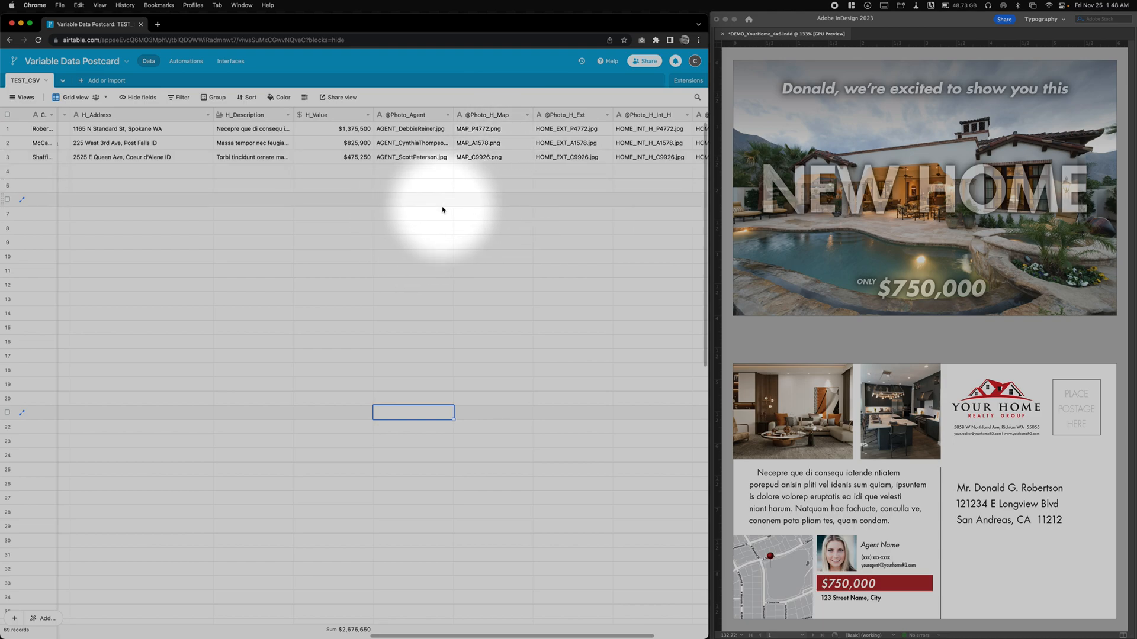
left_click_drag(535, 242, 525, 238)
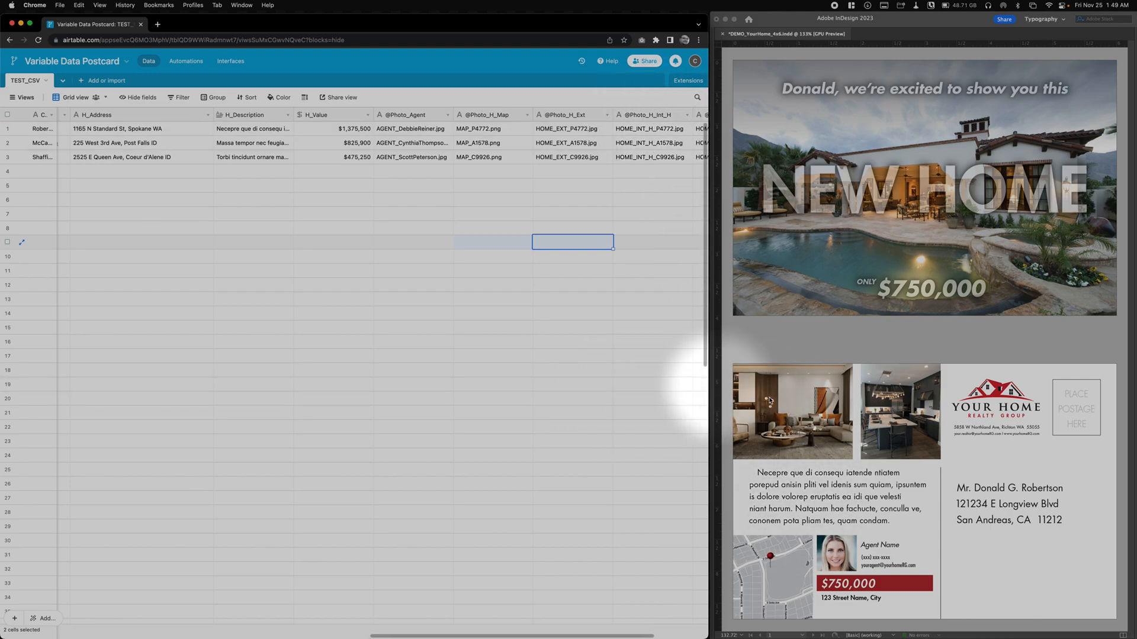
left_click(796, 420)
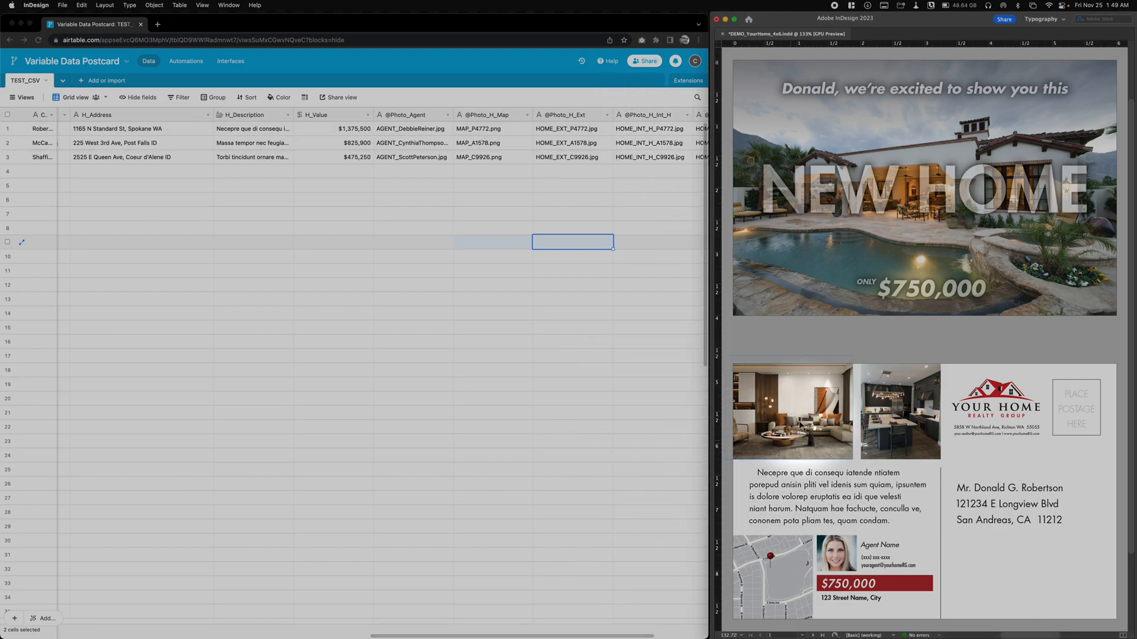
left_click(631, 635)
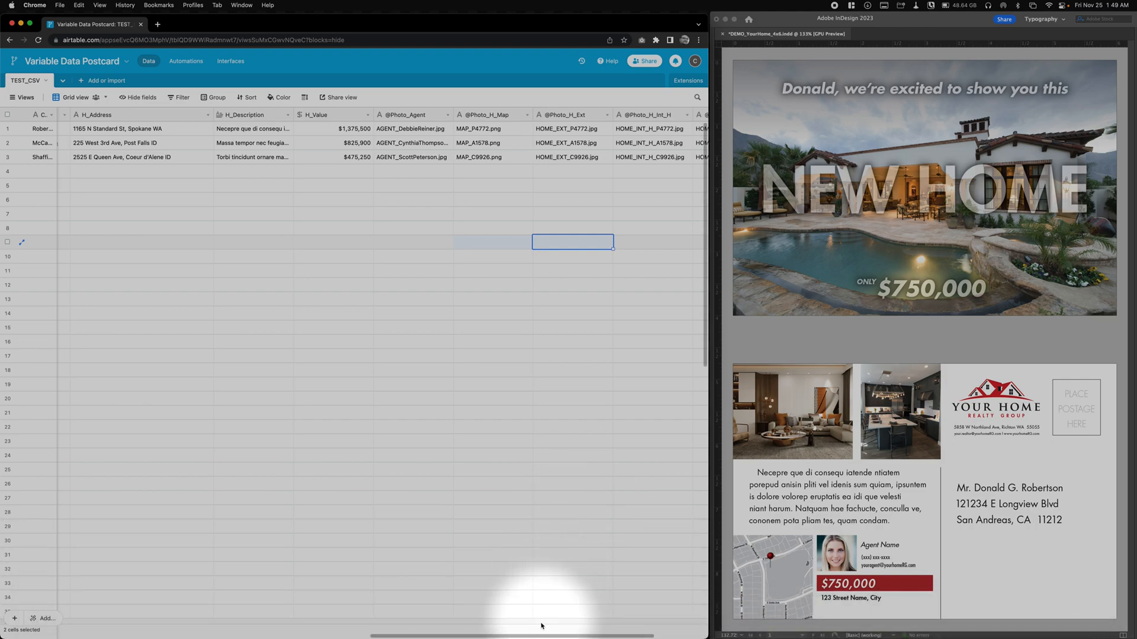
left_click_drag(534, 636, 681, 636)
left_click(686, 200)
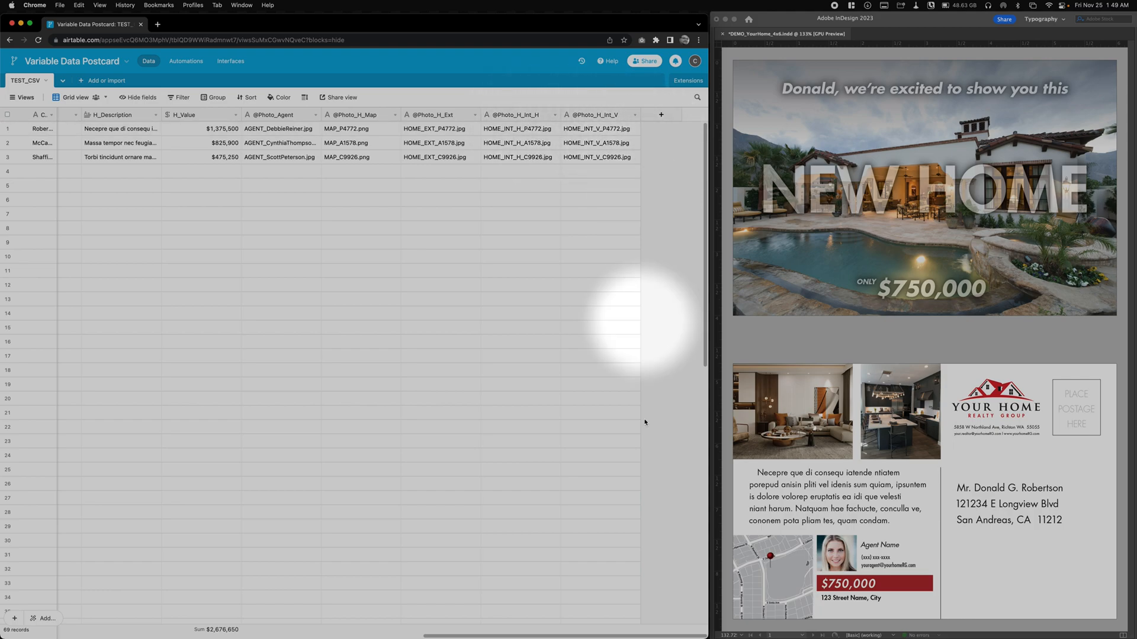
left_click(828, 412)
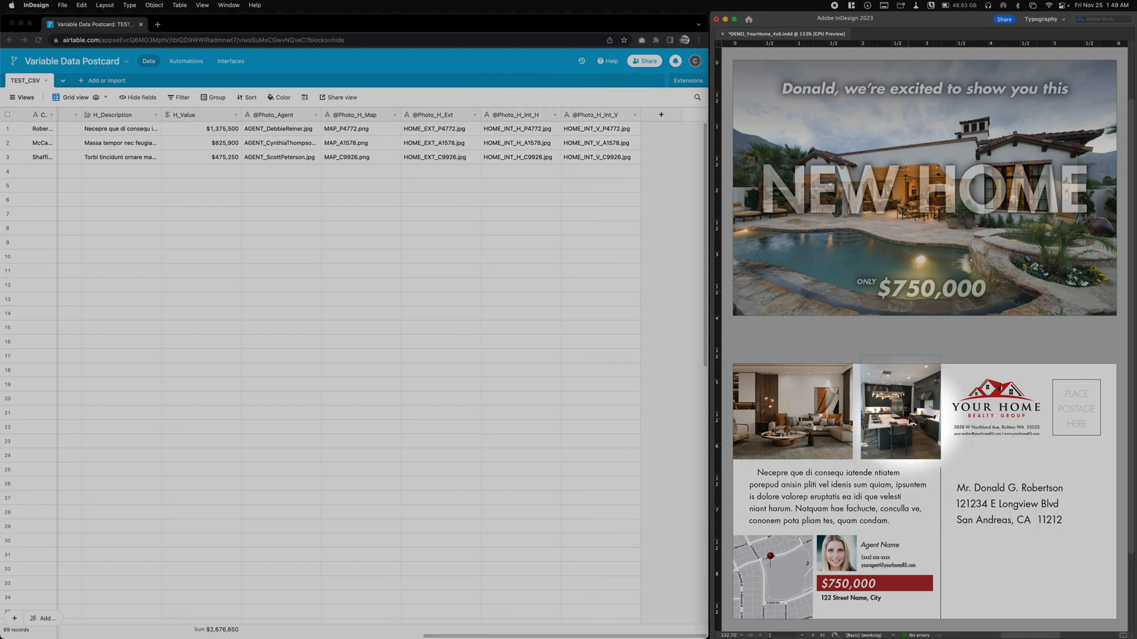
left_click(910, 418)
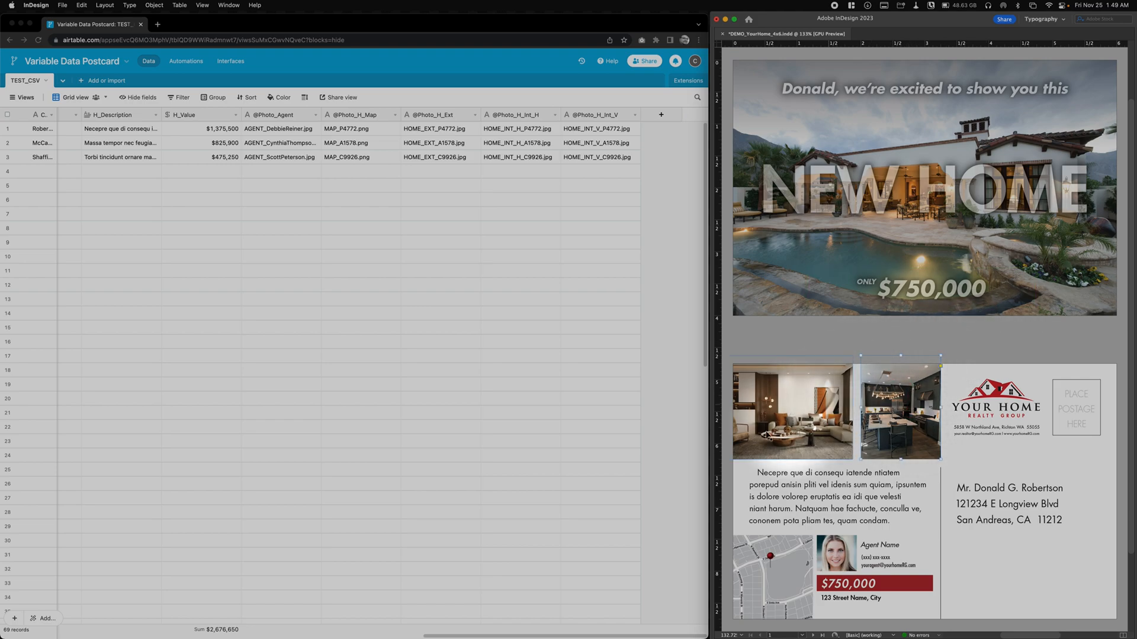
left_click(1021, 348)
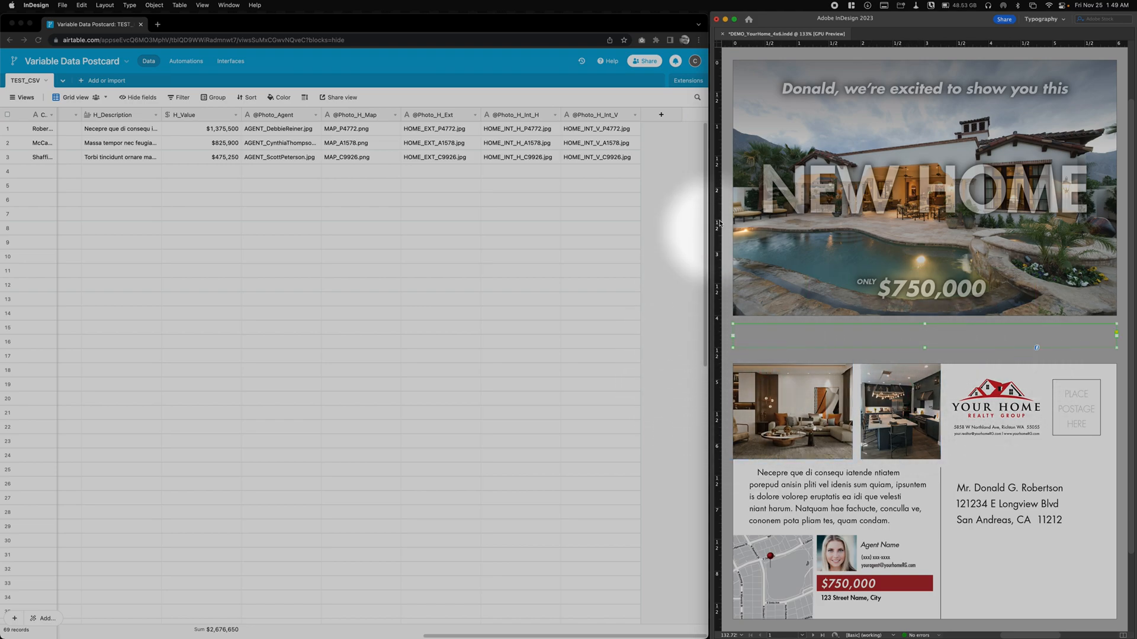
left_click(524, 636)
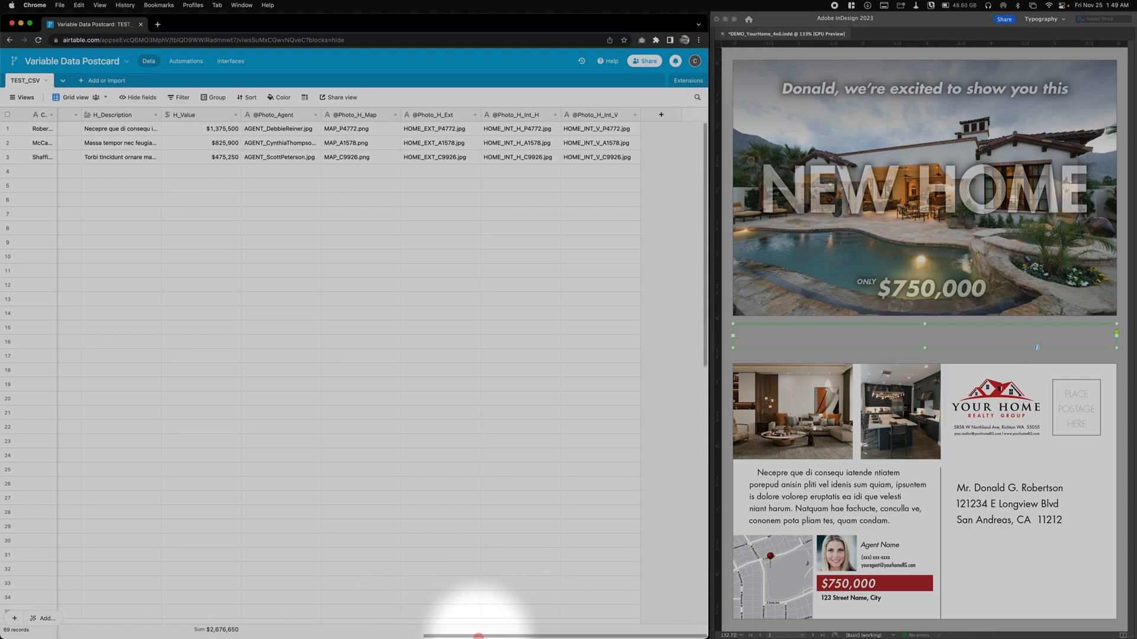
left_click_drag(483, 636, 32, 592)
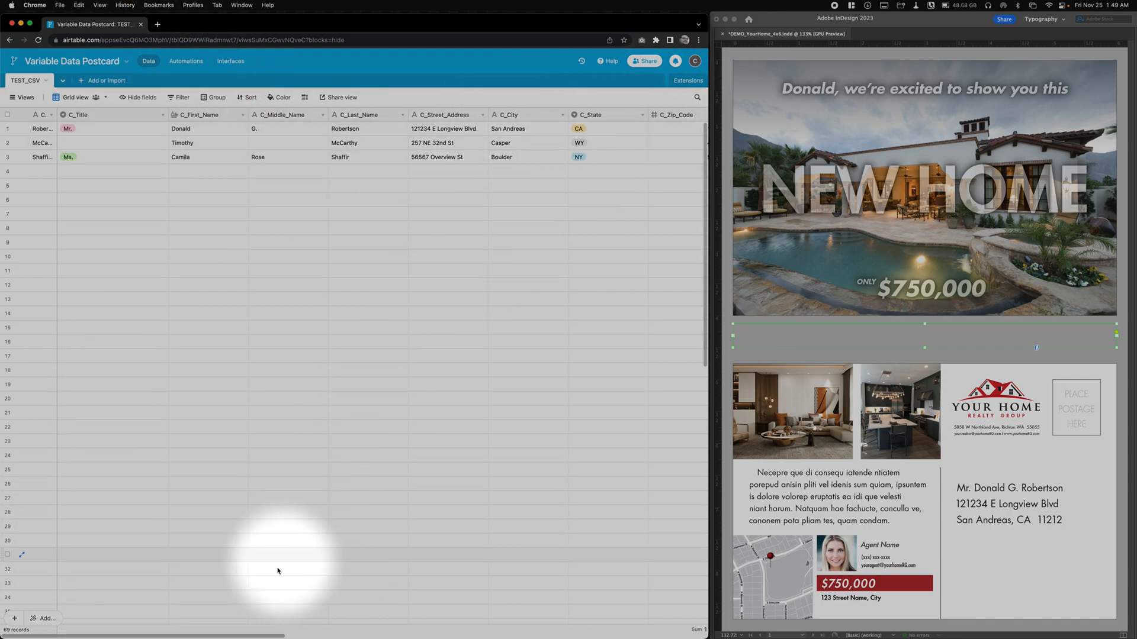
left_click_drag(226, 635, 666, 636)
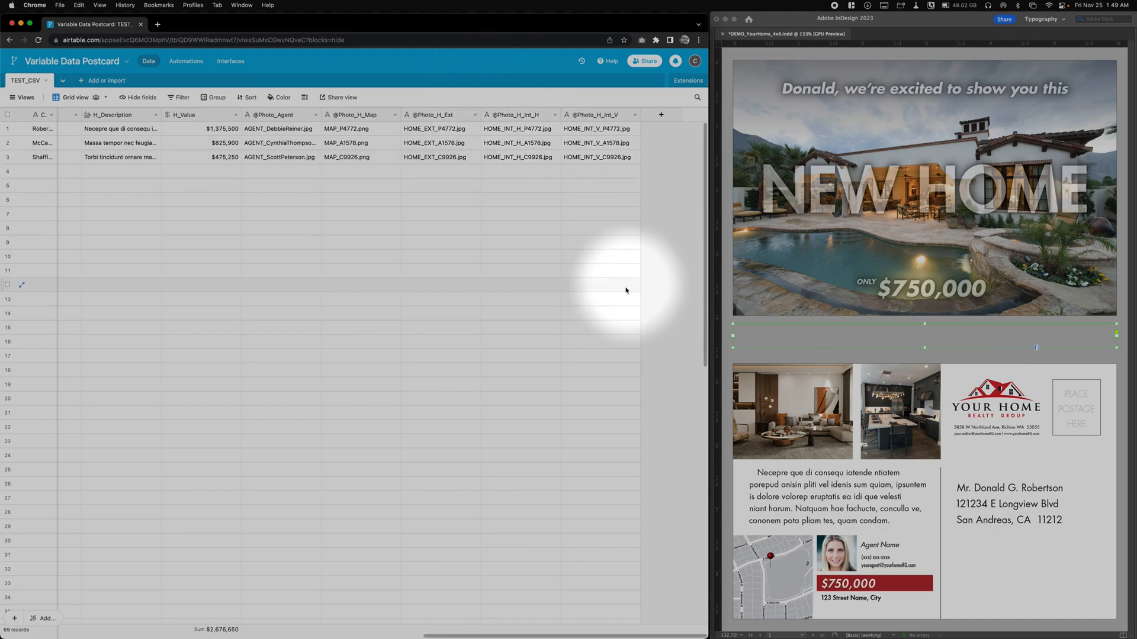
left_click(800, 364)
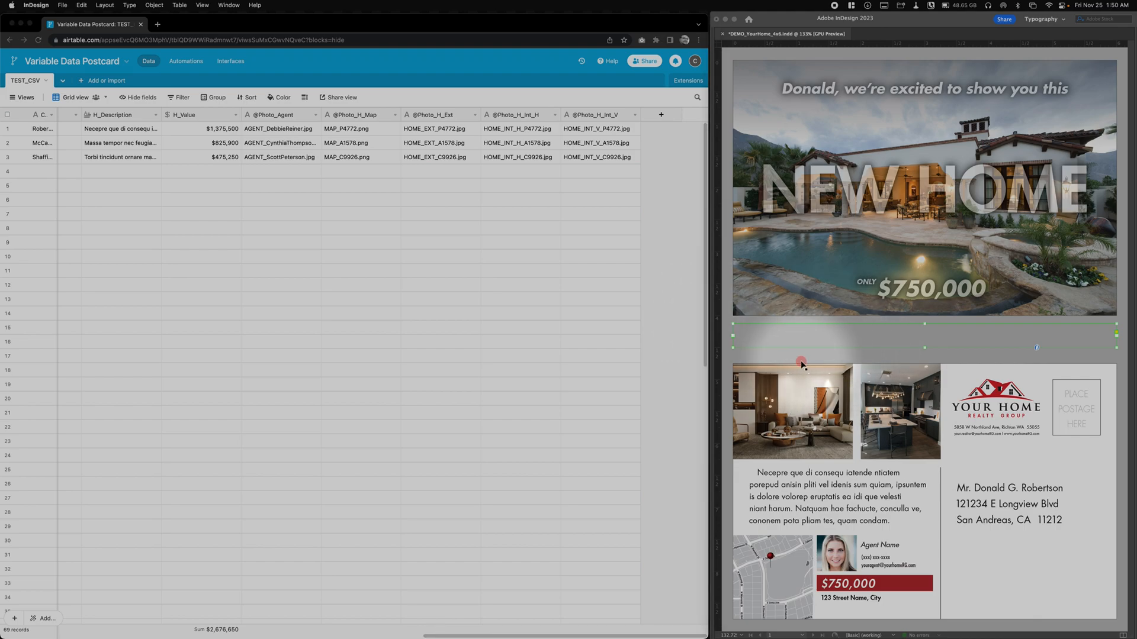
left_click(659, 169)
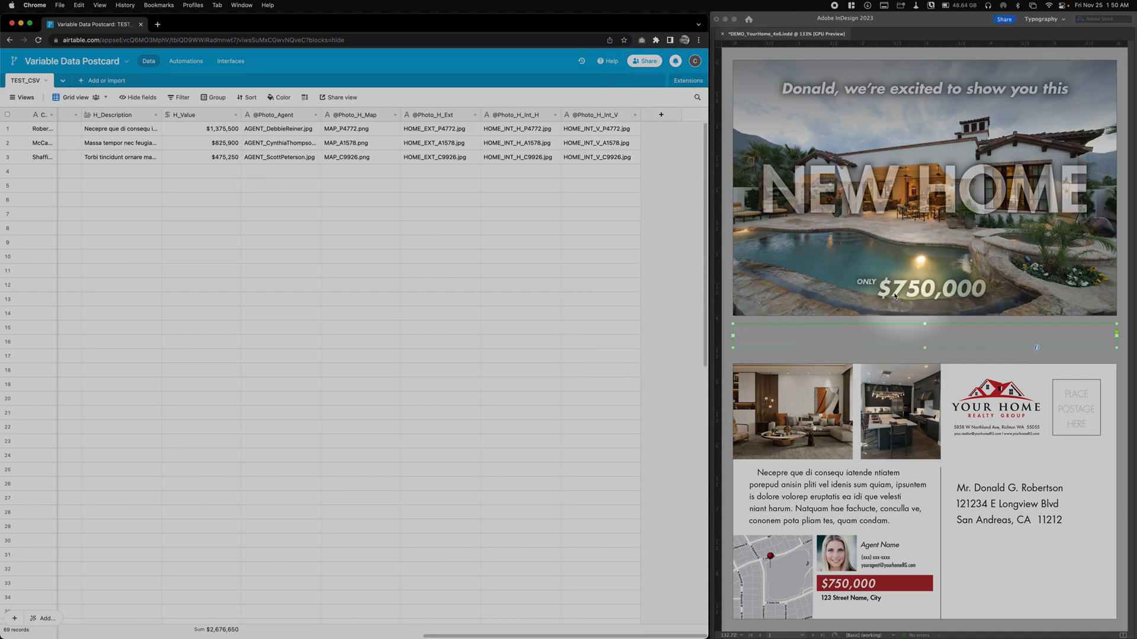
left_click(725, 259)
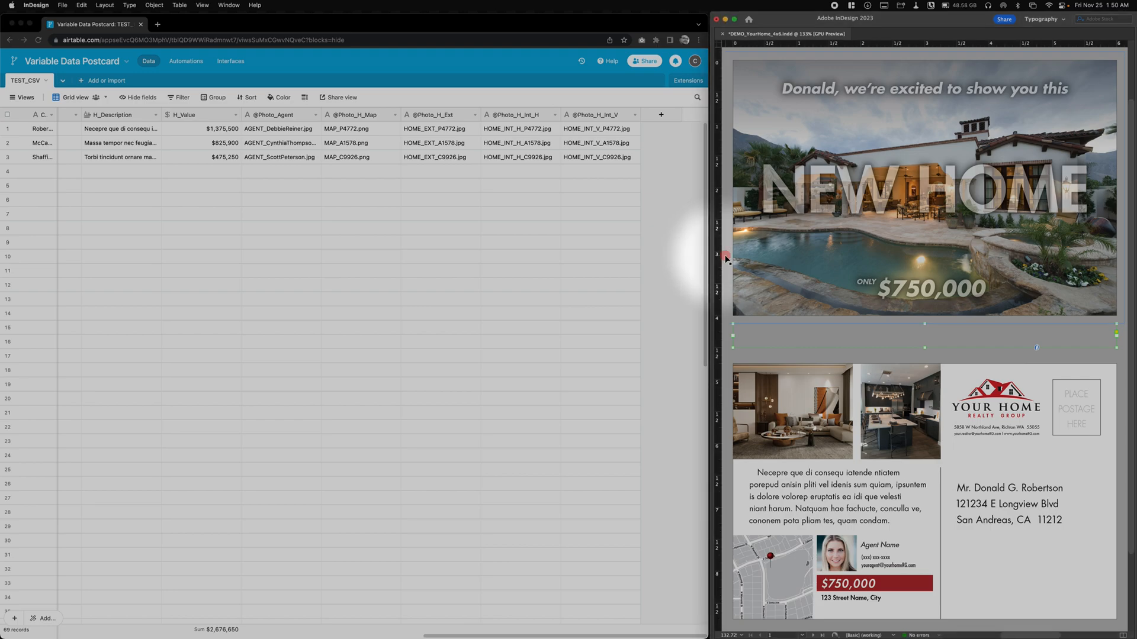
right_click(734, 240)
right_click(692, 178)
left_click(609, 238)
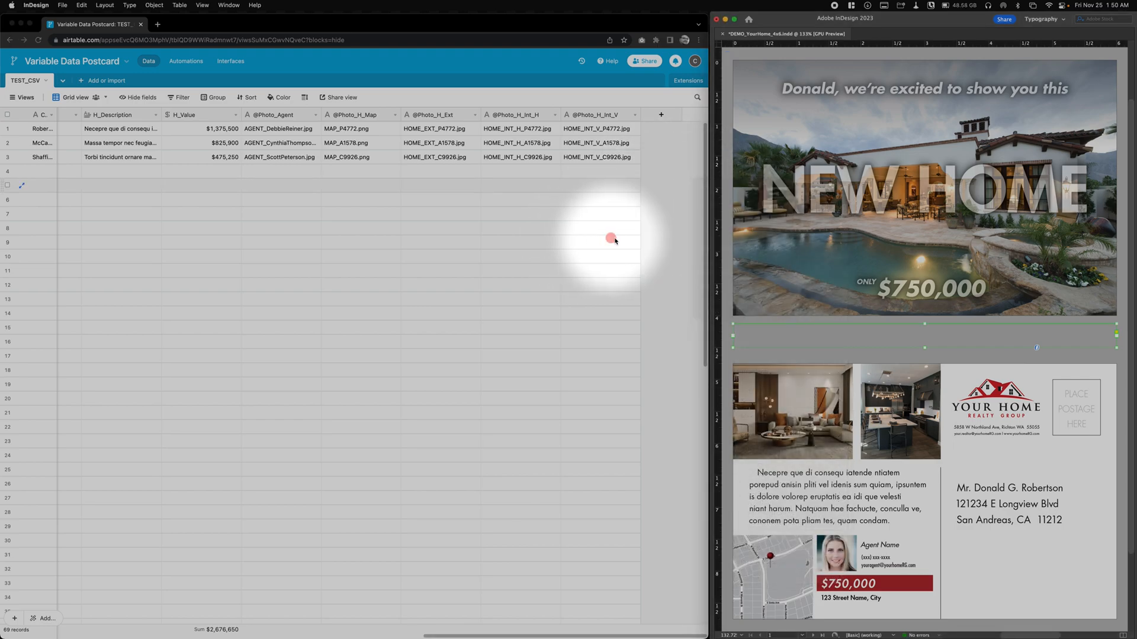
left_click(663, 249)
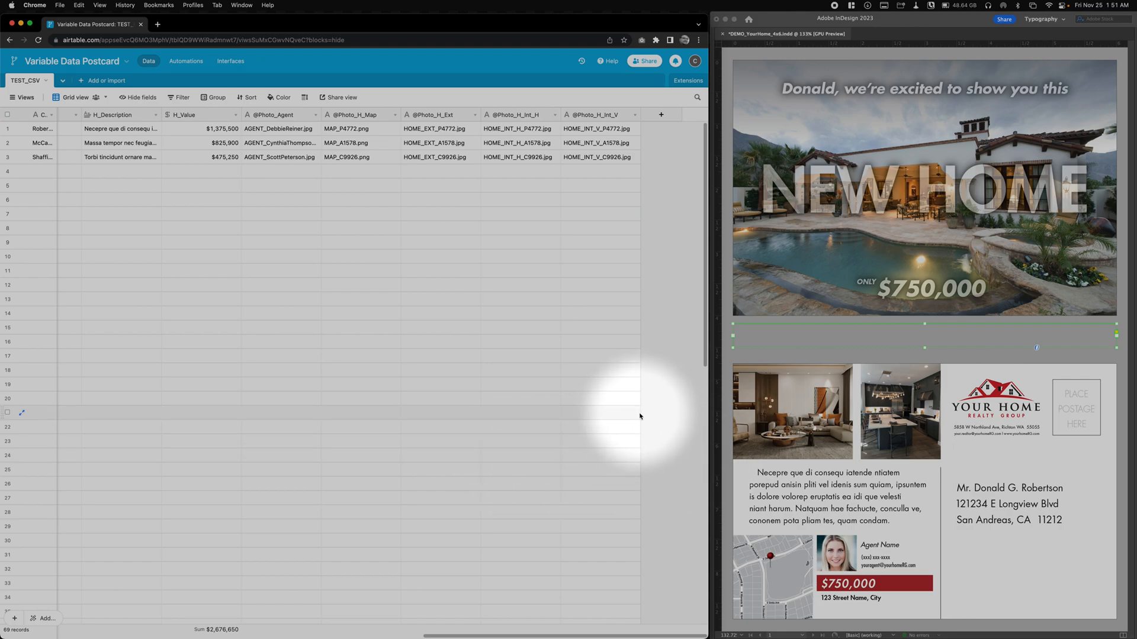
left_click_drag(677, 433, 678, 326)
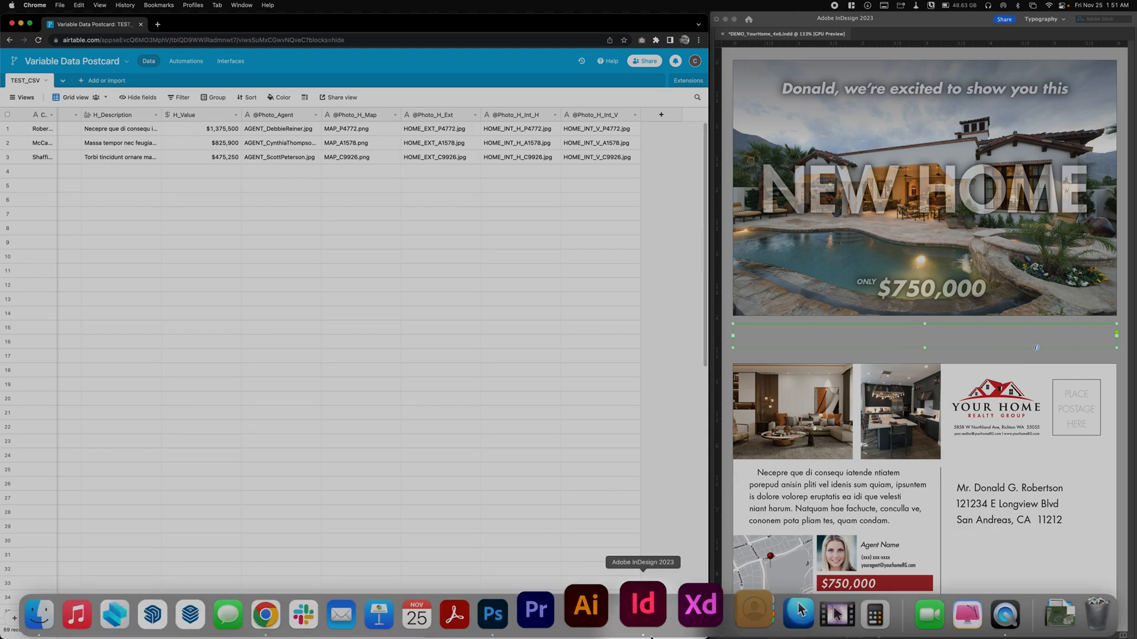
- Check the C_Title field's type and its predefined title options in the field settings and in the second record's cell
left_click_drag(672, 637, 160, 636)
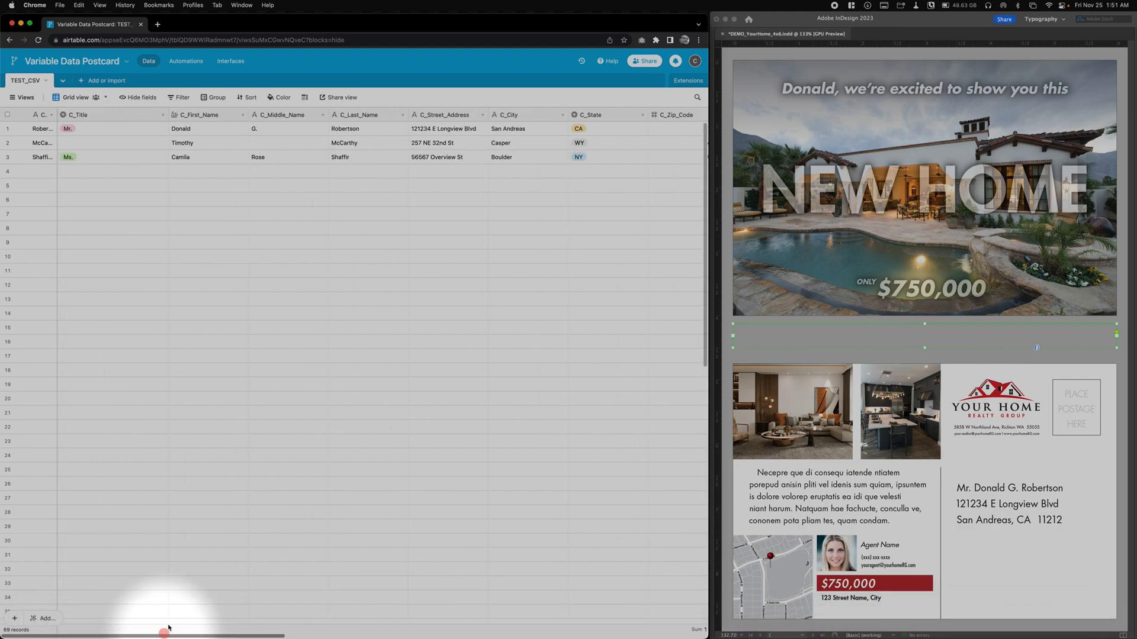
double_click(99, 117)
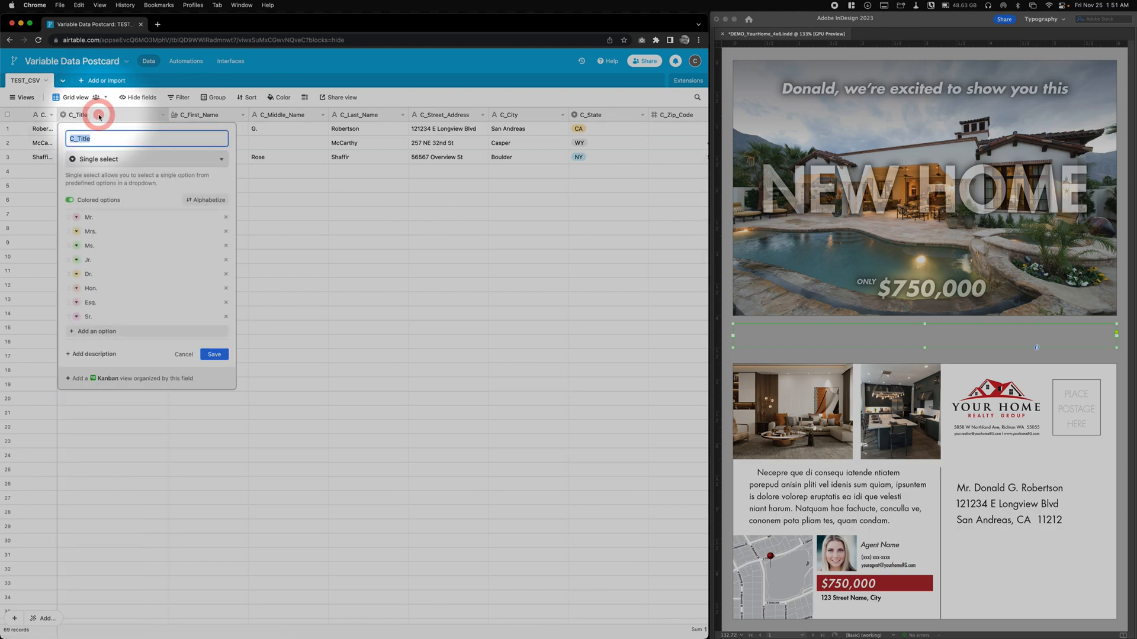
left_click(113, 159)
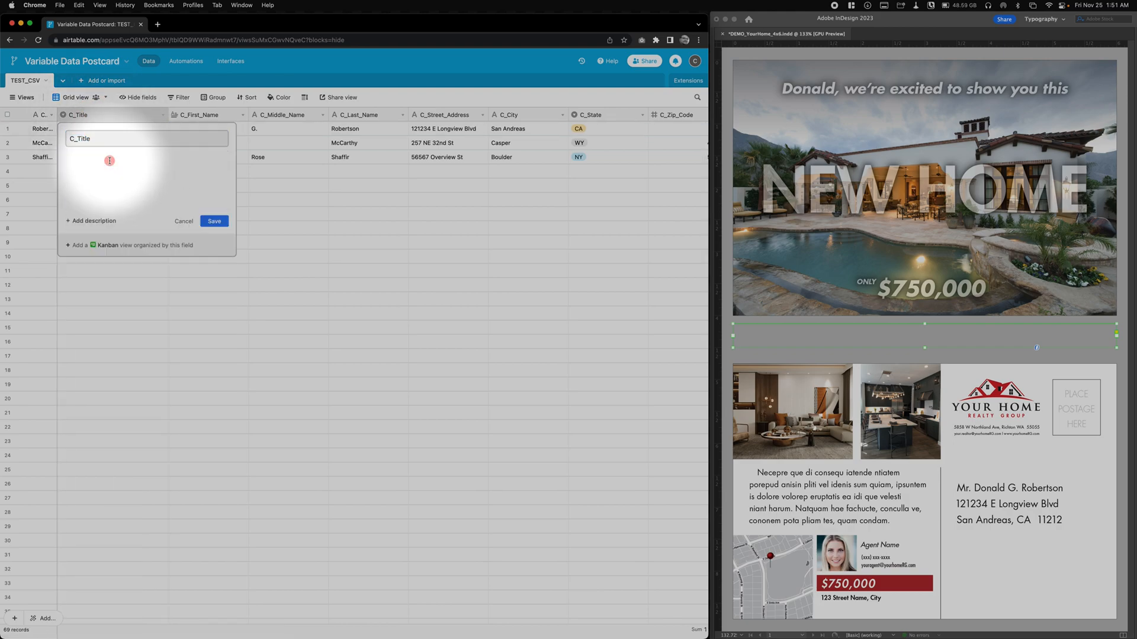
left_click(495, 253)
left_click(96, 144)
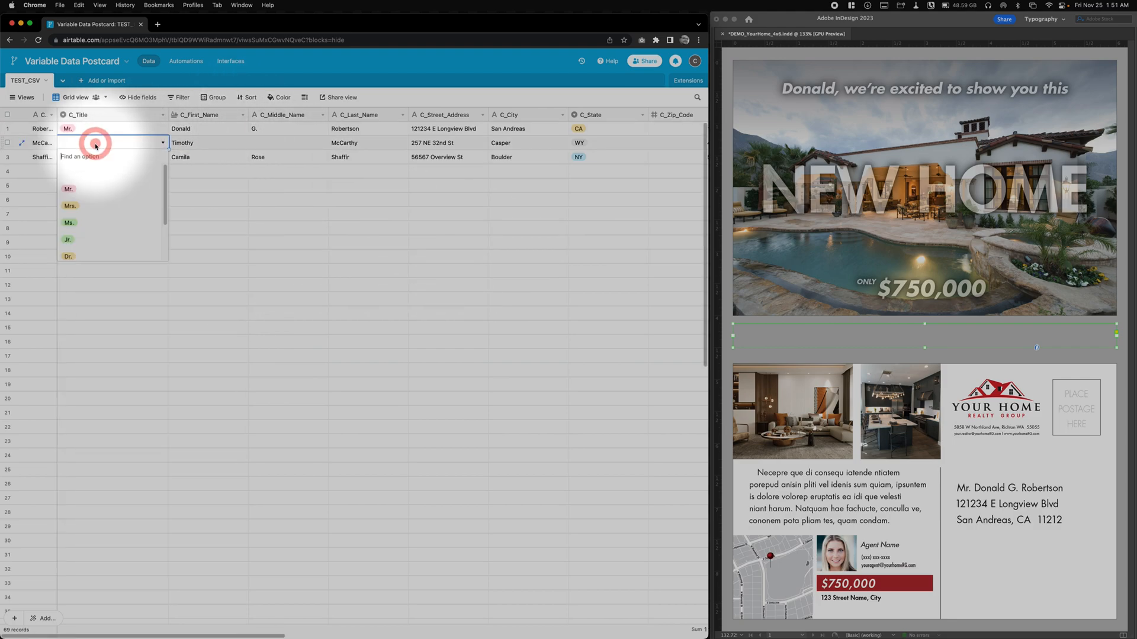
left_click(468, 283)
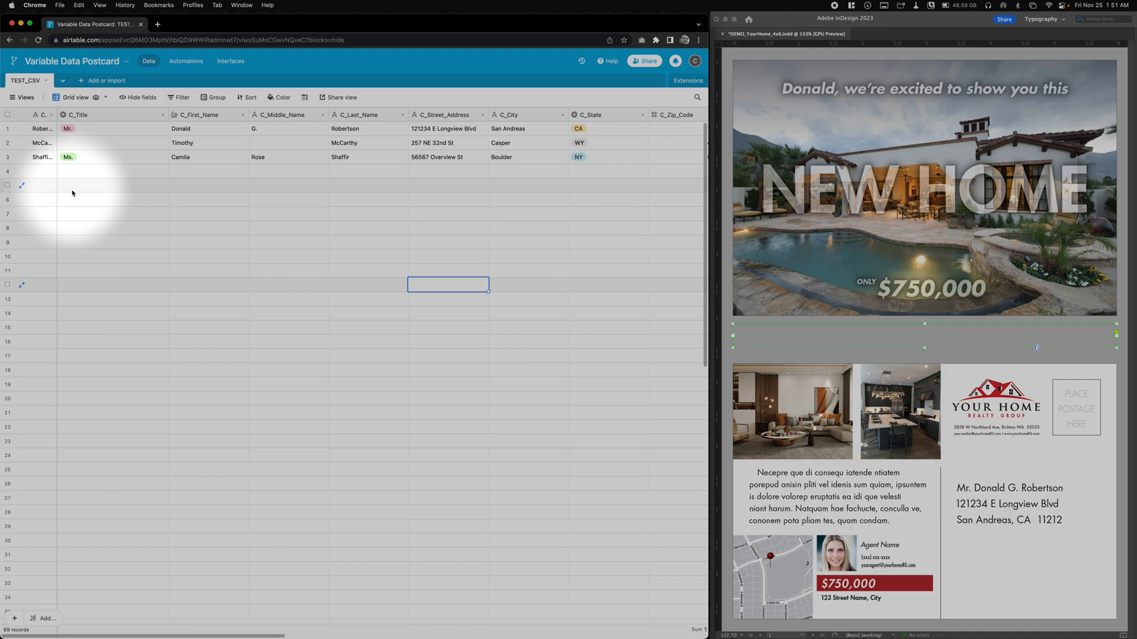
left_click(211, 343)
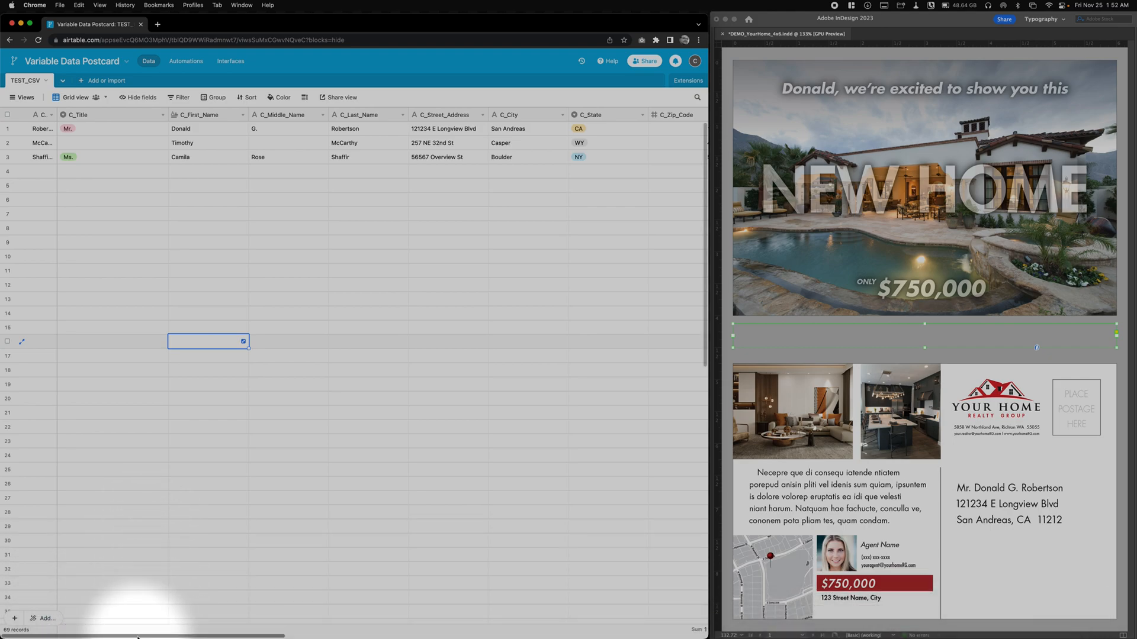
left_click_drag(138, 636, 575, 615)
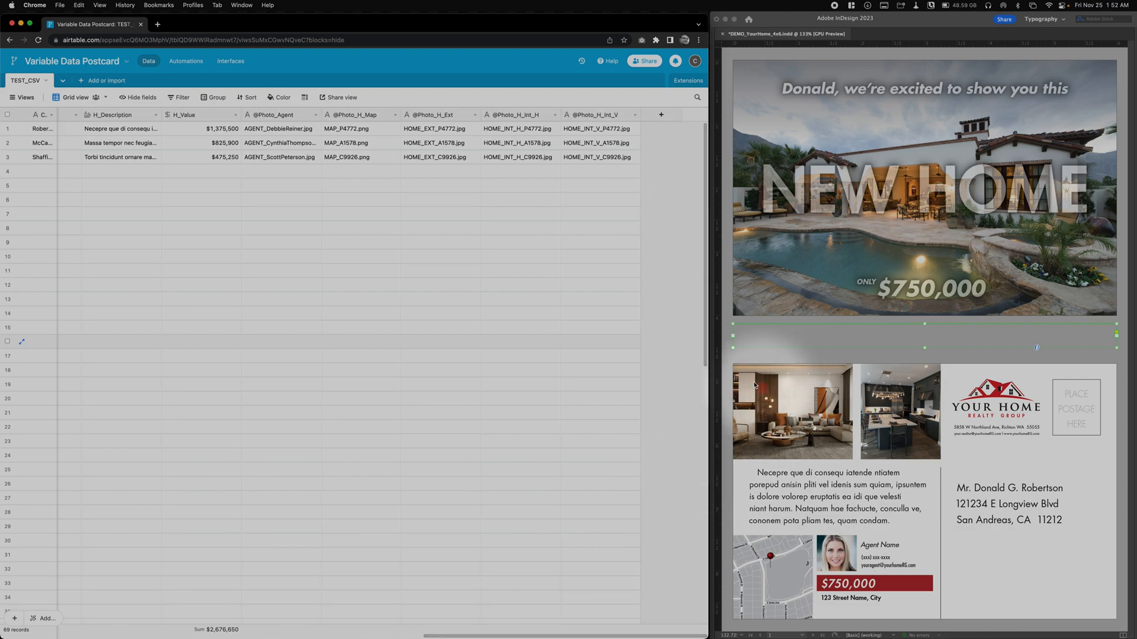
left_click(745, 358)
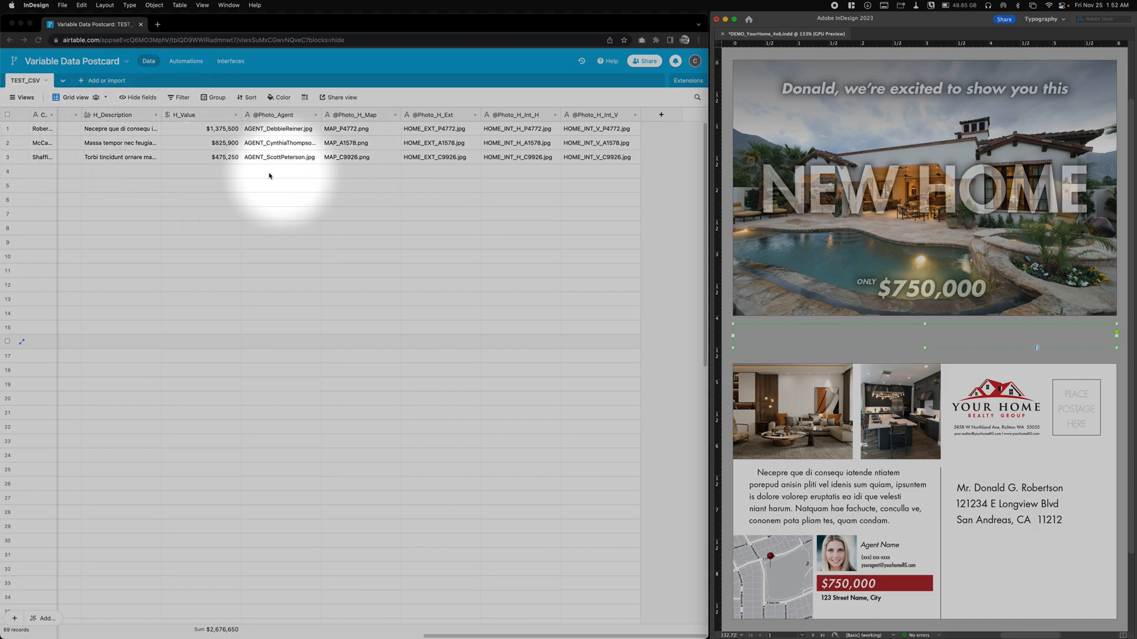
left_click(659, 246)
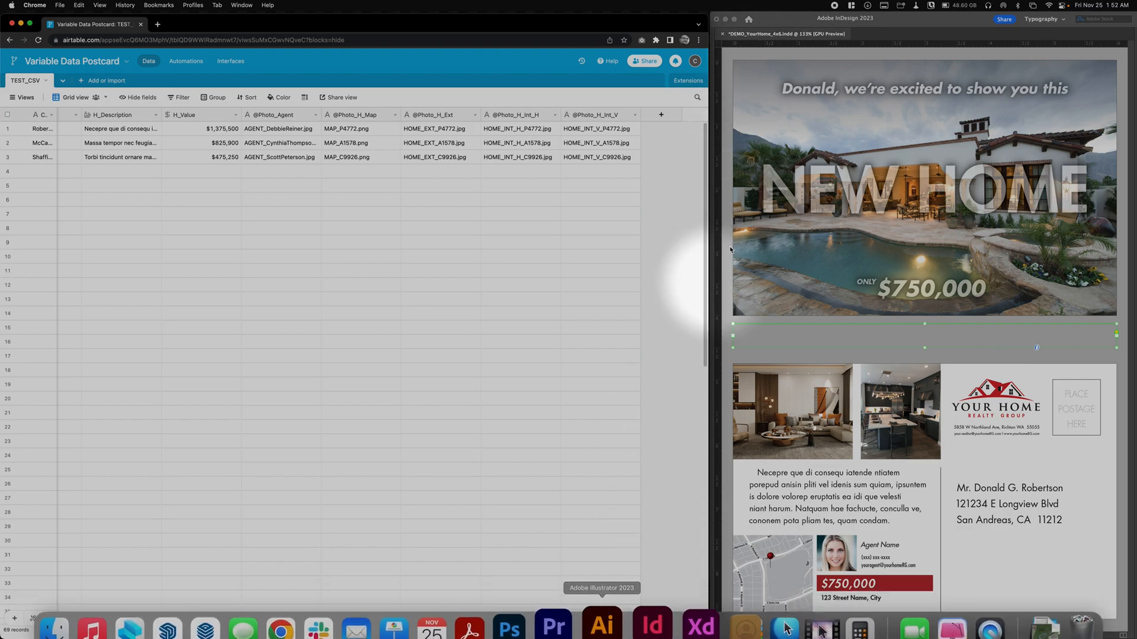
left_click(826, 19)
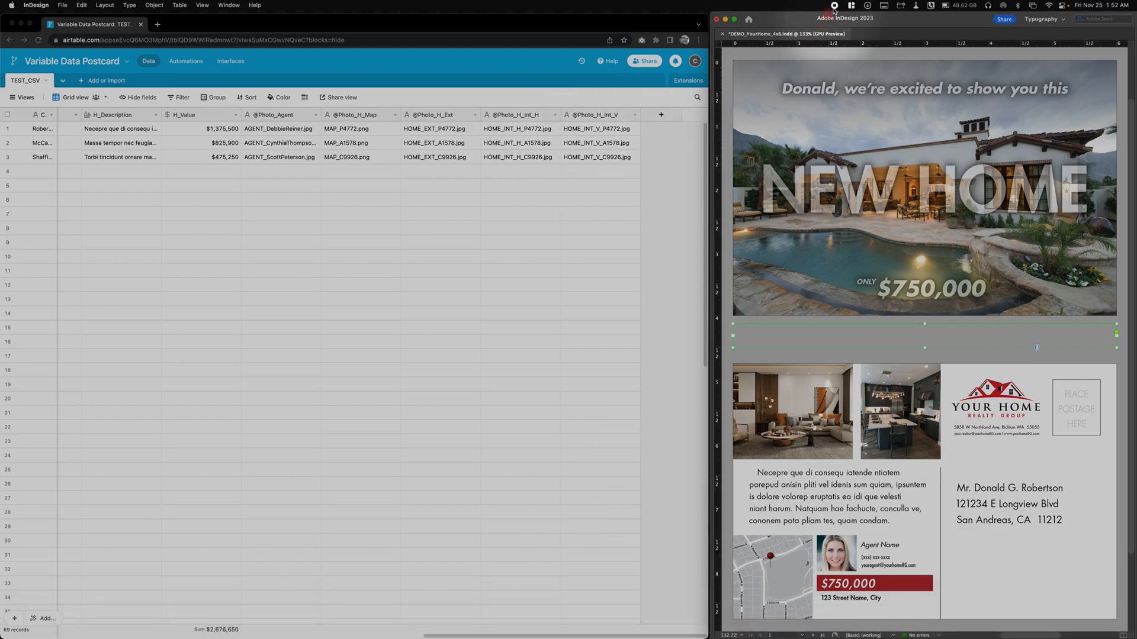
left_click_drag(805, 21, 506, 85)
left_click(1129, 42)
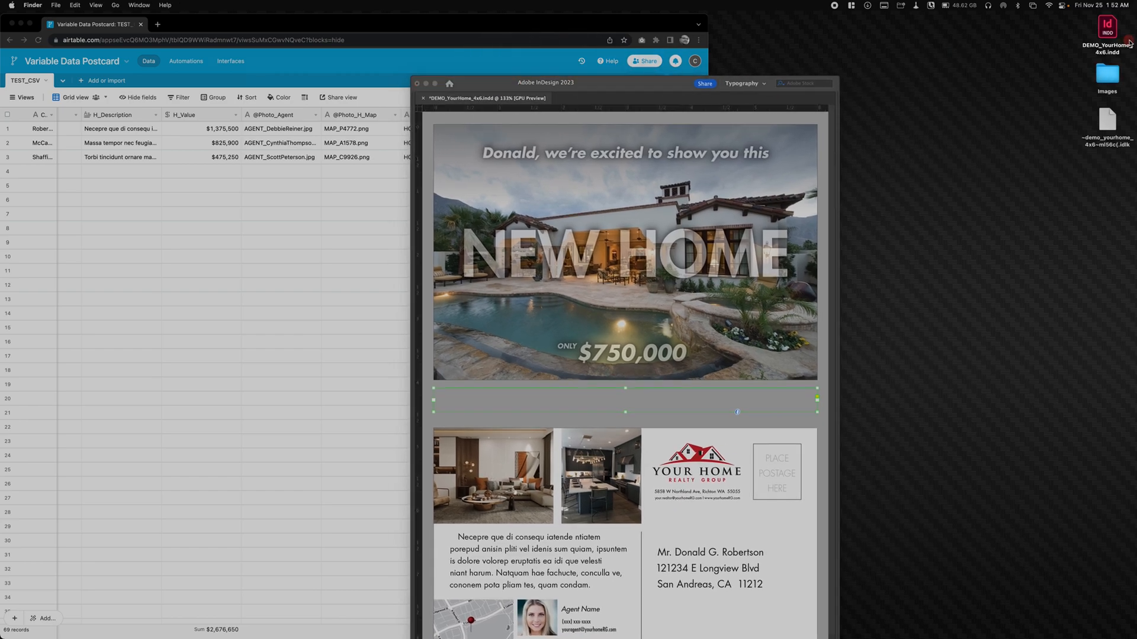
double_click(1108, 73)
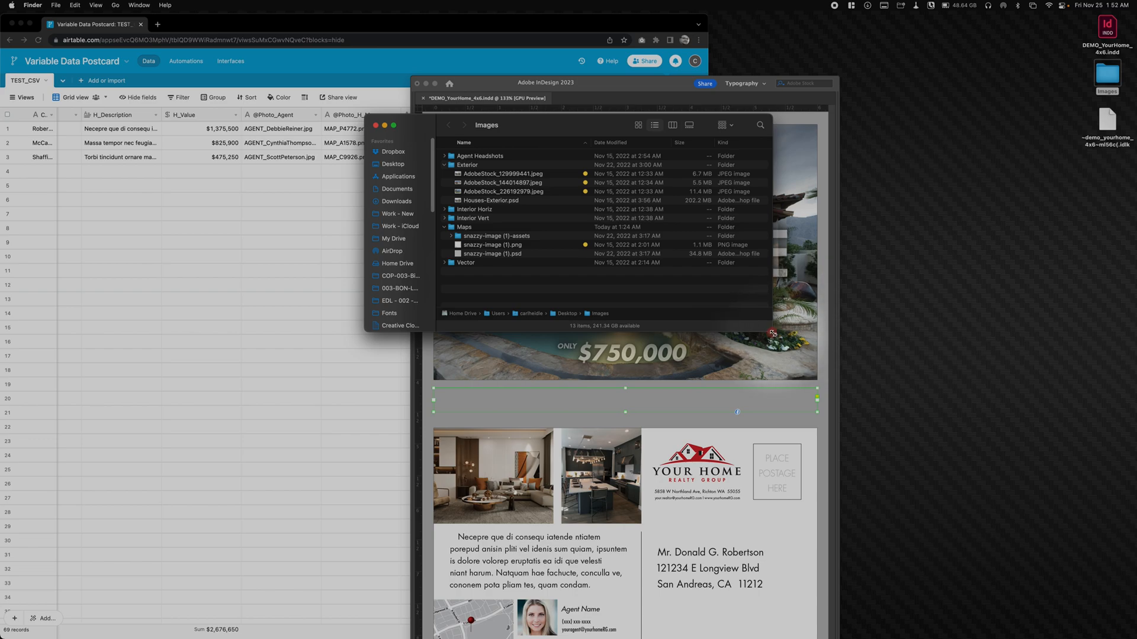
left_click_drag(773, 333, 831, 376)
left_click_drag(422, 122, 735, 163)
left_click(385, 57)
right_click(123, 160)
left_click(452, 66)
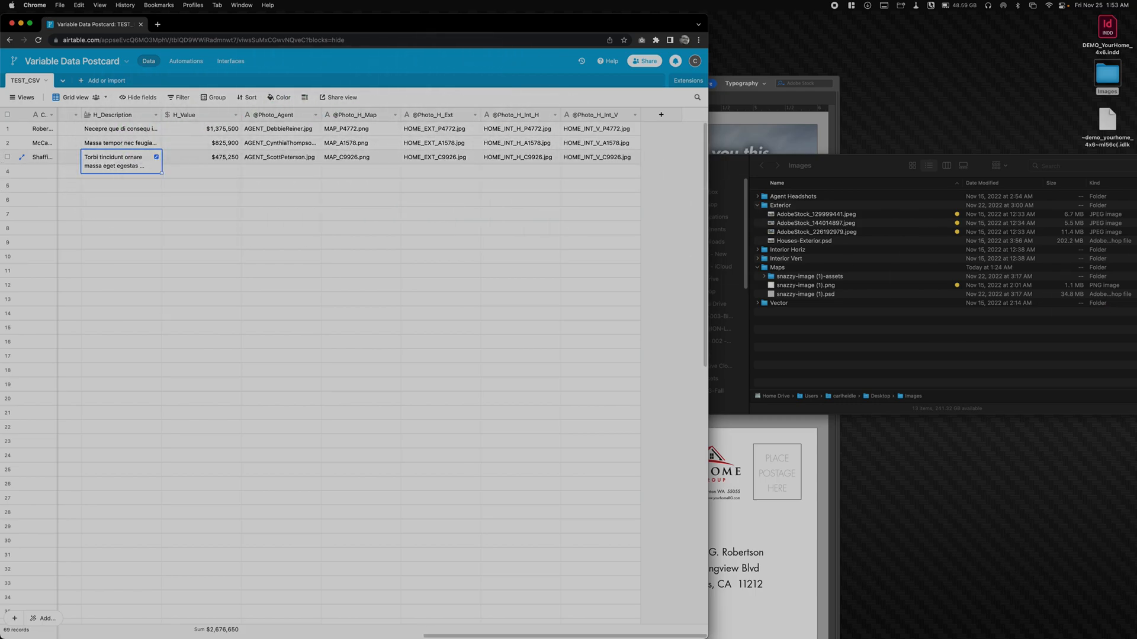
- Expand the Agent Headshots folder and preview its three agent photos, starting with AdobeStock_124262561.jpeg
left_click(758, 196)
left_click(777, 205)
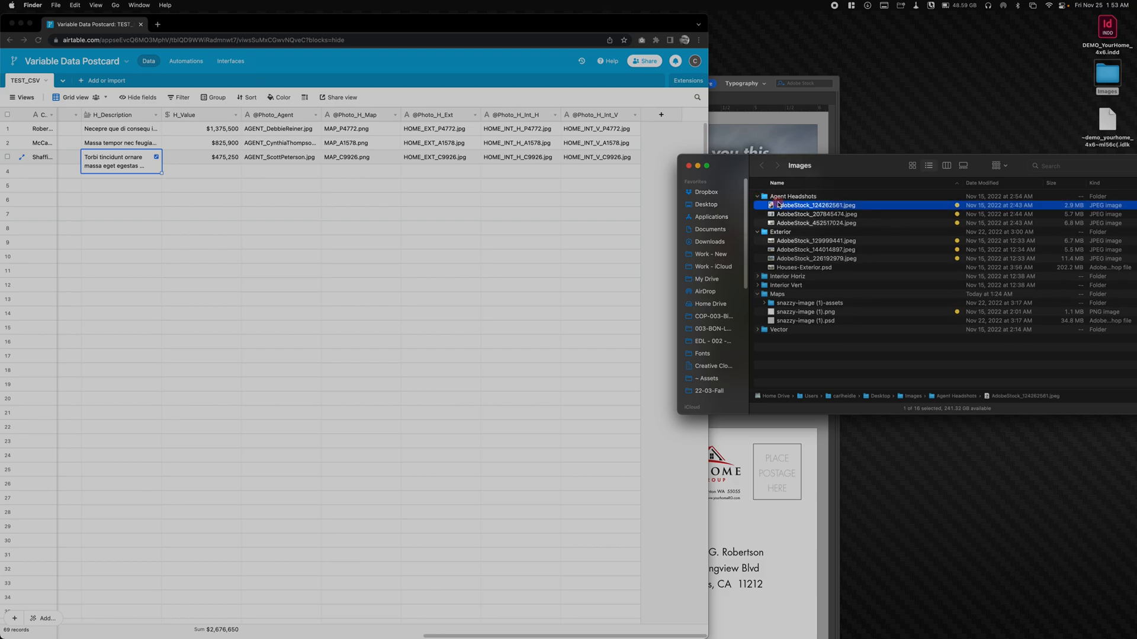
key("space")
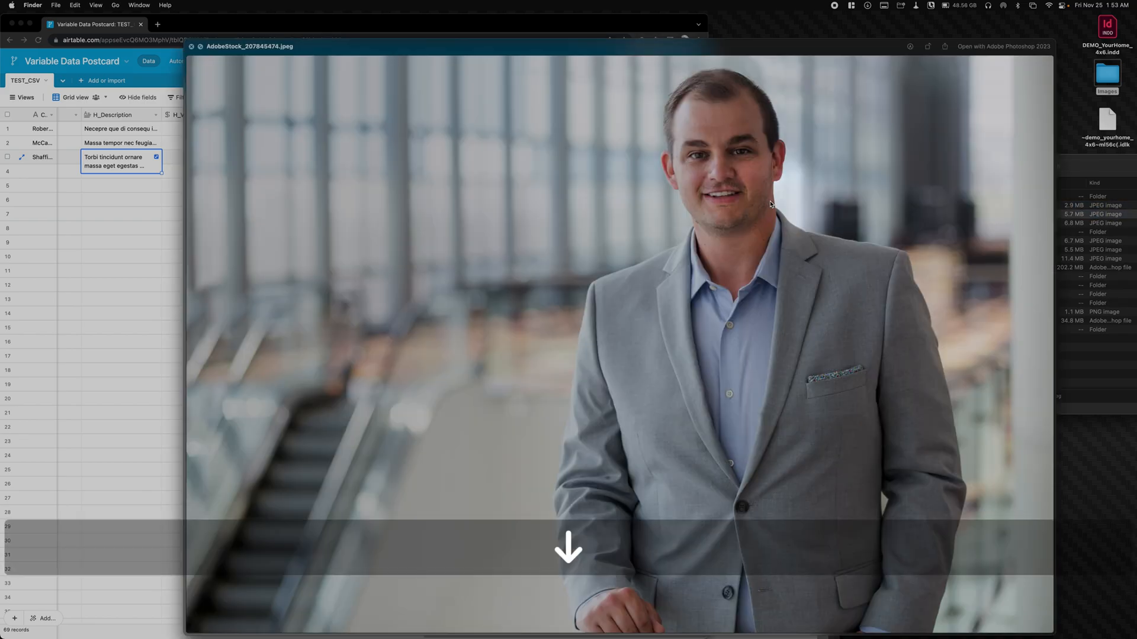
key("Down")
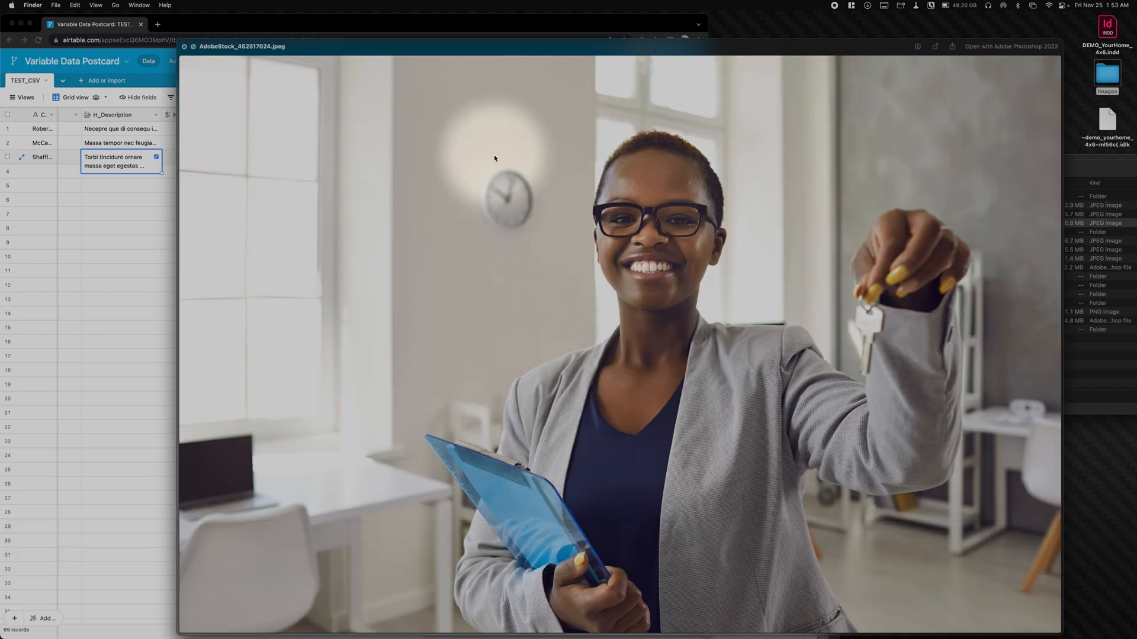
key("Up")
key("Up")
key("space")
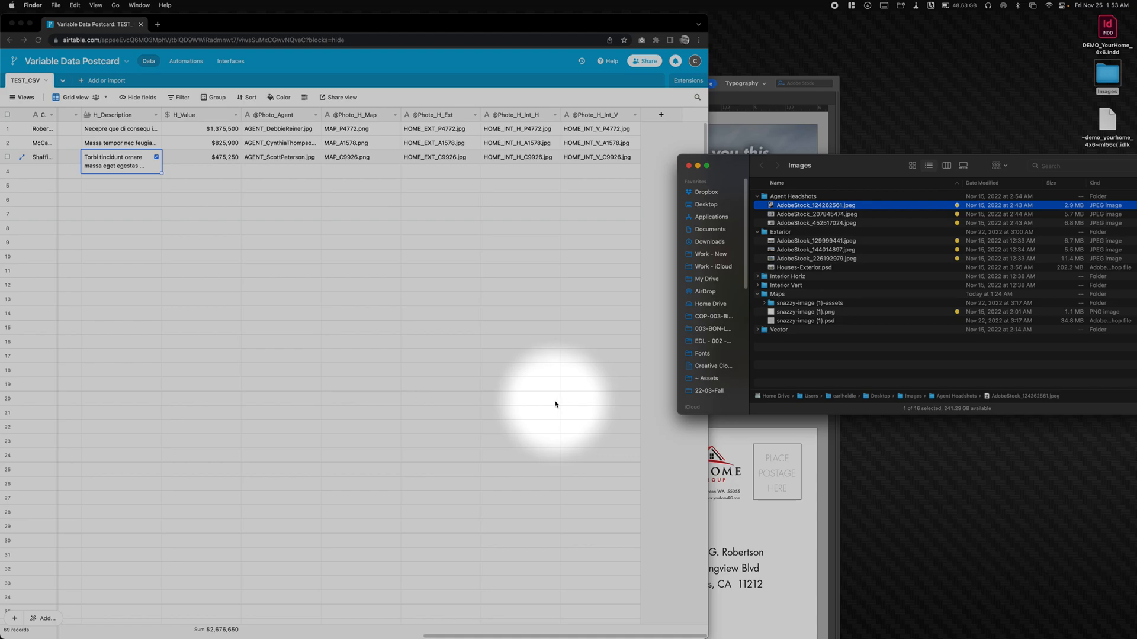
scroll(626, 352, "left", 1)
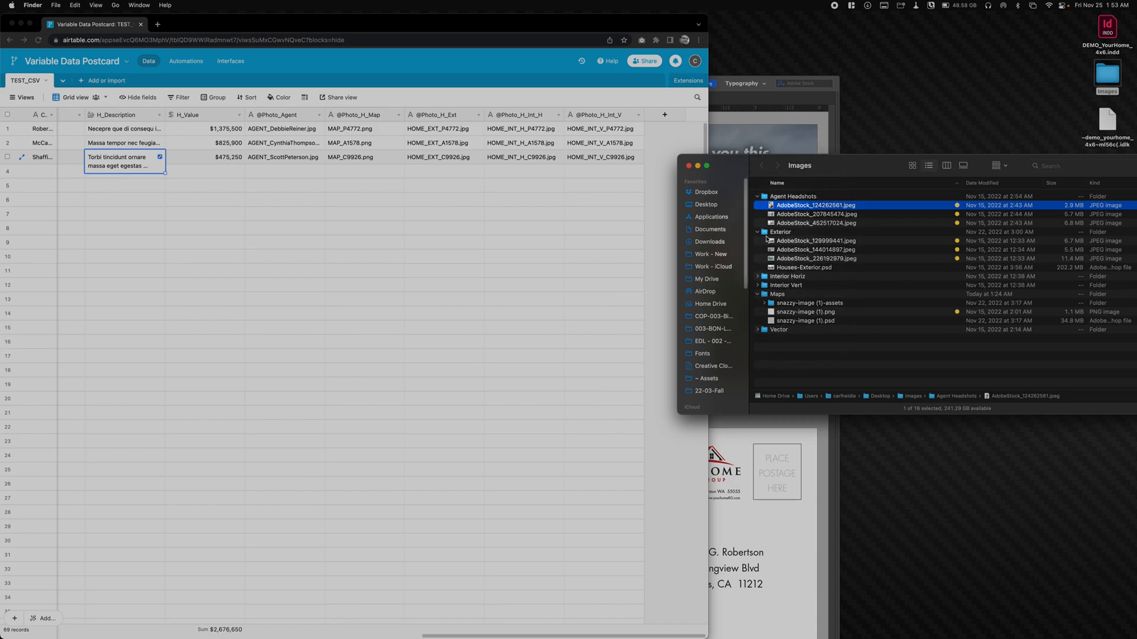
- Preview the three home photos in the Exterior folder, from AdobeStock_129999441.jpeg to AdobeStock_226192979.jpeg
left_click(788, 244)
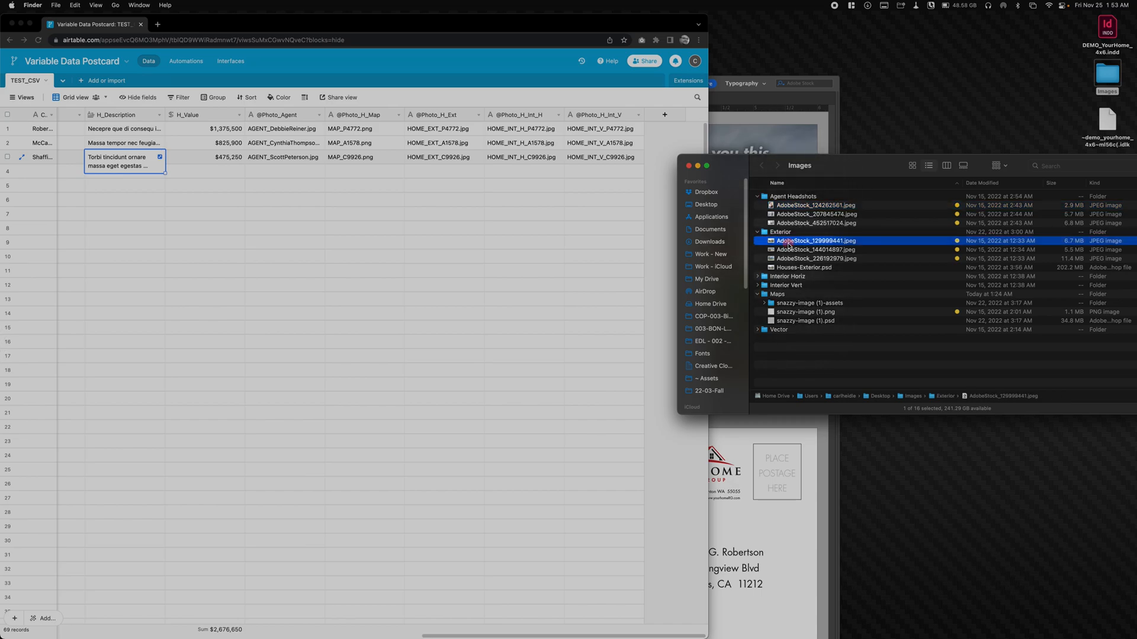
key("space")
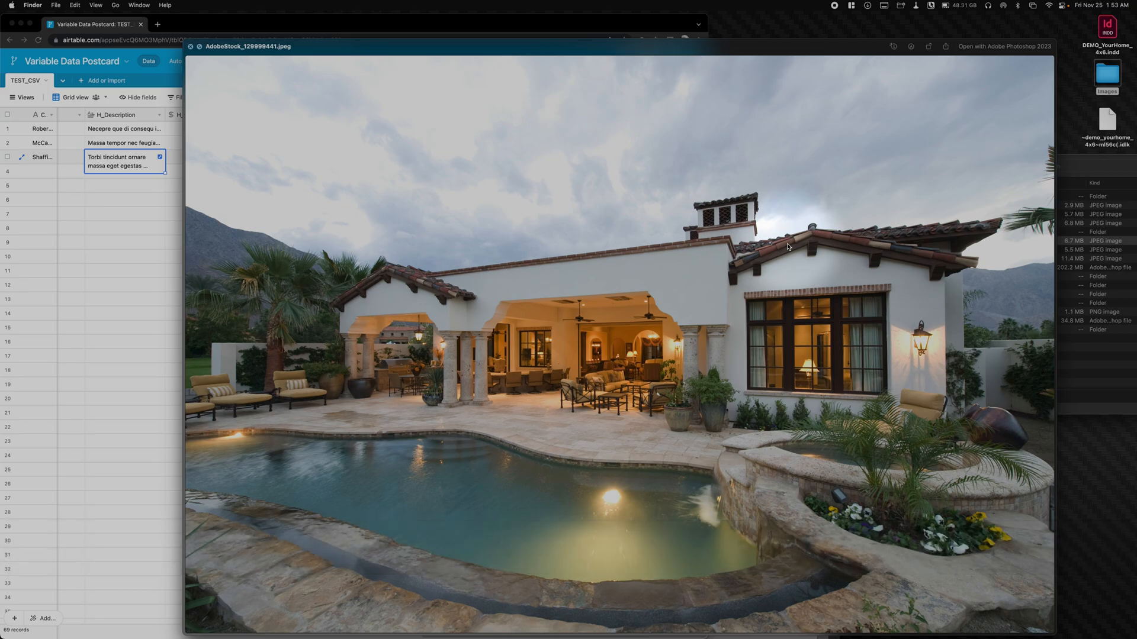
key("Down")
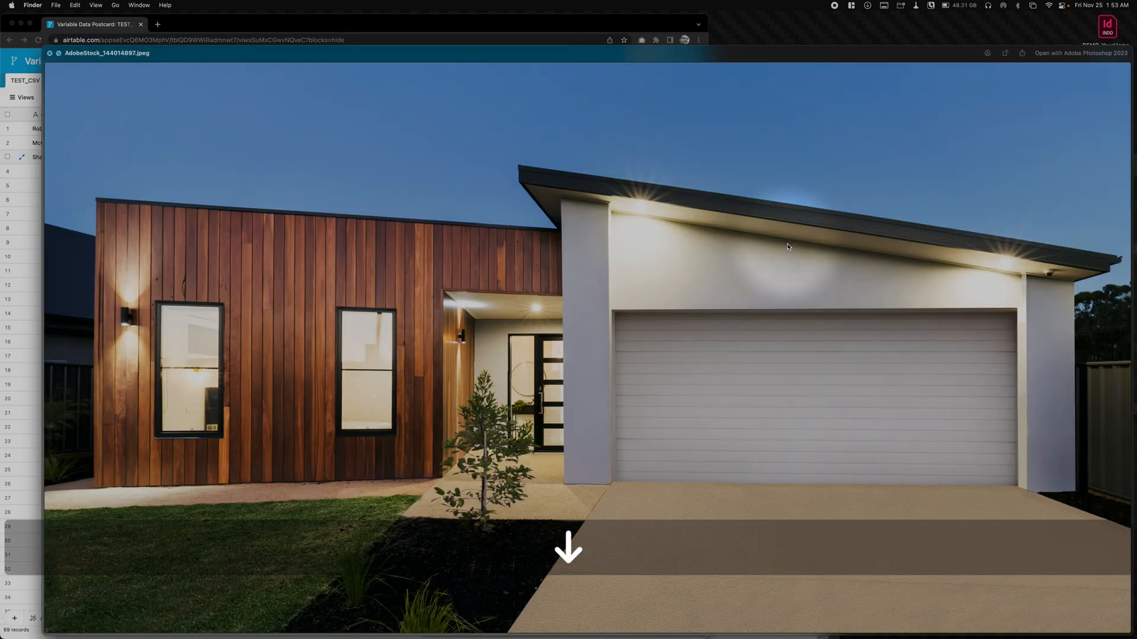
key("Down")
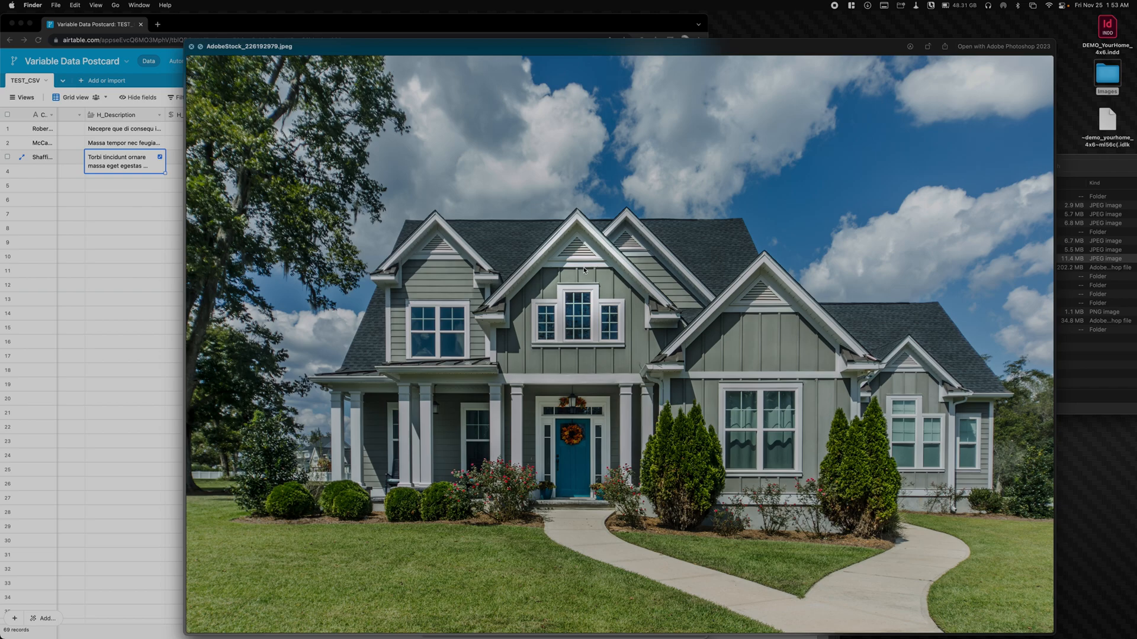
key("space")
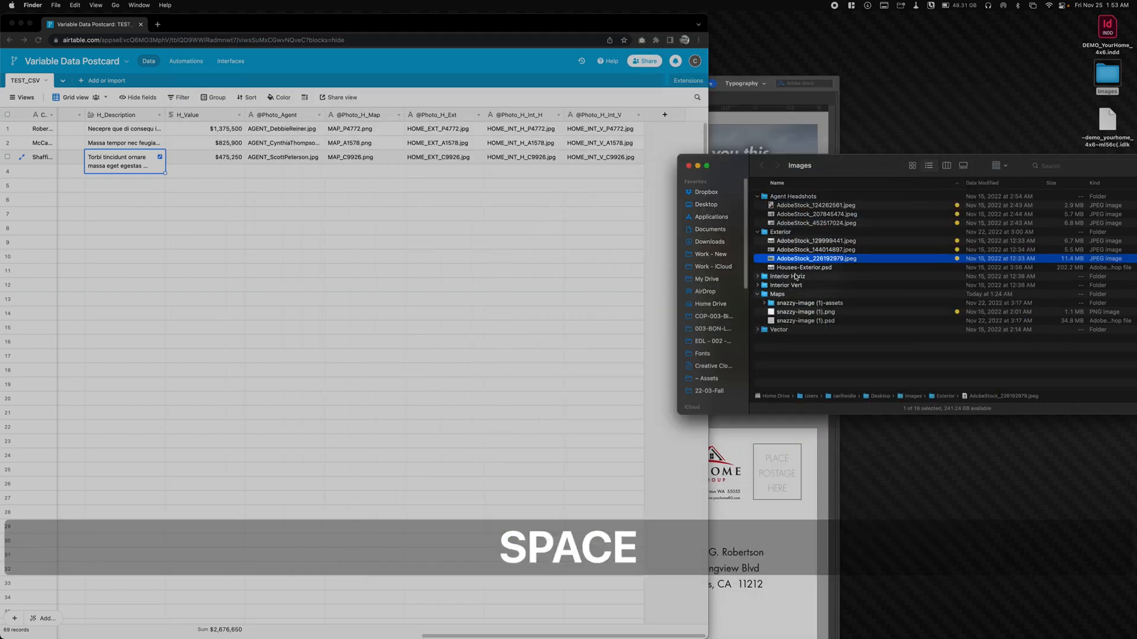
- Expand the Interior Horiz folder and preview its three horizontal room photos, starting with AdobeStock_27580081.jpeg
left_click(758, 276)
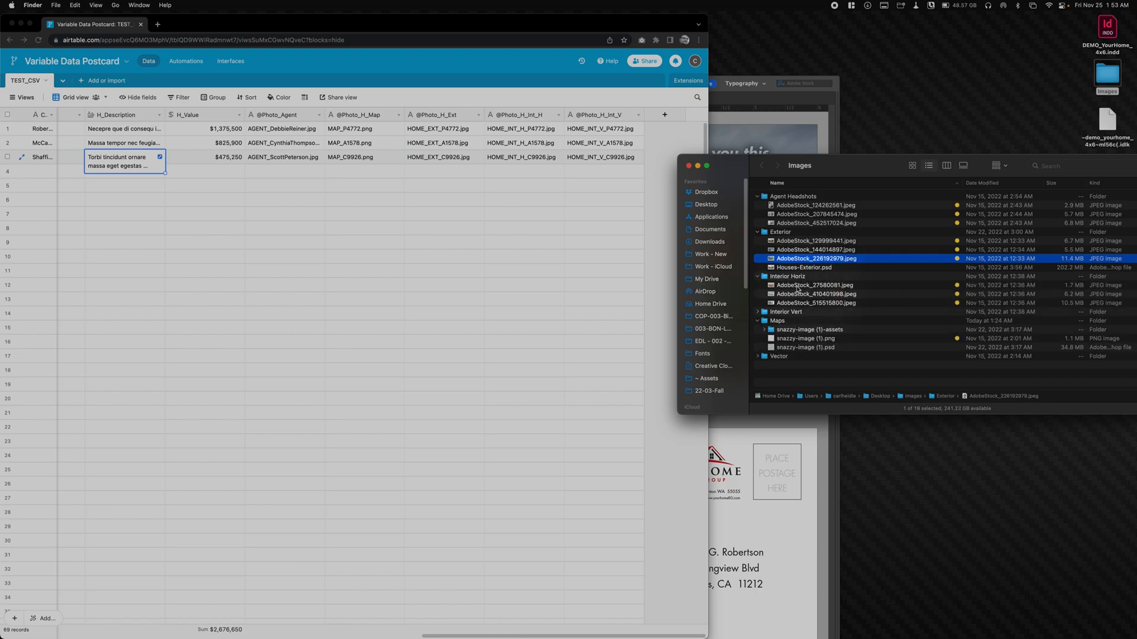
left_click(793, 286)
key("space")
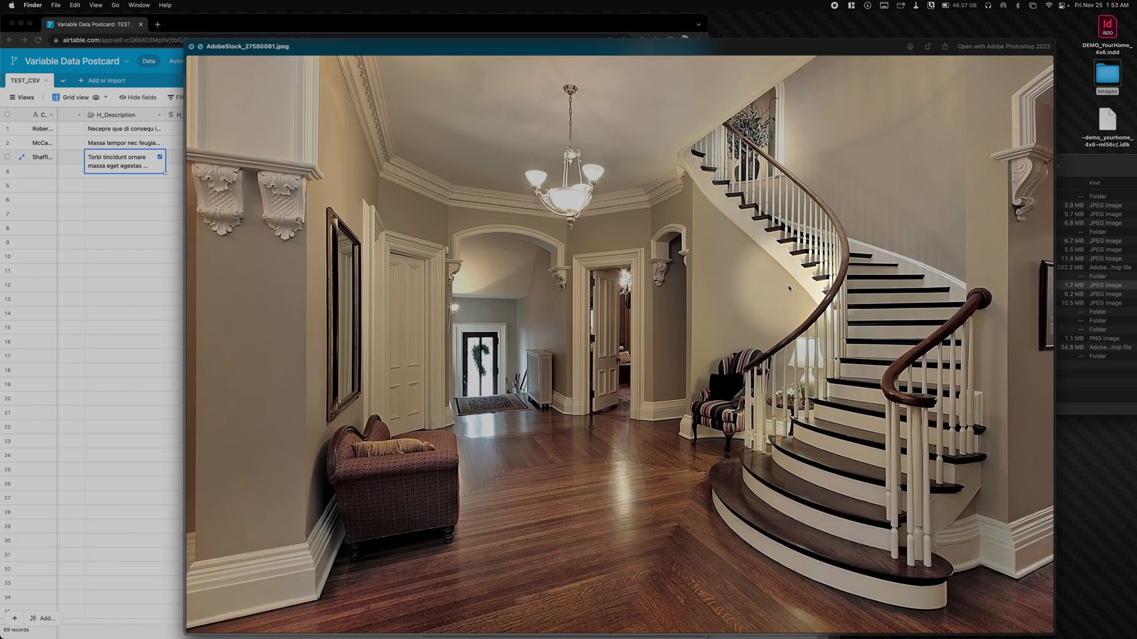
key("Down")
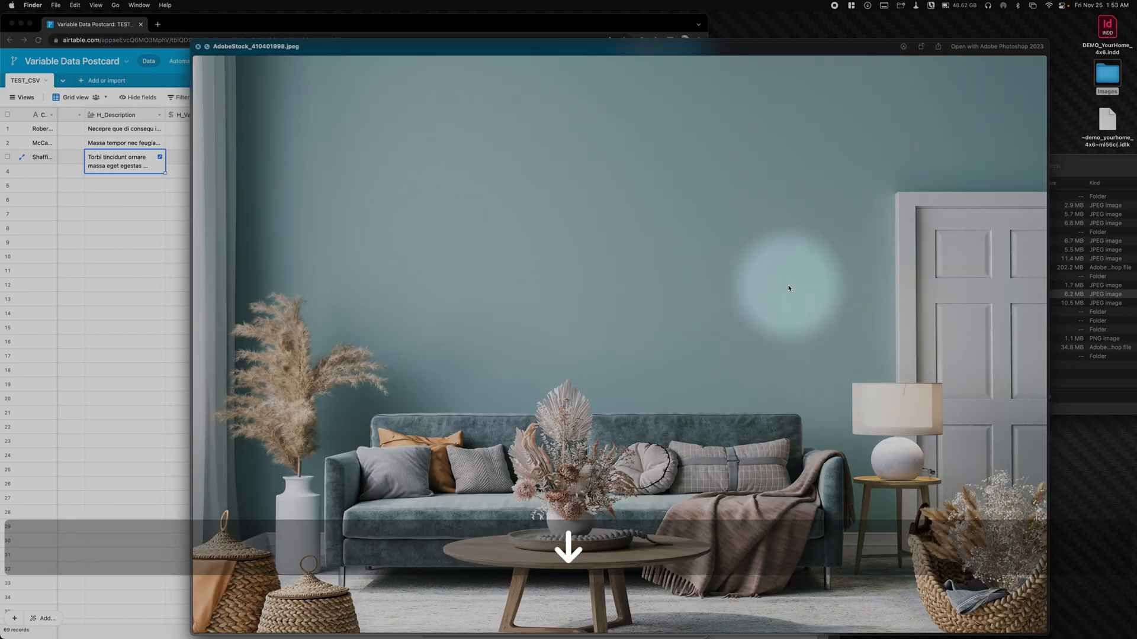
key("Down")
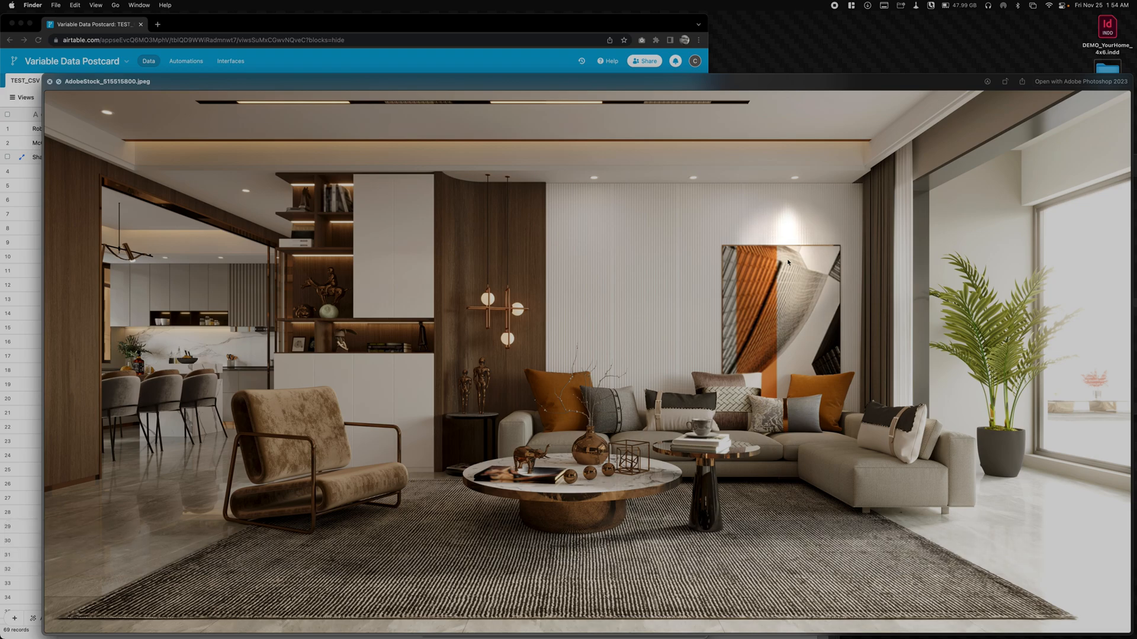
key("Up")
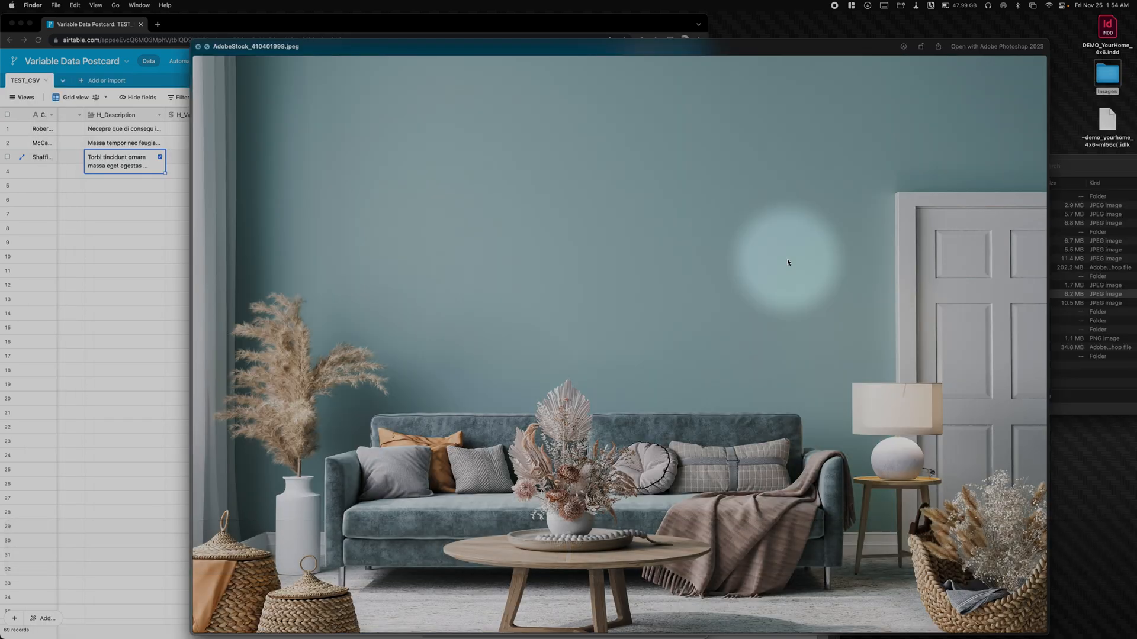
key("Up")
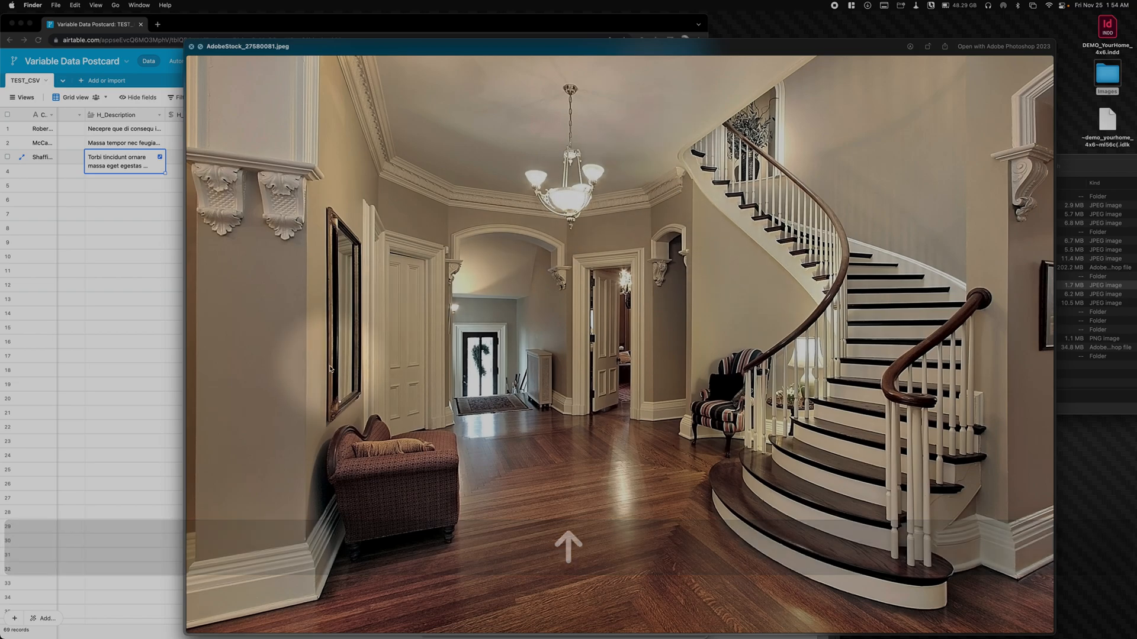
key("space")
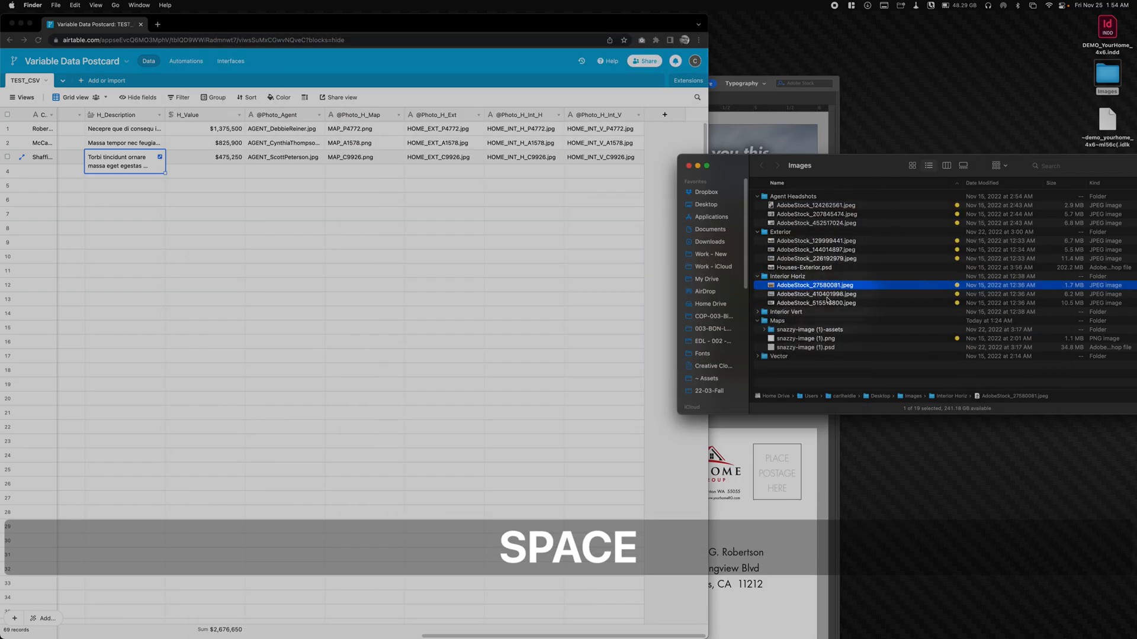
- Expand the Interior Vert folder and preview its three vertical interior photos, from AdobeStock_234138032.jpeg to AdobeStock_416604782.jpeg
left_click(759, 314)
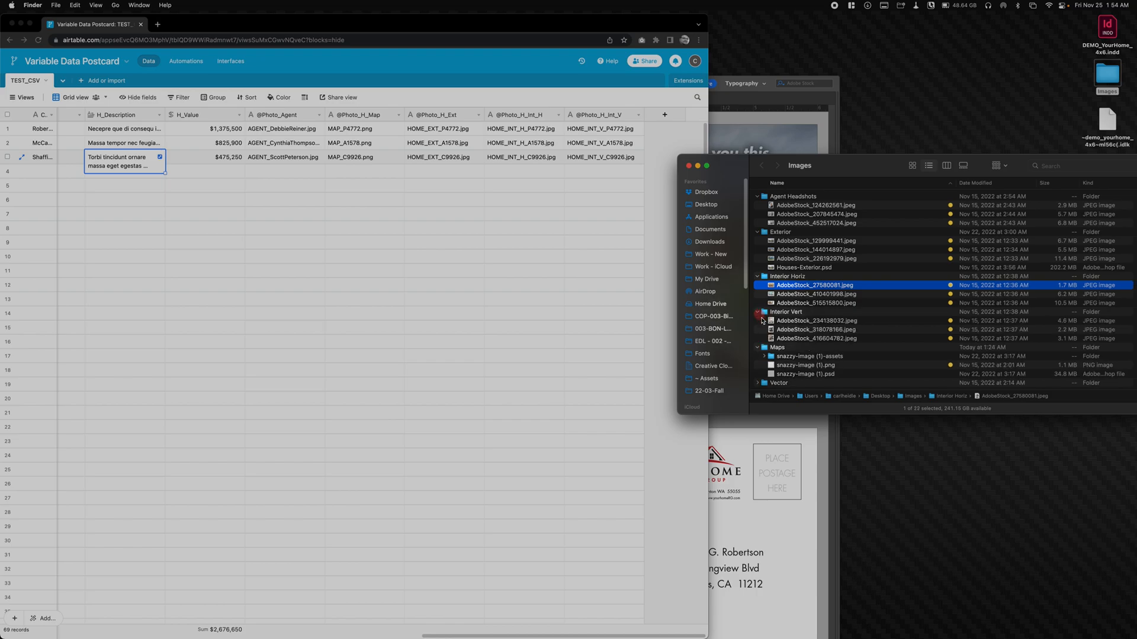
left_click(788, 324)
key("space")
key("Down")
key("Down")
key("space")
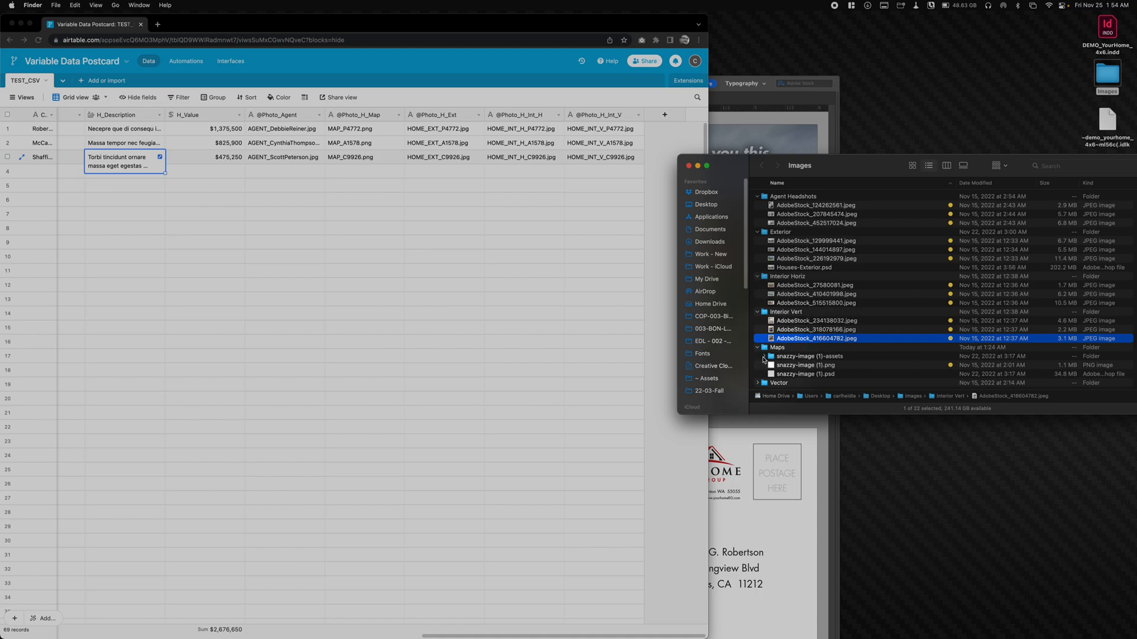
right_click(762, 358)
left_click(841, 327)
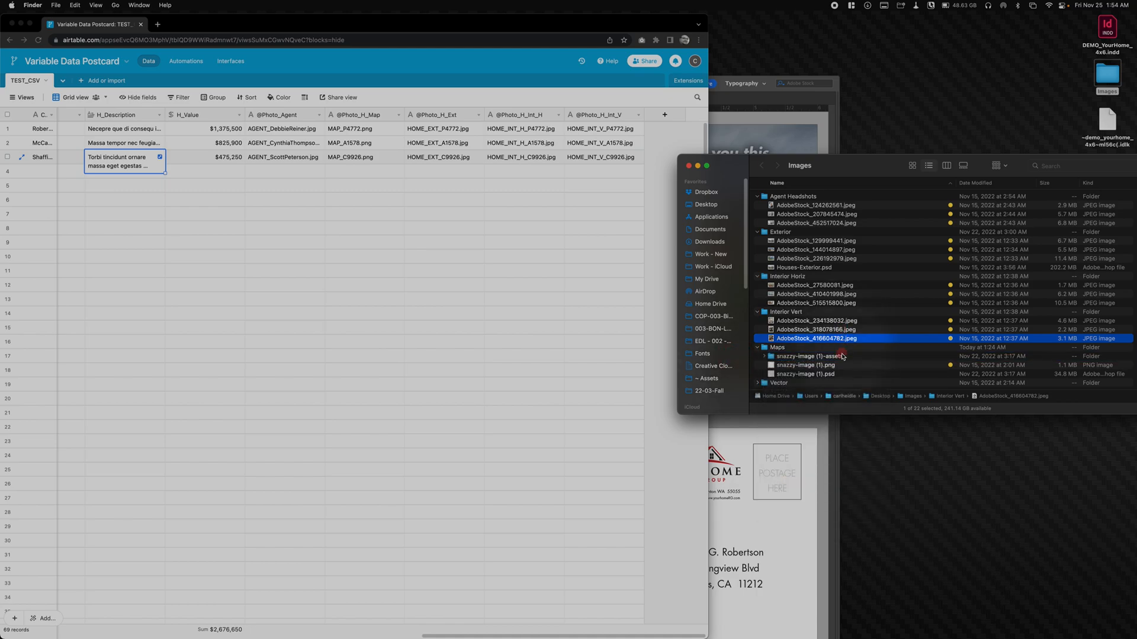
scroll(809, 388, "down", 1)
right_click(805, 395)
right_click(803, 386)
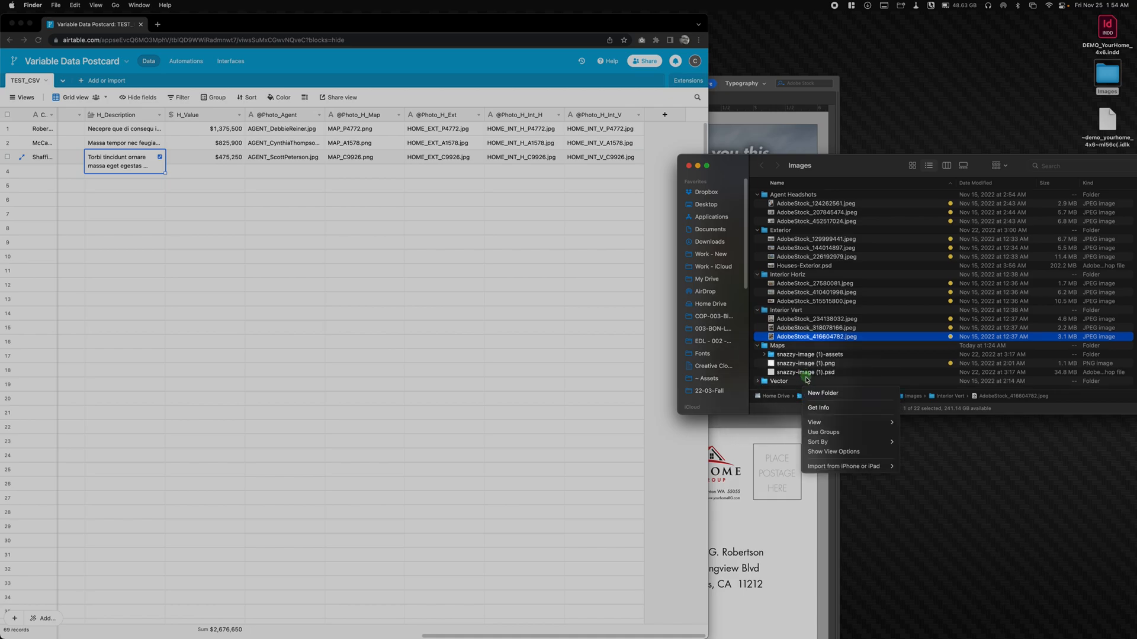
left_click(903, 173)
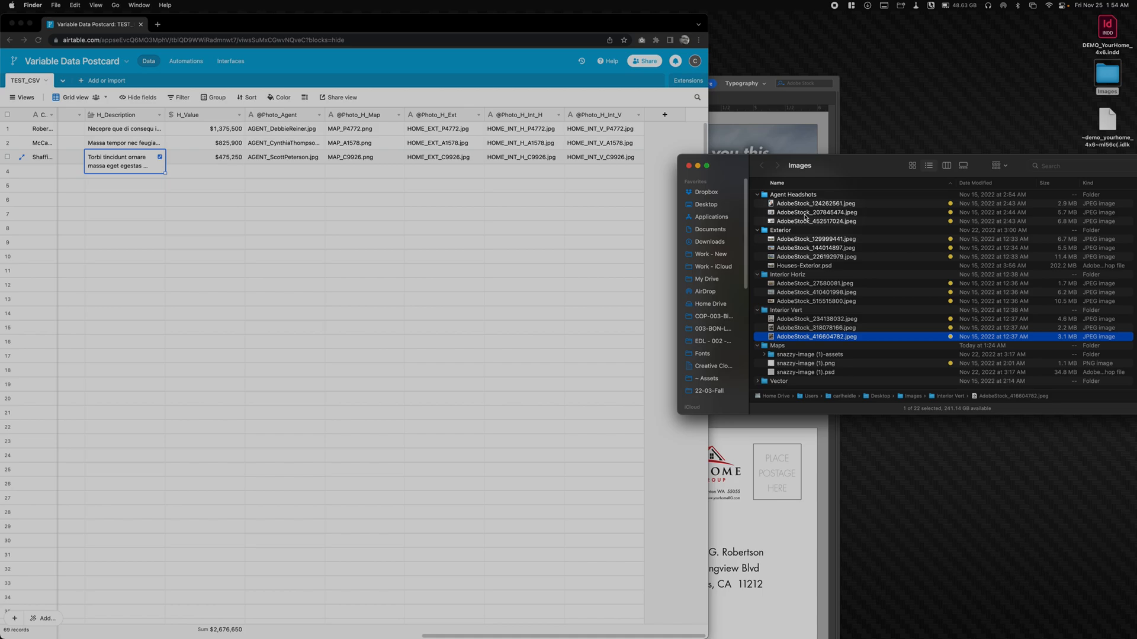
- Switch to InDesign and arrange its postcard window beside the Airtable grid, with the Images folder window over the empty rows
mouse_move(359, 637)
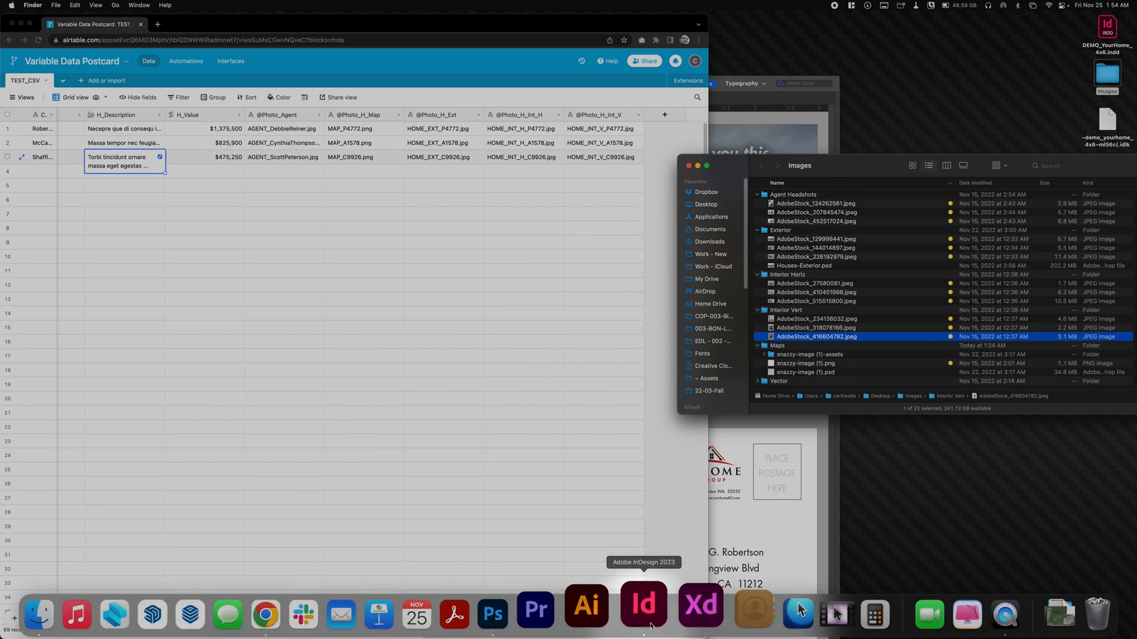
left_click(637, 626)
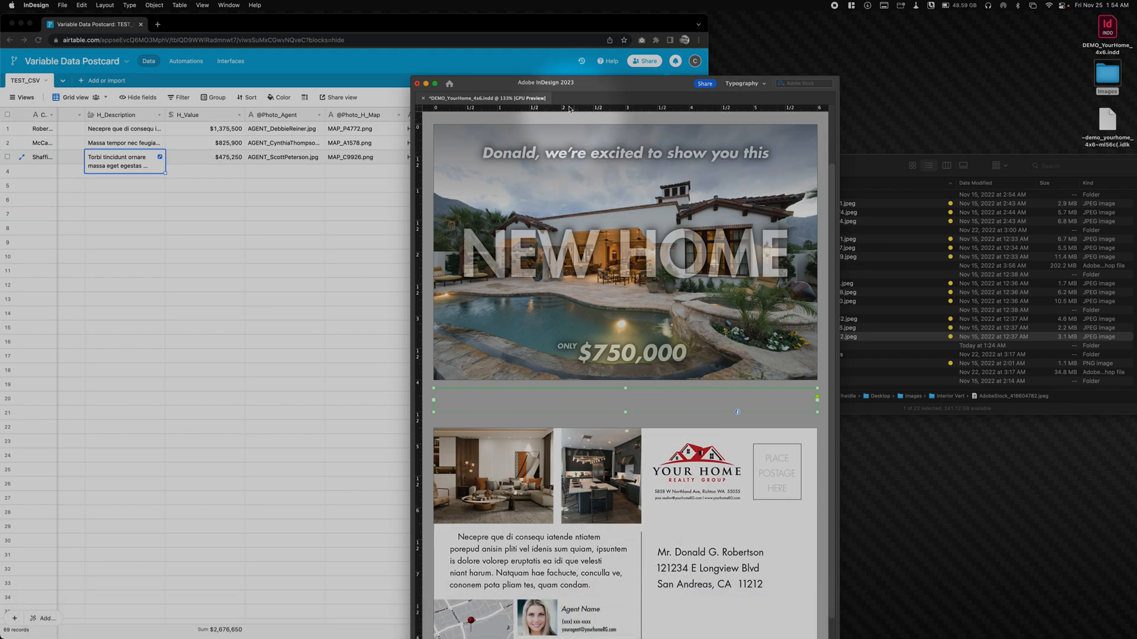
left_click_drag(607, 77, 762, 41)
left_click_drag(1017, 173, 433, 283)
left_click(809, 48)
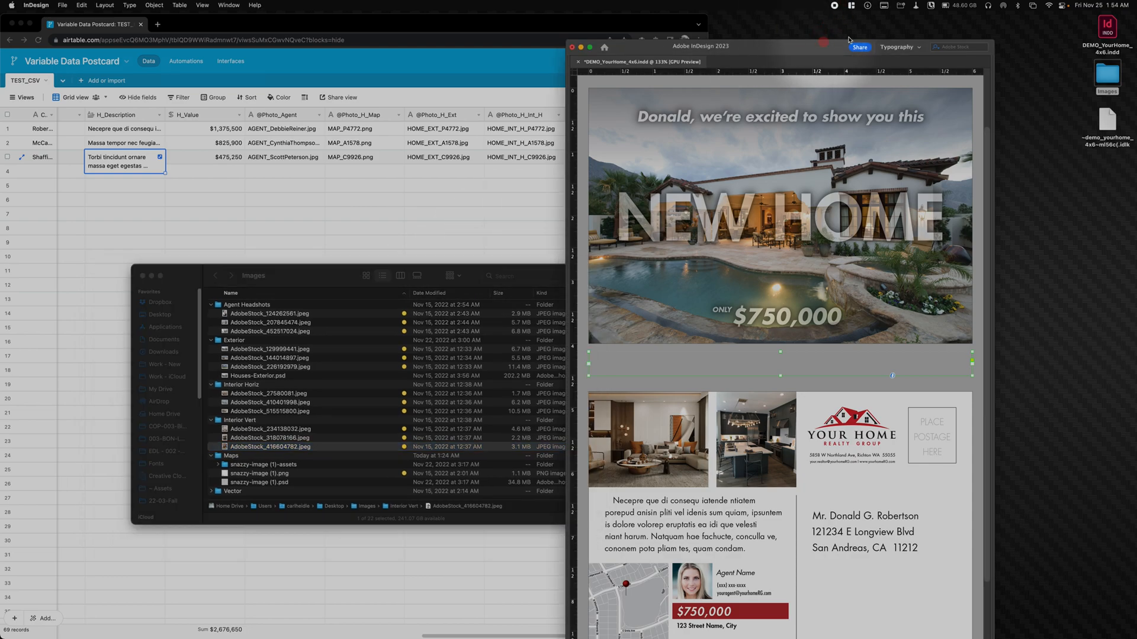
left_click_drag(809, 49, 947, 25)
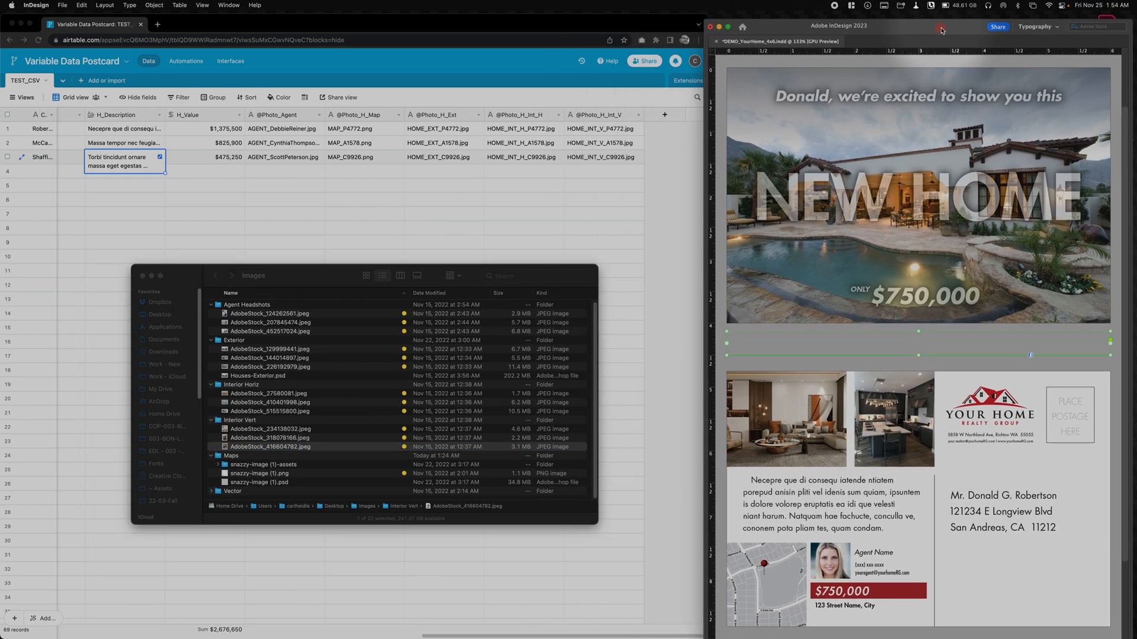
left_click_drag(324, 279, 406, 297)
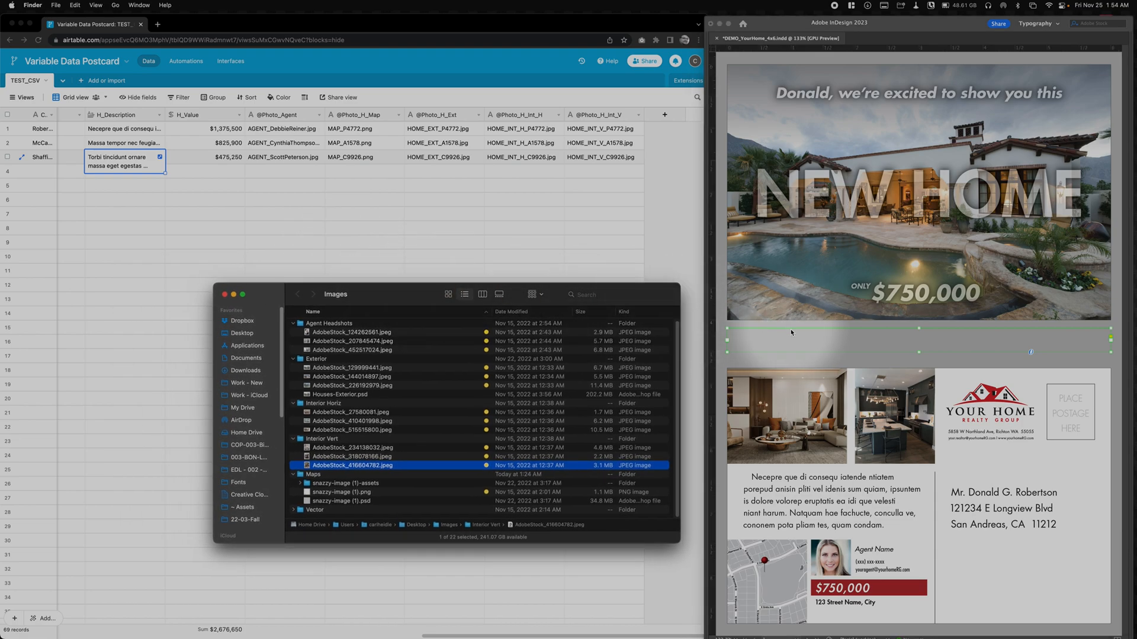
- Select the agent headshot on the postcard's back, show the InDesign panels, and widen the window to fit them and the layout
left_click(752, 364)
left_click(831, 574)
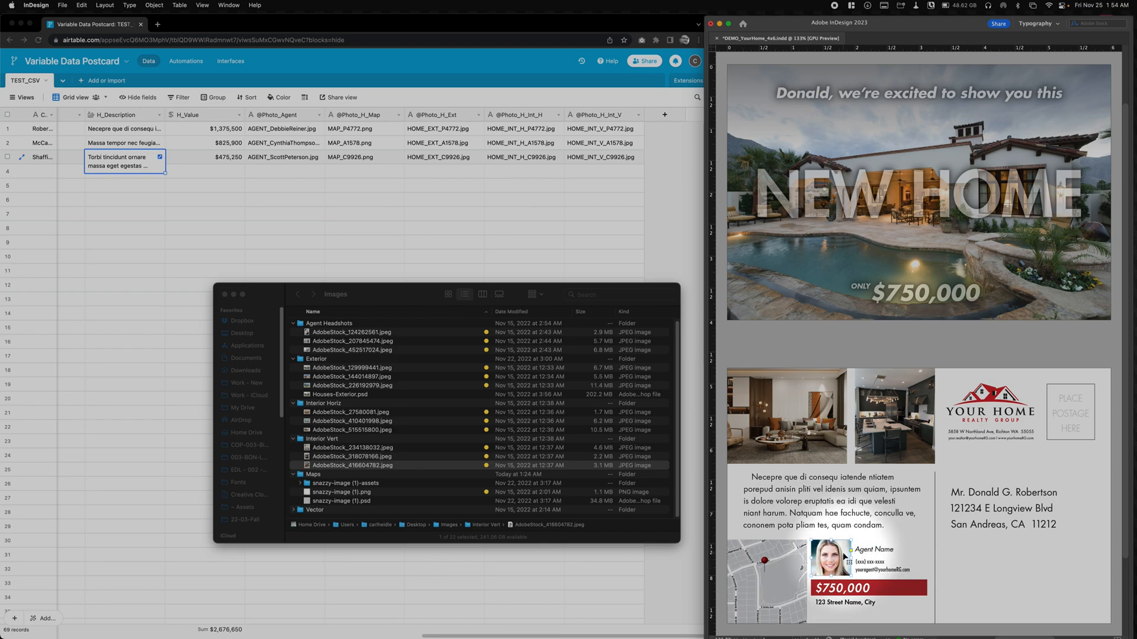
key("Tab")
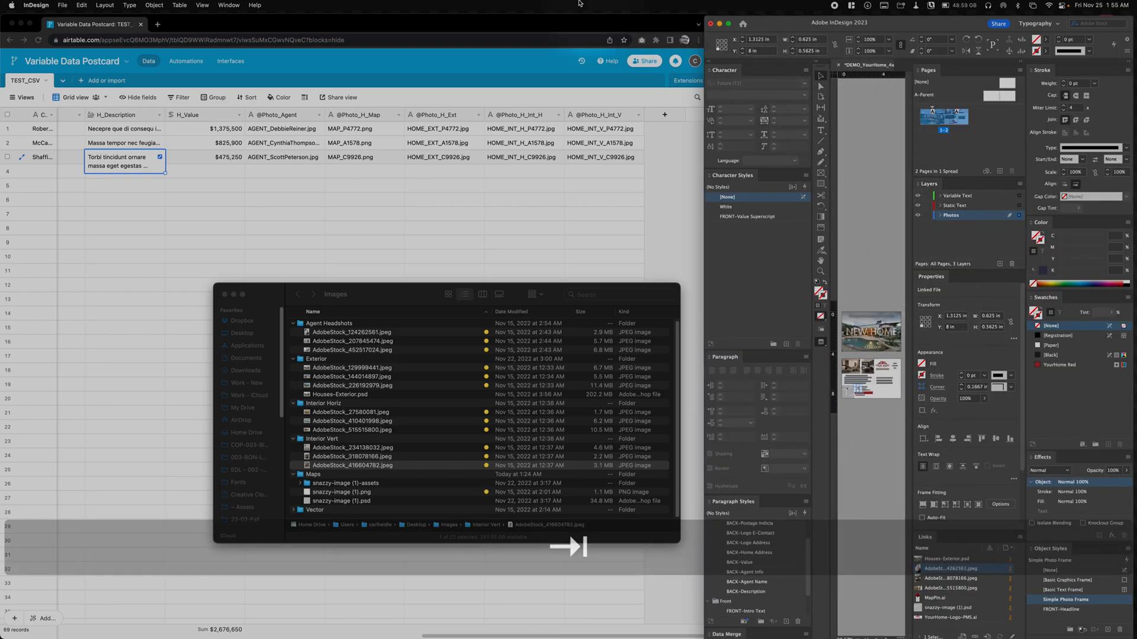
left_click_drag(704, 30, 115, 27)
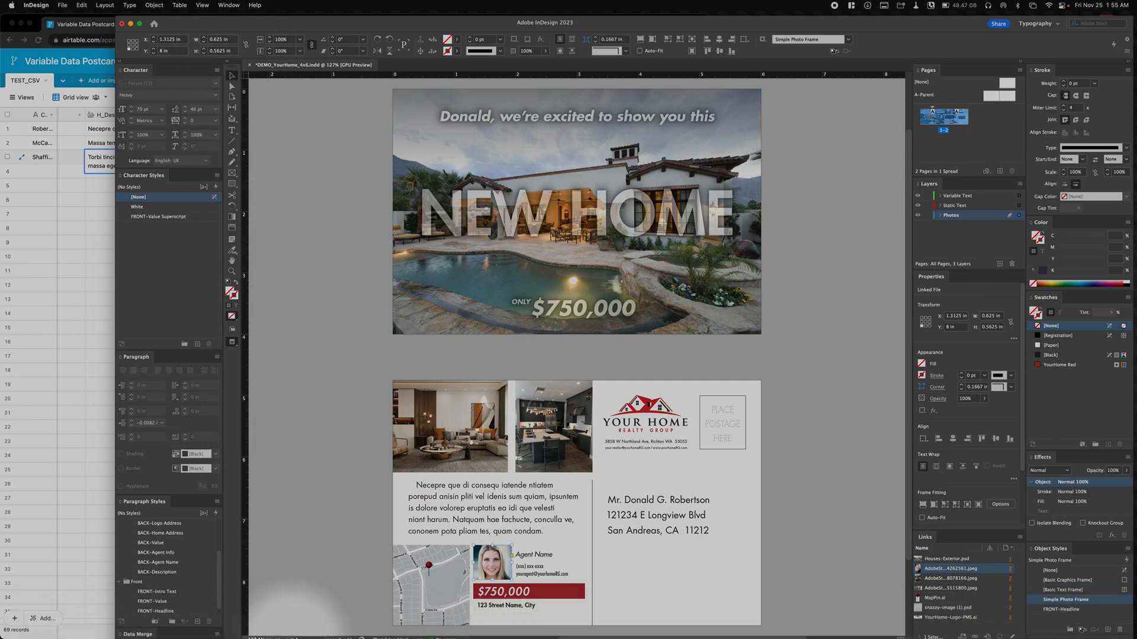
mouse_move(298, 637)
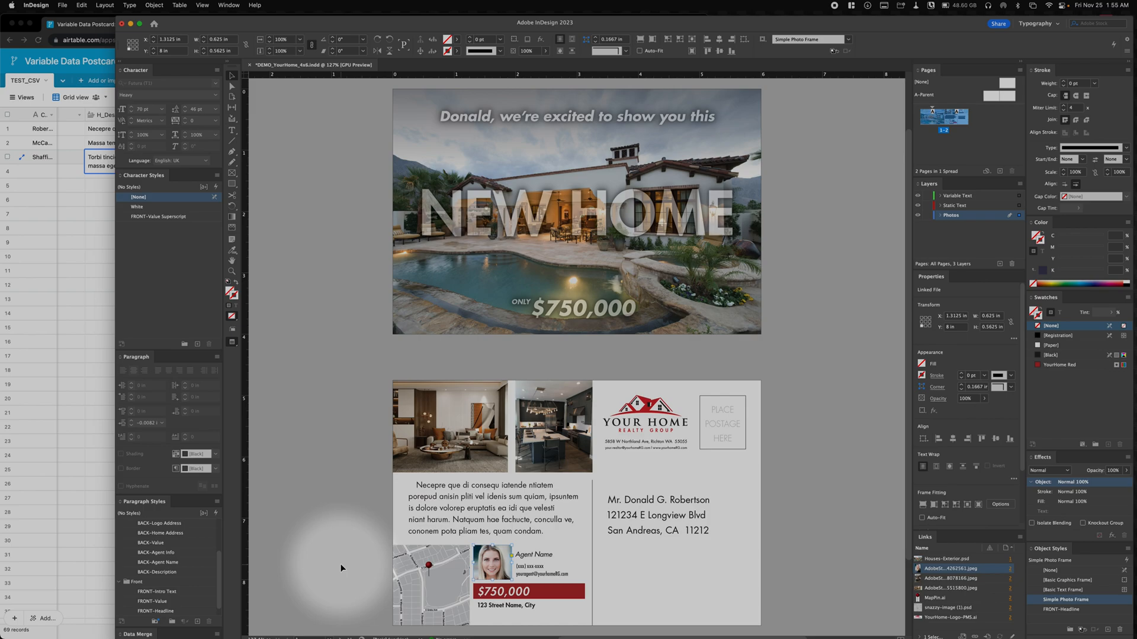
scroll(63, 152, "right", 1)
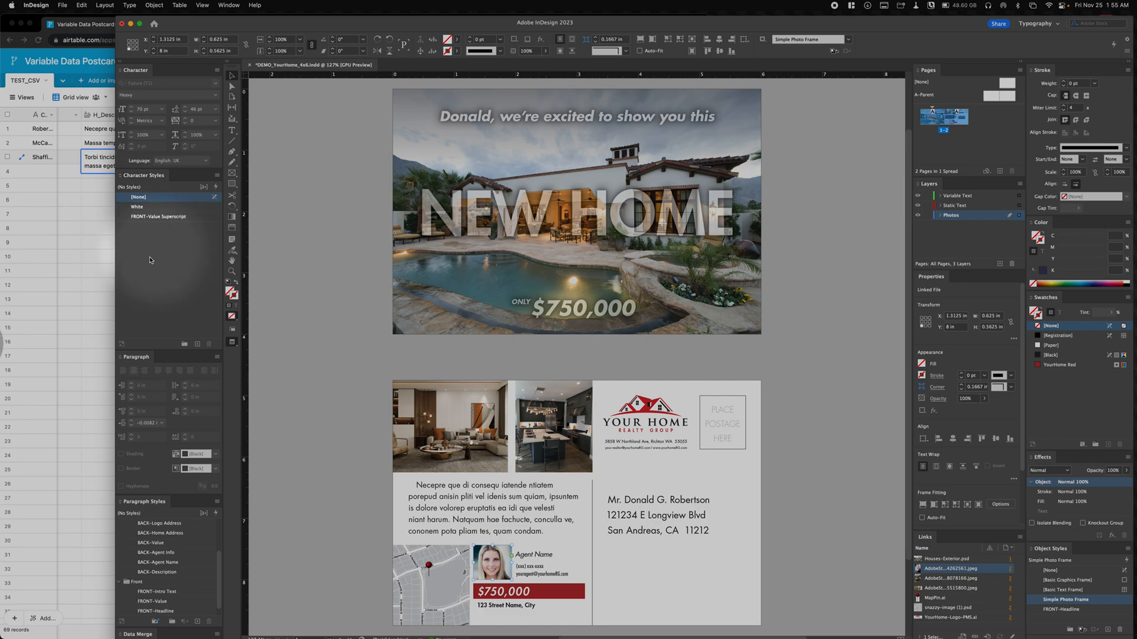
scroll(64, 151, "left", 2)
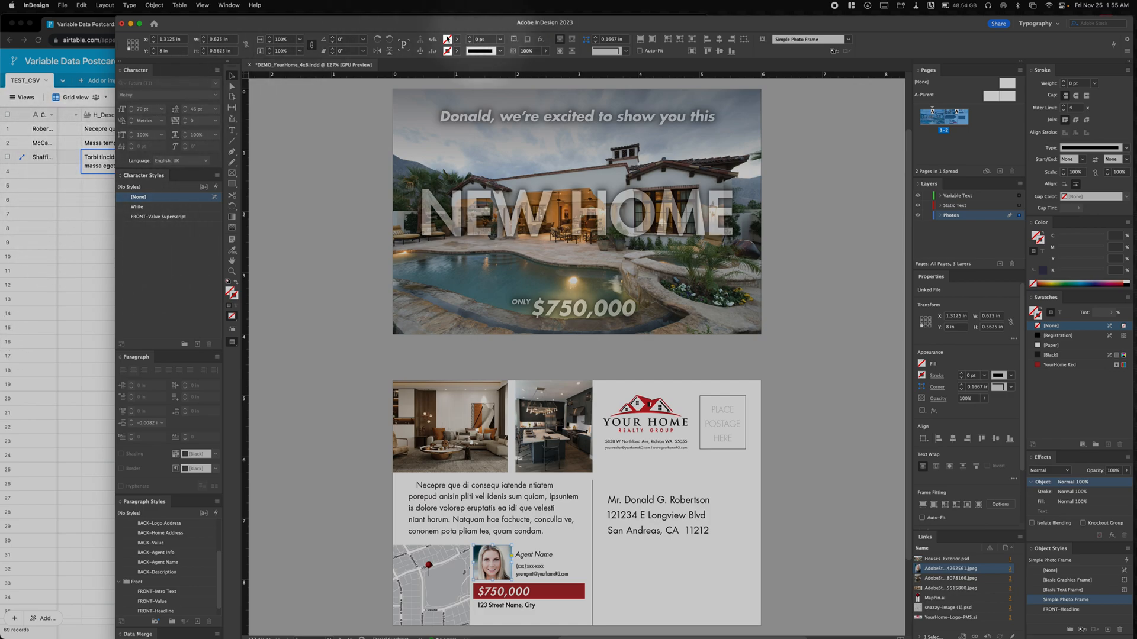
left_click_drag(438, 30, 510, 41)
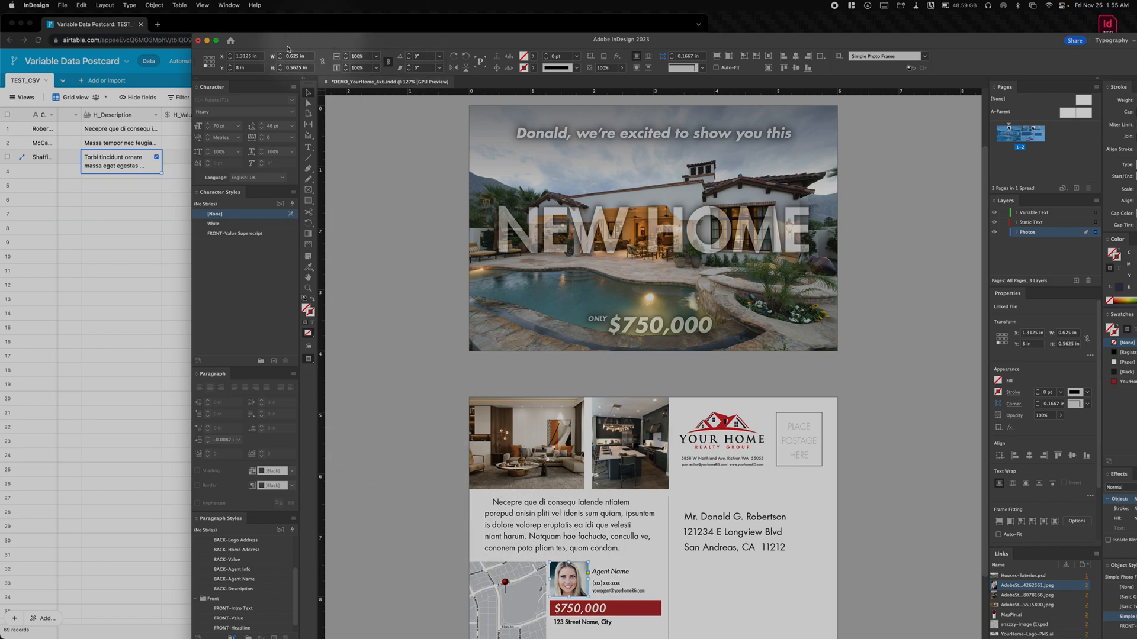
left_click(108, 328)
key("Tab")
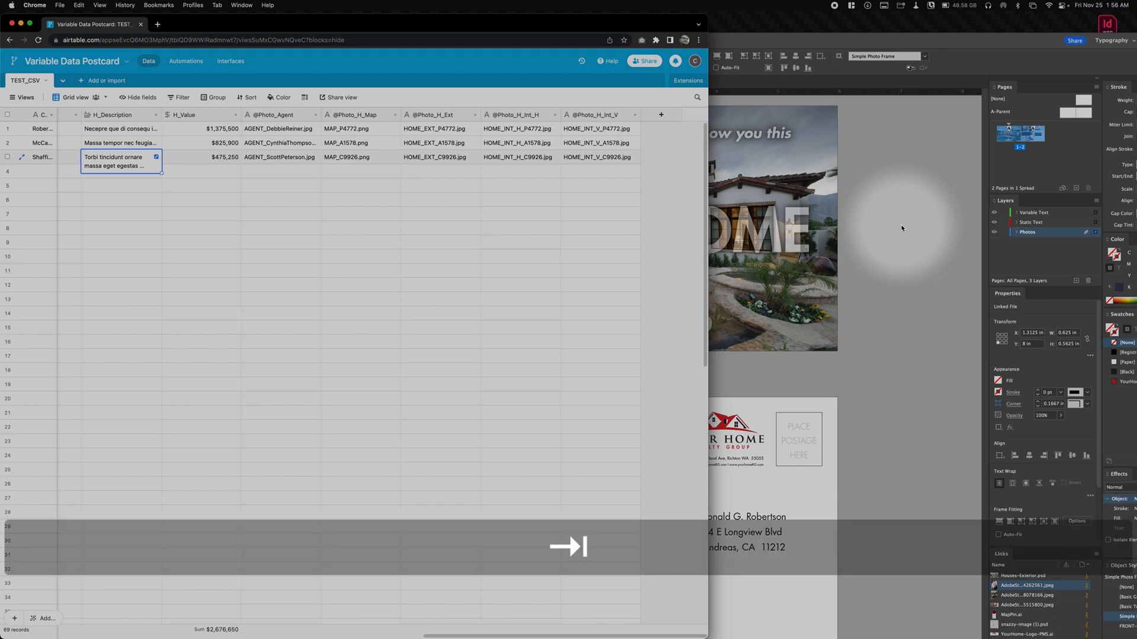
key("super+Tab")
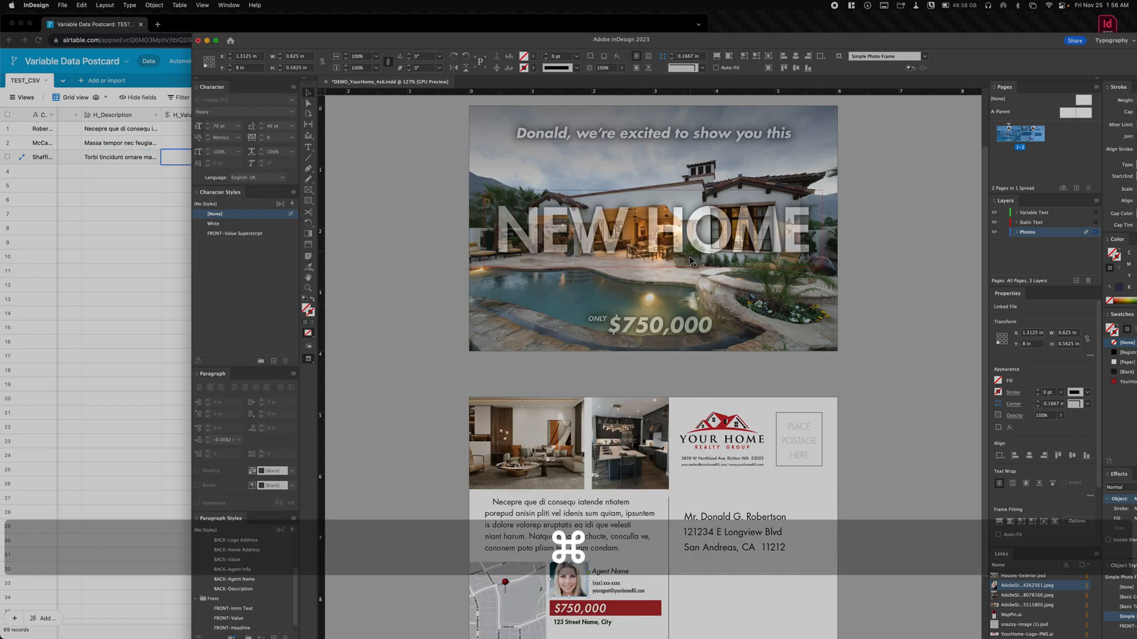
- Bring the Images folder window forward and select the three Agent Headshots photos, AdobeStock_124262561.jpeg to AdobeStock_452517024.jpeg
key("super+Tab")
key("Tab")
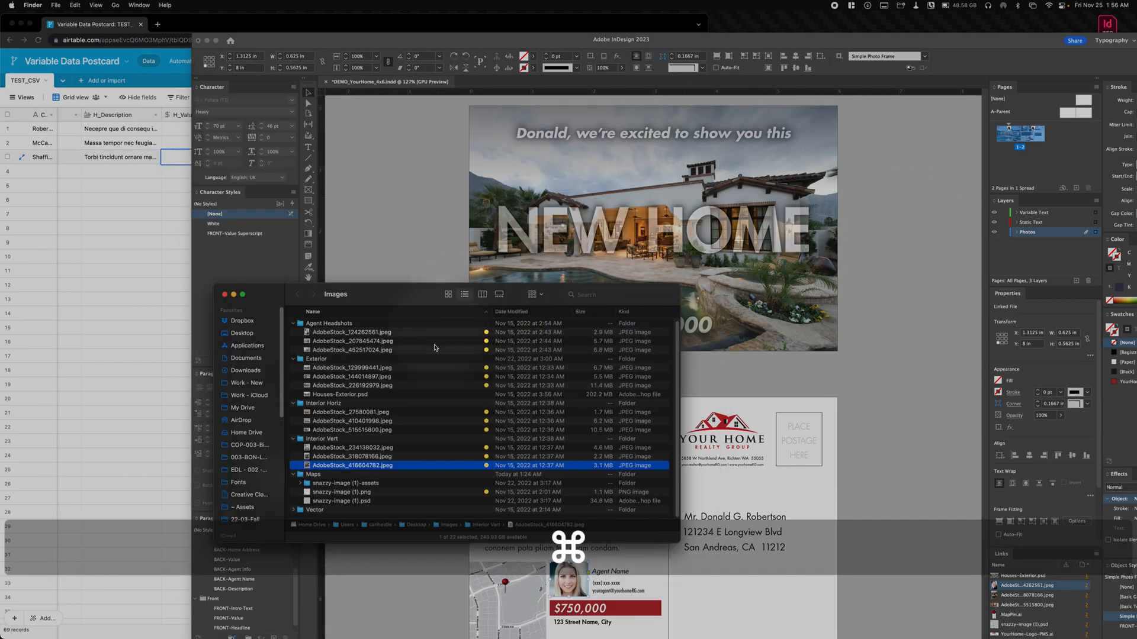
left_click(336, 332)
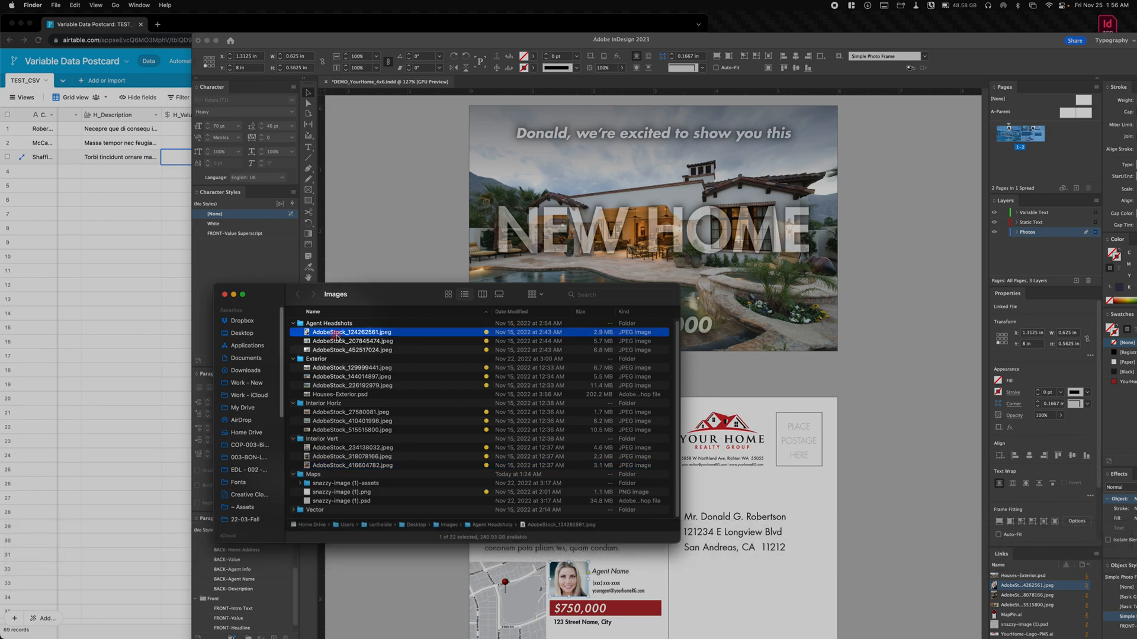
left_click(338, 342)
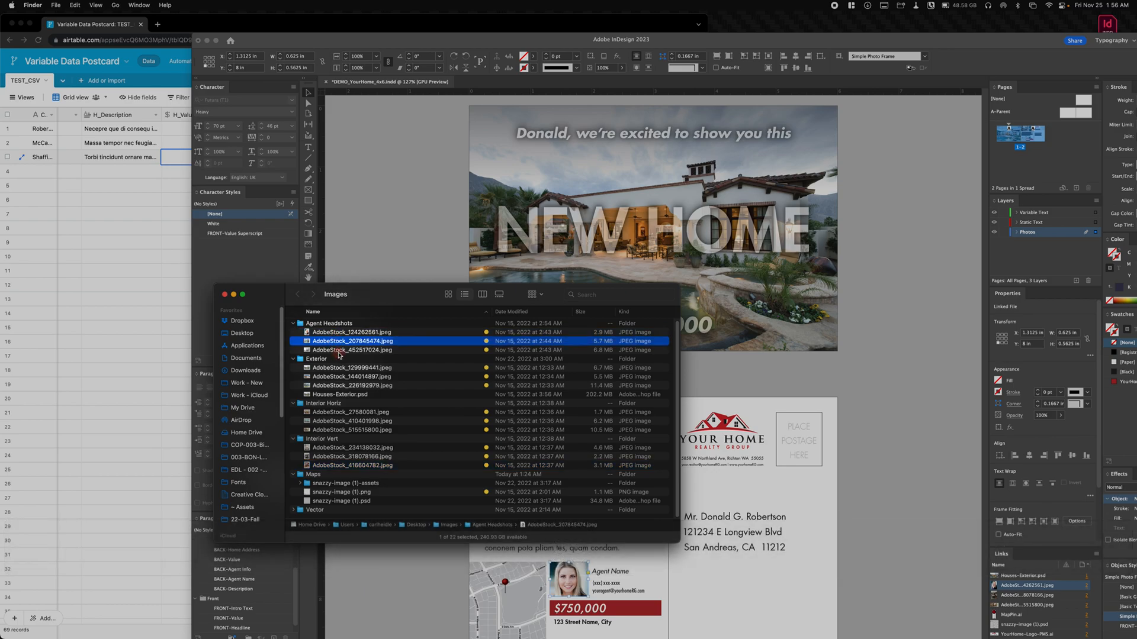
left_click(335, 350)
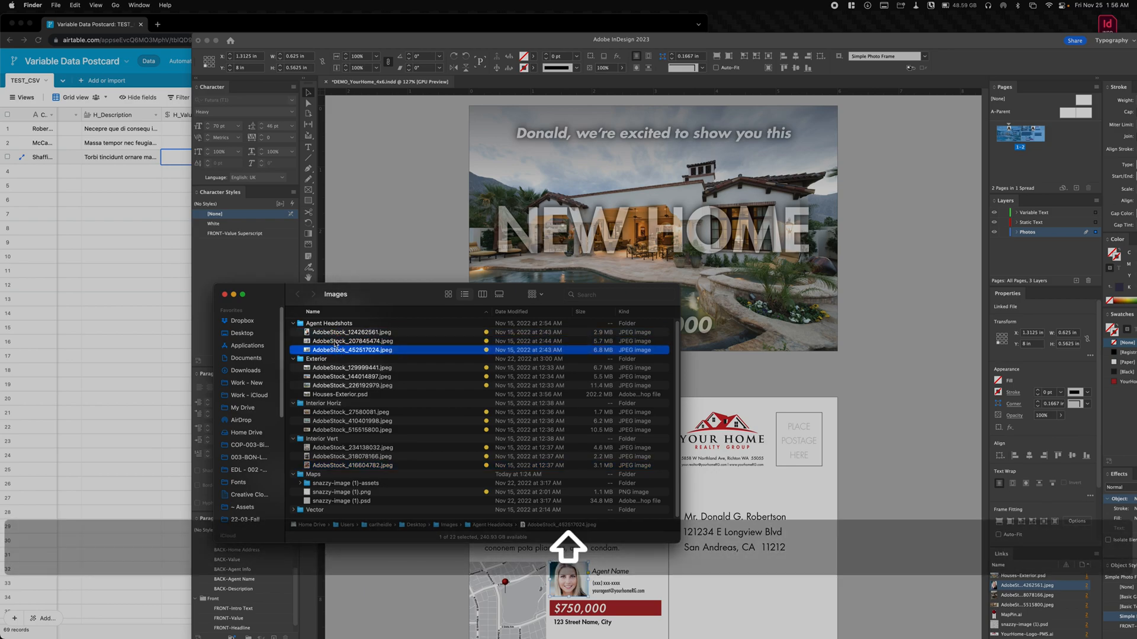
left_click(339, 333, "shift")
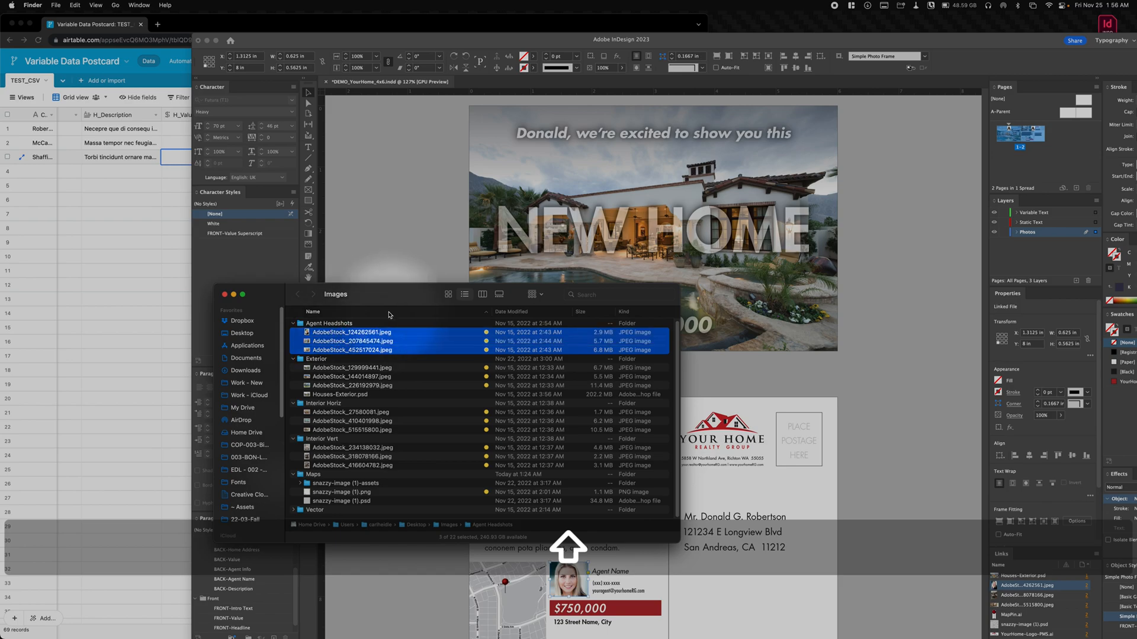
- Switch to Photoshop and start the Load Files into Stack script
mouse_move(447, 636)
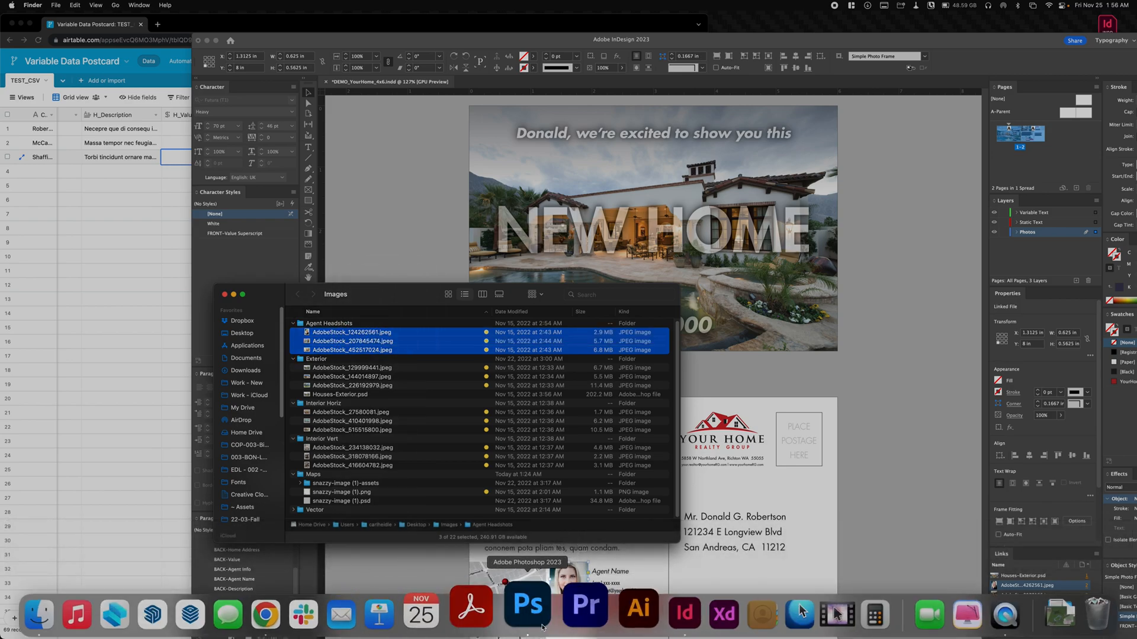
left_click(569, 614)
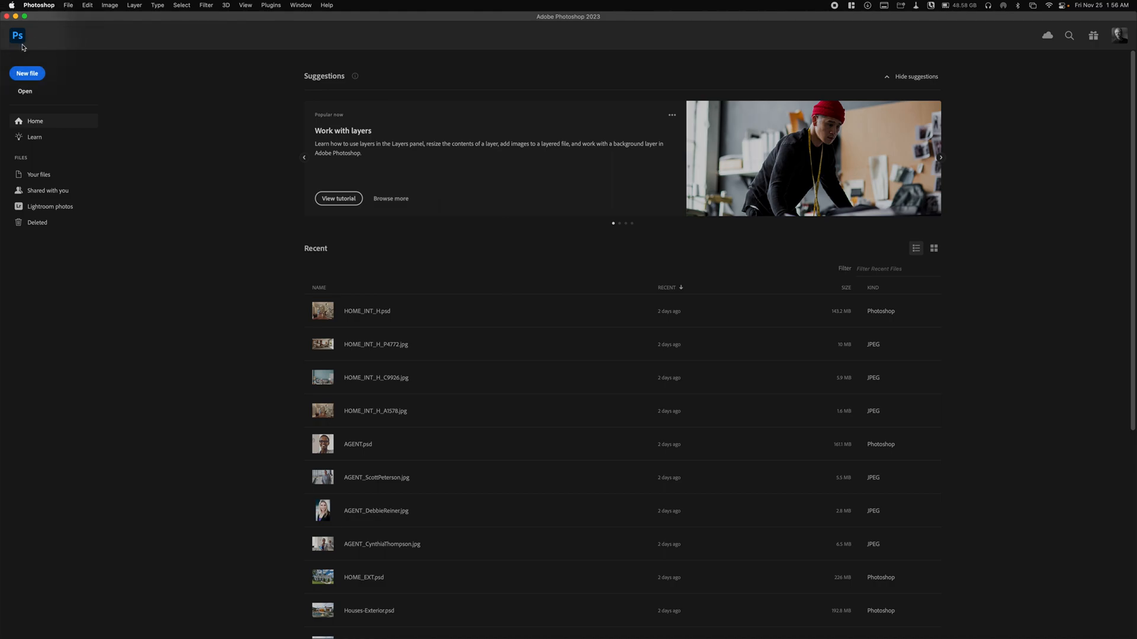
left_click(69, 5)
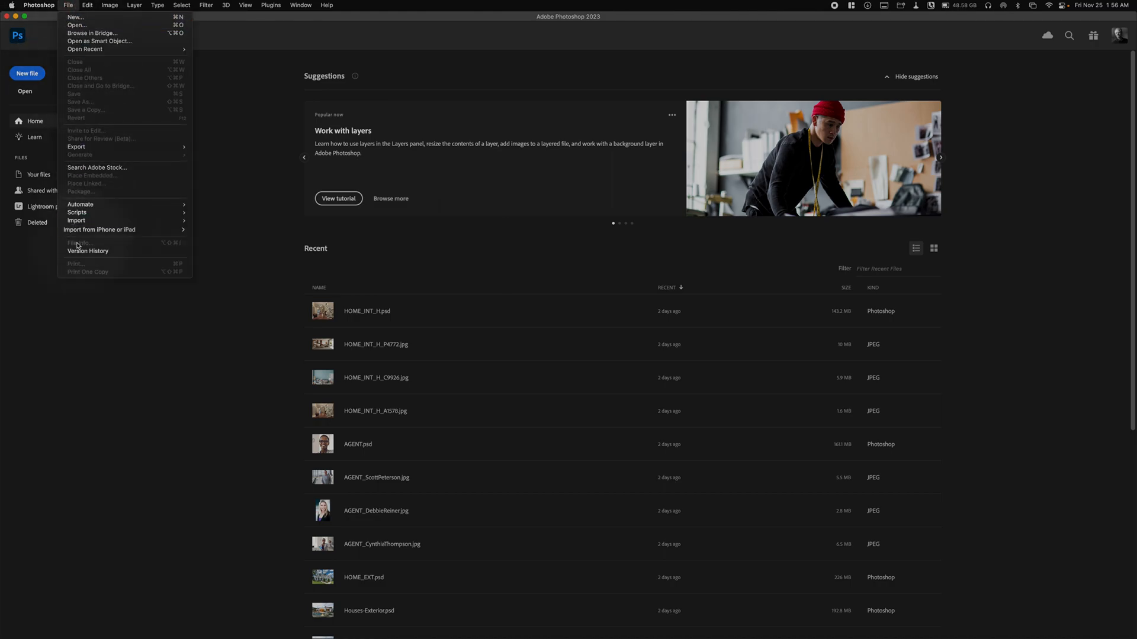
mouse_move(84, 213)
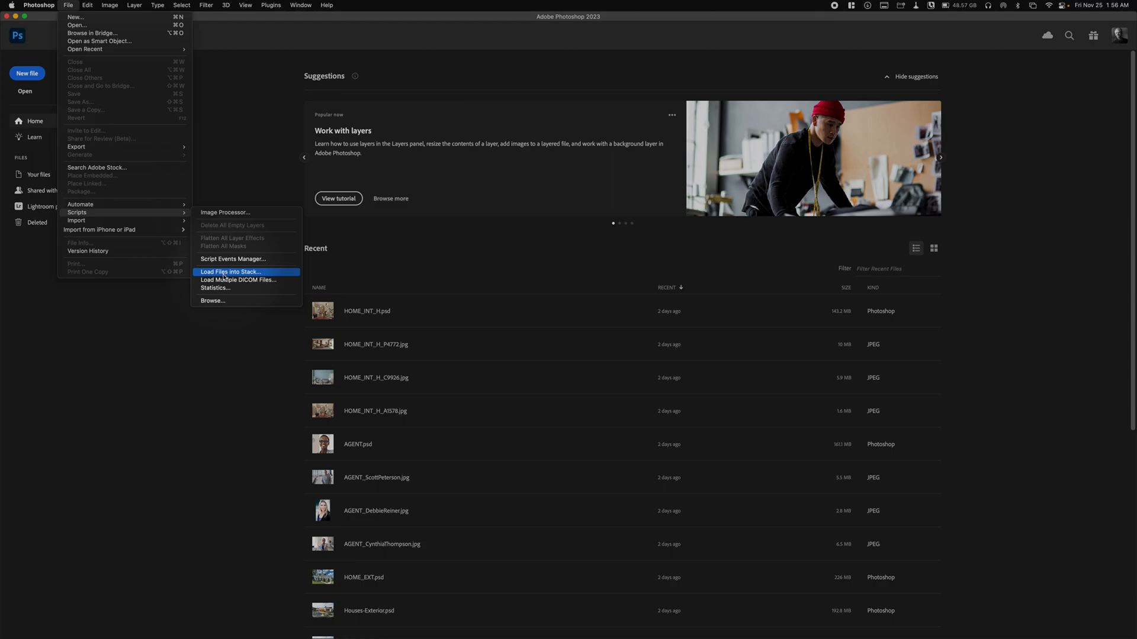
left_click(222, 276)
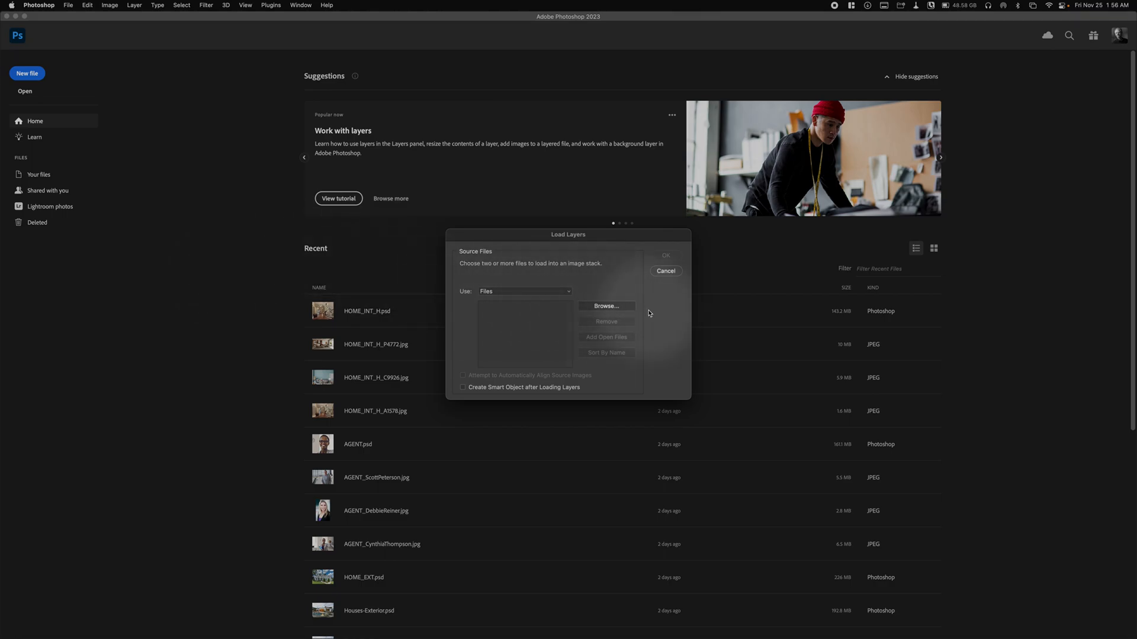
- Choose the three JPEGs in Desktop > Images > Agent Headshots as source files and load them as layers of one document
left_click(603, 309)
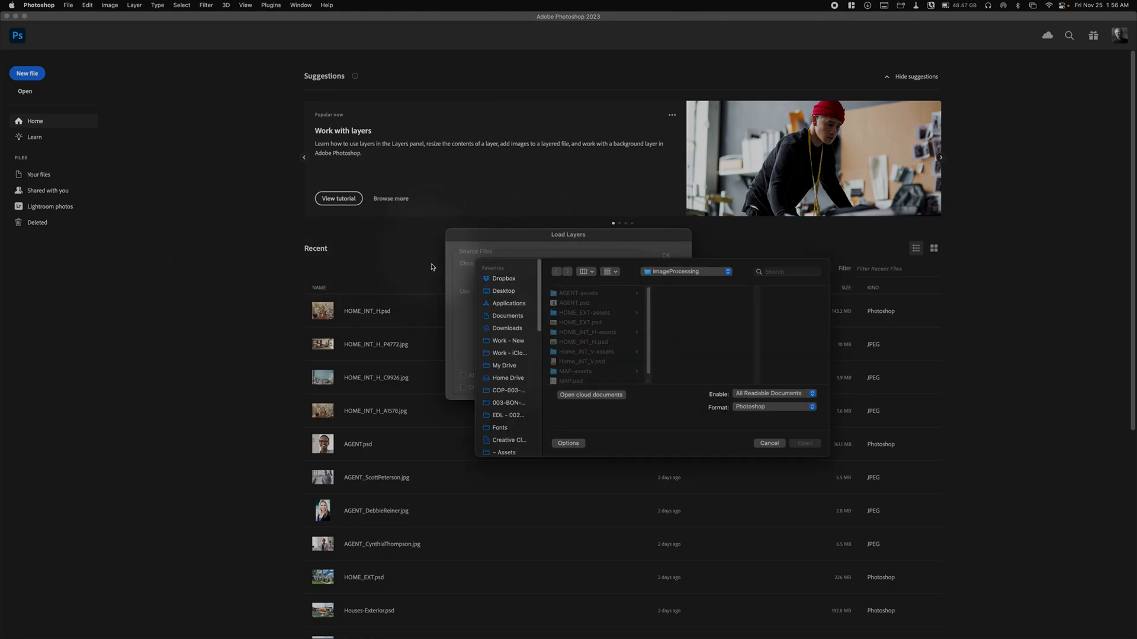
left_click(513, 296)
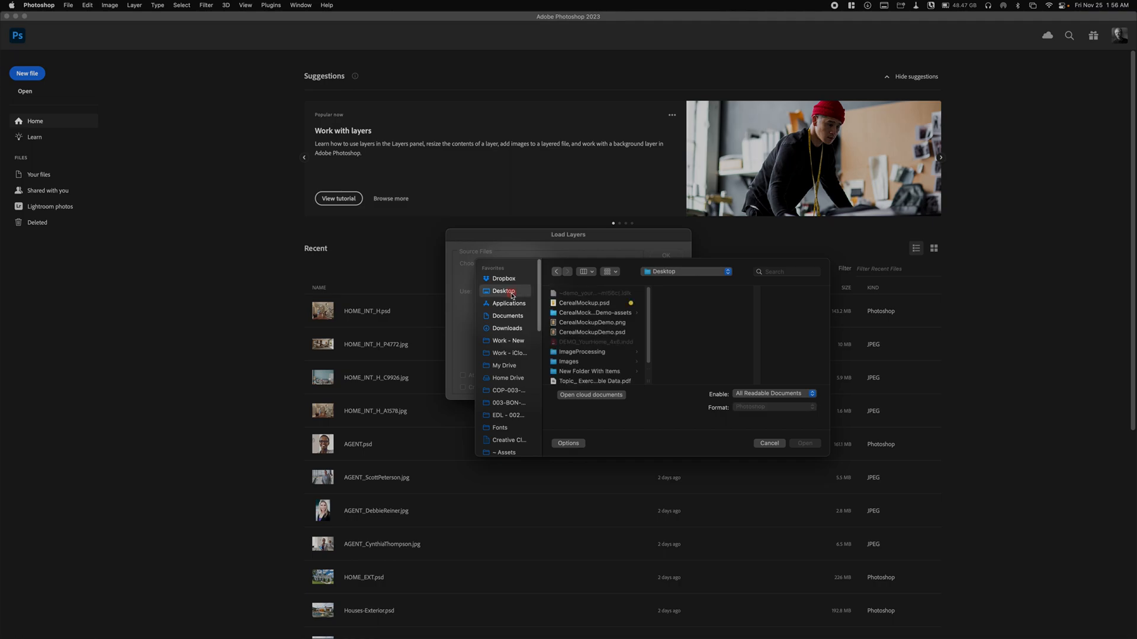
left_click(592, 353)
left_click(592, 362)
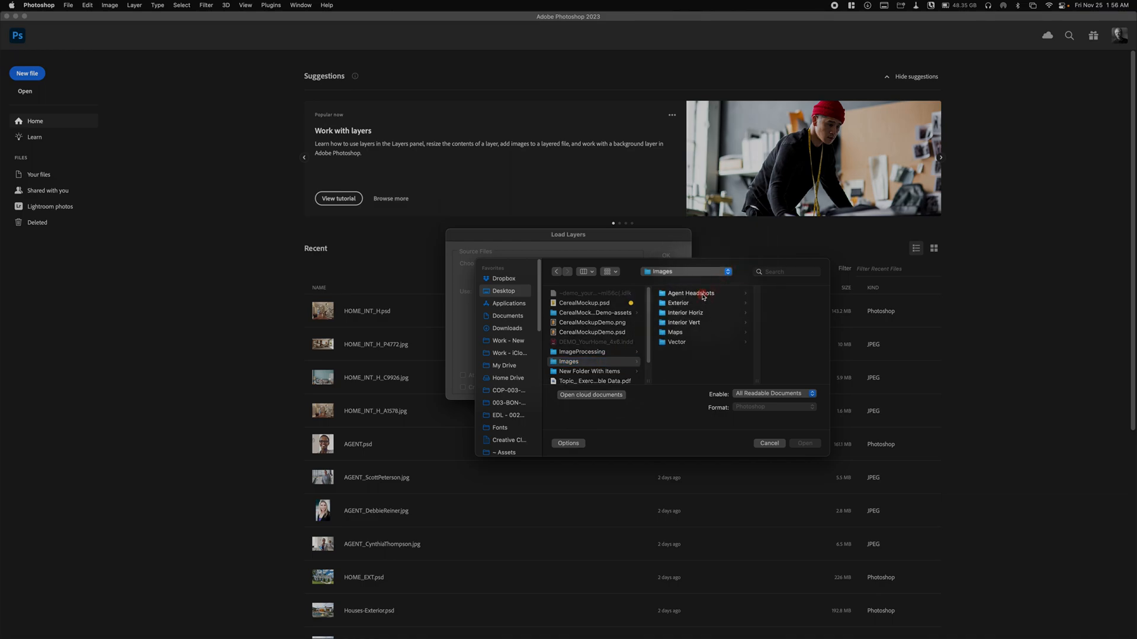
left_click(703, 294)
left_click(764, 294)
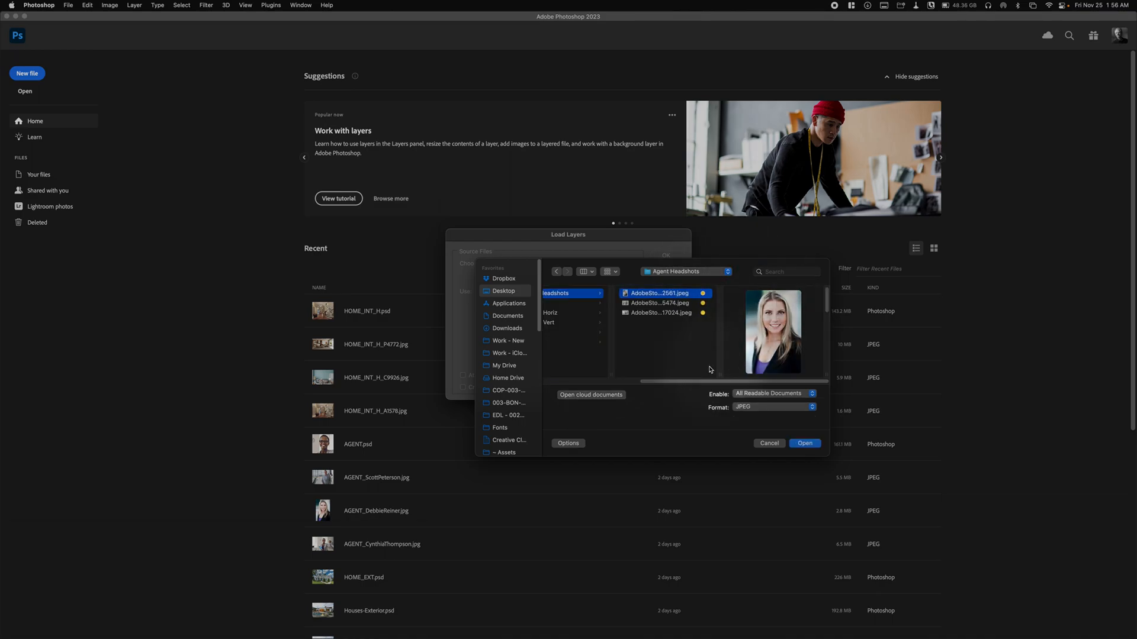
left_click(687, 314, "shift")
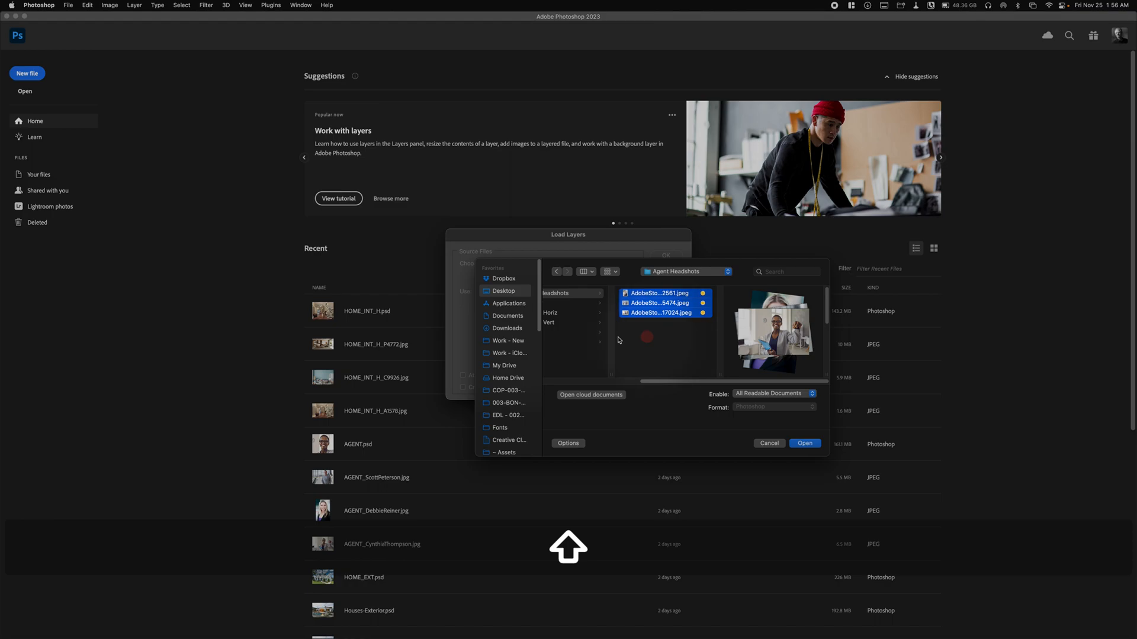
left_click(804, 445)
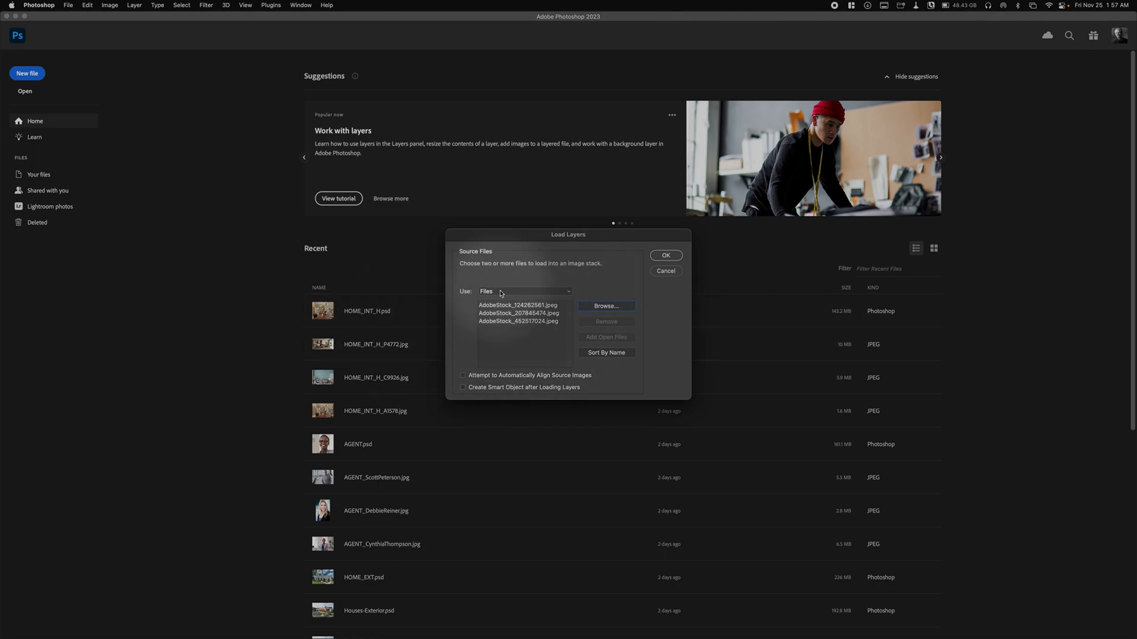
left_click(654, 259)
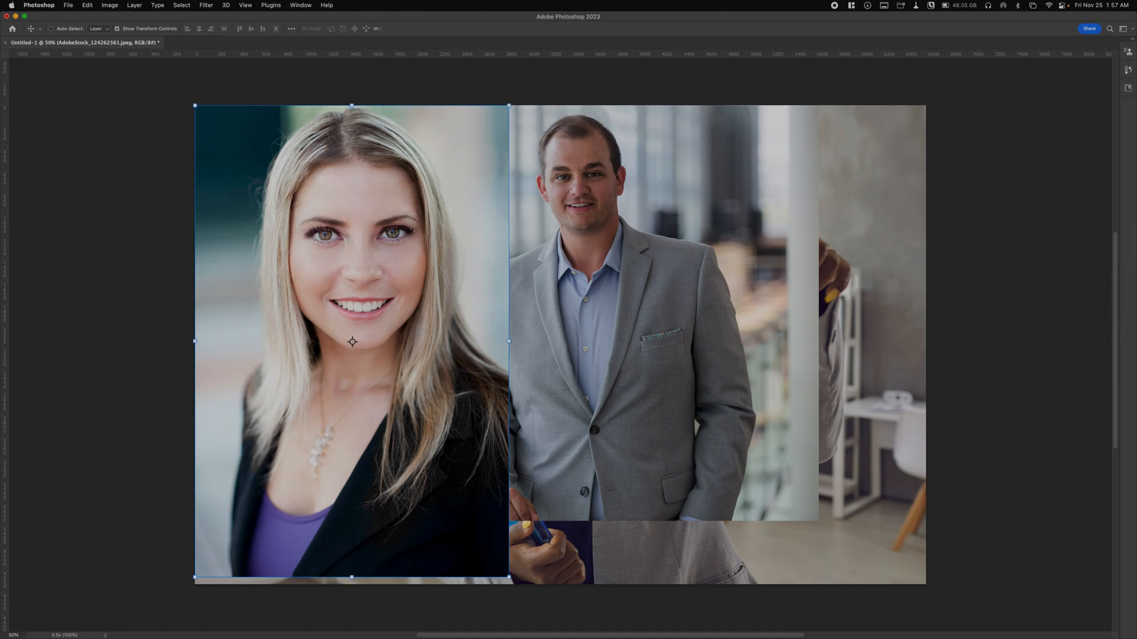
- Show the tools, hide the docked panels, and float the Layers panel over the headshot document's canvas
left_click_drag(1136, 237, 798, 37)
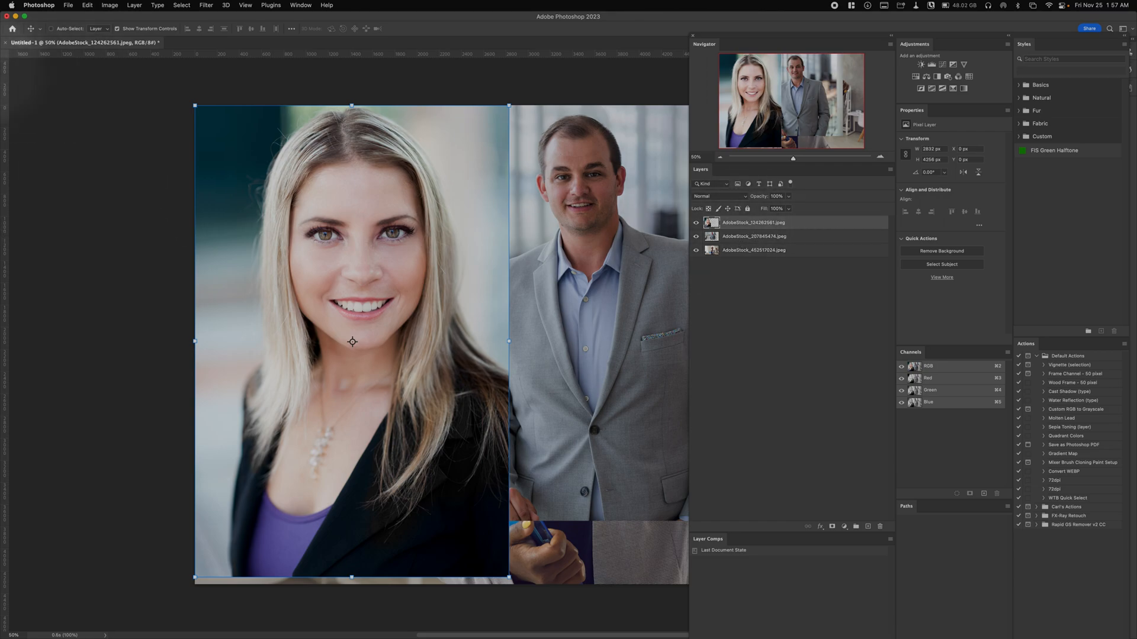
mouse_move(1, 74)
left_mouse_down()
mouse_move(79, 62)
mouse_move(13, 59)
left_mouse_up()
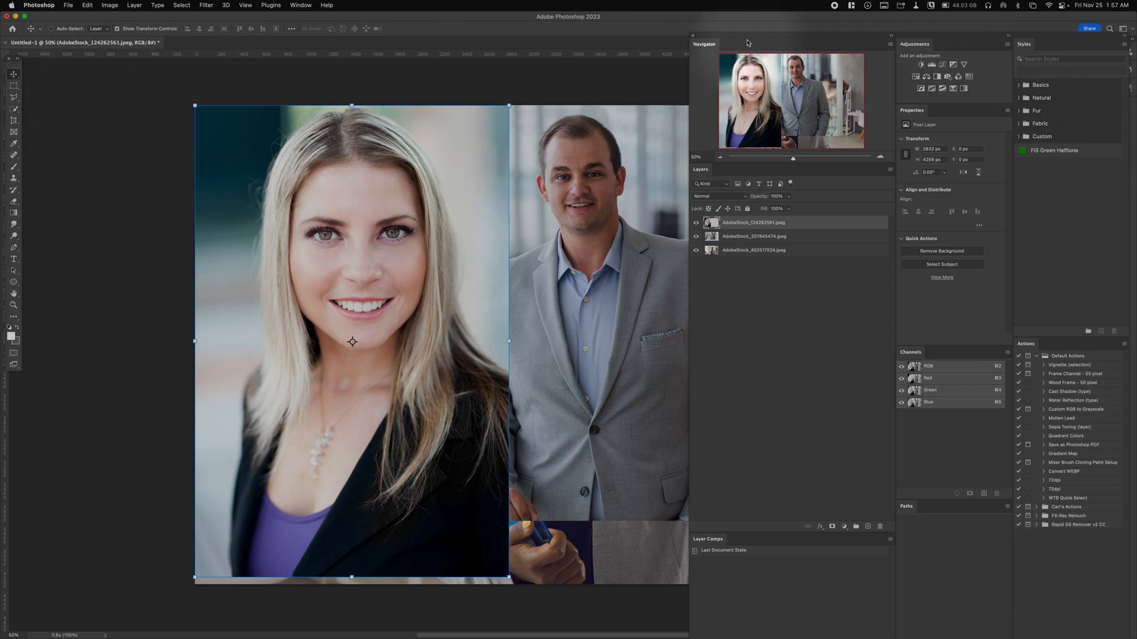
key("shift+Tab")
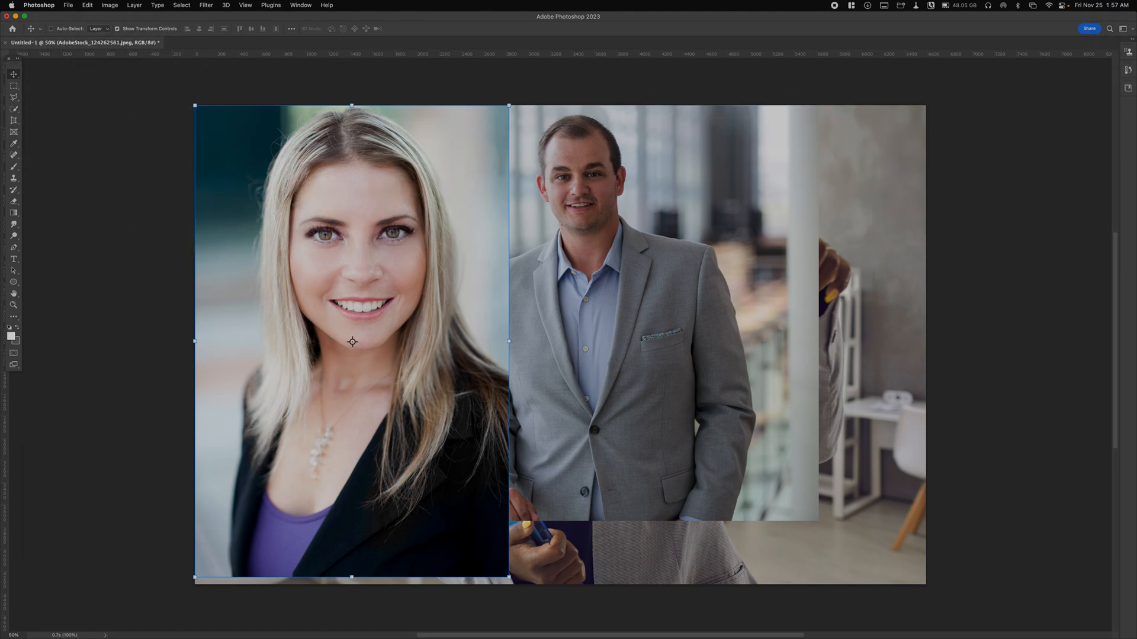
left_click_drag(622, 163, 920, 90)
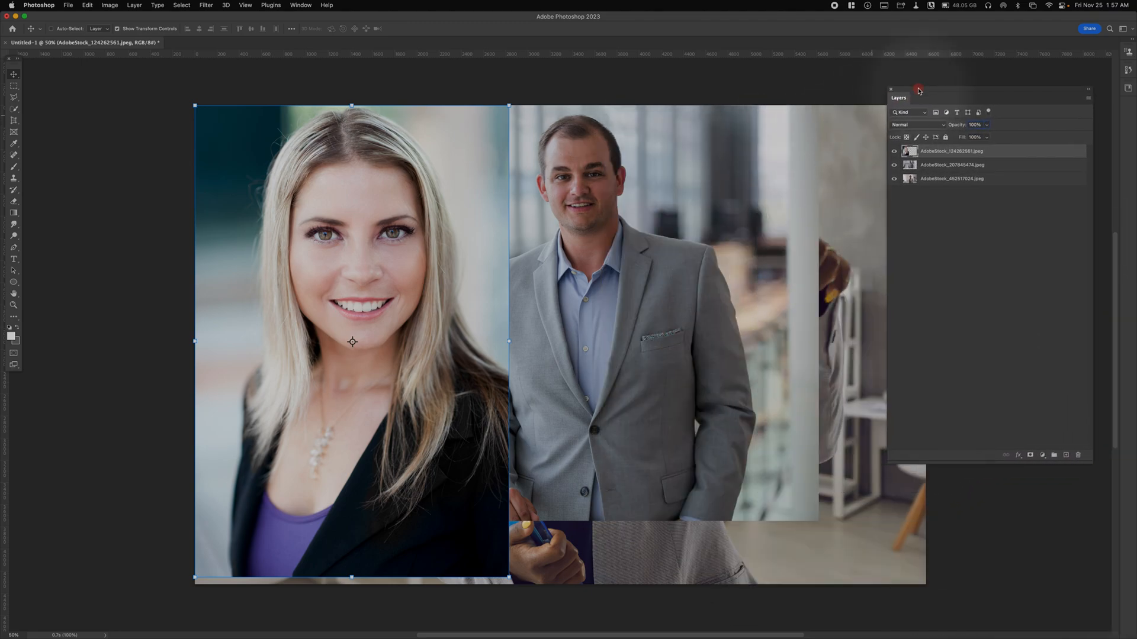
- Convert each of the three headshot layers to its own smart object
left_click(926, 273)
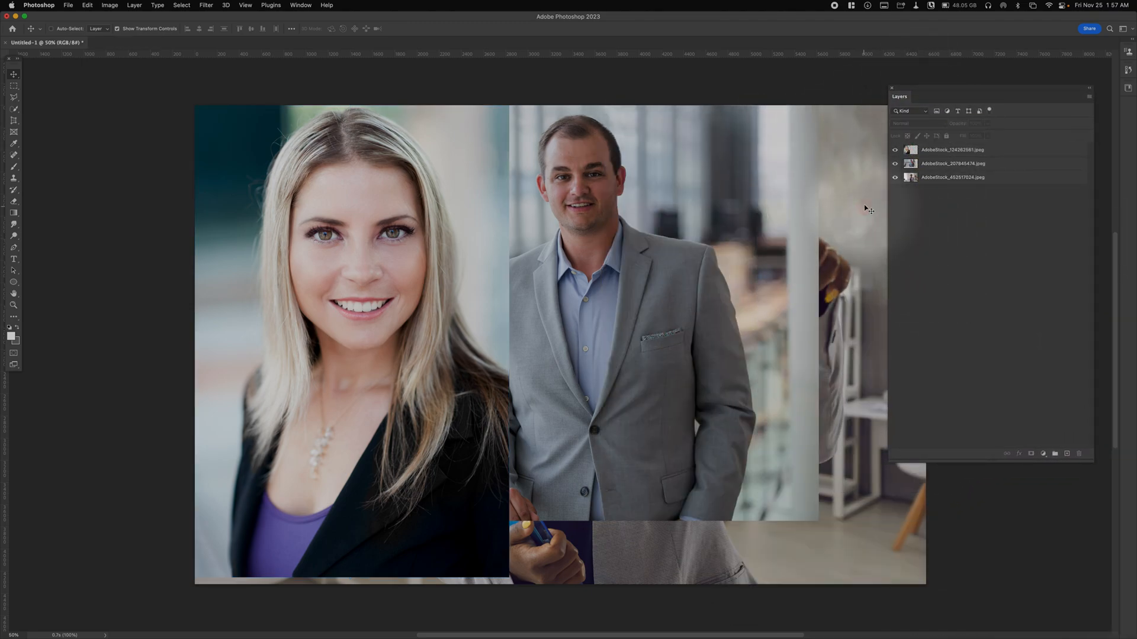
left_click(912, 156)
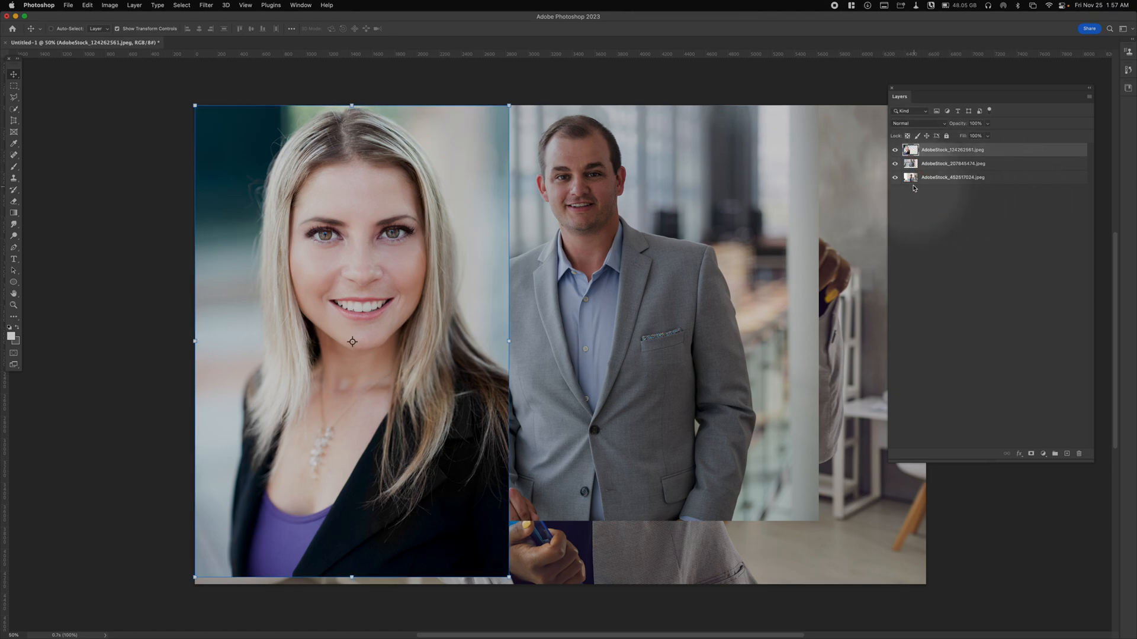
right_click(928, 152)
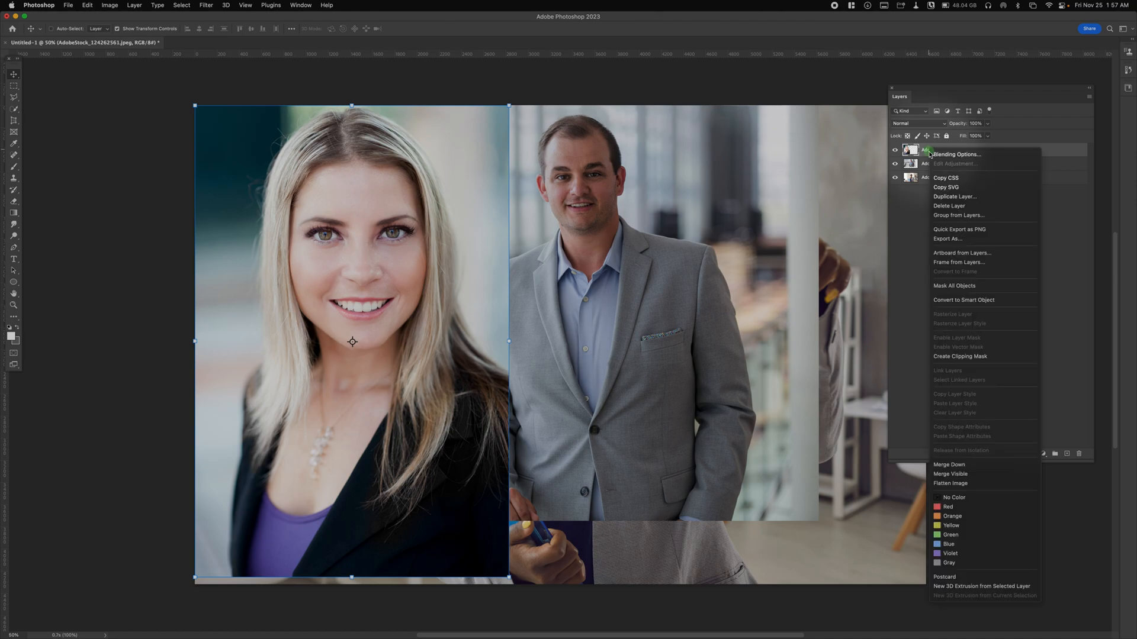
left_click(985, 300)
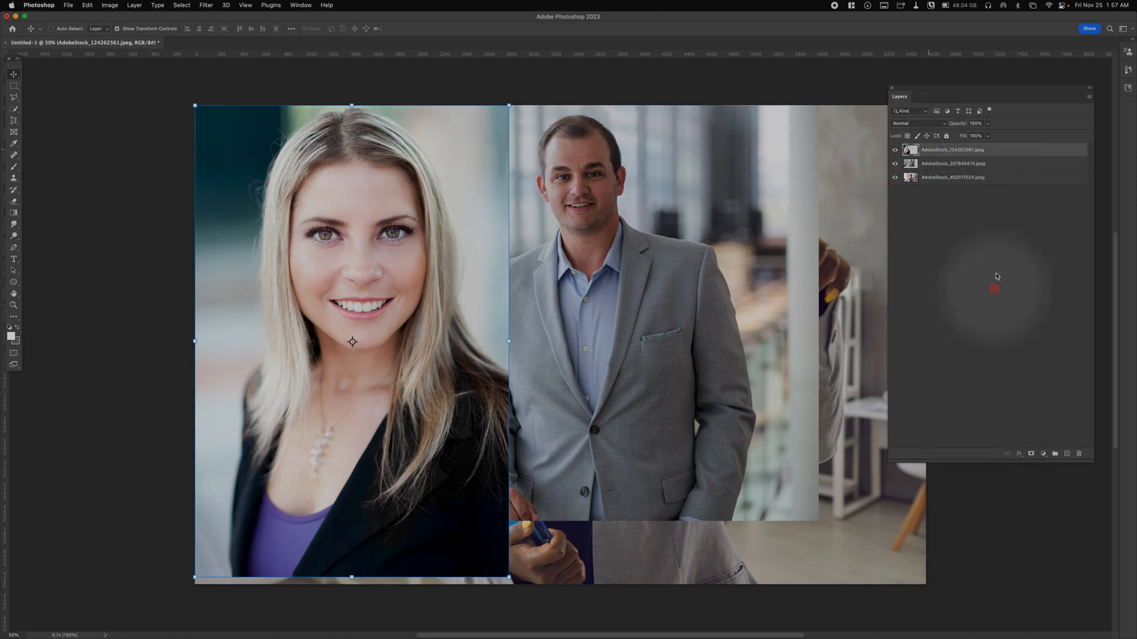
left_click(943, 164)
right_click(943, 164)
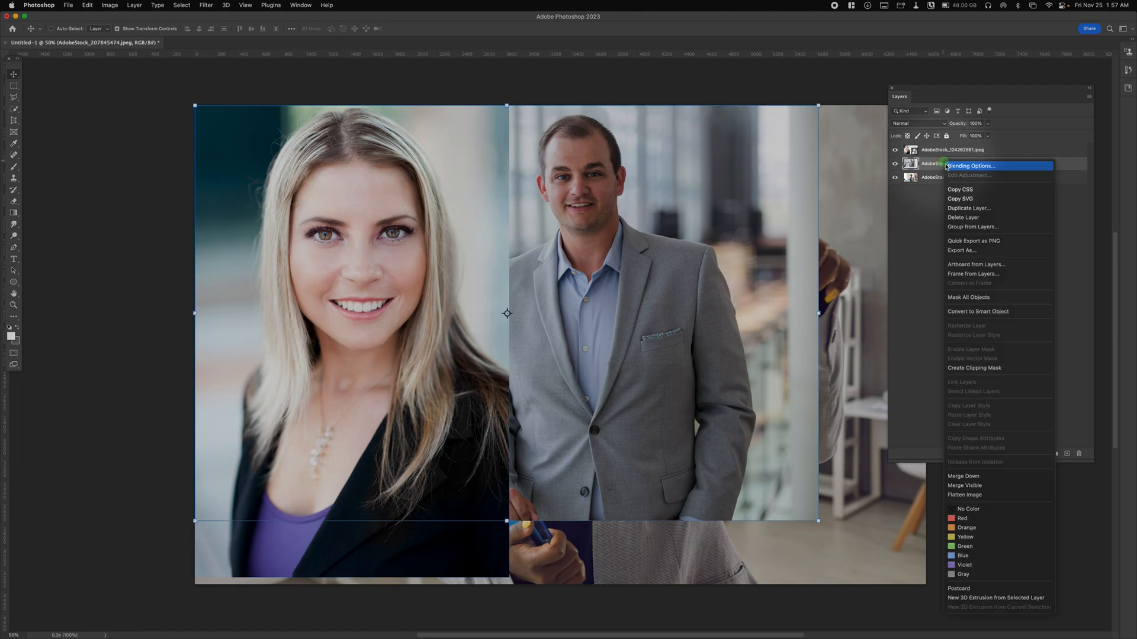
left_click(969, 311)
right_click(942, 177)
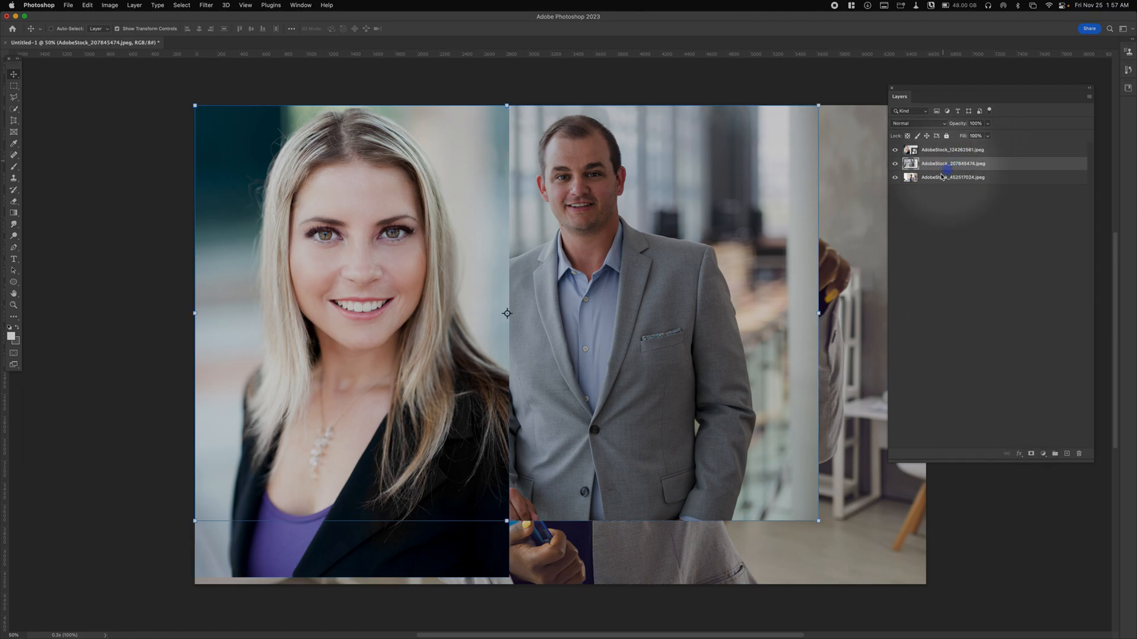
right_click(940, 177)
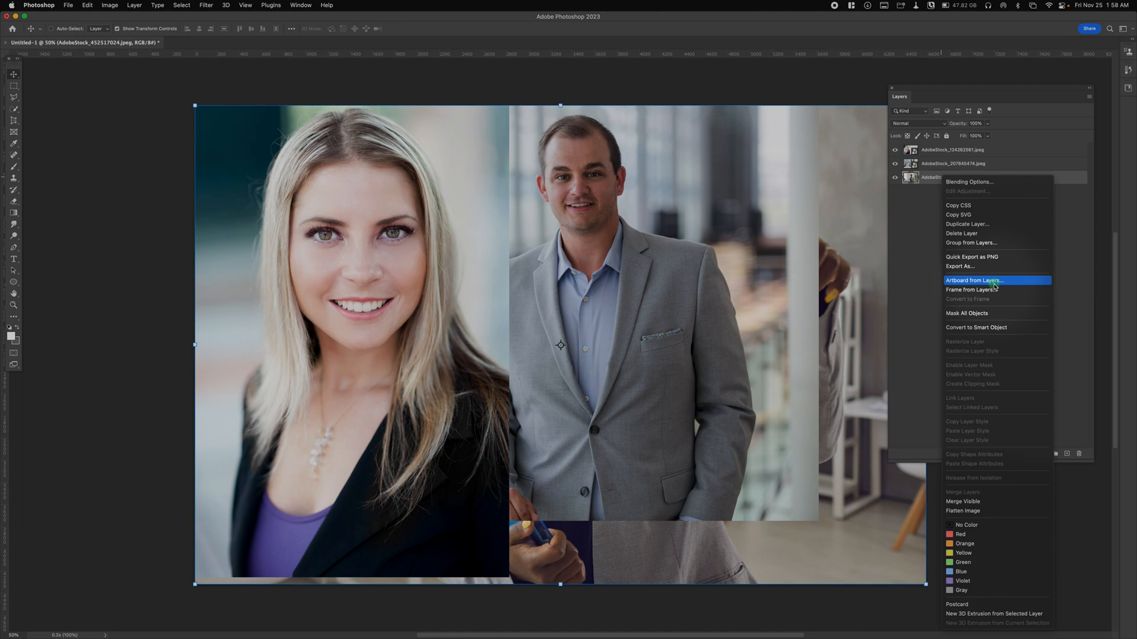
left_click(977, 327)
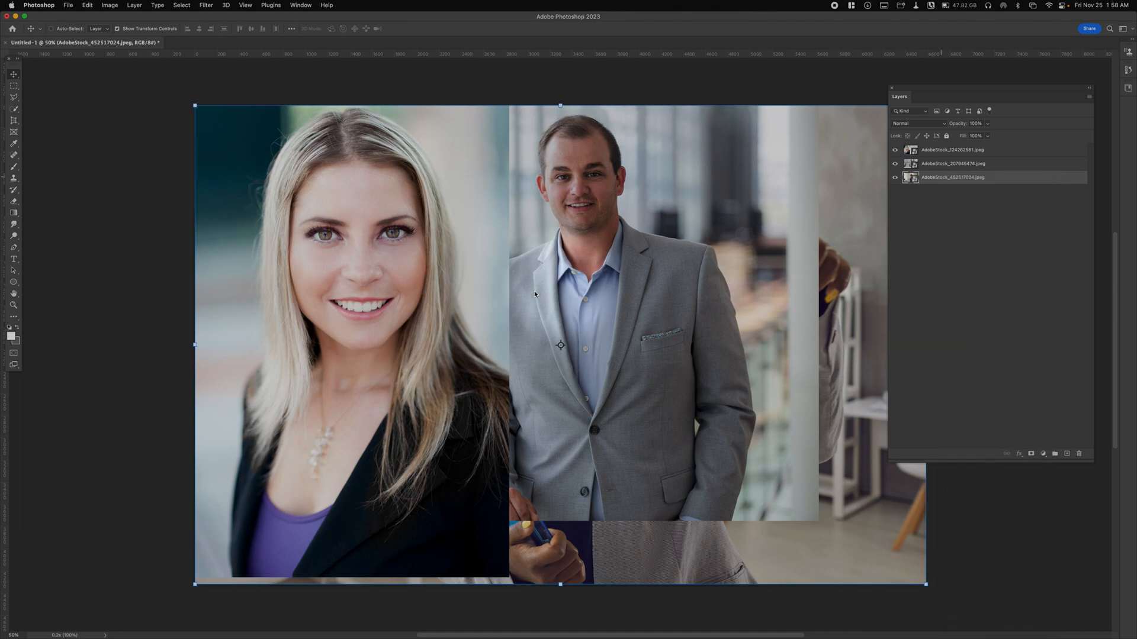
- Open the Image Size settings for the headshot document and try a width of 0.625 inches
left_click(107, 4)
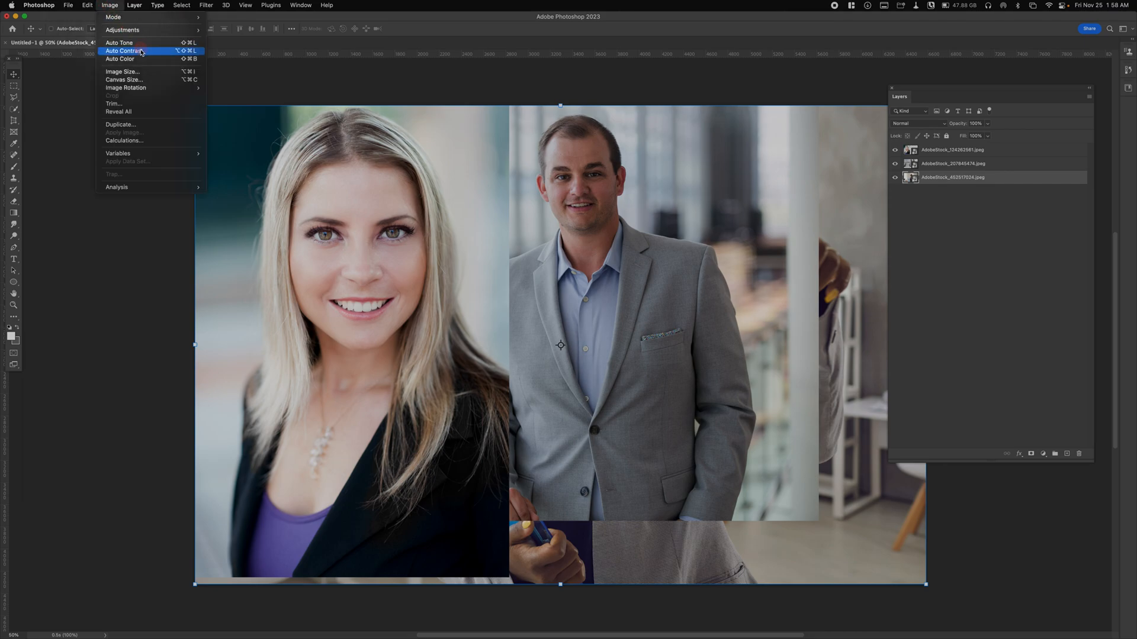
left_click(124, 71)
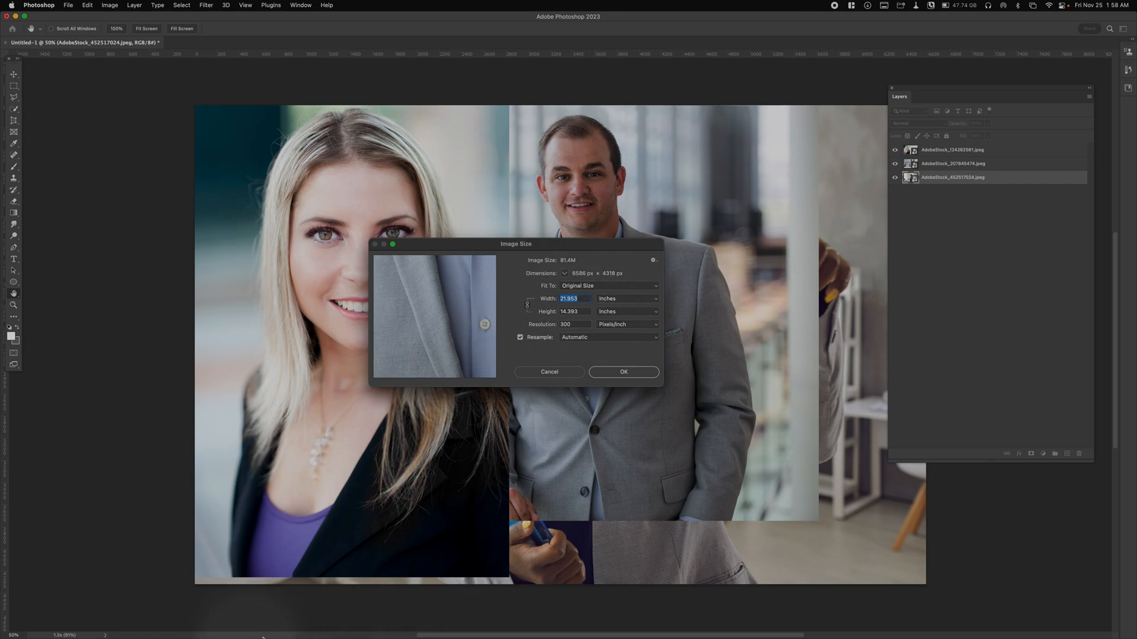
right_click(524, 631)
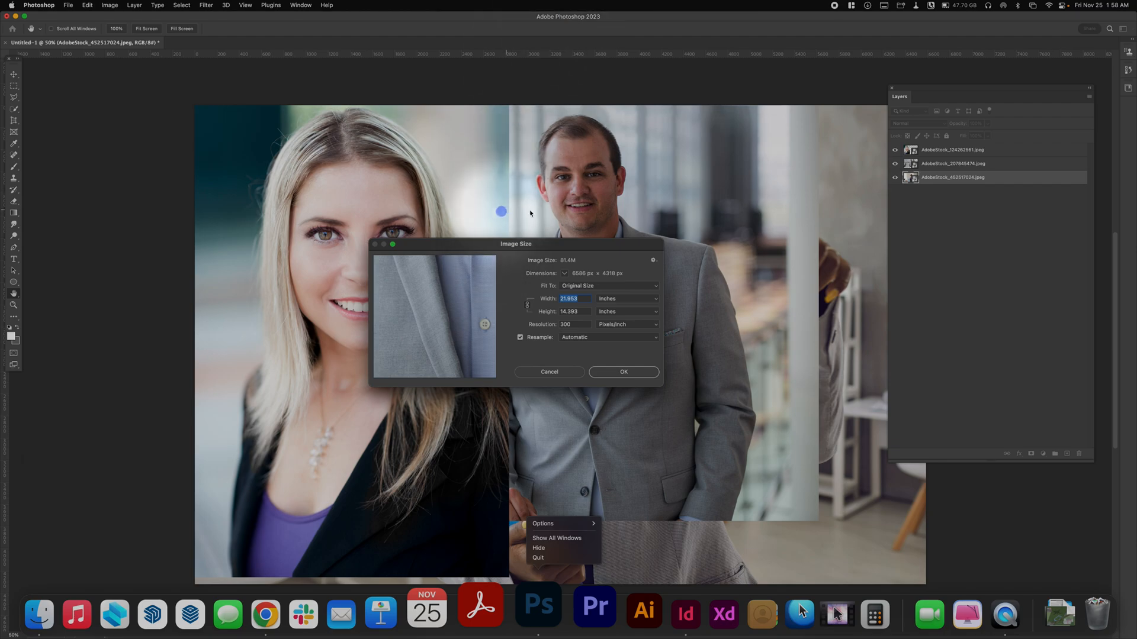
left_click(537, 239)
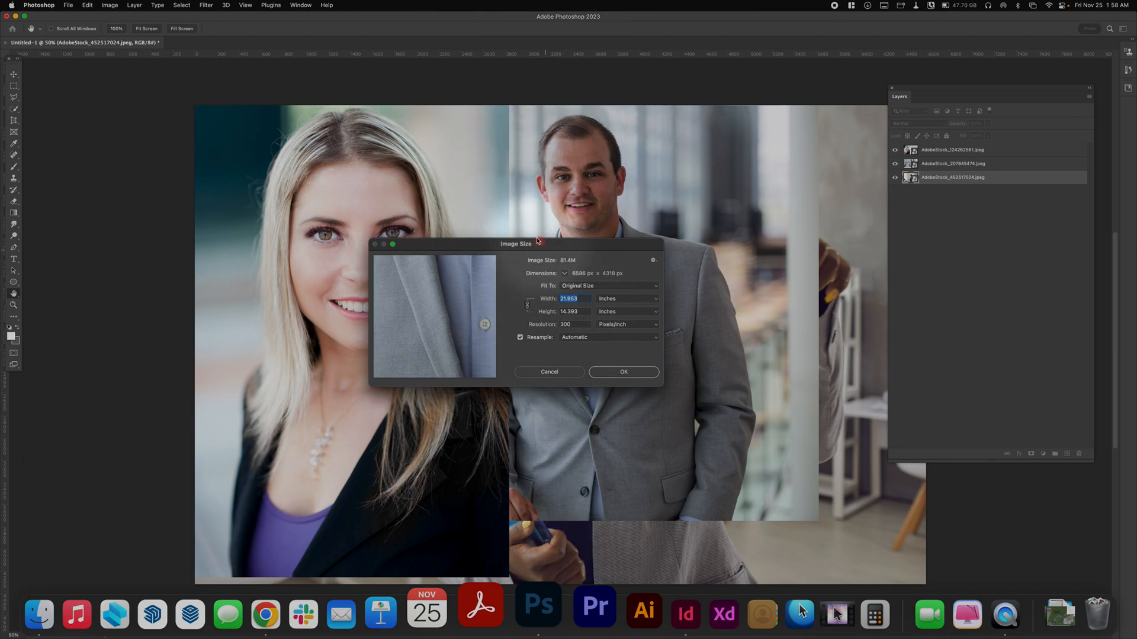
type(".62")
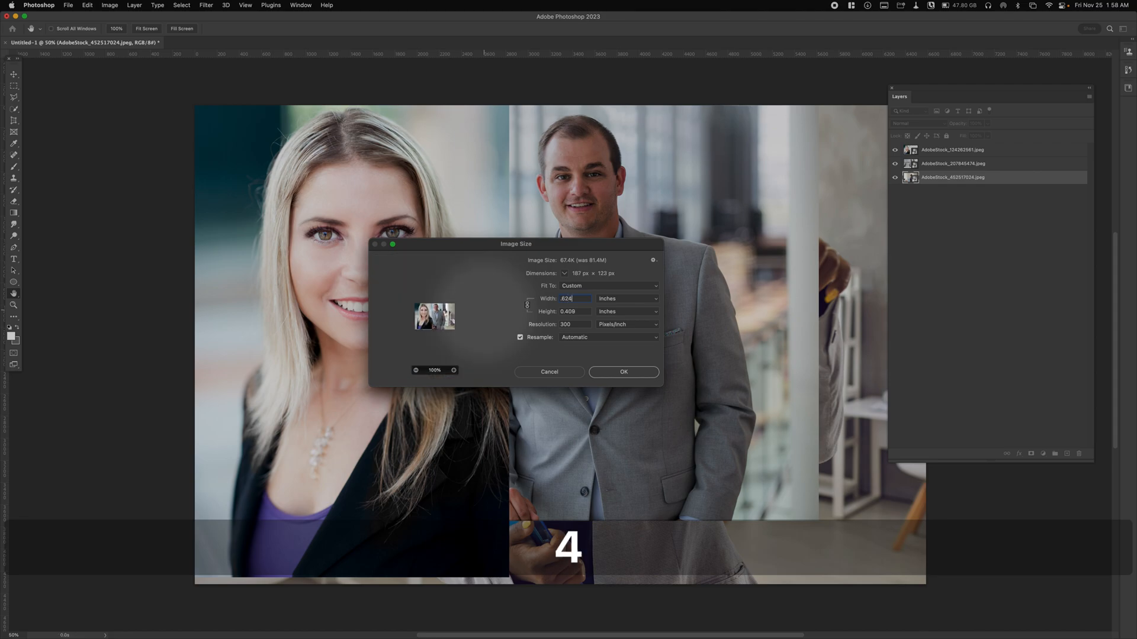
type("4")
key("BackSpace")
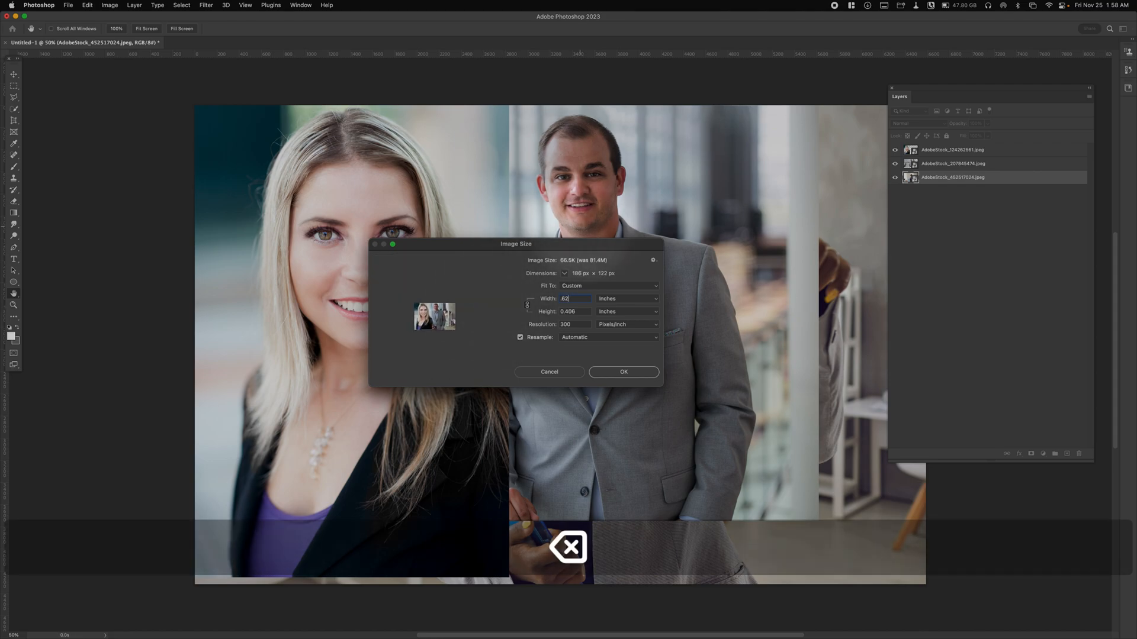
type("5")
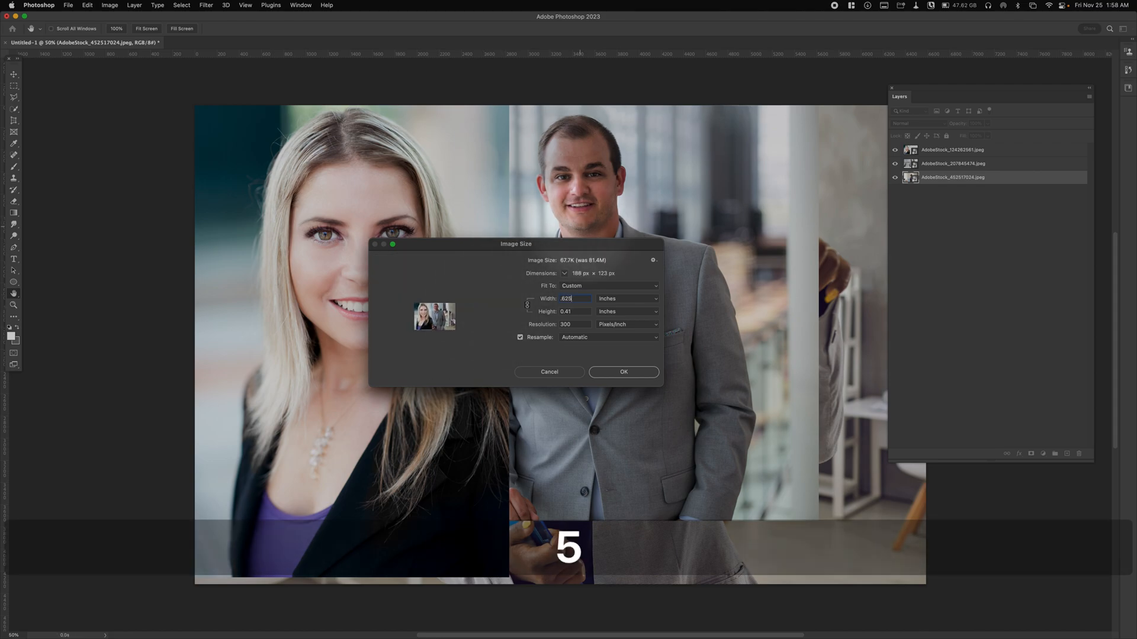
- Set the image height to 0.625 inches with proportions linked, and apply the resize
left_click(587, 312)
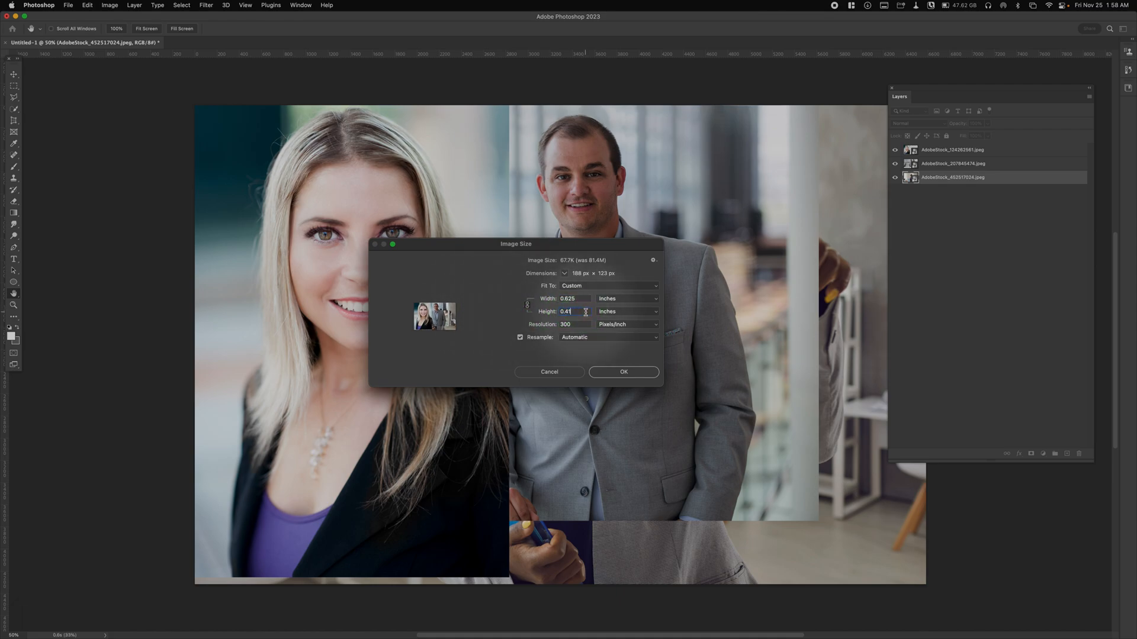
key("BackSpace")
key("BackSpace")
key("BackSpace")
key("BackSpace")
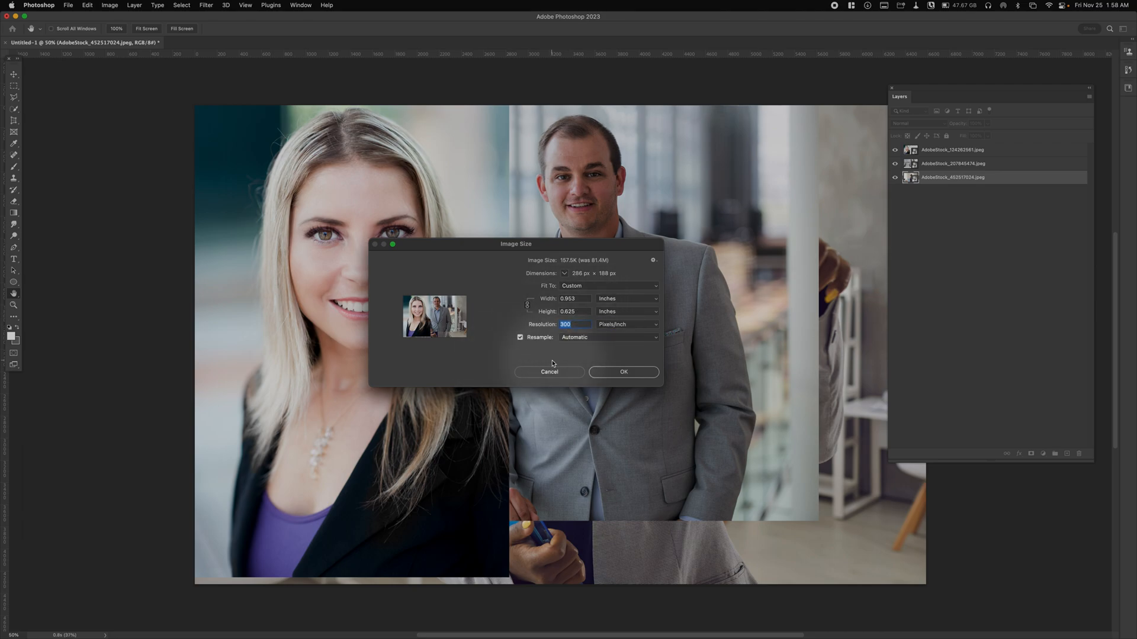
mouse_move(414, 300)
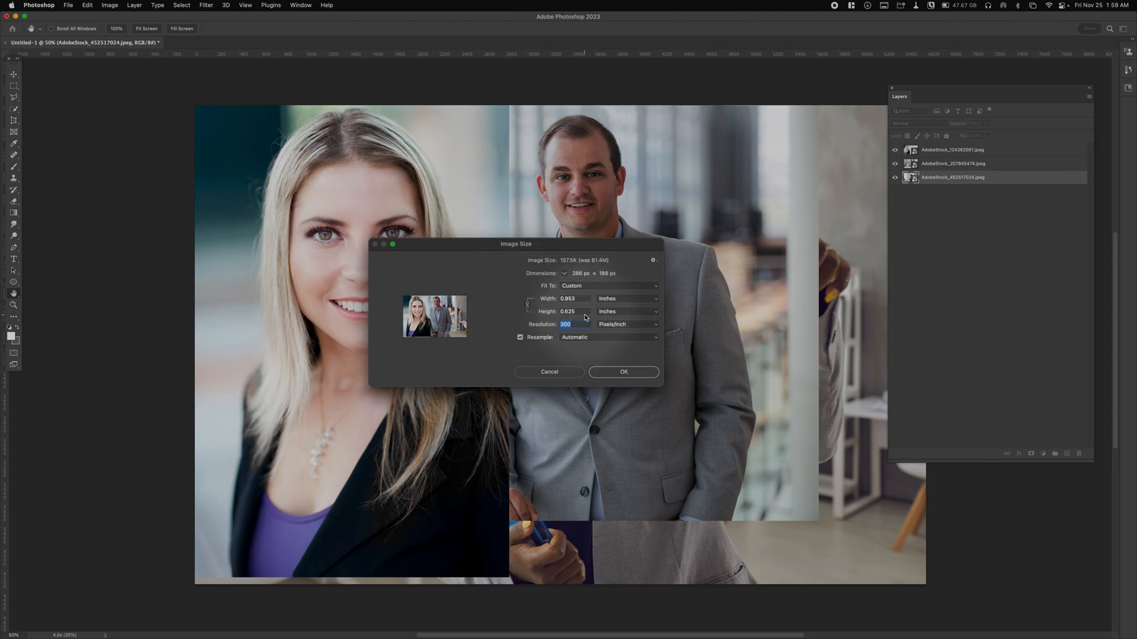
left_click(621, 373)
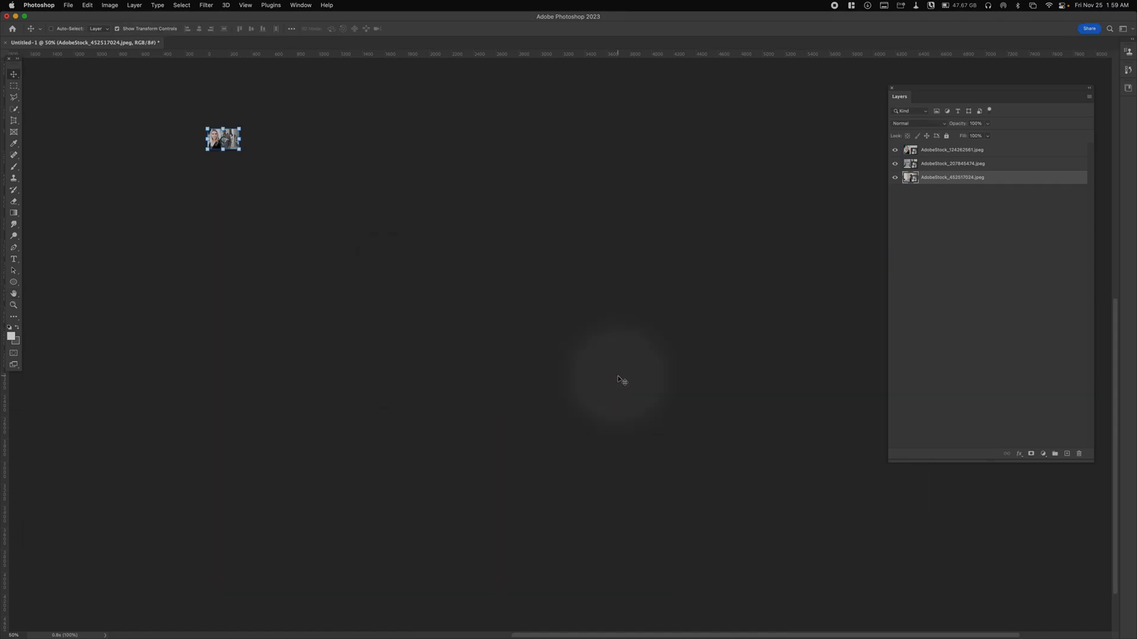
- Switch to InDesign to check the agent photo frame's width and height, and return to Photoshop
key("super+space")
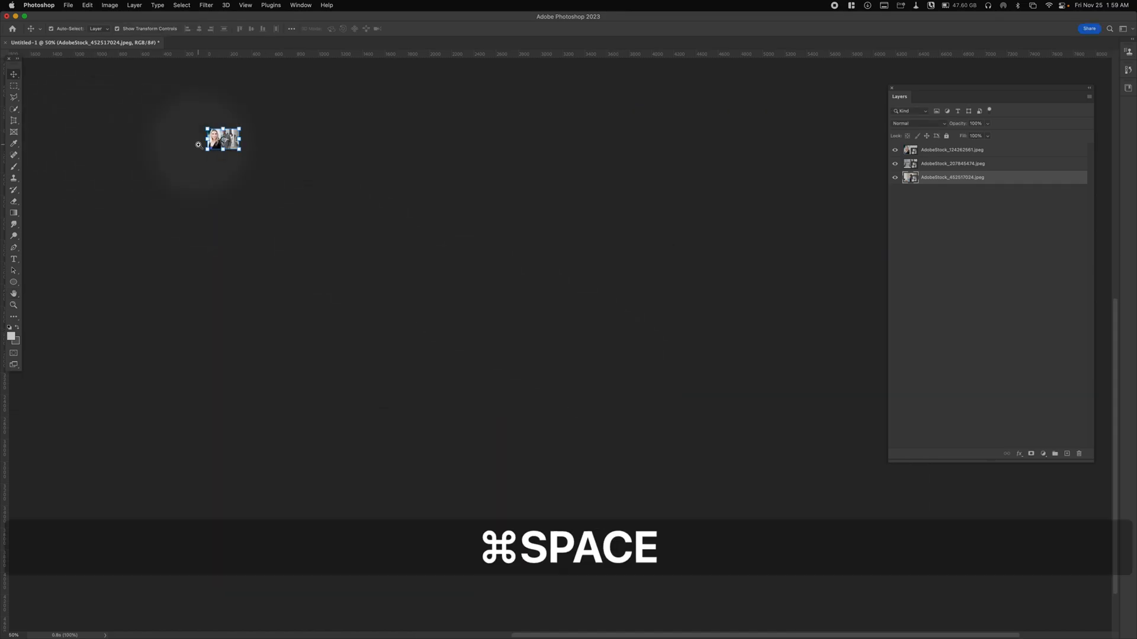
left_click(237, 138, "super")
left_click_drag(170, 137, 486, 334)
mouse_move(195, 637)
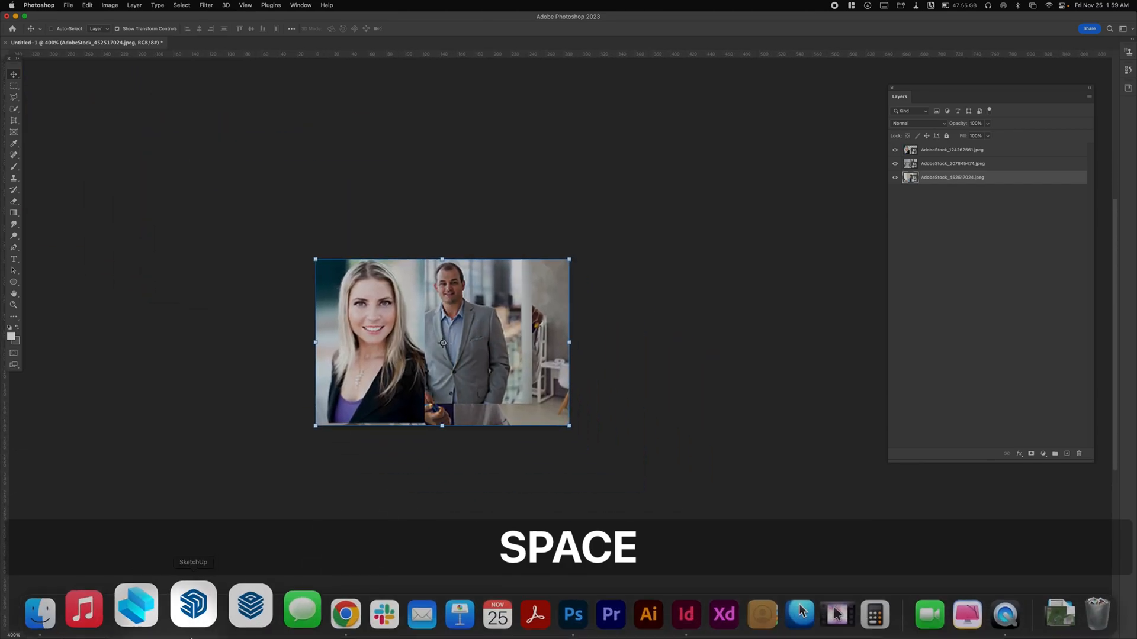
left_click(649, 613)
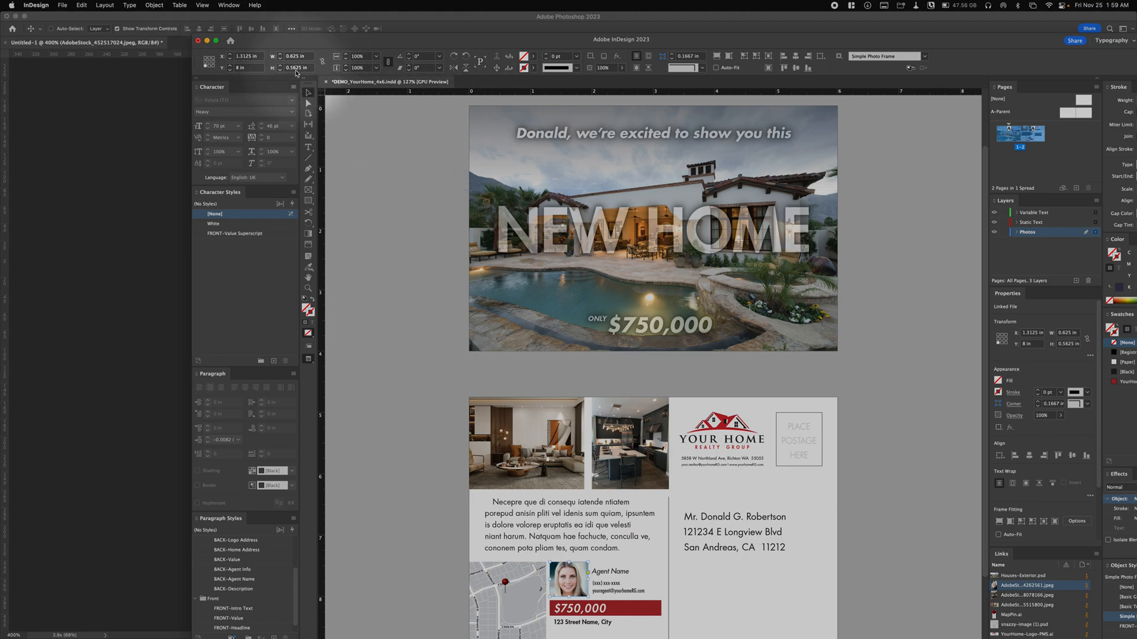
left_click(147, 253)
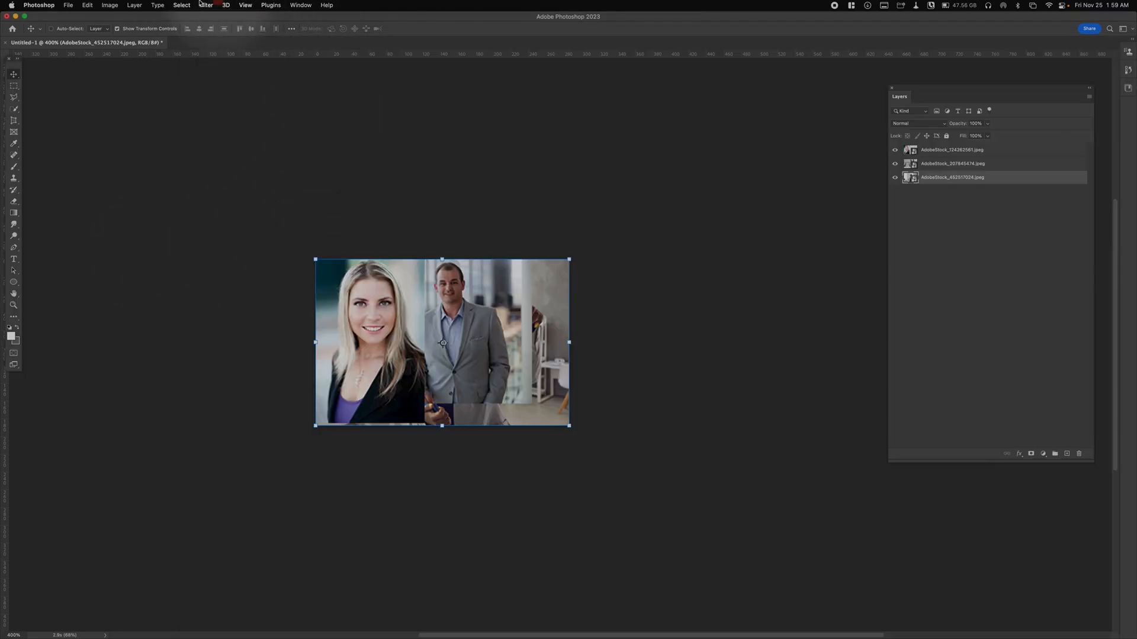
- Open the Canvas Size settings, change the units to inches and set the canvas width to 0.625 inches
left_click(108, 5)
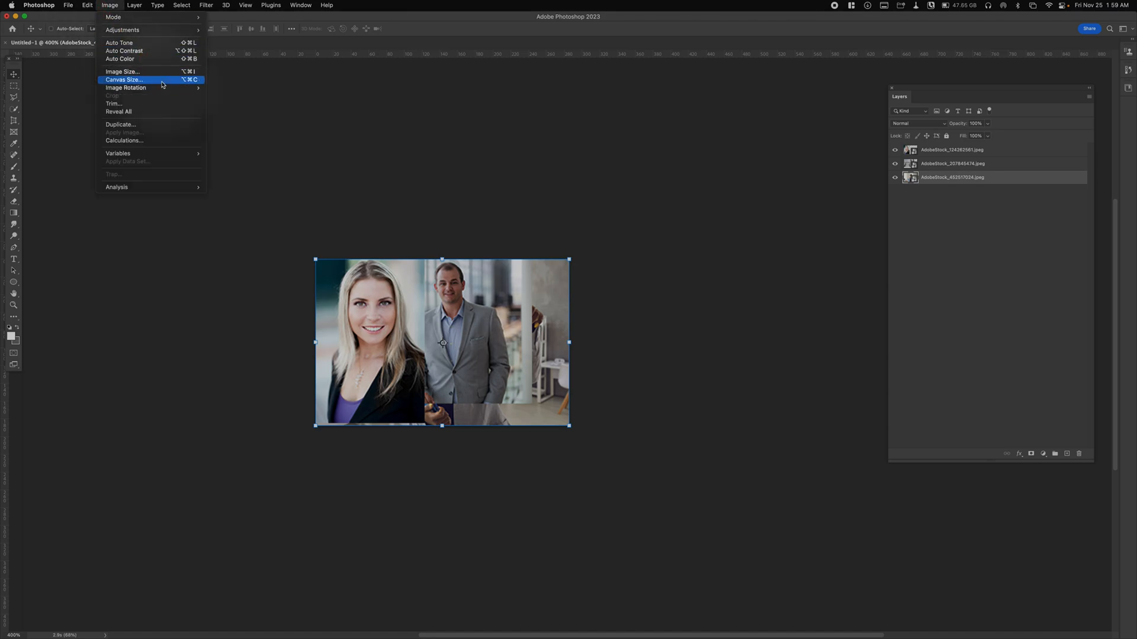
left_click(161, 82)
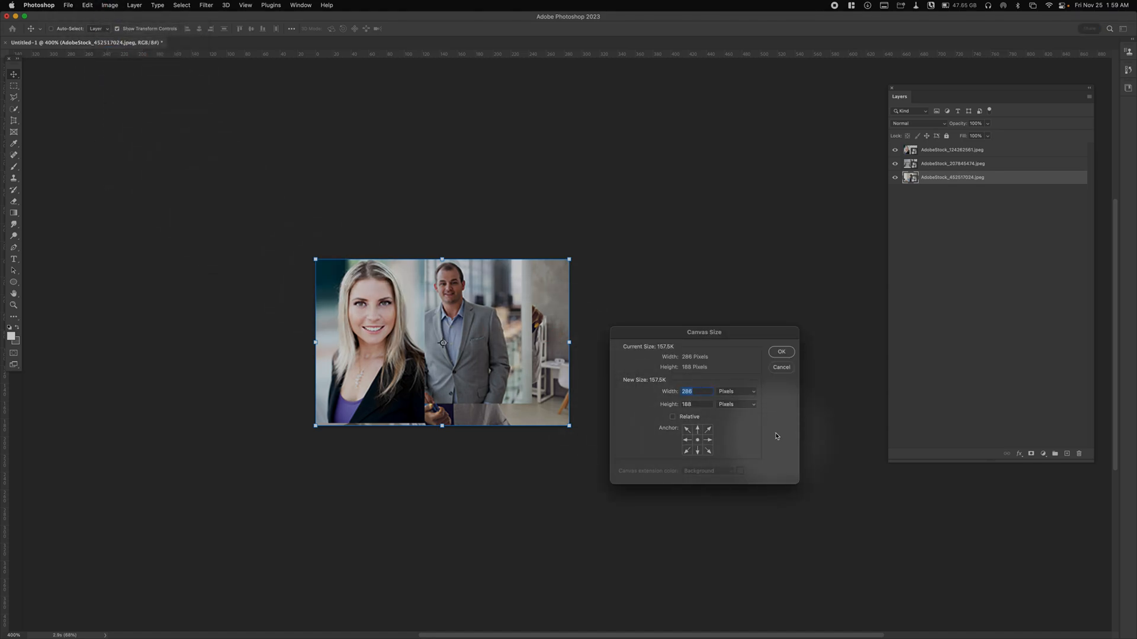
left_click(748, 391)
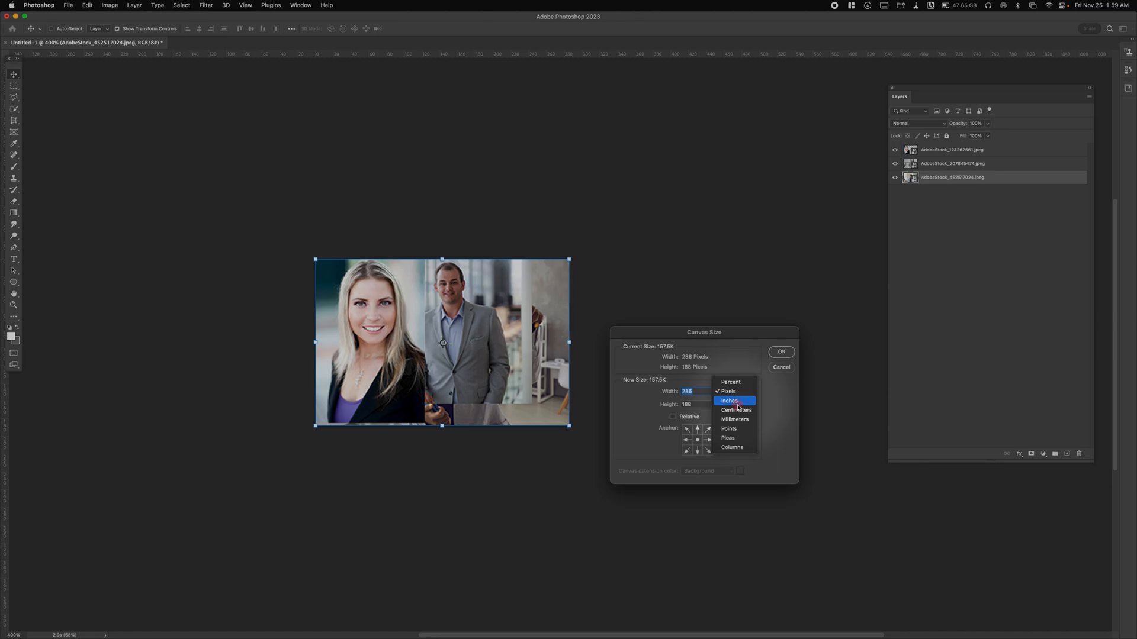
left_click(734, 401)
key("BackSpace")
type(".625")
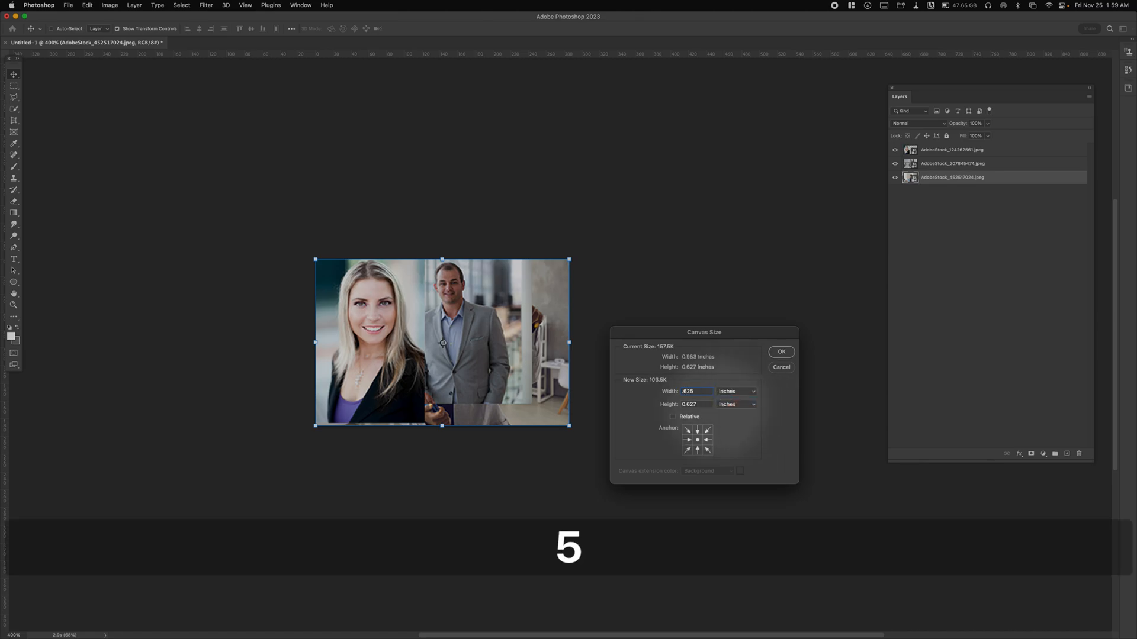
- Set the canvas height to 0.5625 inches, compare it with the InDesign photo frame, and apply the new canvas size
key("Tab")
type("5")
key("BackSpace")
type(".58")
key("BackSpace")
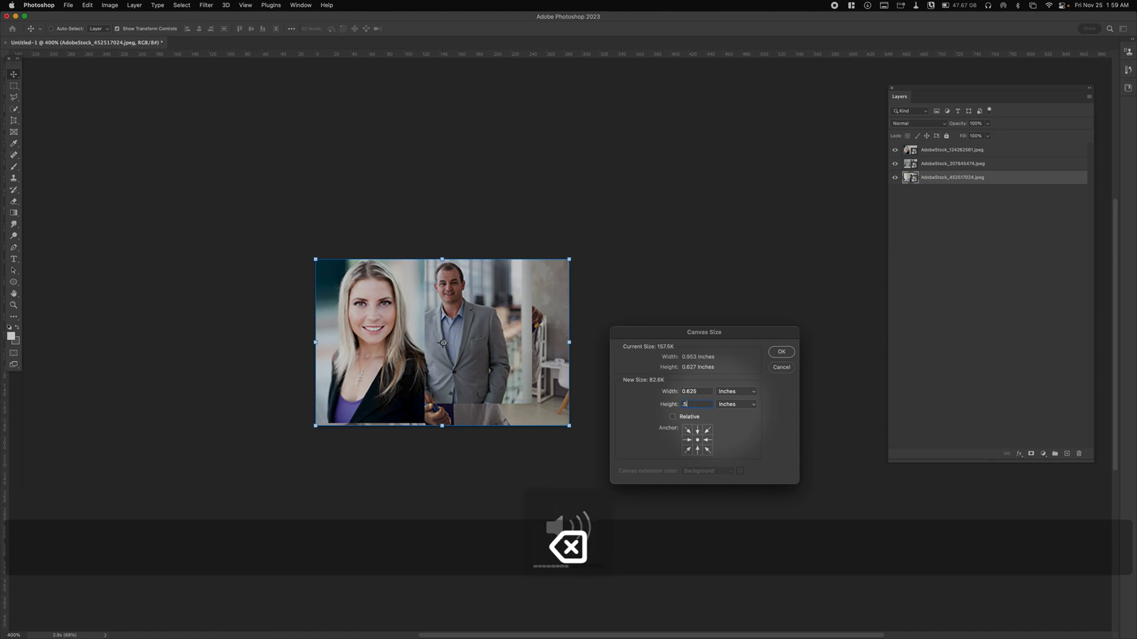
type("625")
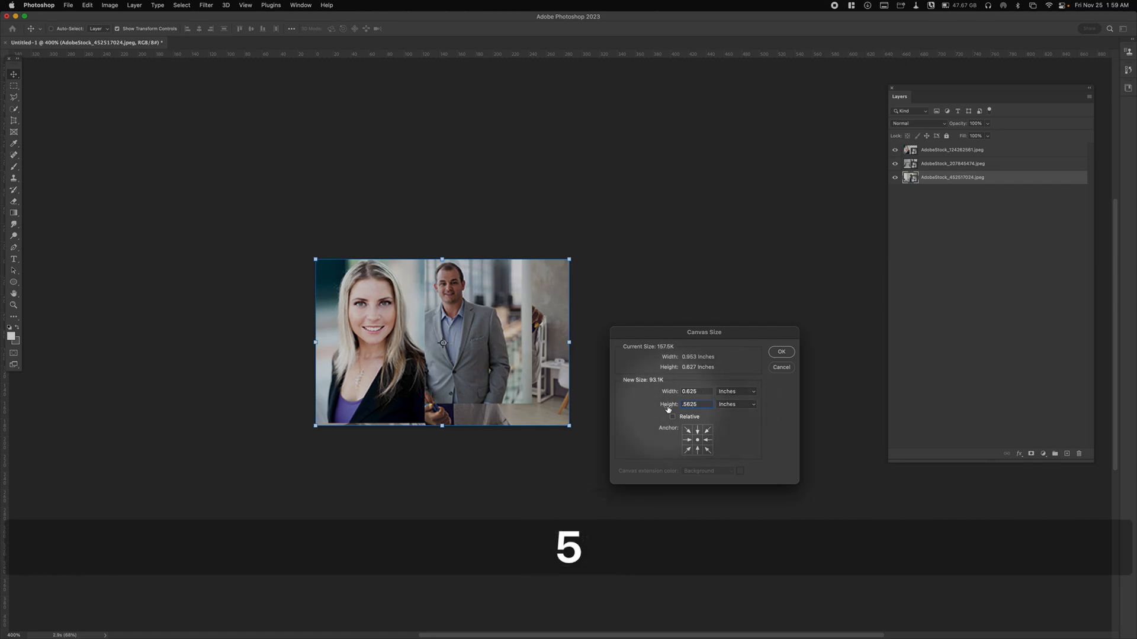
left_click(635, 620)
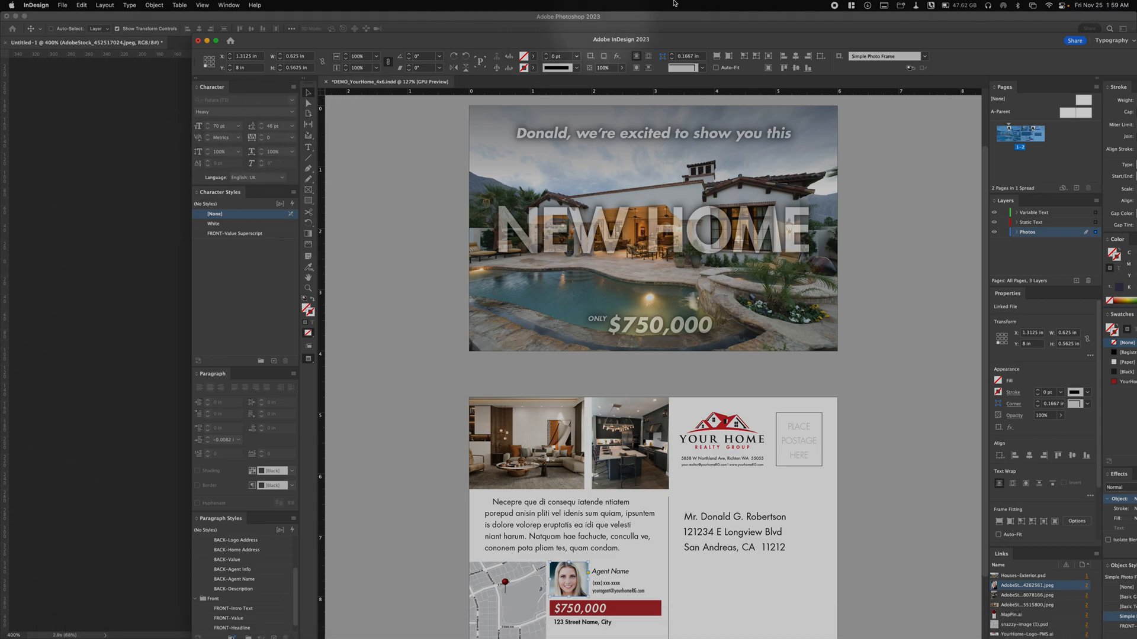
left_click(166, 114)
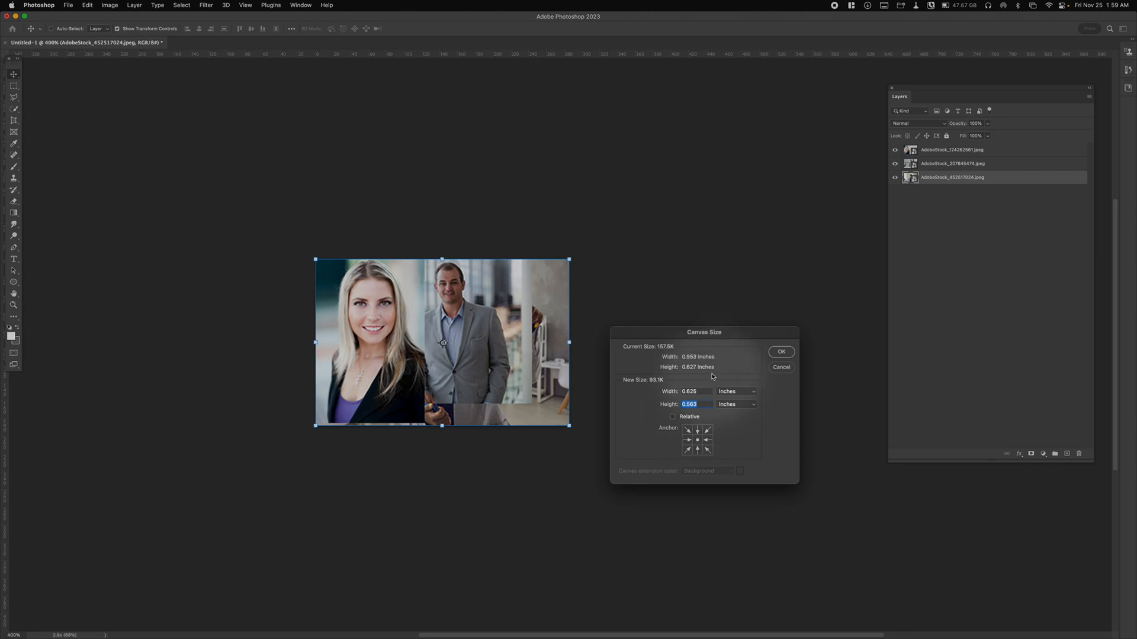
left_click(781, 353)
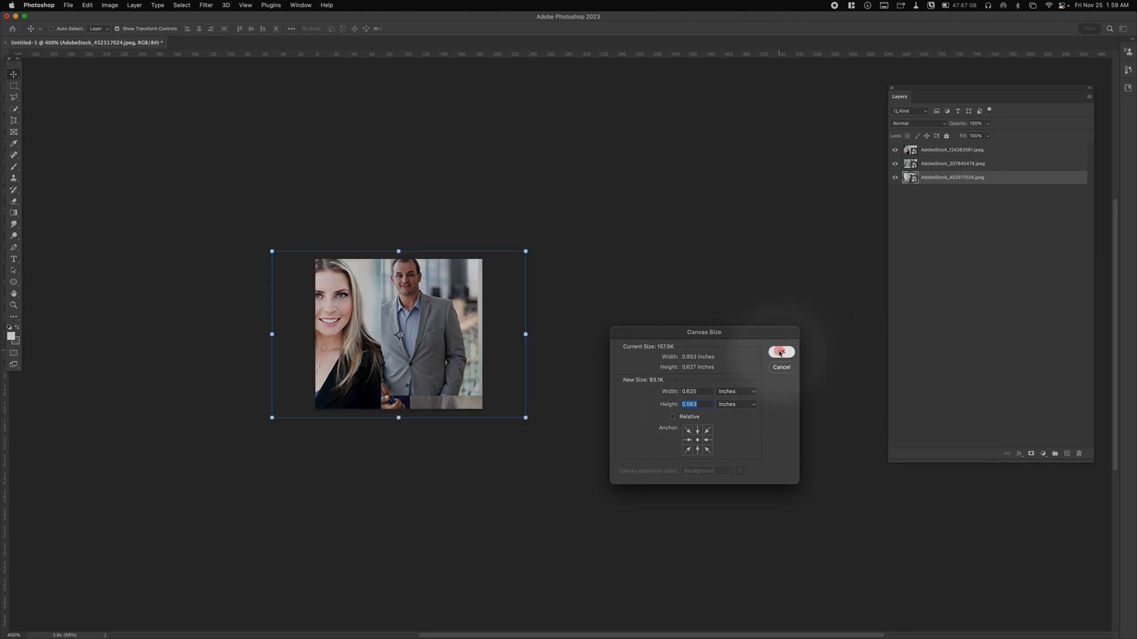
- Review the cropped document's dimensions and resolution in the Image Size settings
left_click(110, 5)
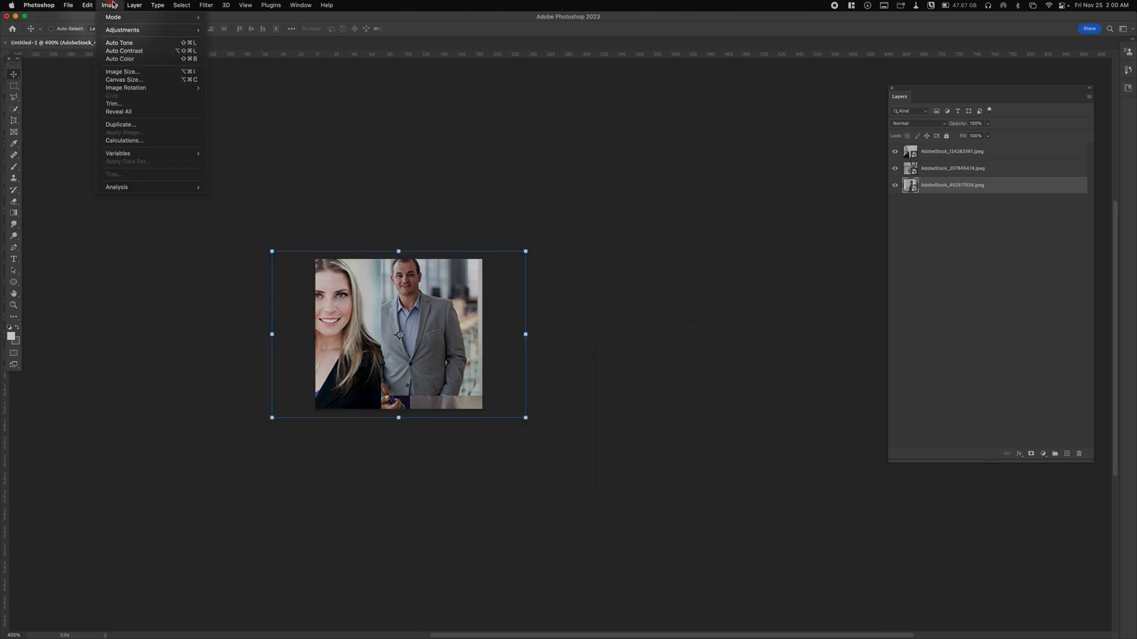
left_click(127, 73)
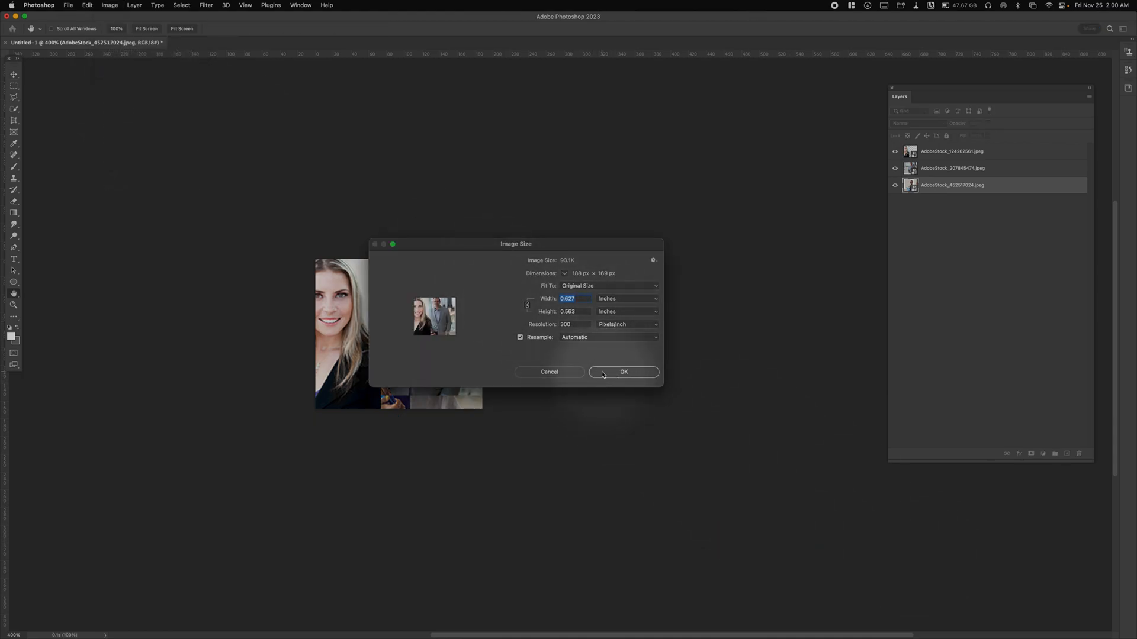
left_click(603, 373)
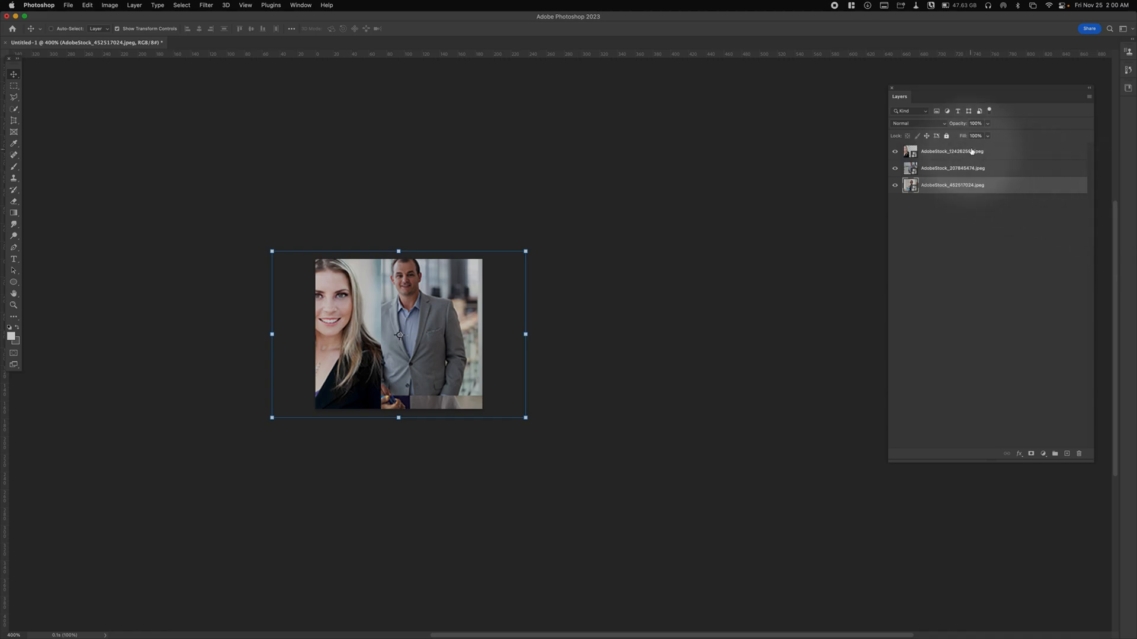
- Select the AdobeStock_124262581.jpeg layer and move the blonde woman's portrait to the middle of the canvas
left_click_drag(957, 92, 888, 97)
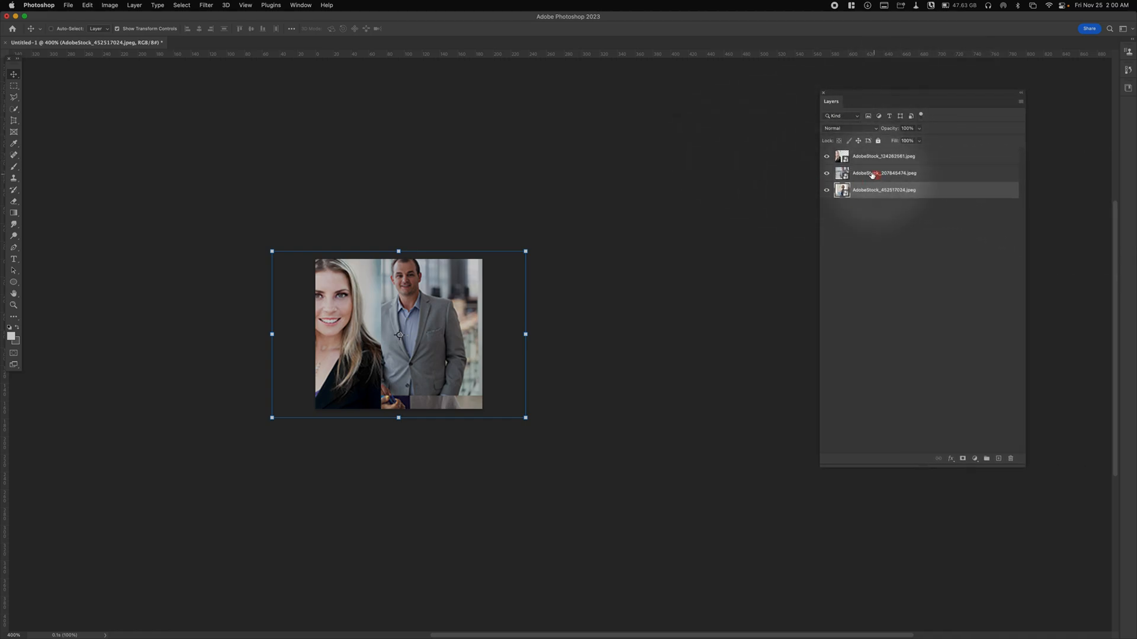
left_click(836, 158)
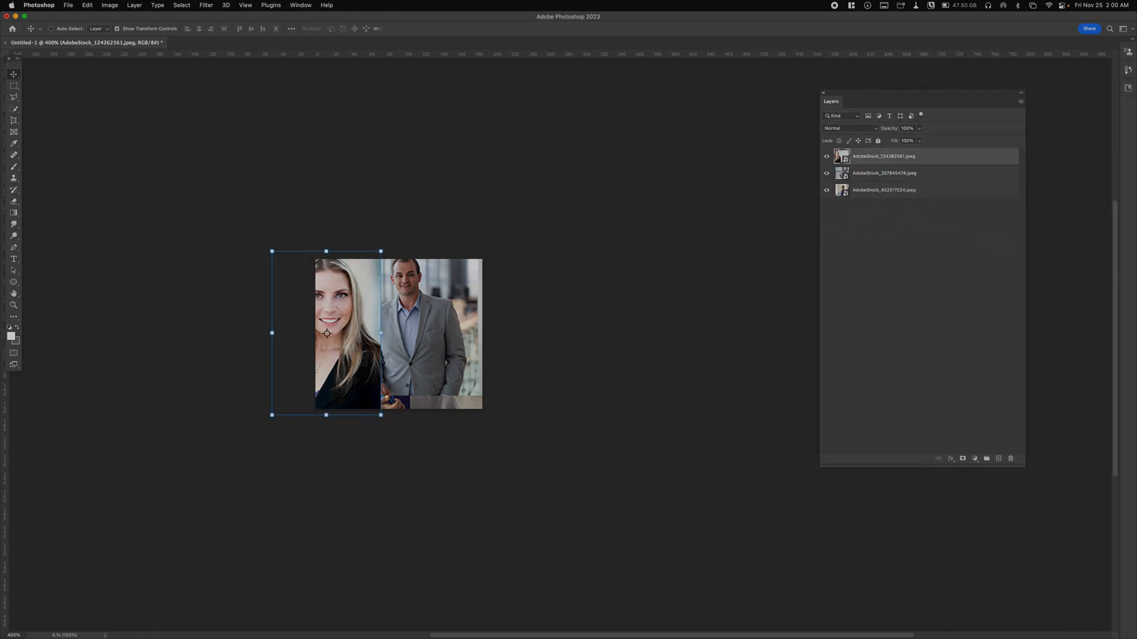
left_click_drag(366, 320, 442, 336)
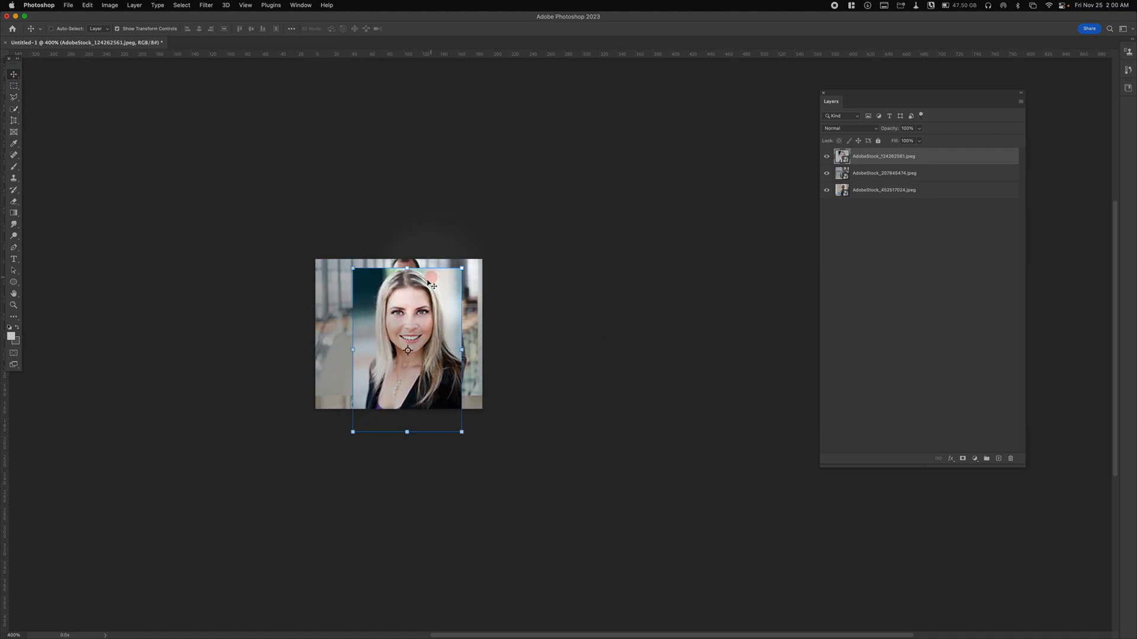
- Enlarge the blonde woman's portrait proportionally until her face fills the canvas, centre it, and apply the transform
mouse_move(407, 247)
left_mouse_down()
mouse_move(410, 172)
mouse_move(408, 259)
left_mouse_up()
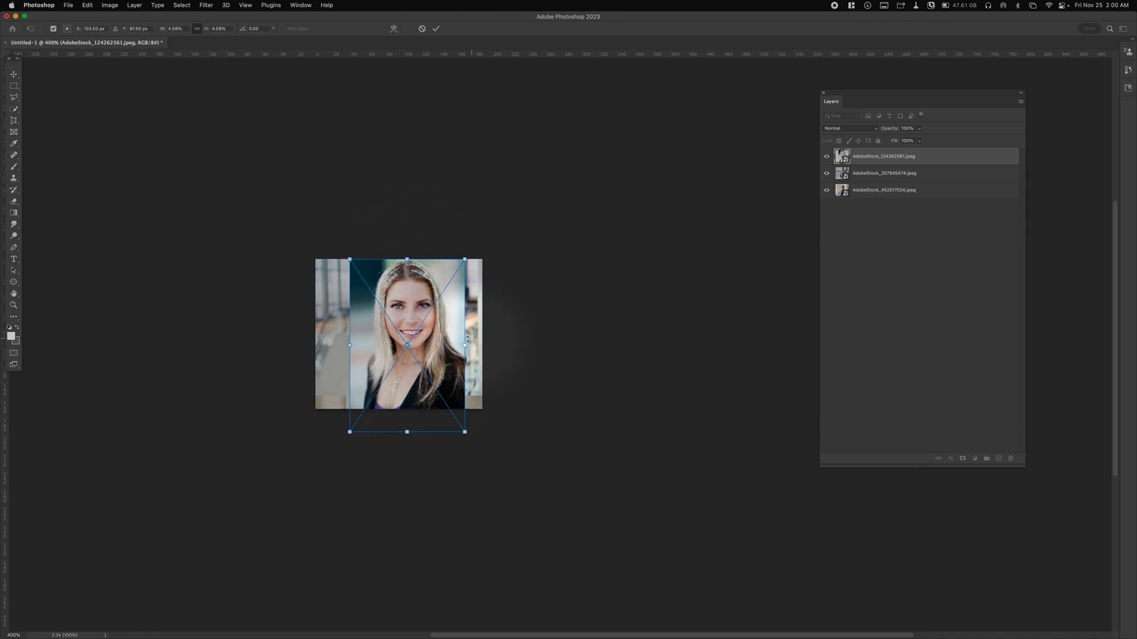
mouse_move(465, 345)
left_mouse_down()
mouse_move(496, 346)
mouse_move(482, 345)
left_mouse_up()
left_click_drag(350, 350, 315, 346)
left_click_drag(386, 289, 401, 311)
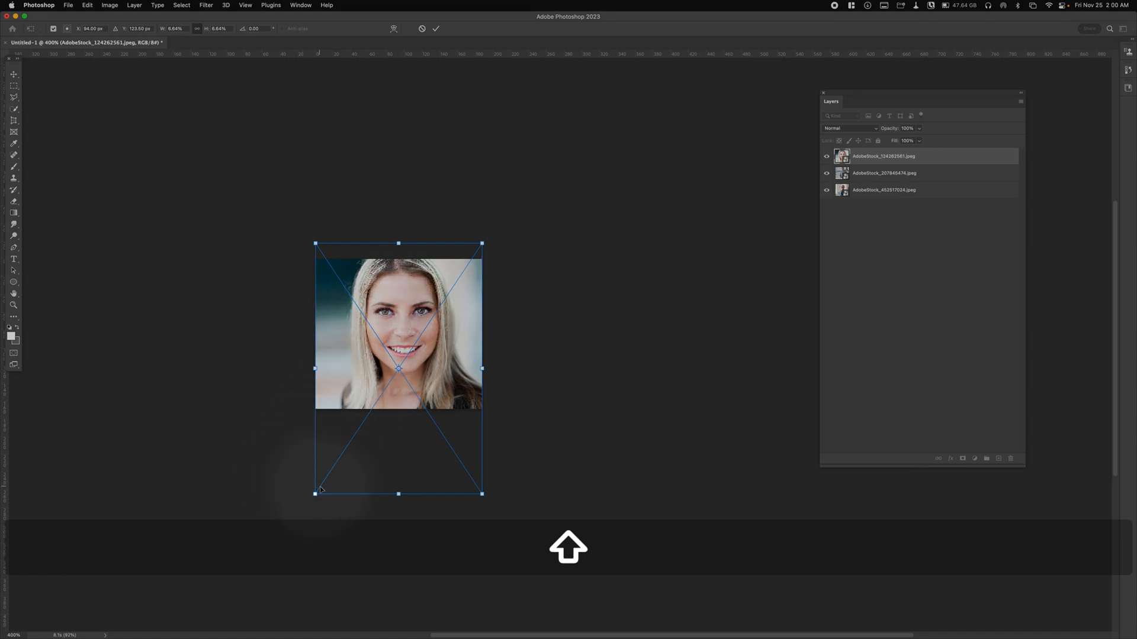
left_click_drag(315, 493, 291, 516)
left_click_drag(368, 309, 398, 311)
key("Return")
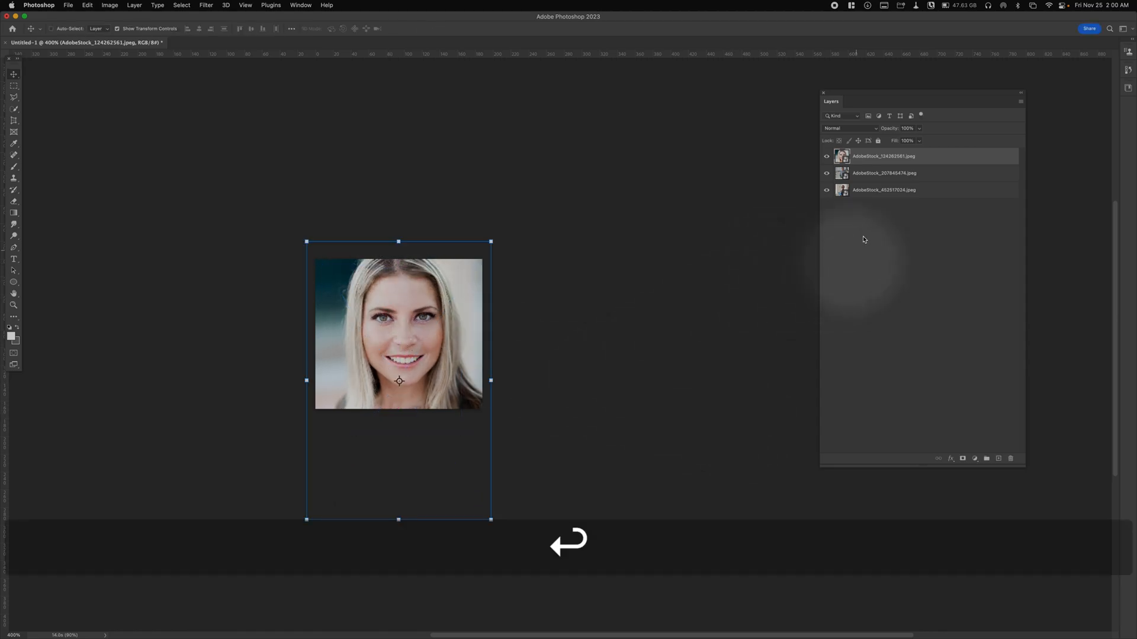
- Hide the top portrait layer and enlarge the man's photo on the AdobeStock_207845474.jpeg layer, keeping his face on the canvas
left_click(827, 158)
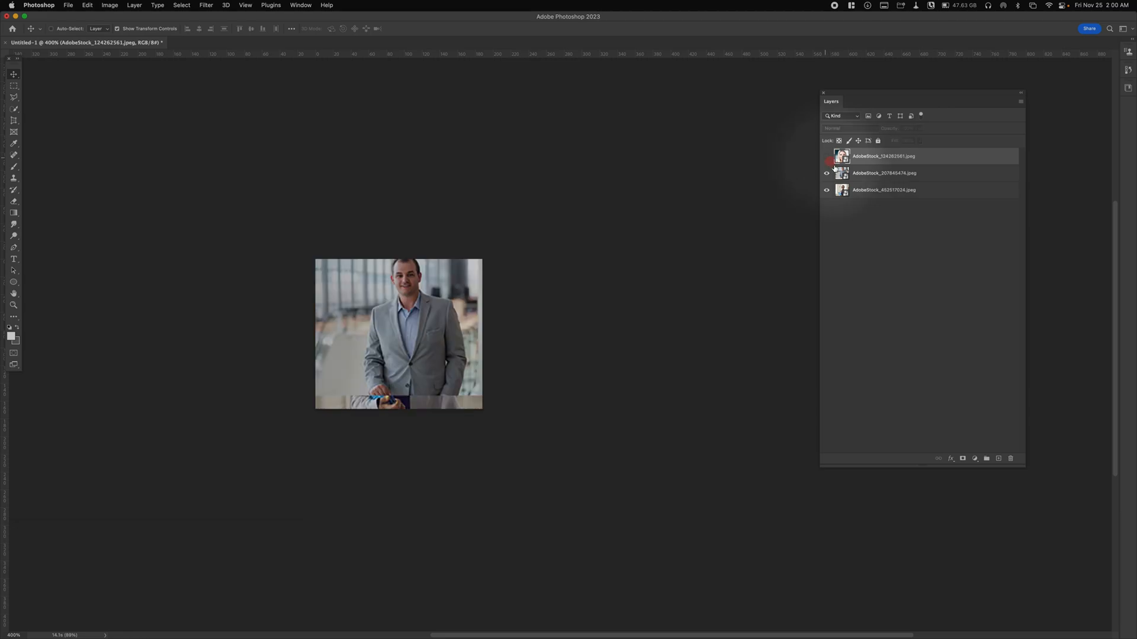
left_click(837, 172)
key("ctrl+t")
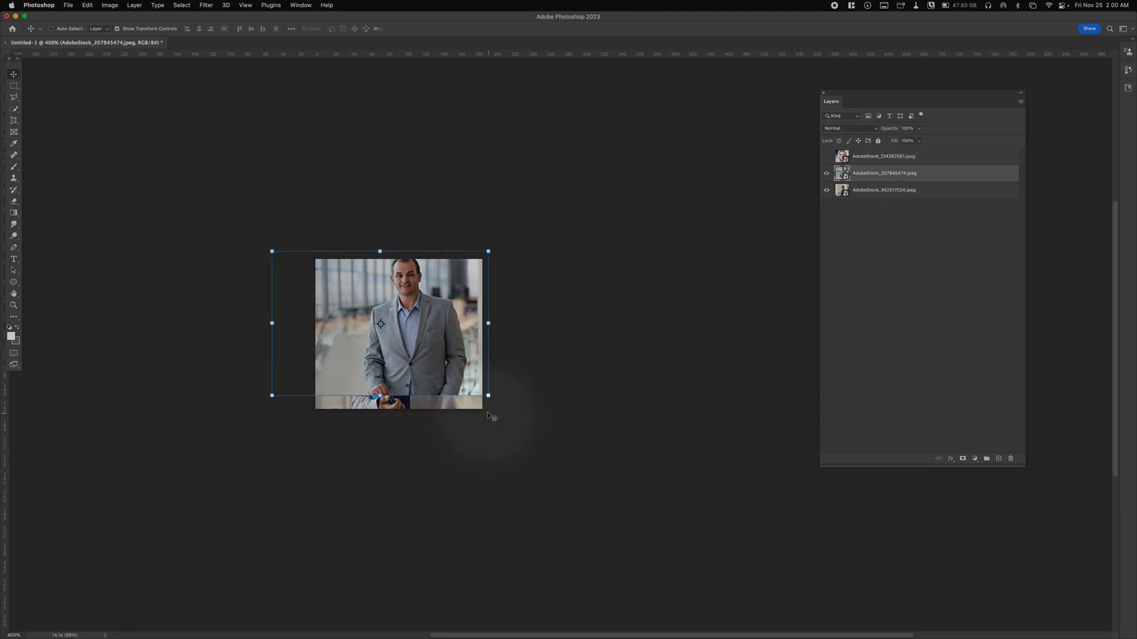
left_click_drag(380, 395, 359, 595)
key("space")
key("alt+super+space")
left_click(418, 400, "alt+super")
left_click_drag(418, 400, 411, 280)
left_click_drag(361, 499, 364, 481)
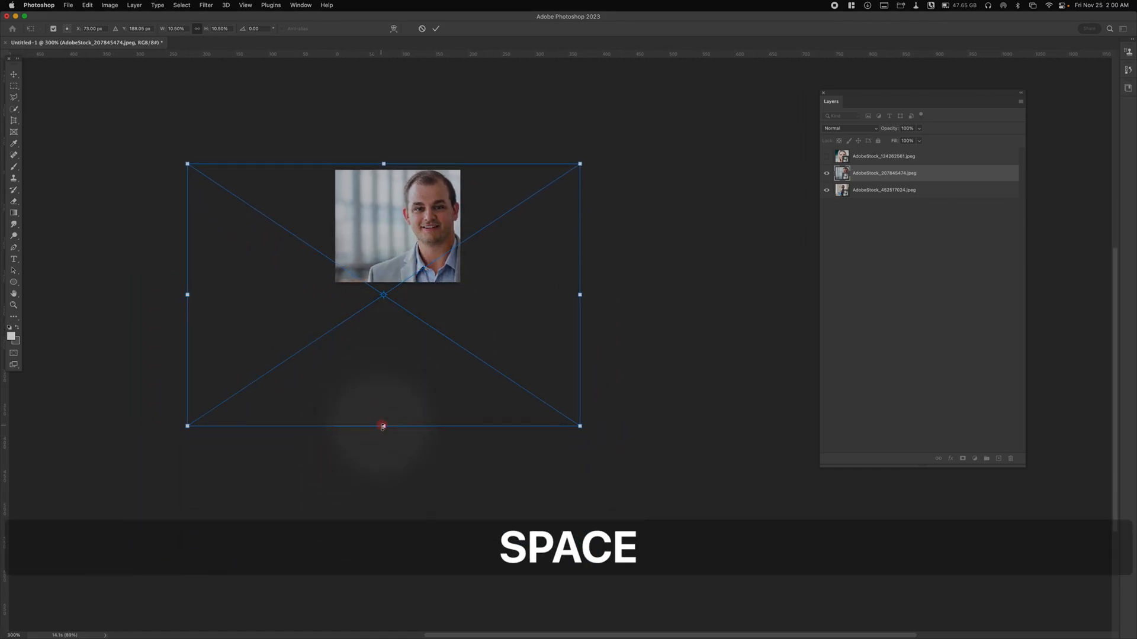
- Refine the man's photo size so his head and shoulders fill the canvas, centre his face, and apply the transform
left_click_drag(383, 426, 380, 520)
left_click_drag(469, 393, 427, 389)
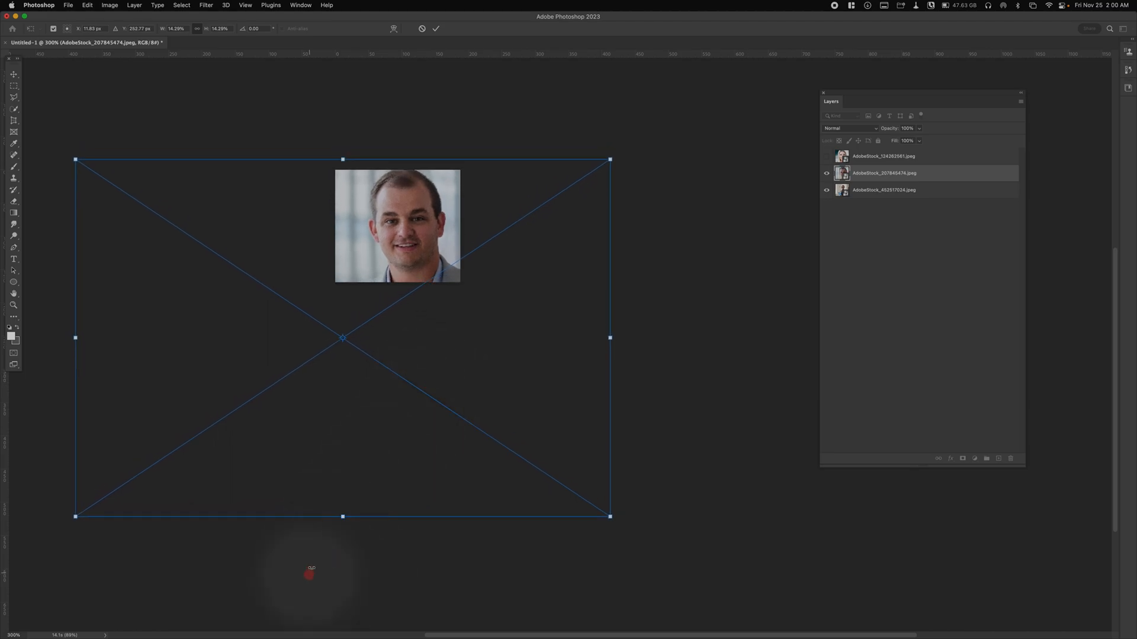
left_click_drag(342, 516, 356, 477)
mouse_move(376, 458)
left_mouse_down()
mouse_move(394, 459)
mouse_move(381, 459)
left_mouse_up()
key("Return")
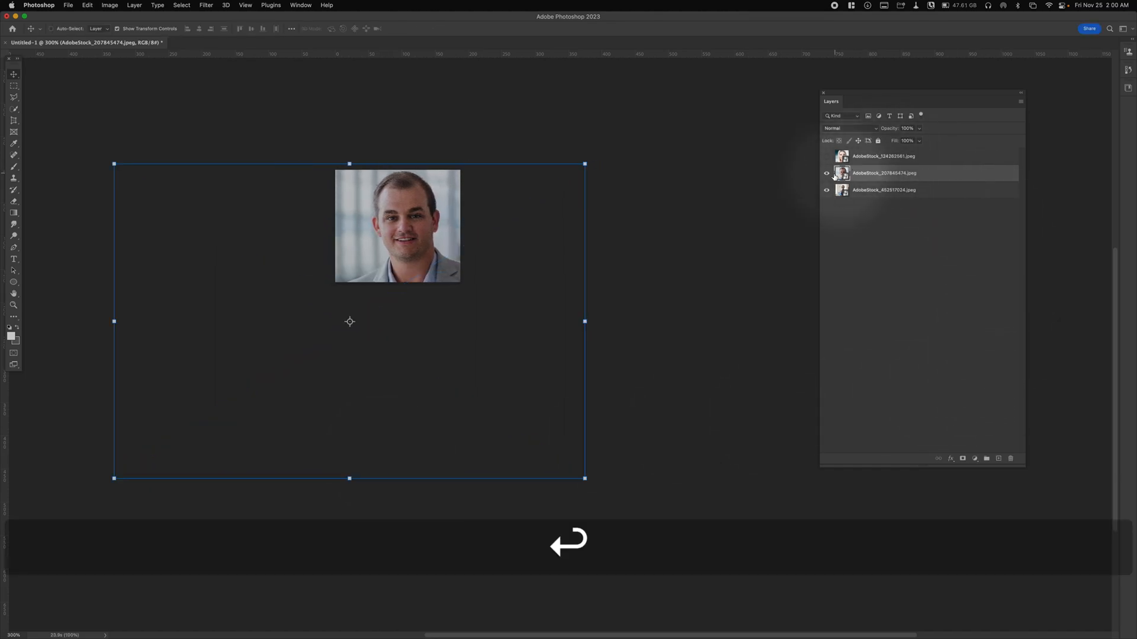
- Hide the man's layer, enlarge and centre the portrait on the AdobeStock_452517024.jpeg layer to fill the canvas, and apply the transform
left_click(828, 173)
double_click(851, 190)
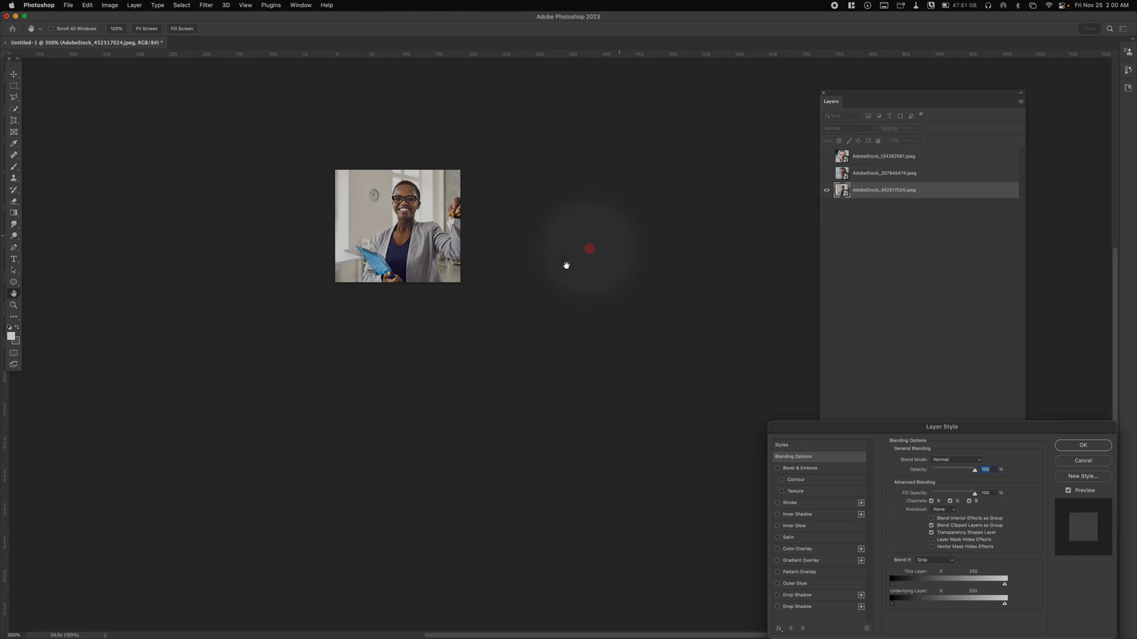
left_click(1082, 461)
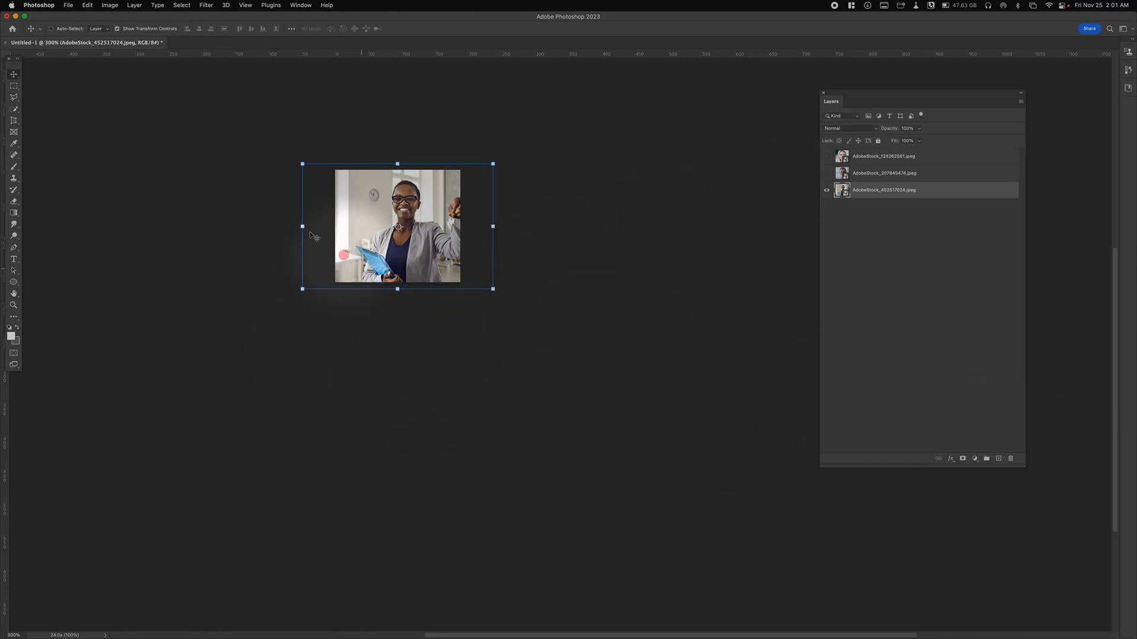
left_click_drag(397, 289, 361, 424)
left_click_drag(416, 342, 413, 318)
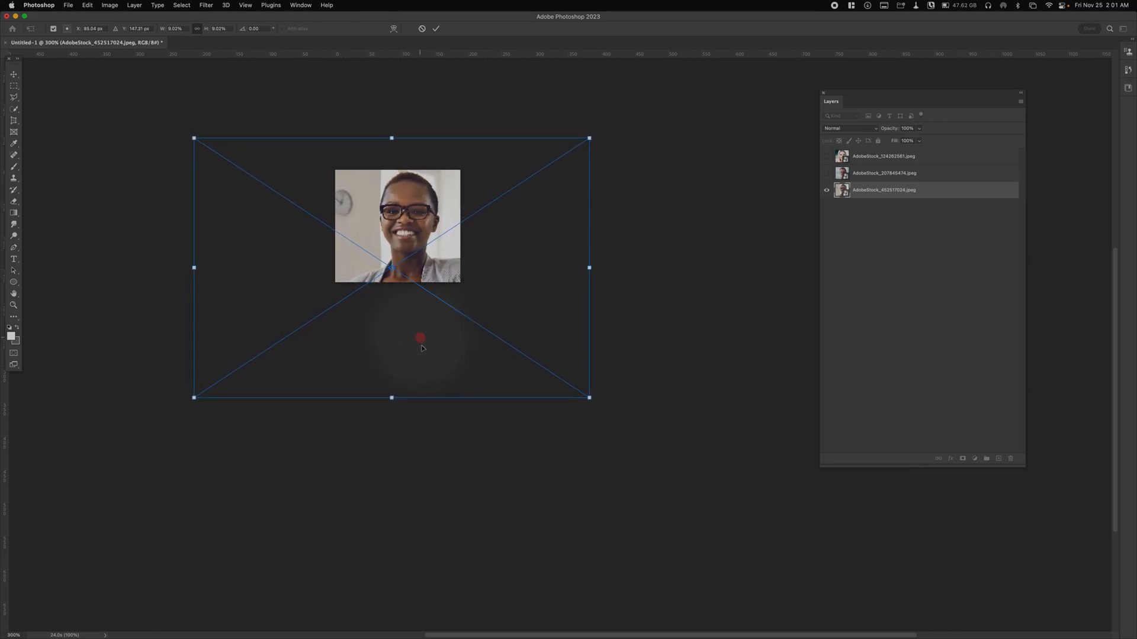
key("Return")
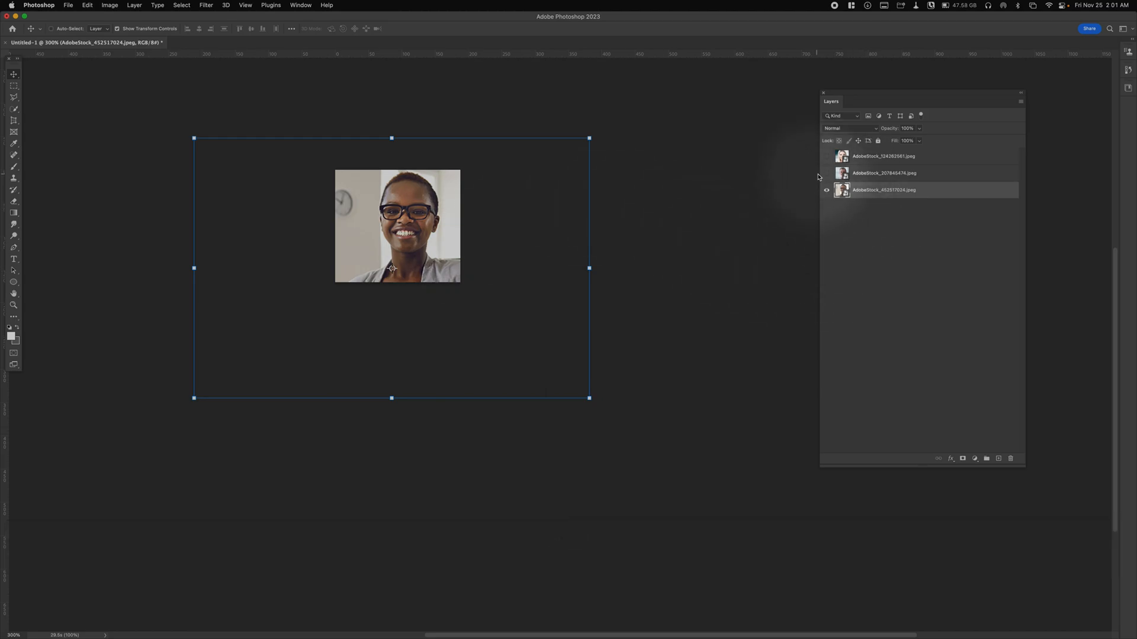
mouse_move(483, 633)
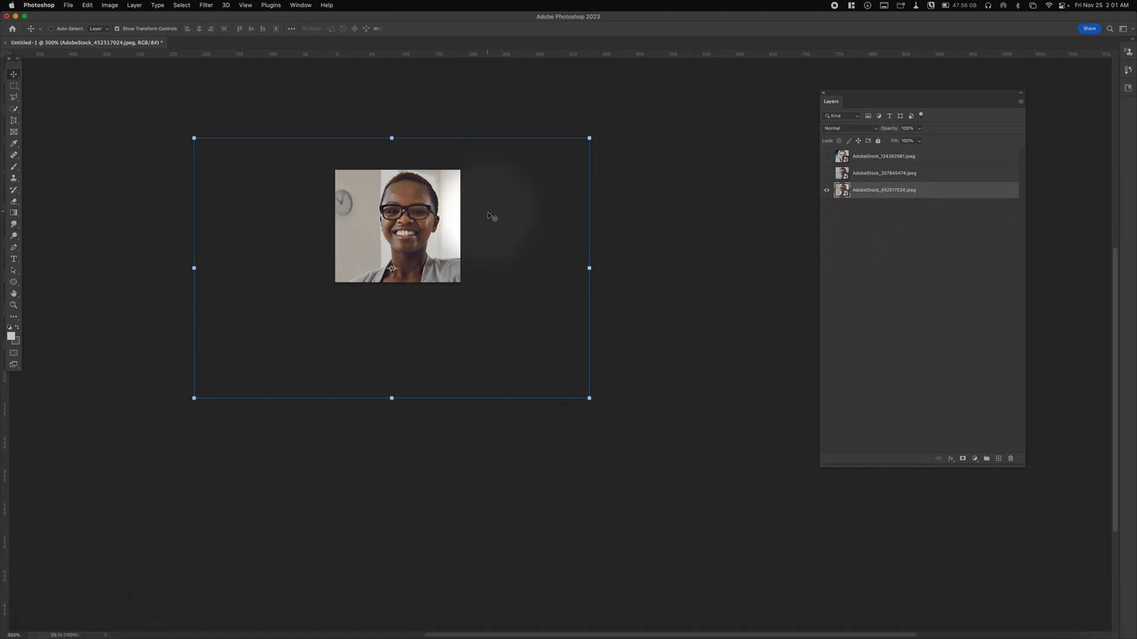
key("Return")
- Switch to Airtable in Chrome, copy the first record's agent name from the A_Name column, and return to Photoshop
mouse_move(528, 638)
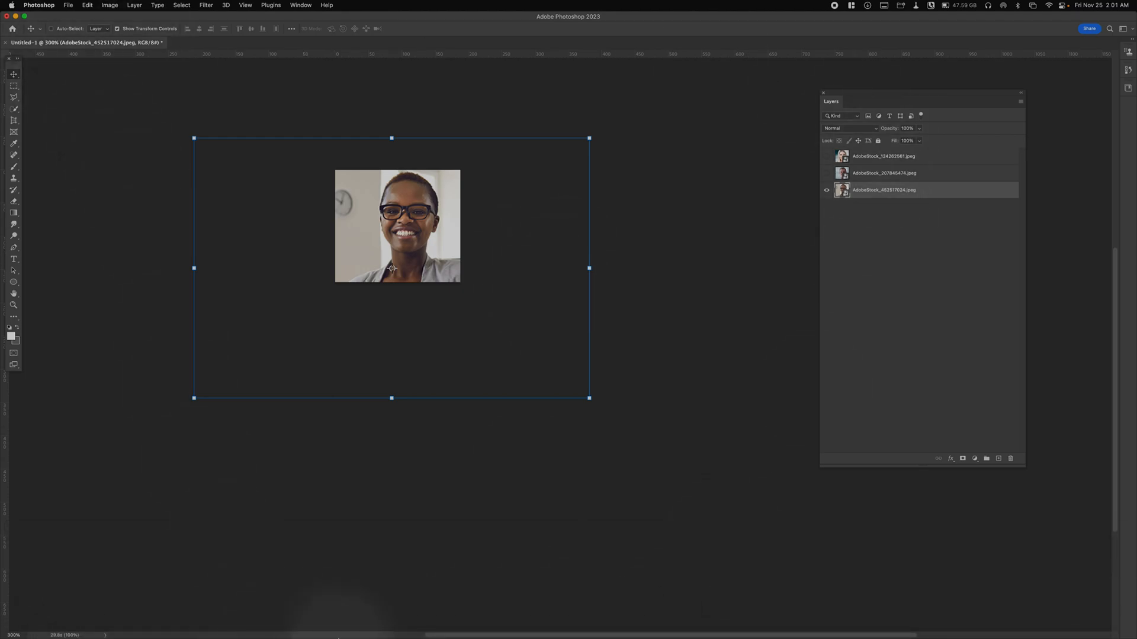
left_click(315, 631)
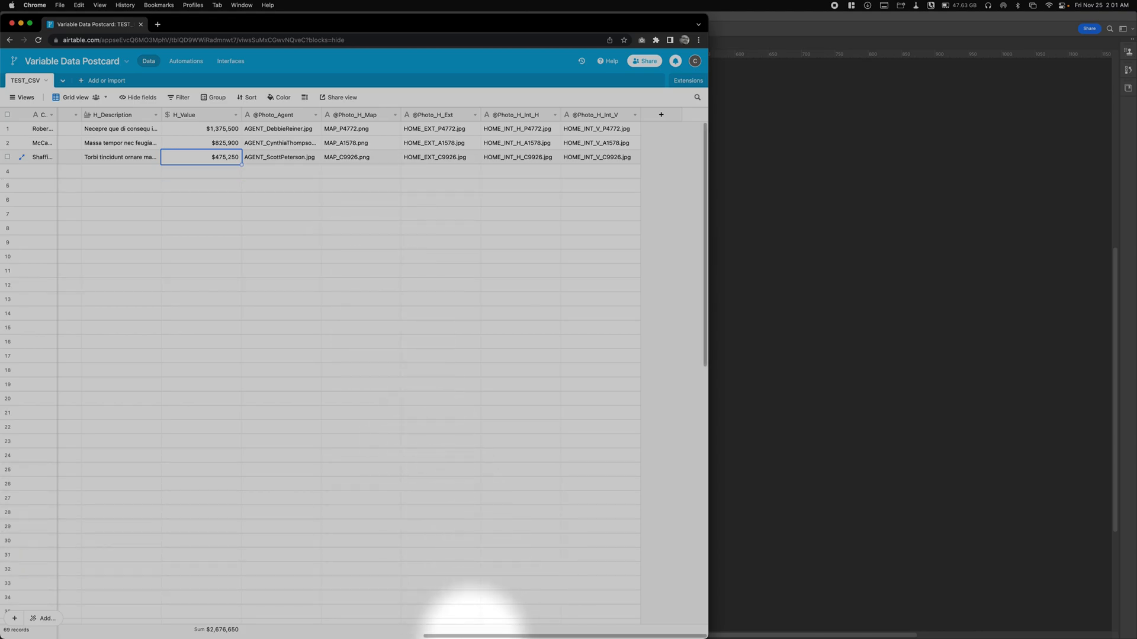
left_click_drag(472, 636, 198, 621)
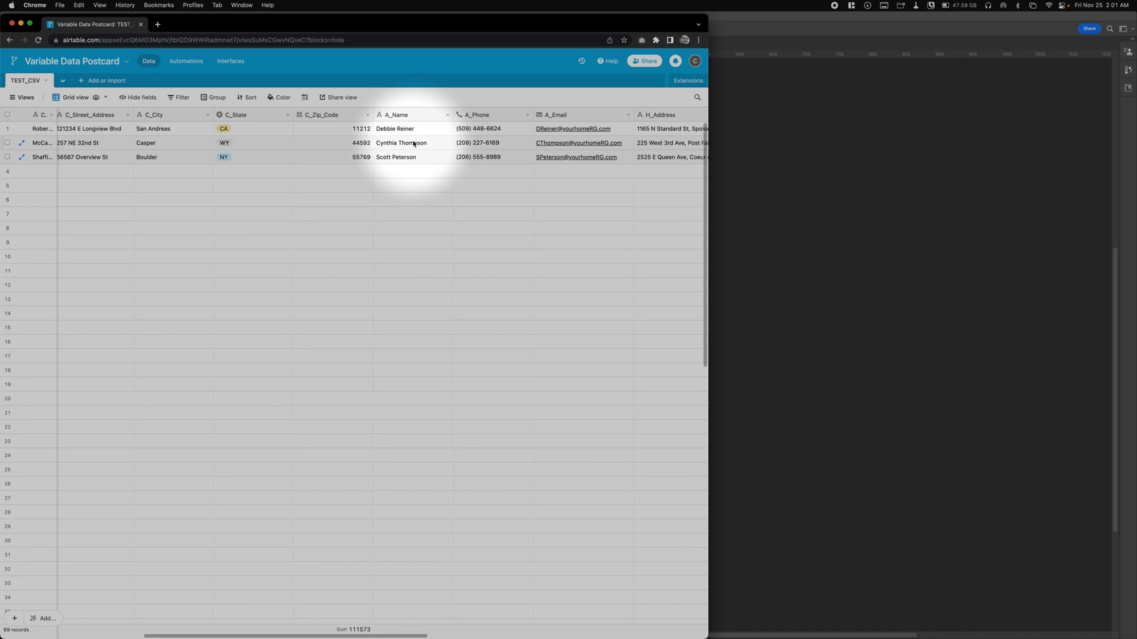
left_click(393, 132)
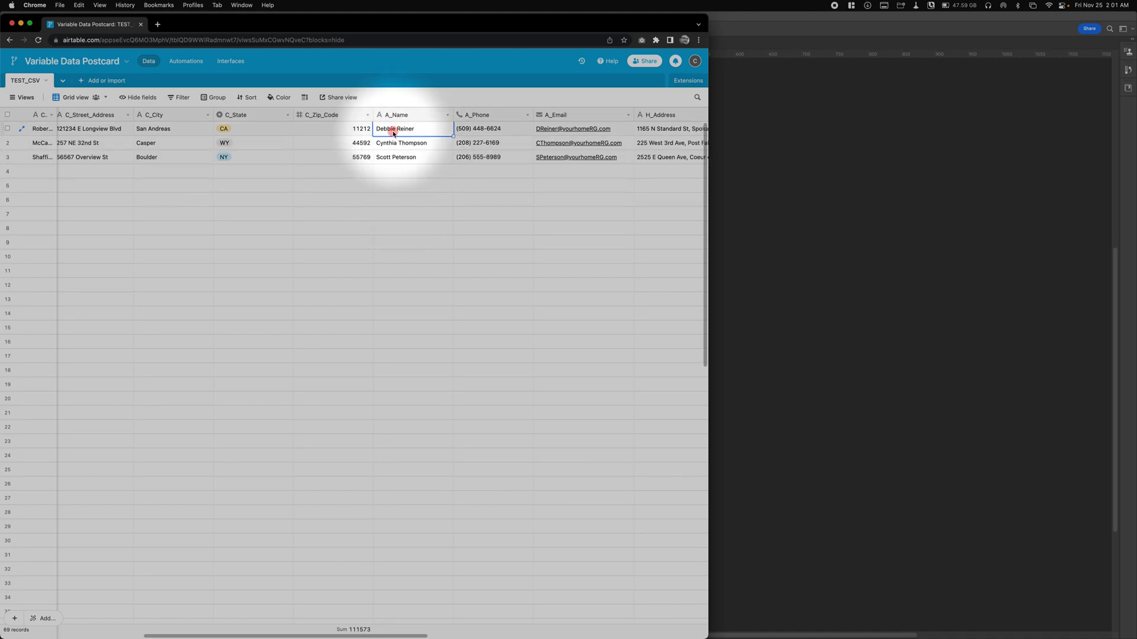
left_click_drag(418, 127, 362, 132)
key("super+c")
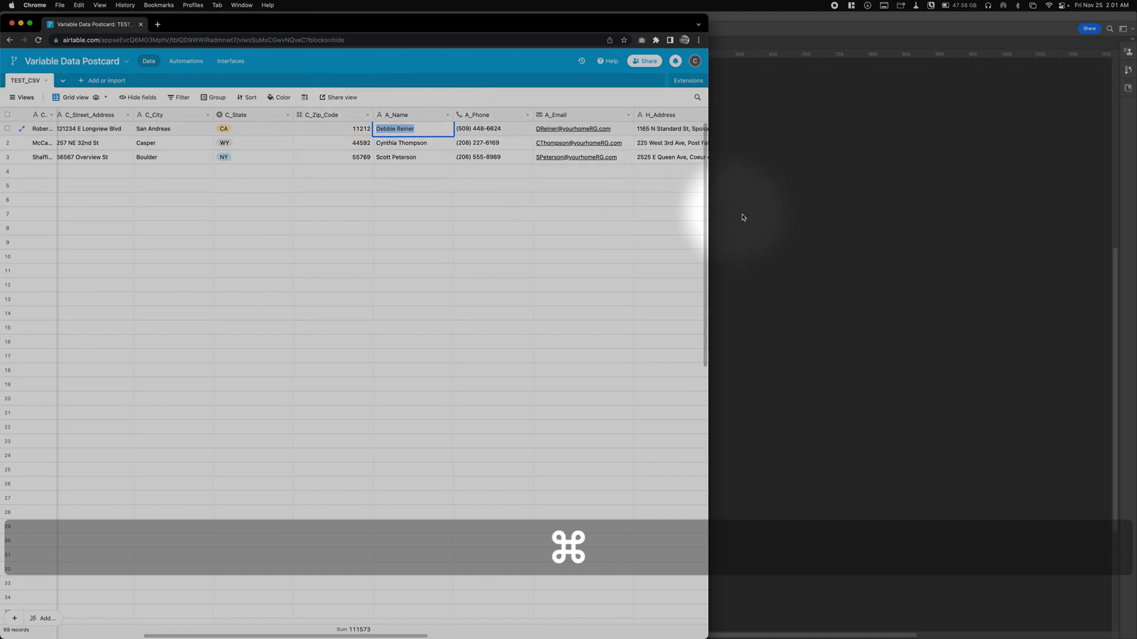
left_click(762, 247)
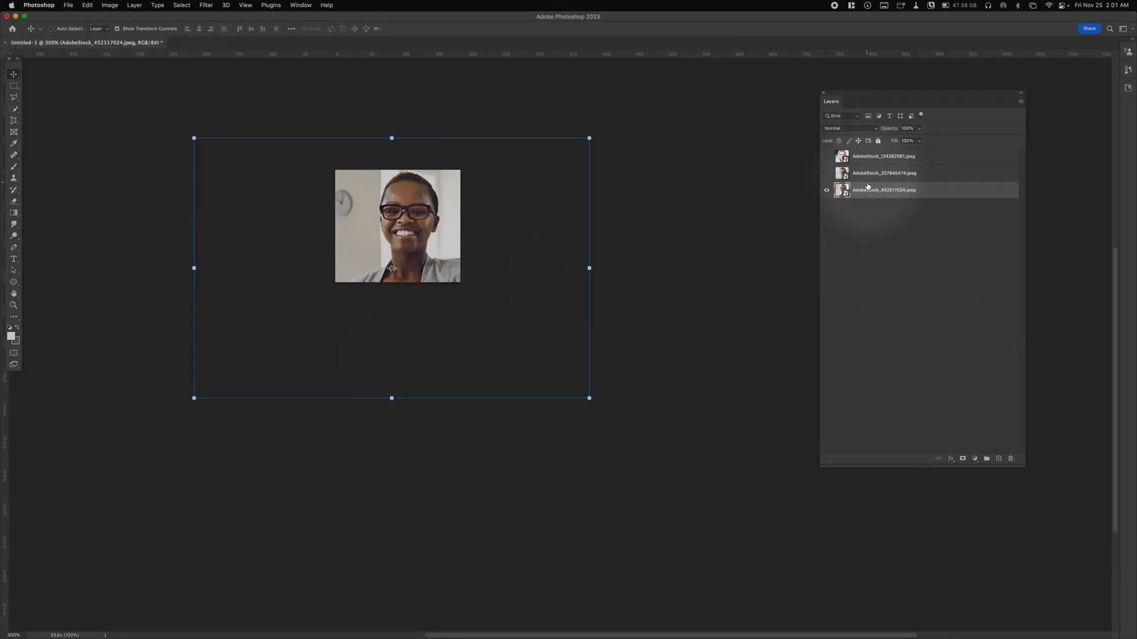
- Rename the bottom portrait layer with the agent's last name followed directly by the first name and the .jpg extension
key("super+v")
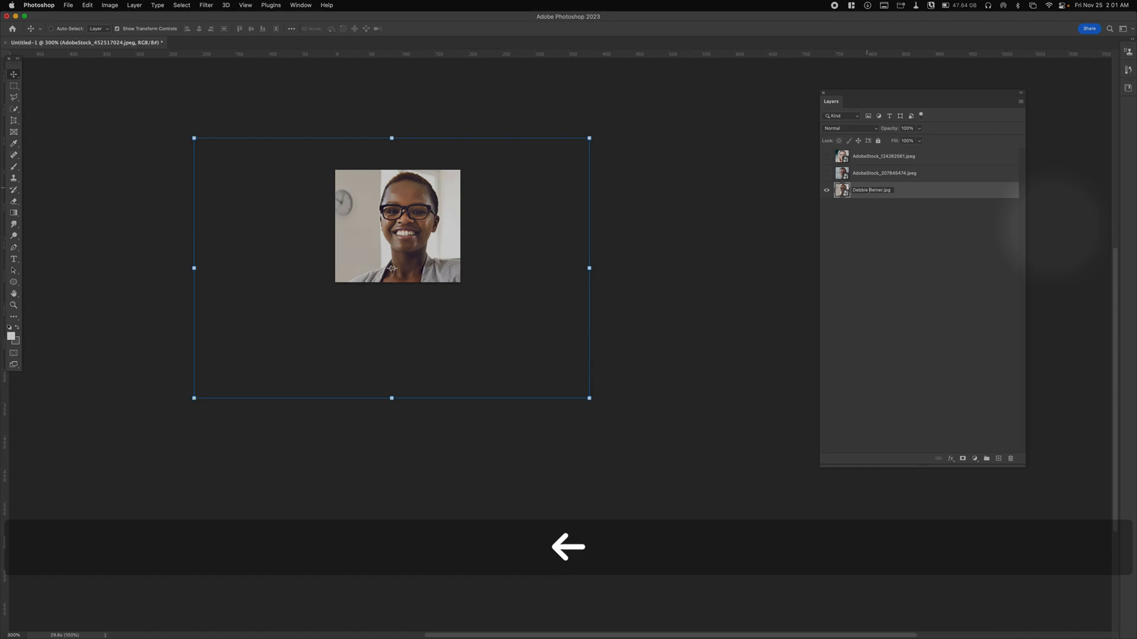
key("BackSpace")
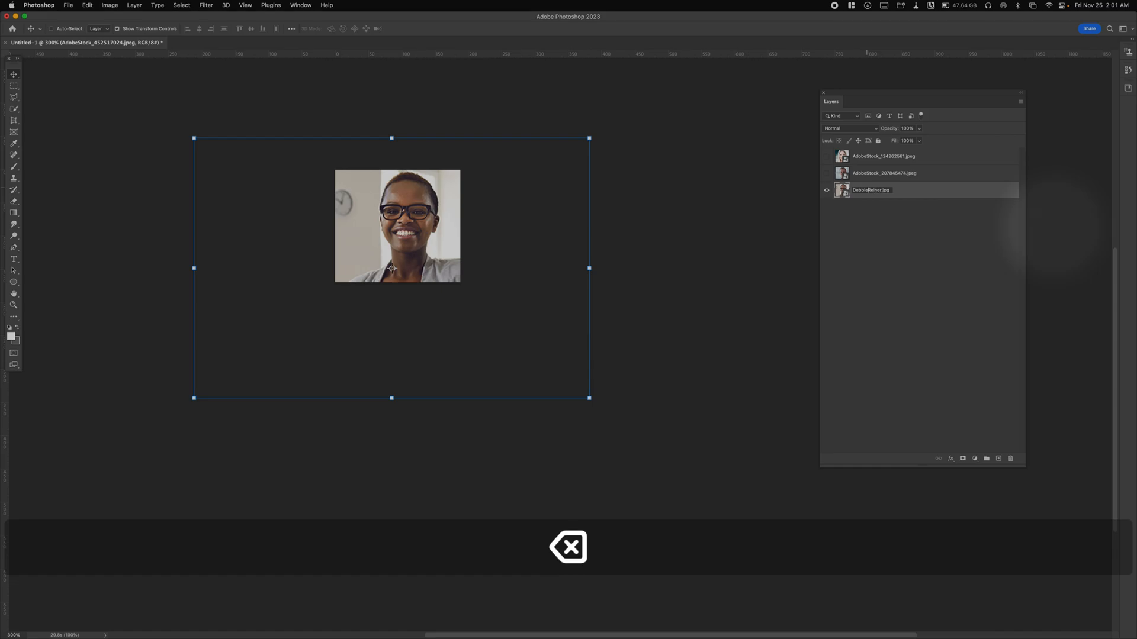
key("Right")
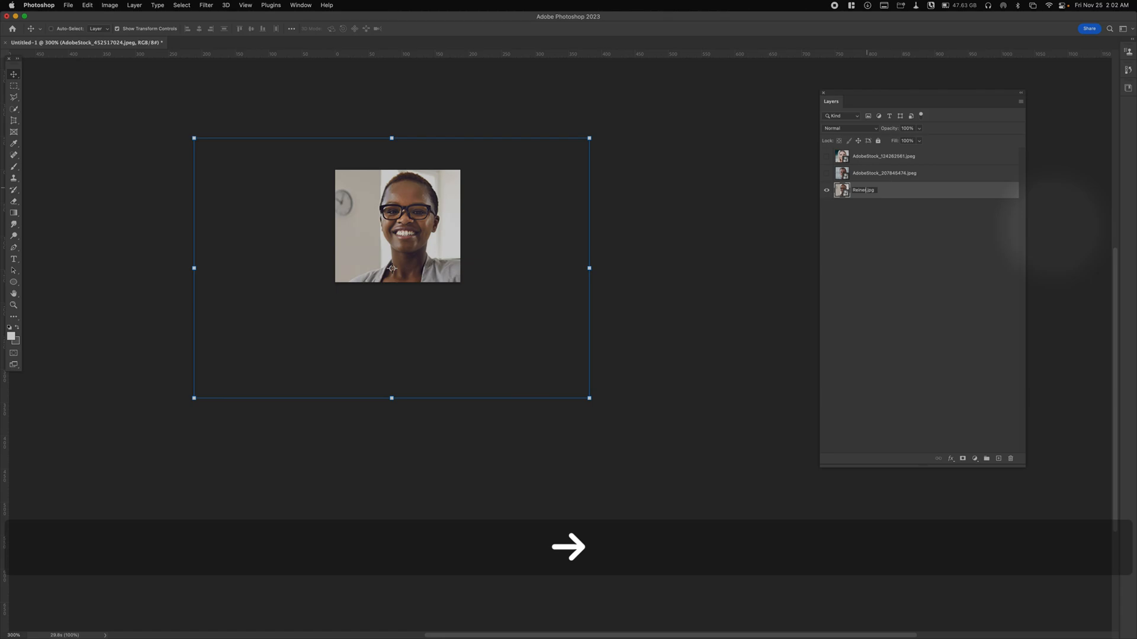
type("De")
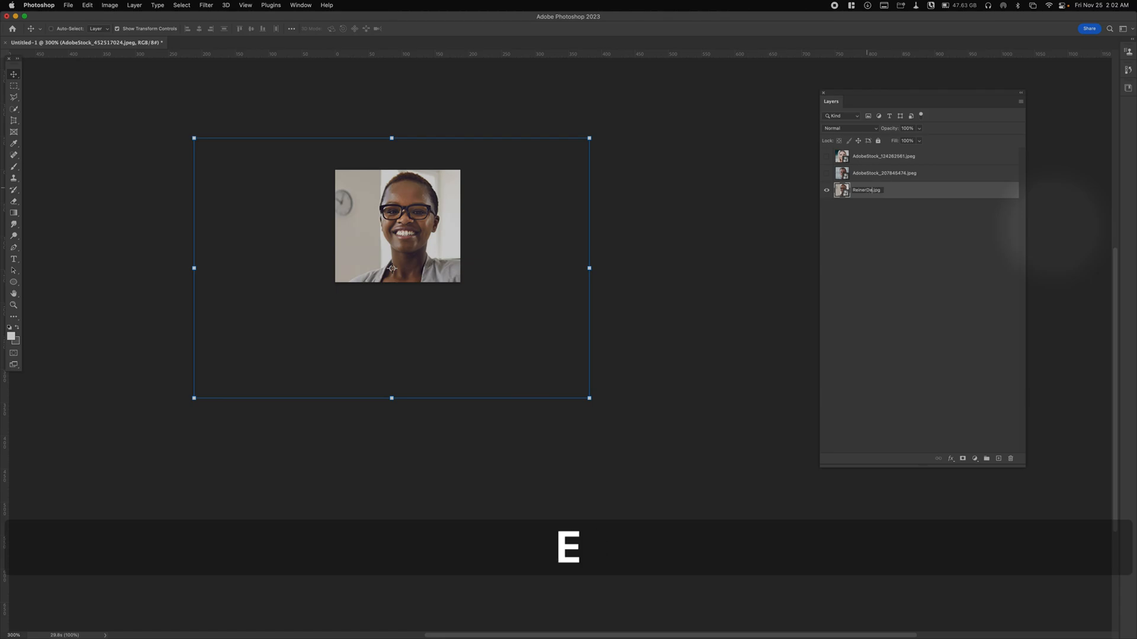
left_click(939, 416)
- Show and select the AdobeStock_207845474.jpeg layer with the man's headshot
right_click(844, 272)
scroll(818, 164, "right", 2)
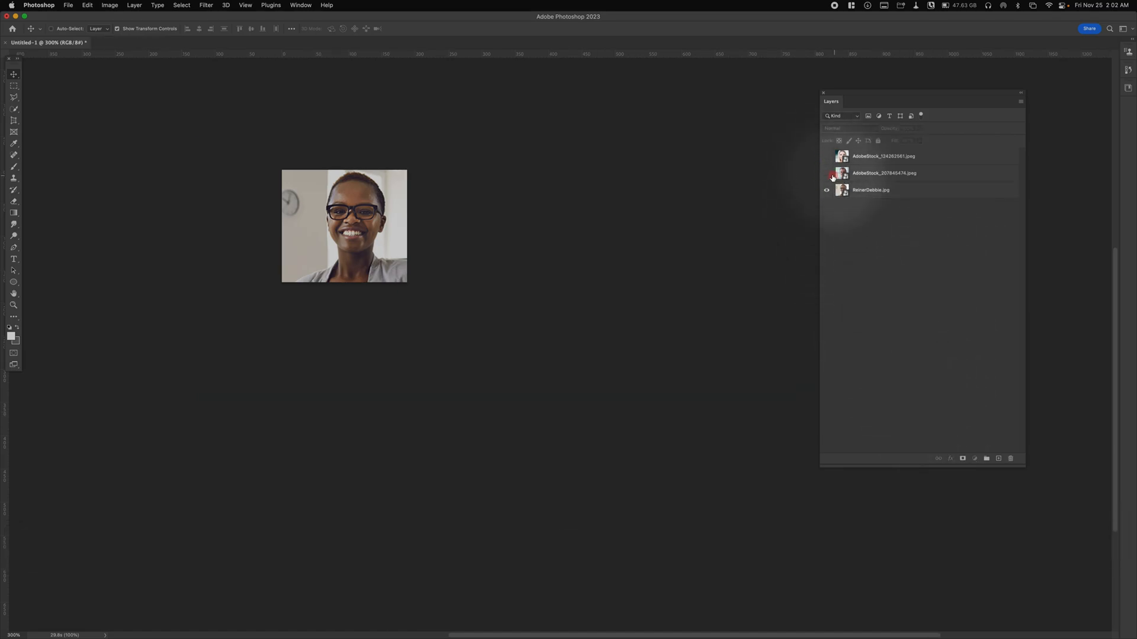
left_click(833, 177)
left_click(826, 173)
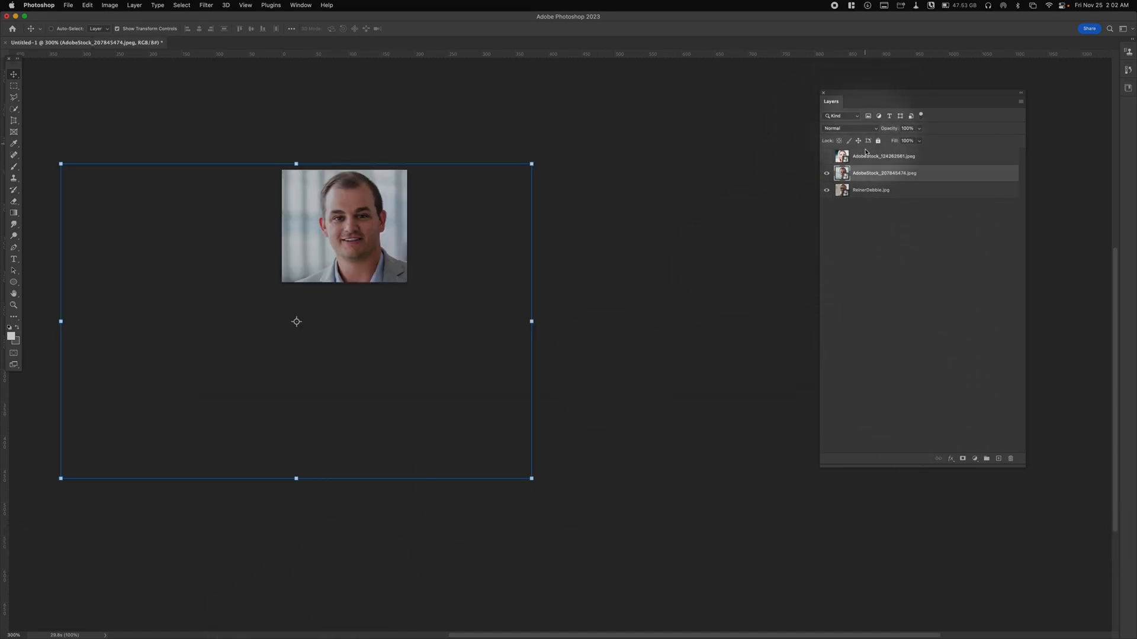
- Switch to Airtable in Chrome, copy the third record's agent name from the A_Name column, and return to Photoshop
mouse_move(299, 637)
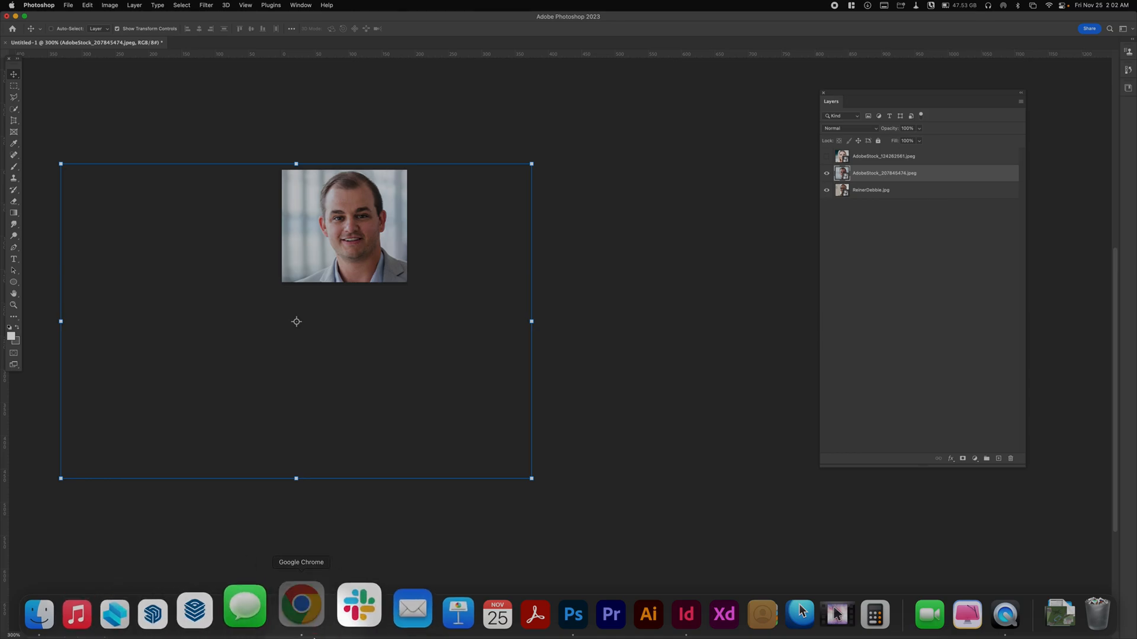
left_click(322, 610)
triple_click(396, 157)
key("super+c")
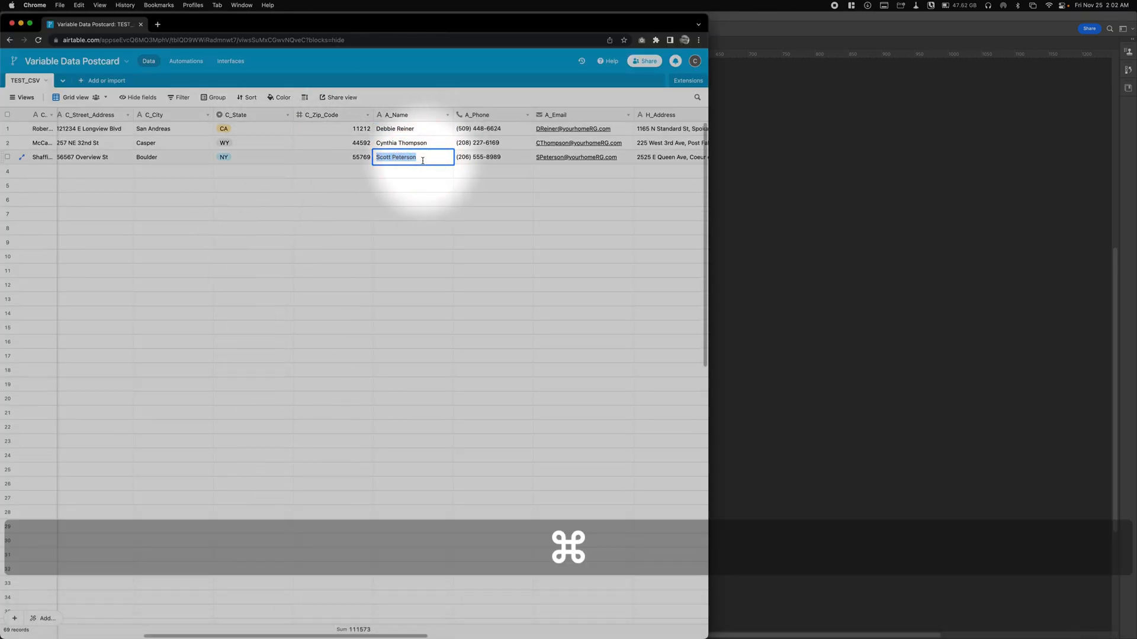
left_click(723, 223)
- Rename the man's headshot layer with the agent's last name and first name joined without a space, ending in .jpg
left_click(863, 175)
key("super+v")
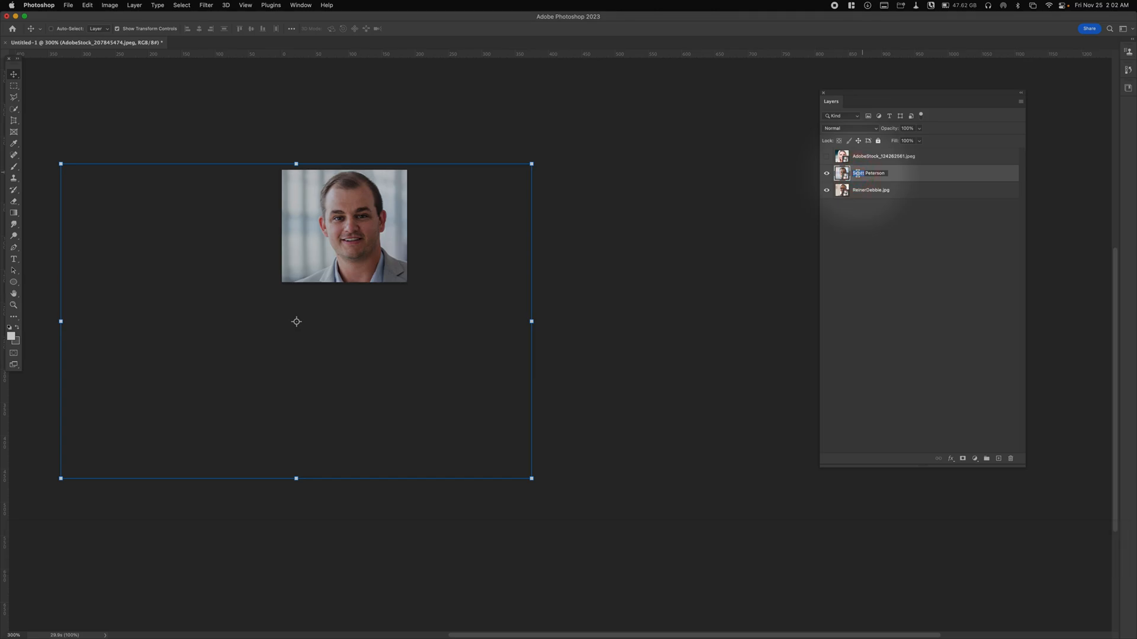
key("super+x")
key("Delete")
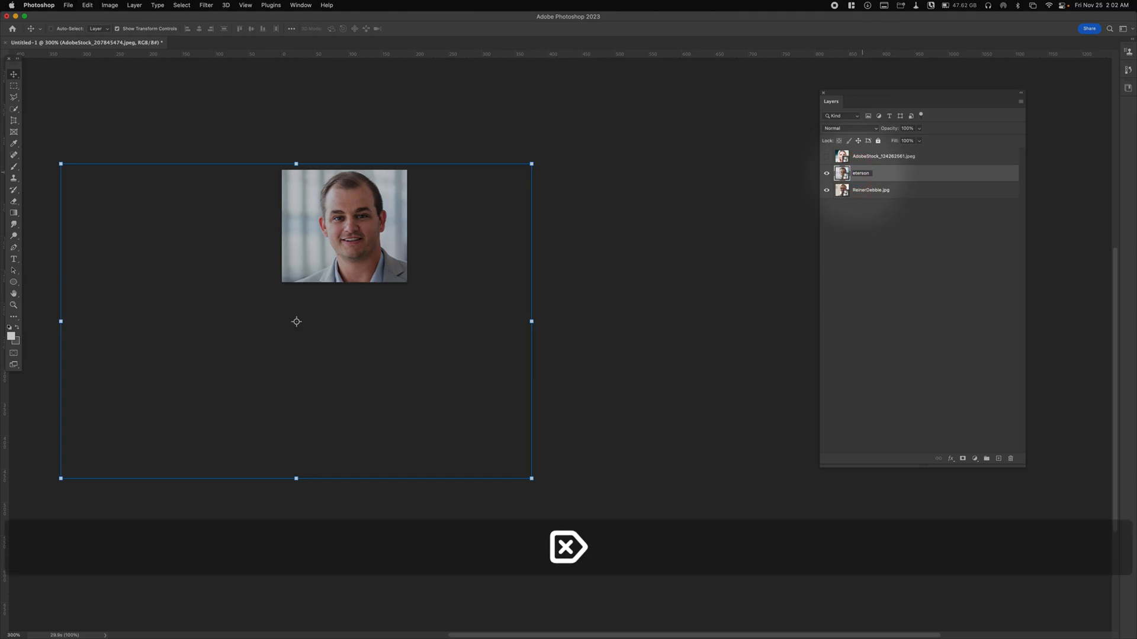
type("P")
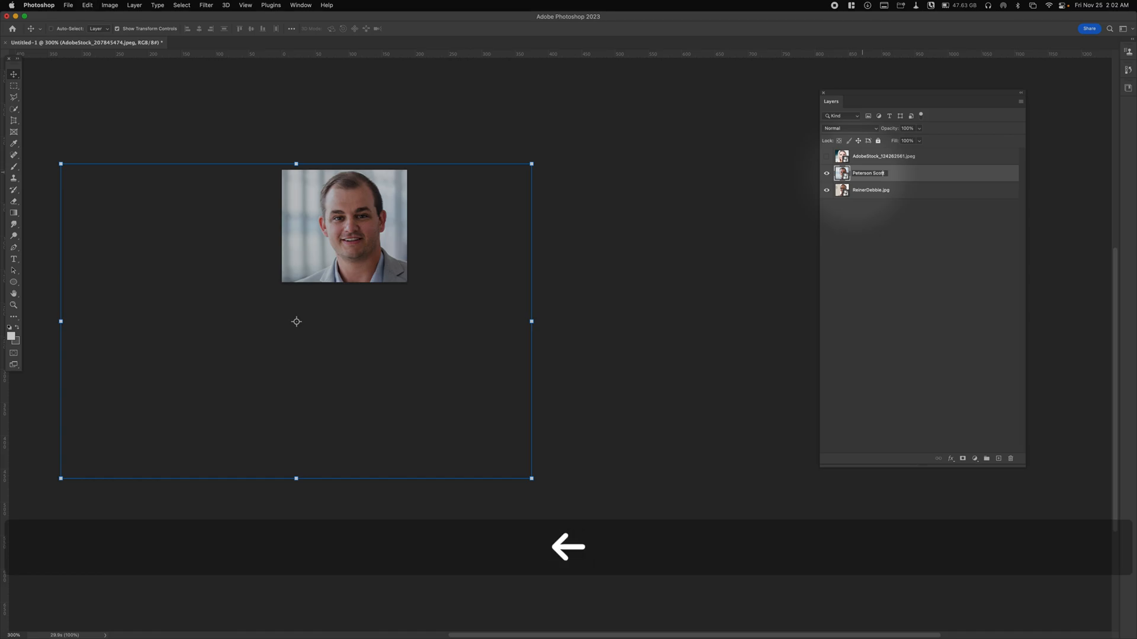
key("BackSpace")
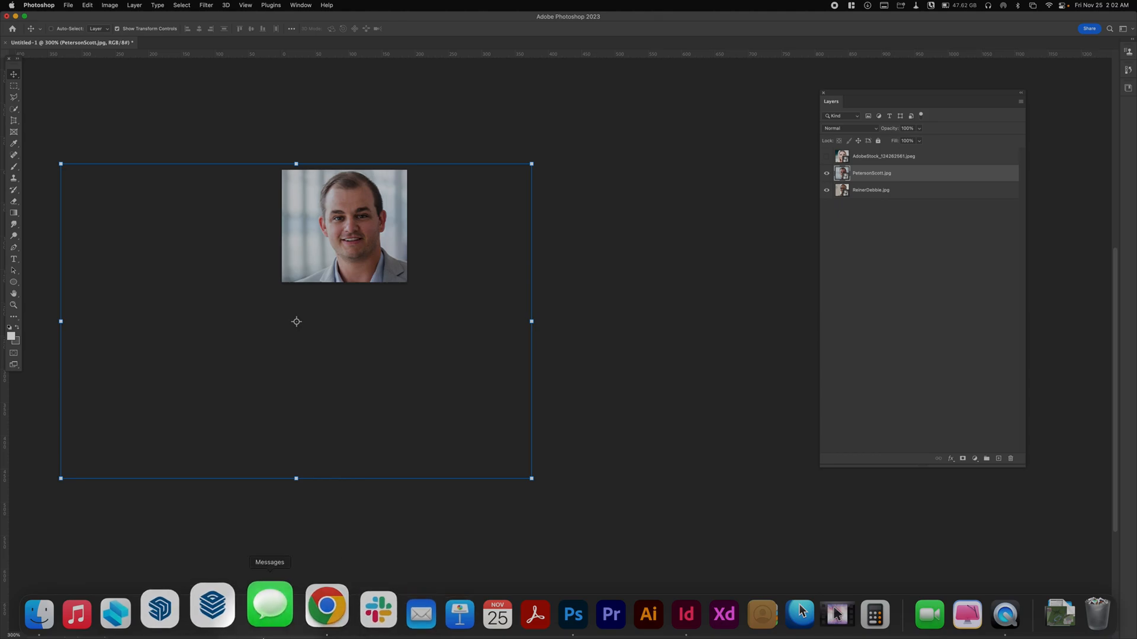
- Switch to Airtable in Chrome, copy the second record's agent name from the A_Name column, and return to Photoshop
left_click(316, 615)
left_click(382, 144)
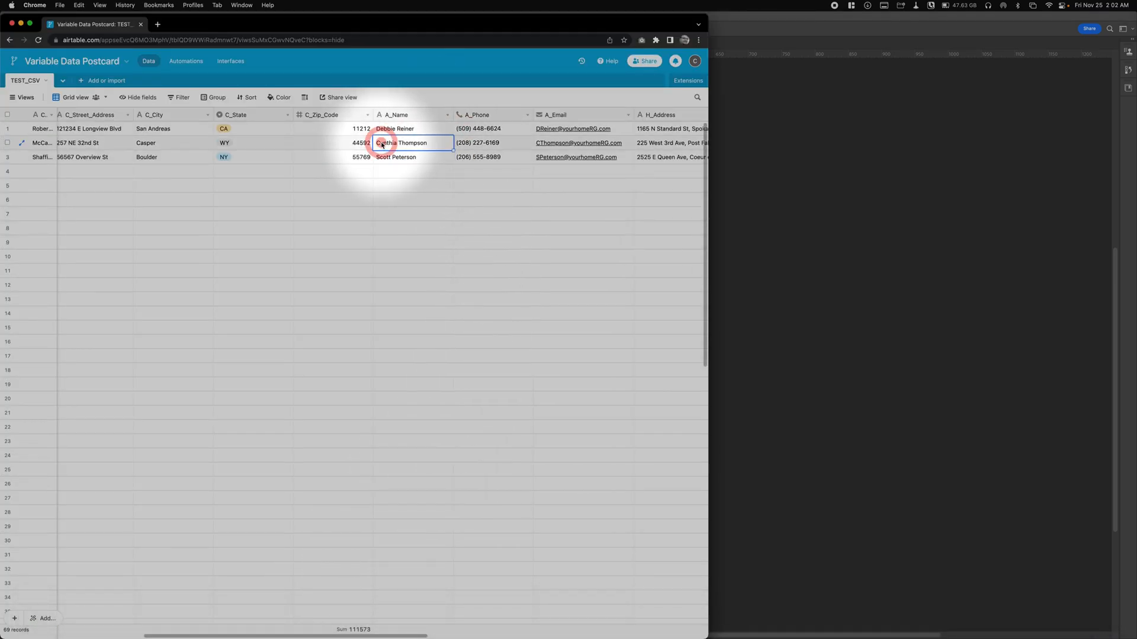
key("super+a")
key("super+c")
left_click(959, 170)
scroll(636, 302, "left", 2)
left_click(629, 313)
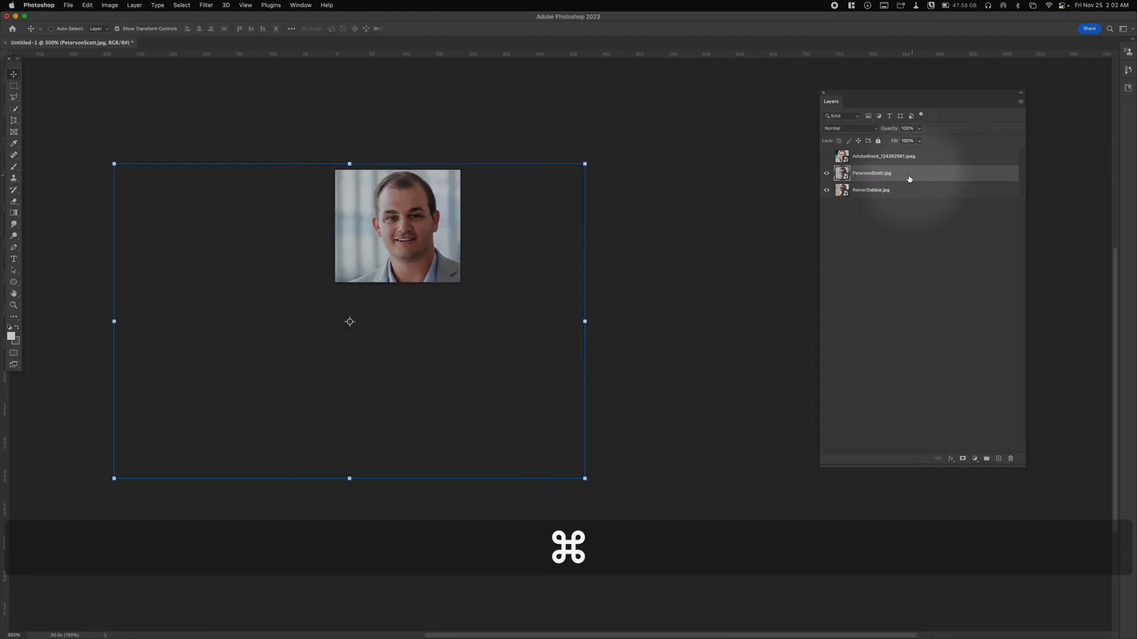
- Show the AdobeStock_124262561.jpeg layer and rename it with the agent's last name followed directly by the first name, ending in .jpg
left_click(827, 156)
left_click(868, 156)
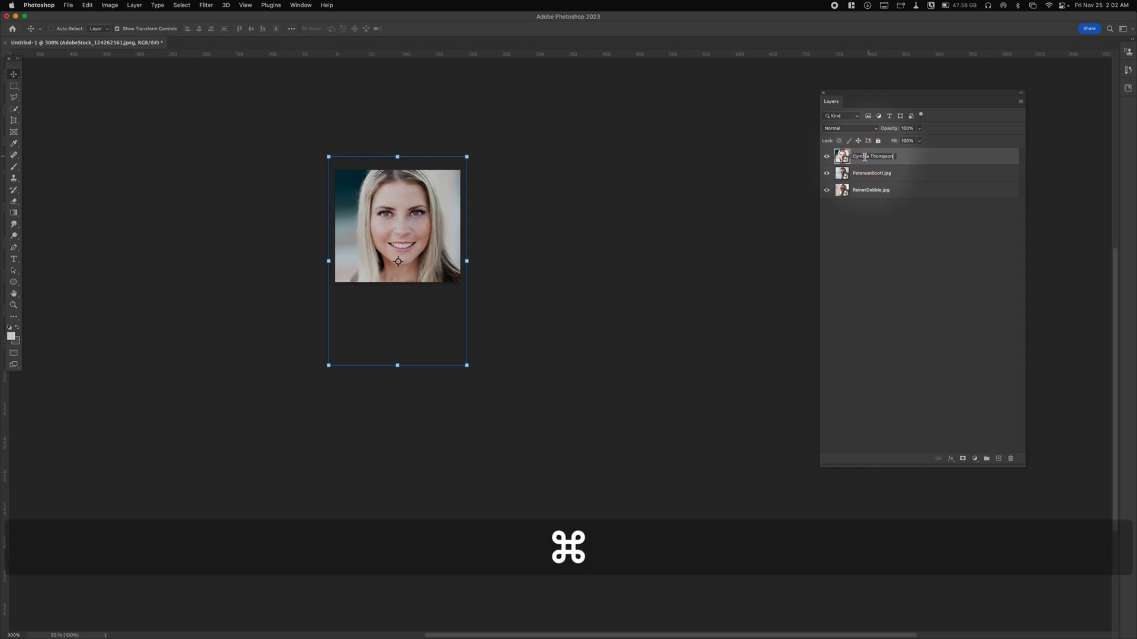
double_click(857, 158)
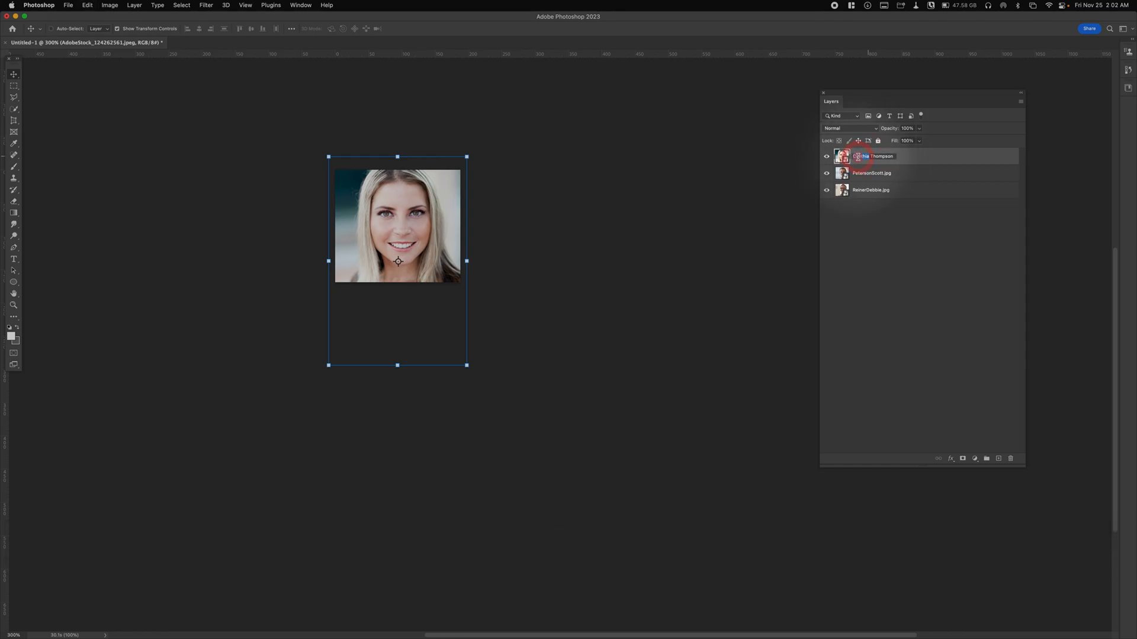
key("super+x")
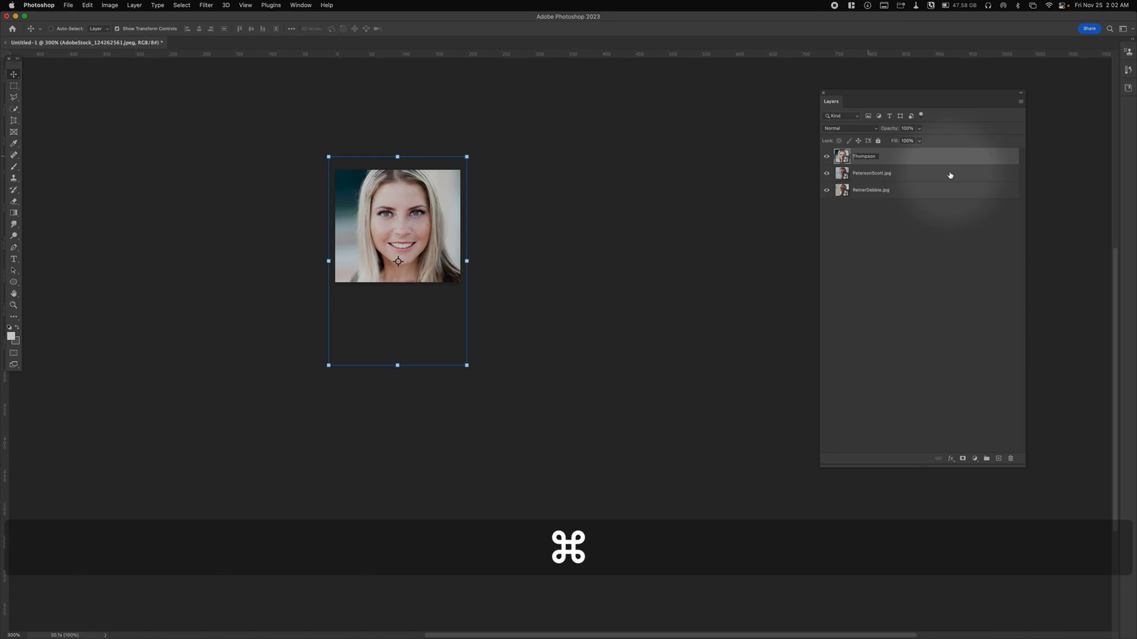
key("Down")
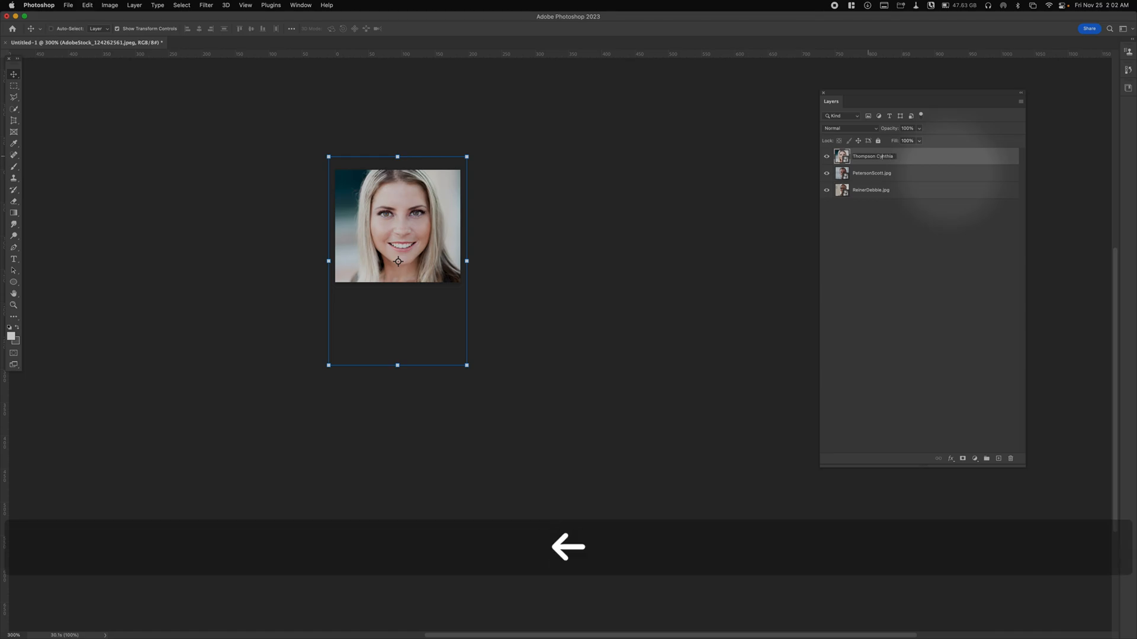
key("BackSpace")
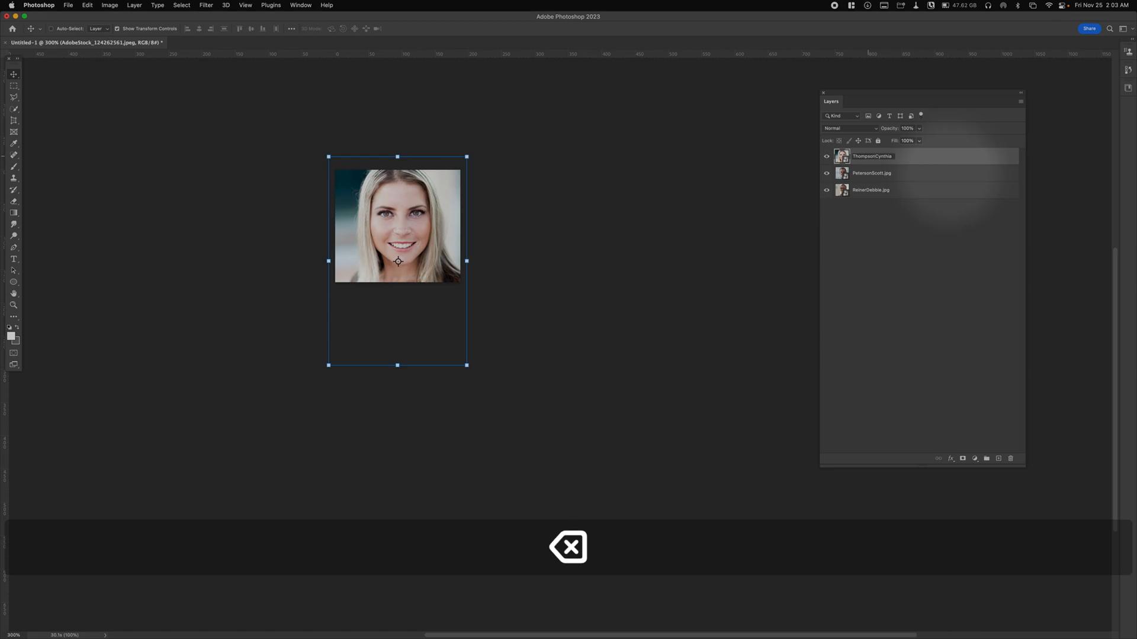
key("Down")
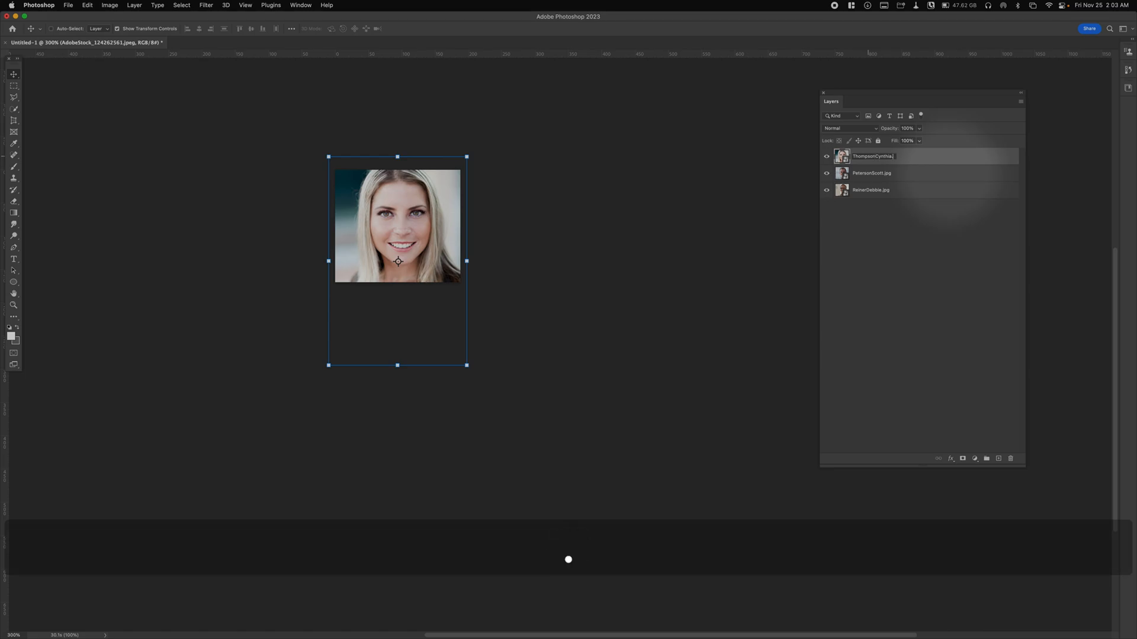
key("Return")
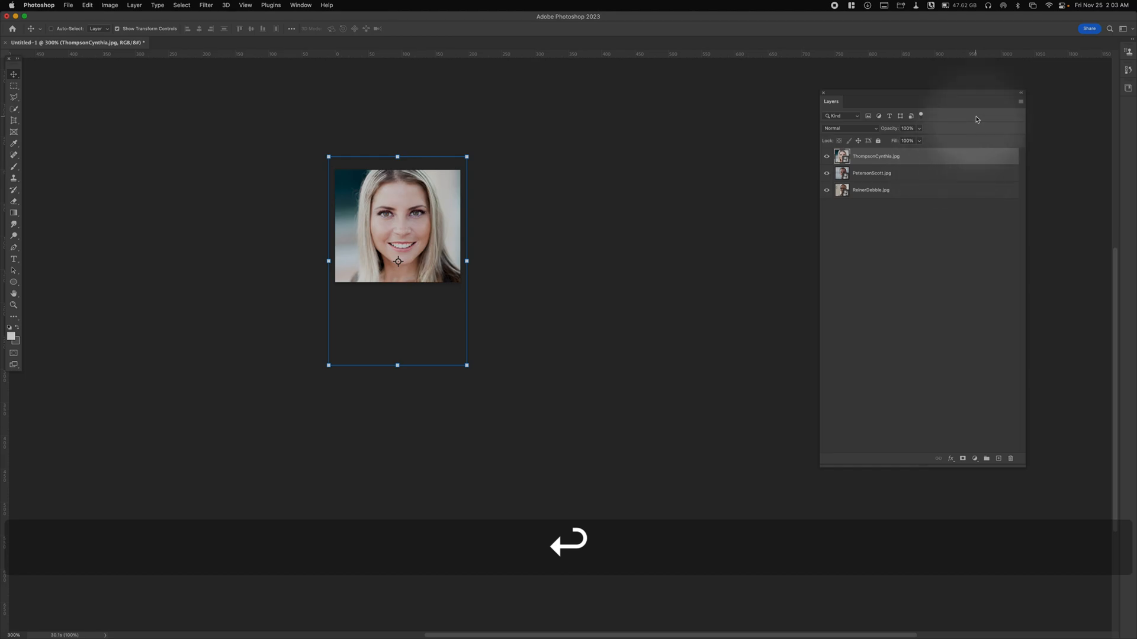
left_click(929, 359)
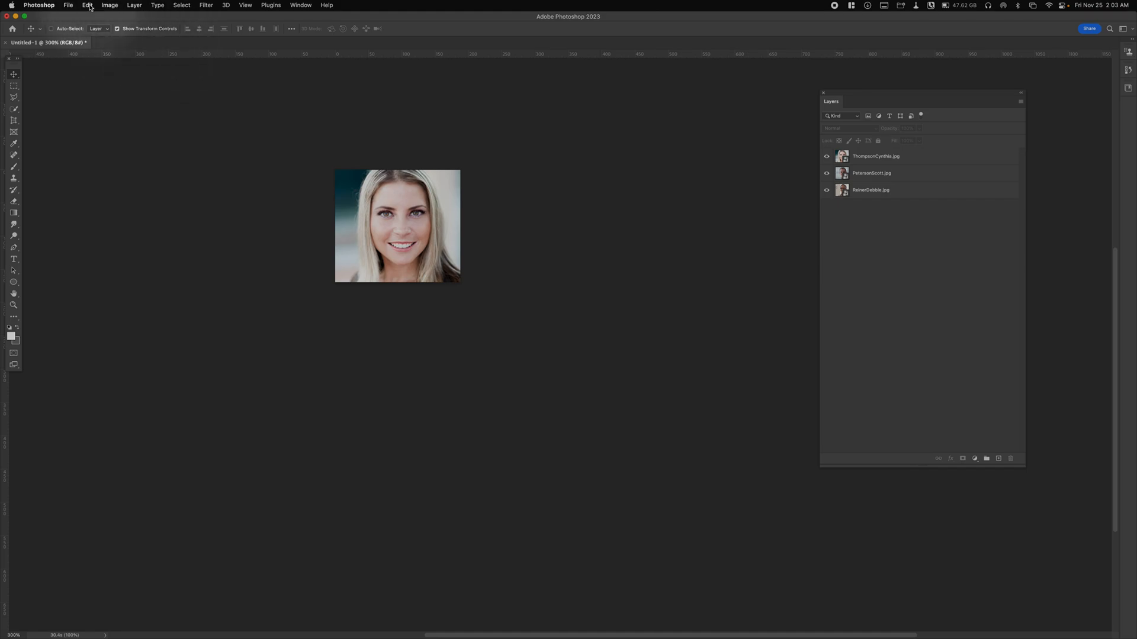
- Start saving the document and browse to the Images folder on the Desktop as the location
key("super")
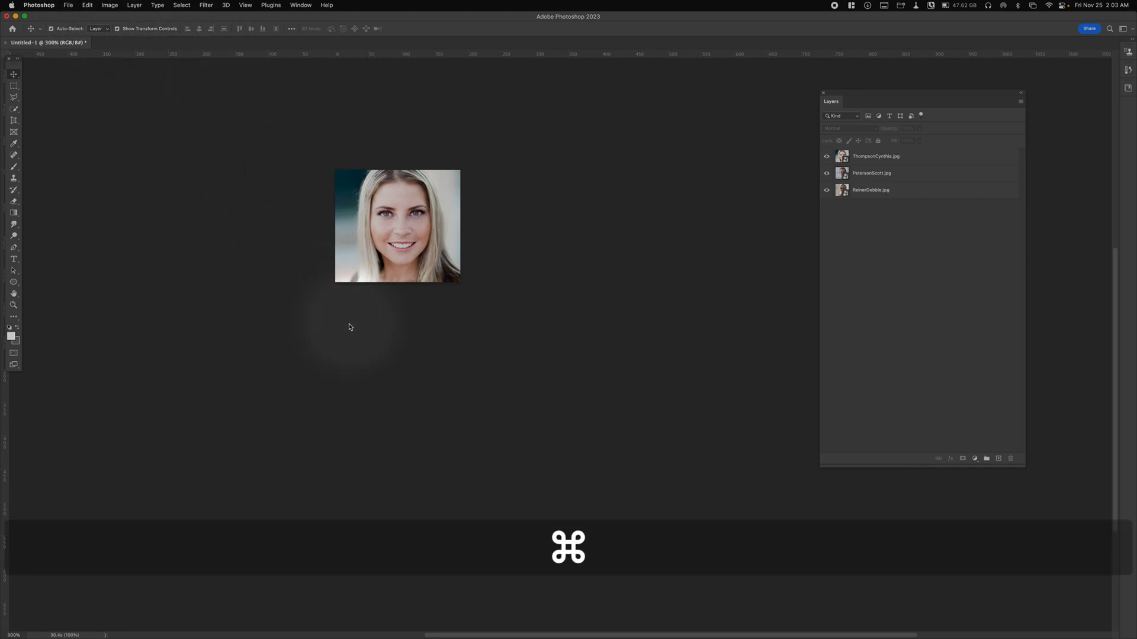
key("super+s")
left_click(286, 119)
left_click(381, 219)
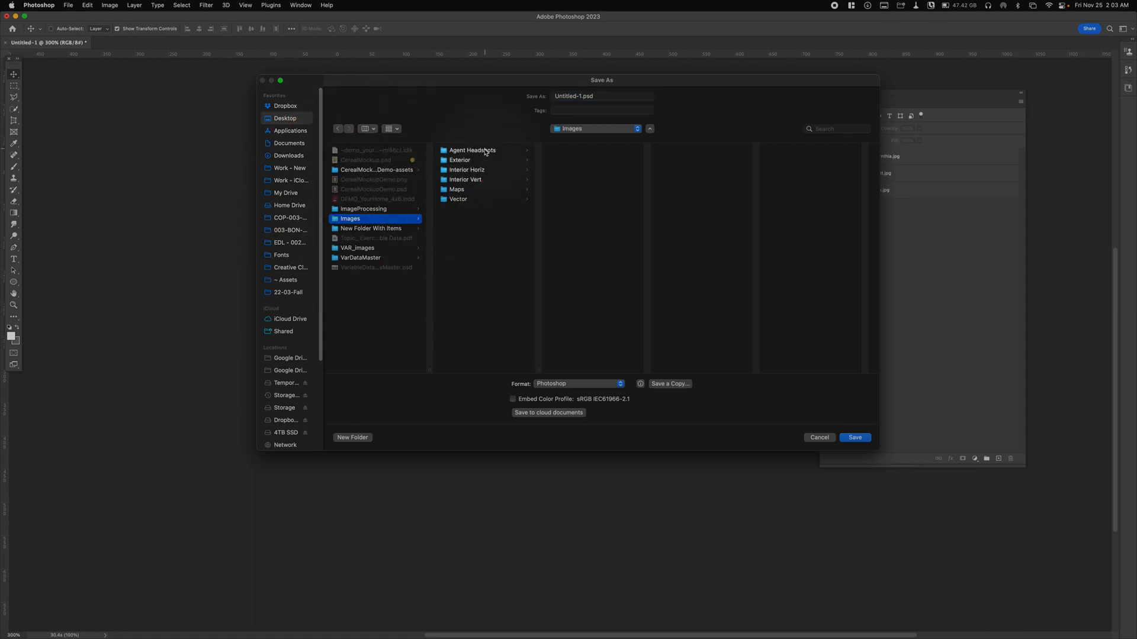
left_click(484, 151)
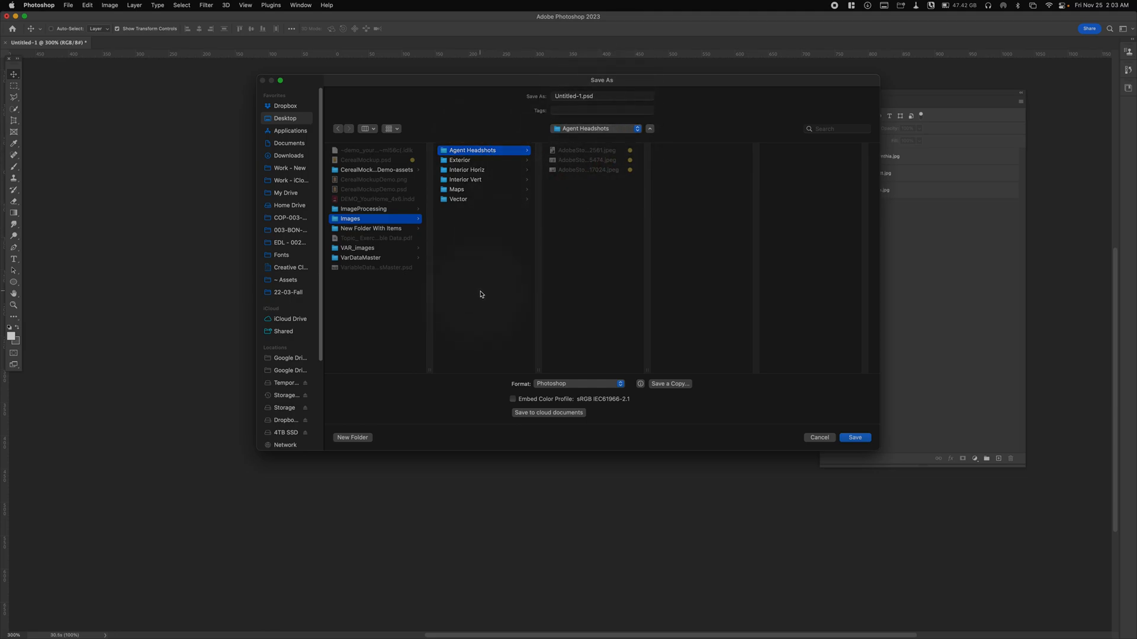
left_click(473, 239)
- Create a folder named ProcessedImages inside the Images folder for the save location
left_click(355, 437)
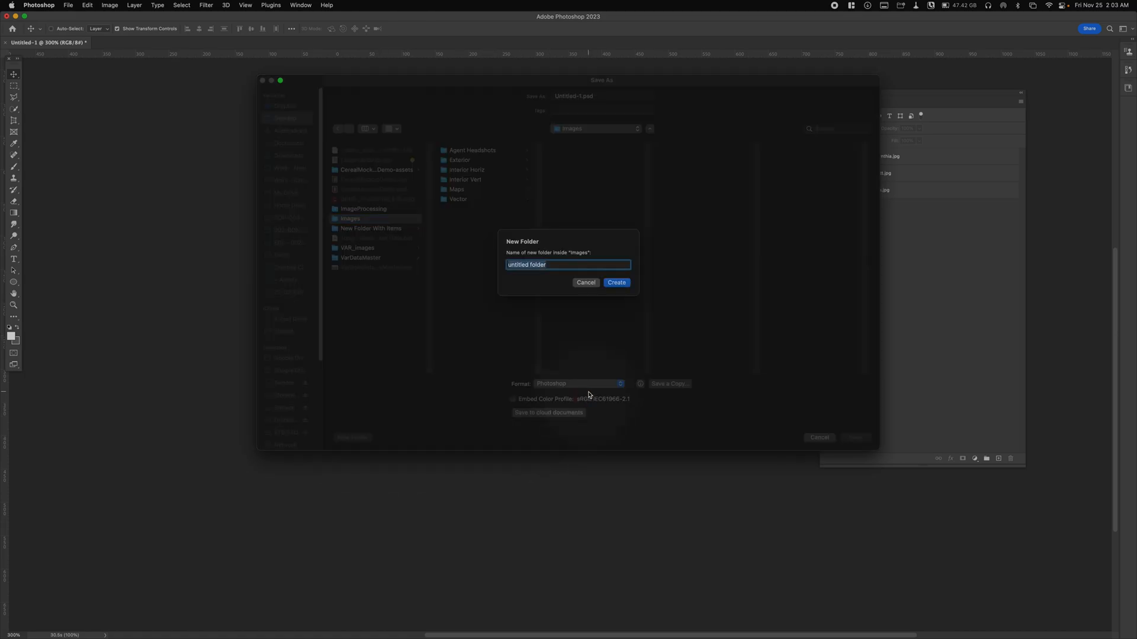
type("P")
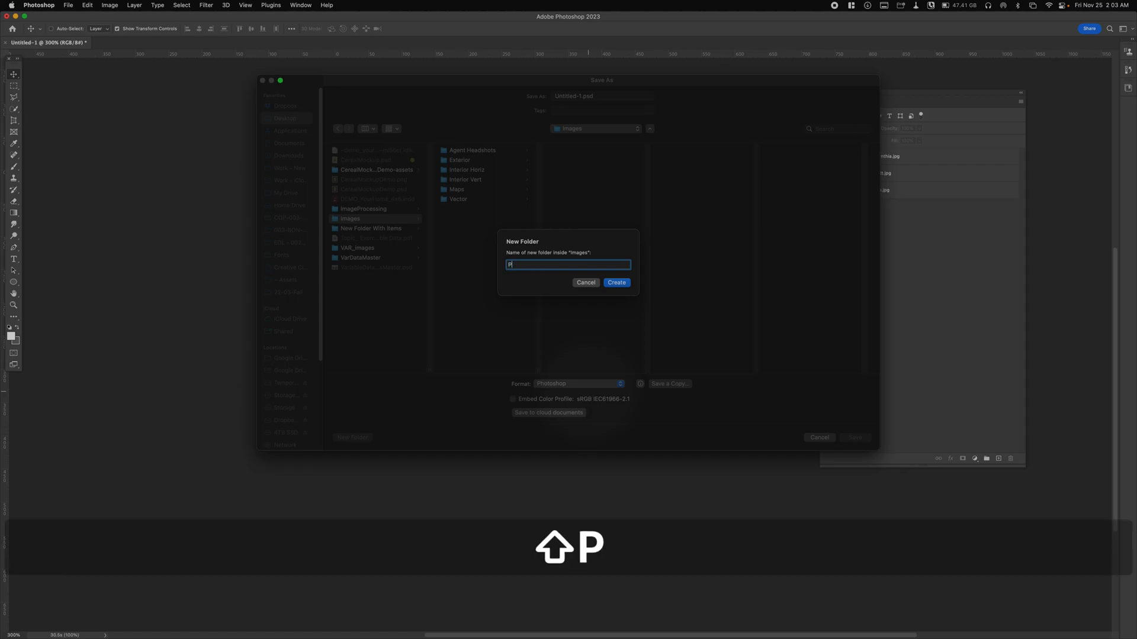
type("roces")
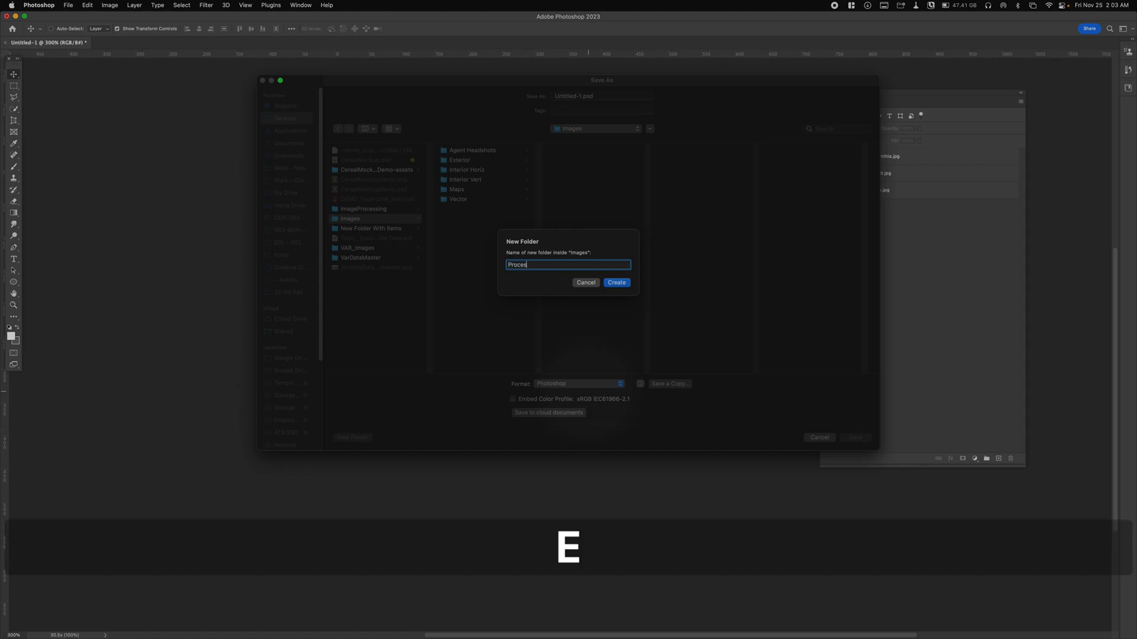
type("sedImagezs")
key("BackSpace")
key("BackSpace")
type("s")
left_click(625, 284)
- Name the file Agents.psd and save it in Photoshop format in the ProcessedImages folder
left_click(579, 97)
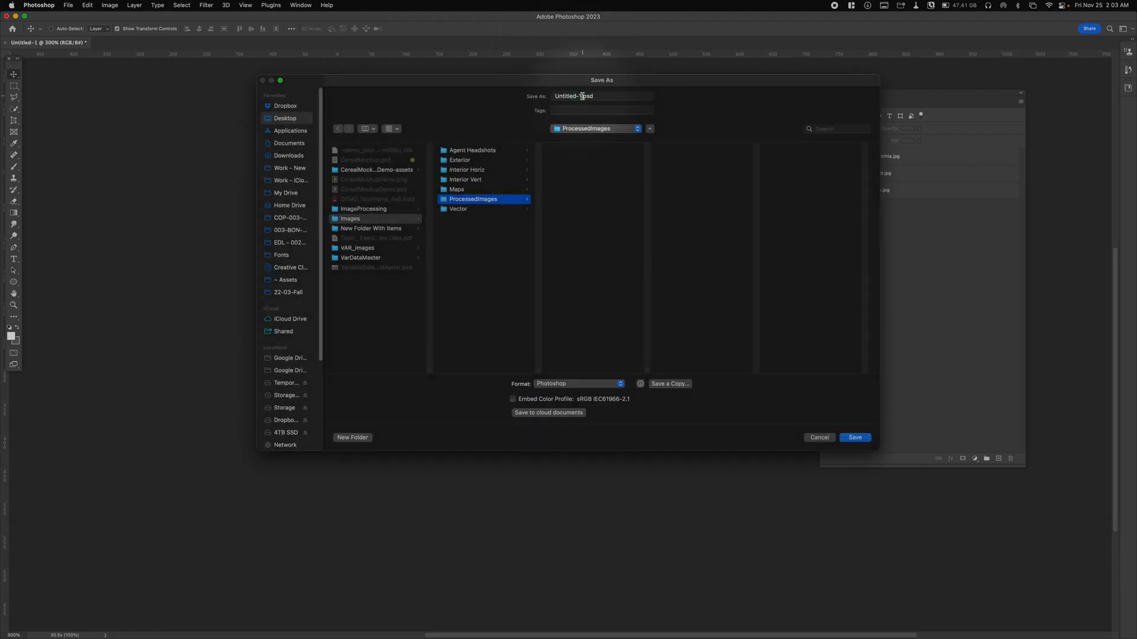
left_click_drag(582, 96, 527, 31)
type("Agents")
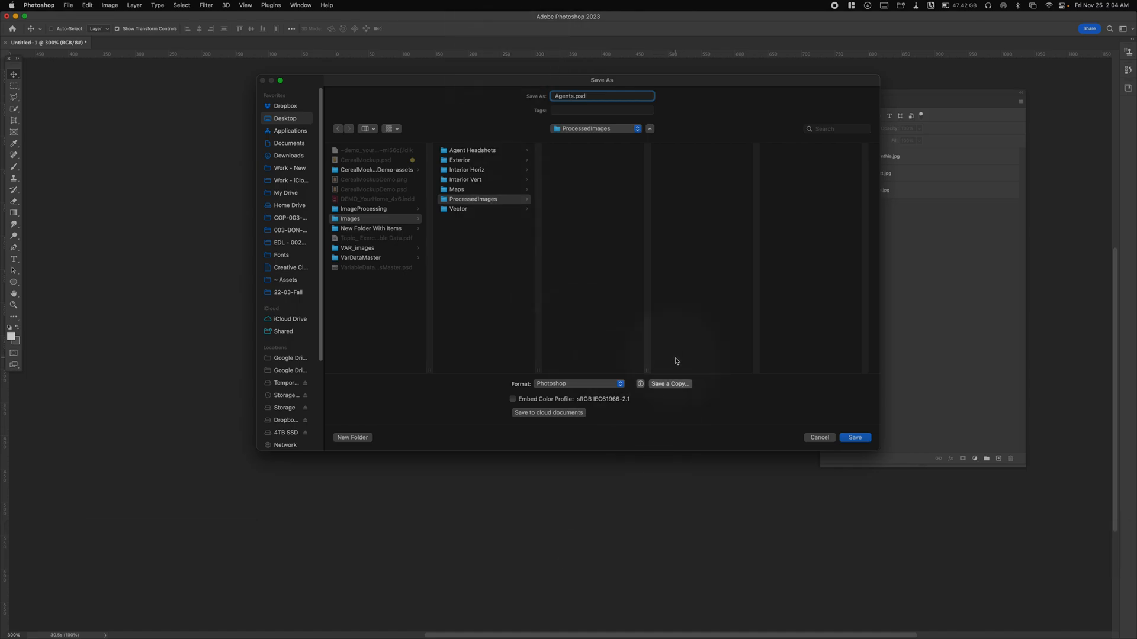
key("Return")
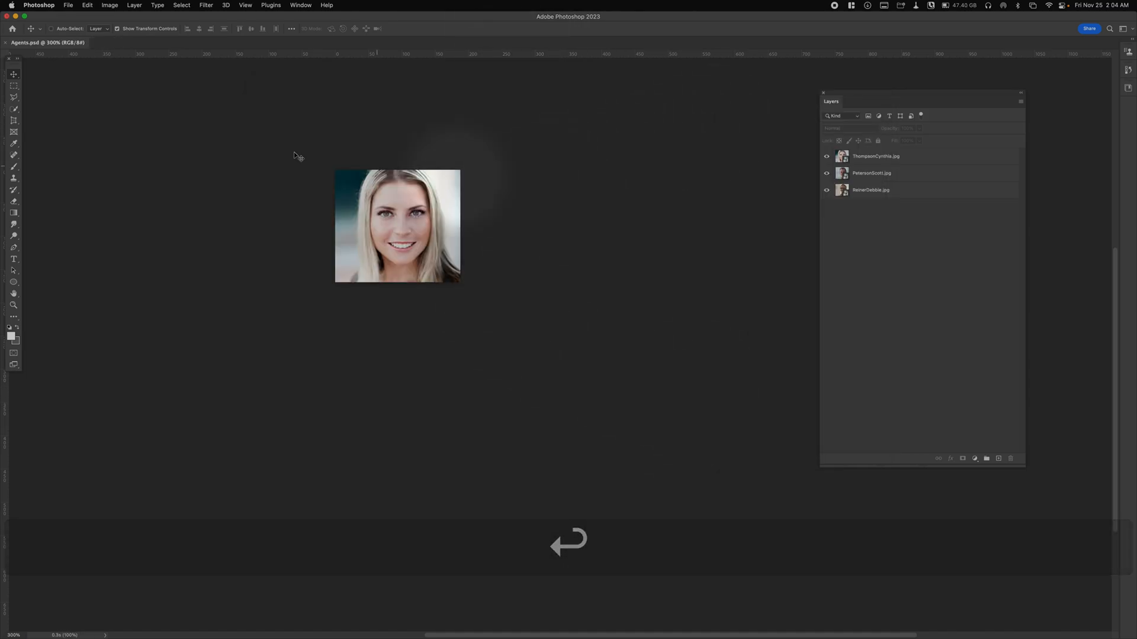
- Turn on Generate Image Assets for the Agents.psd document
left_click(38, 5)
mouse_move(68, 5)
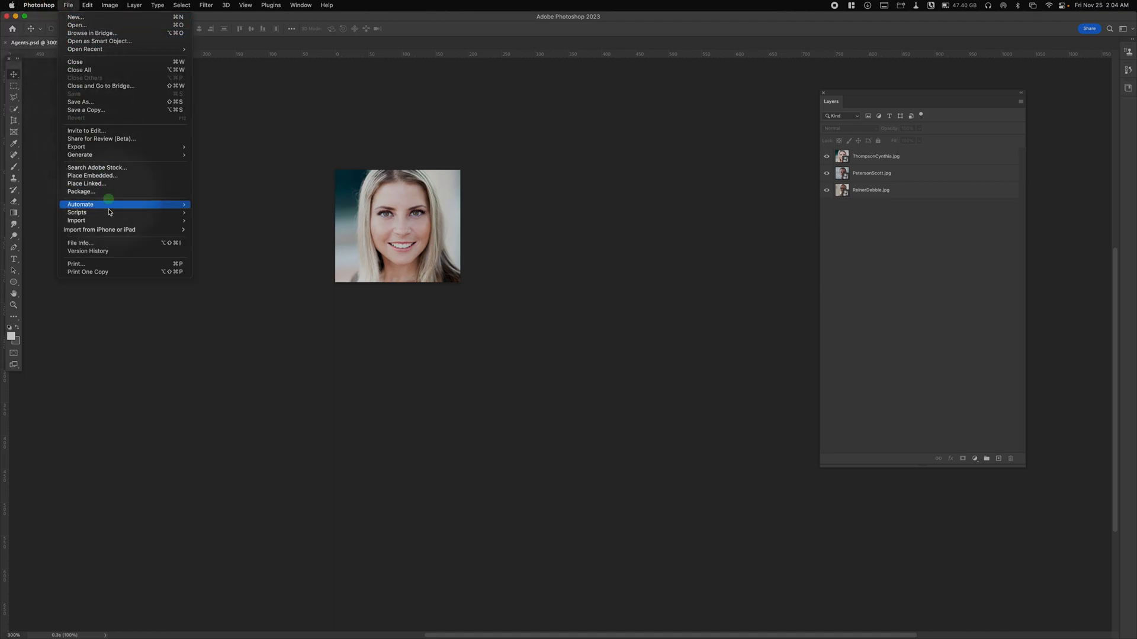
mouse_move(136, 154)
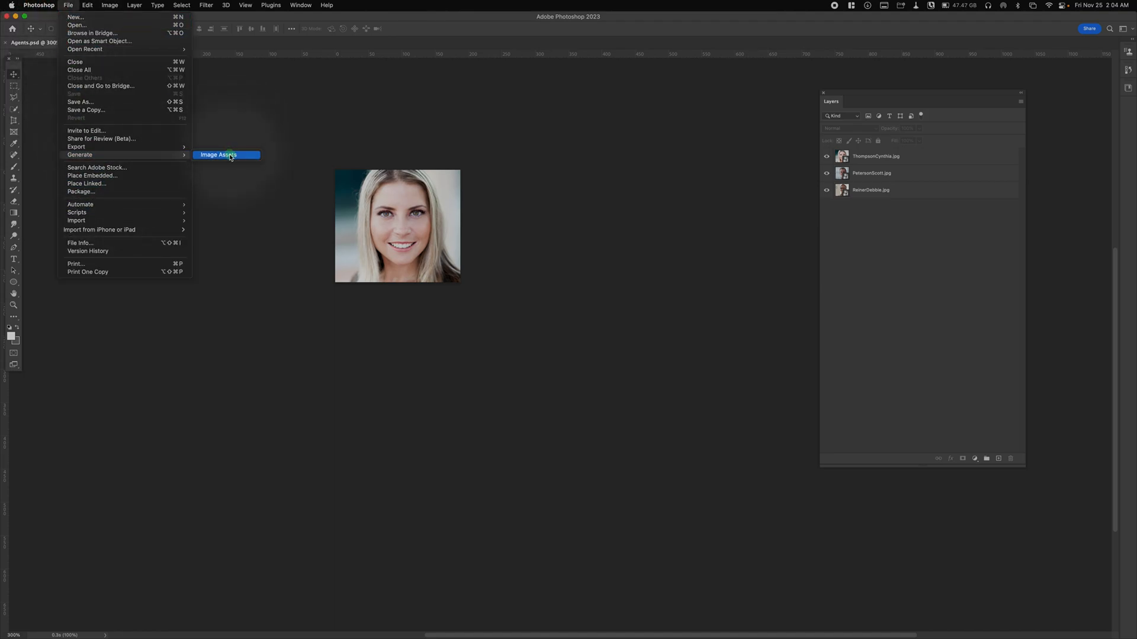
left_click(230, 156)
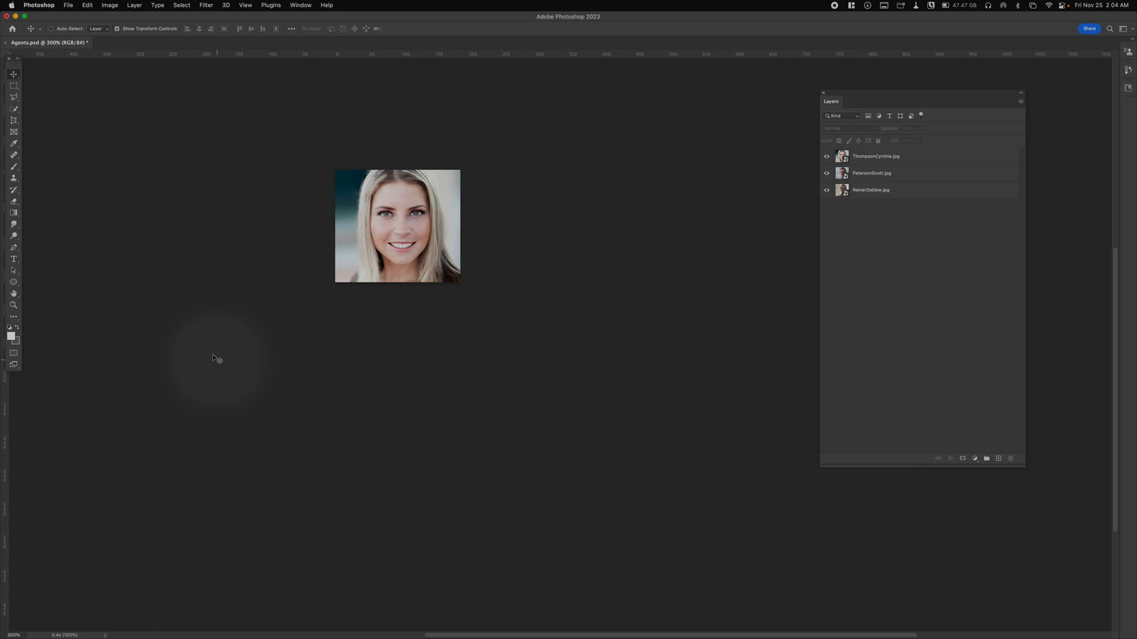
- Save the changes to Agents.psd and close the document
key("super")
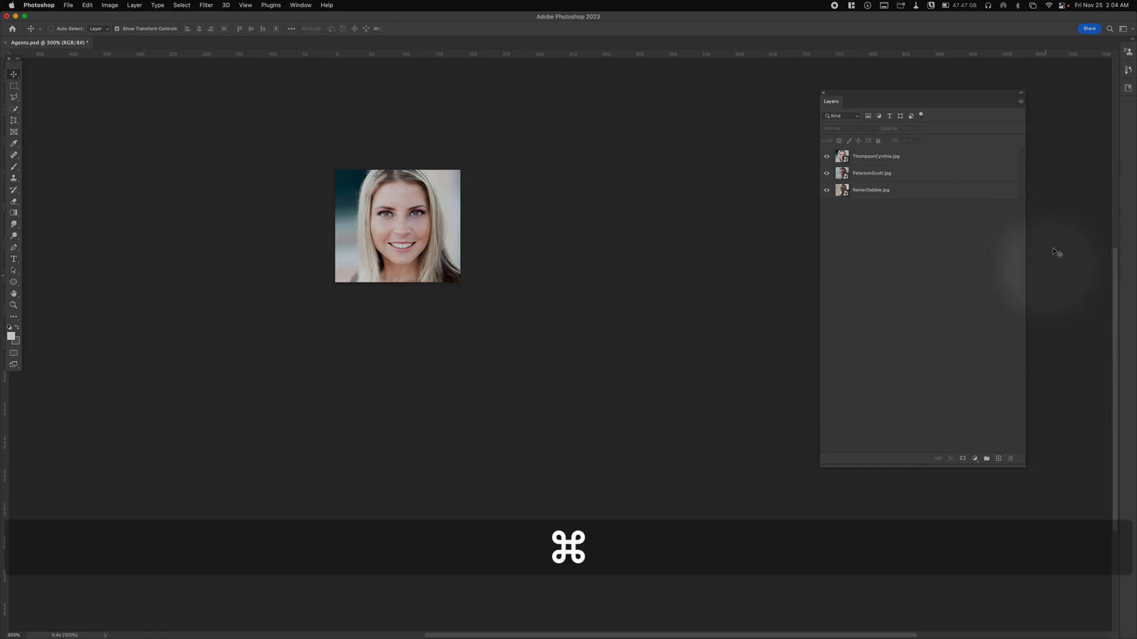
key("super+s")
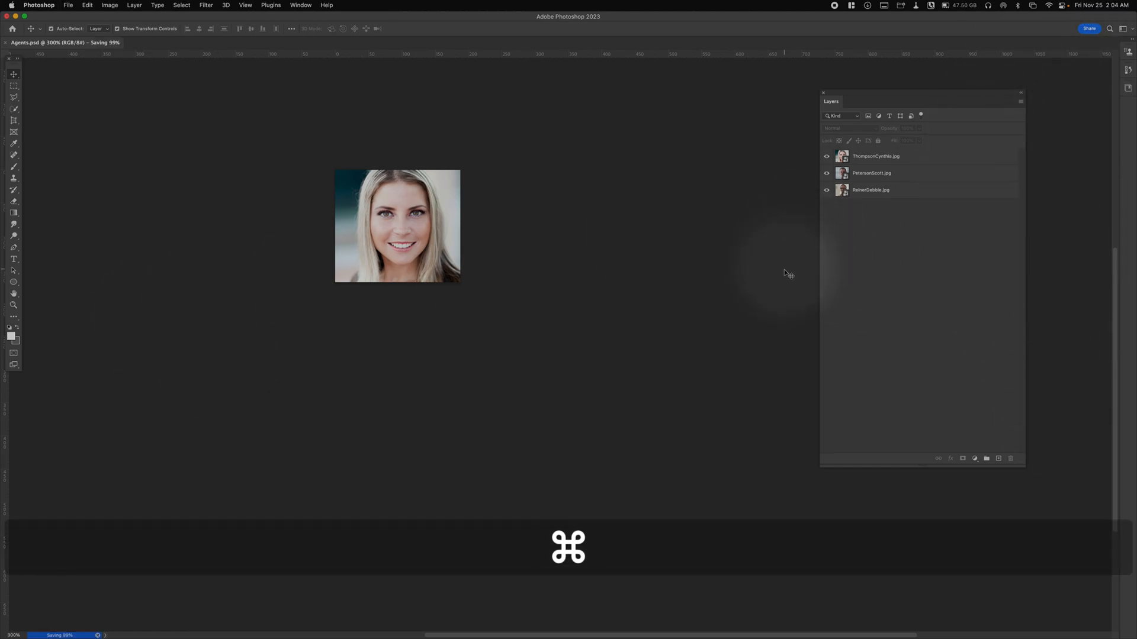
key("super+w")
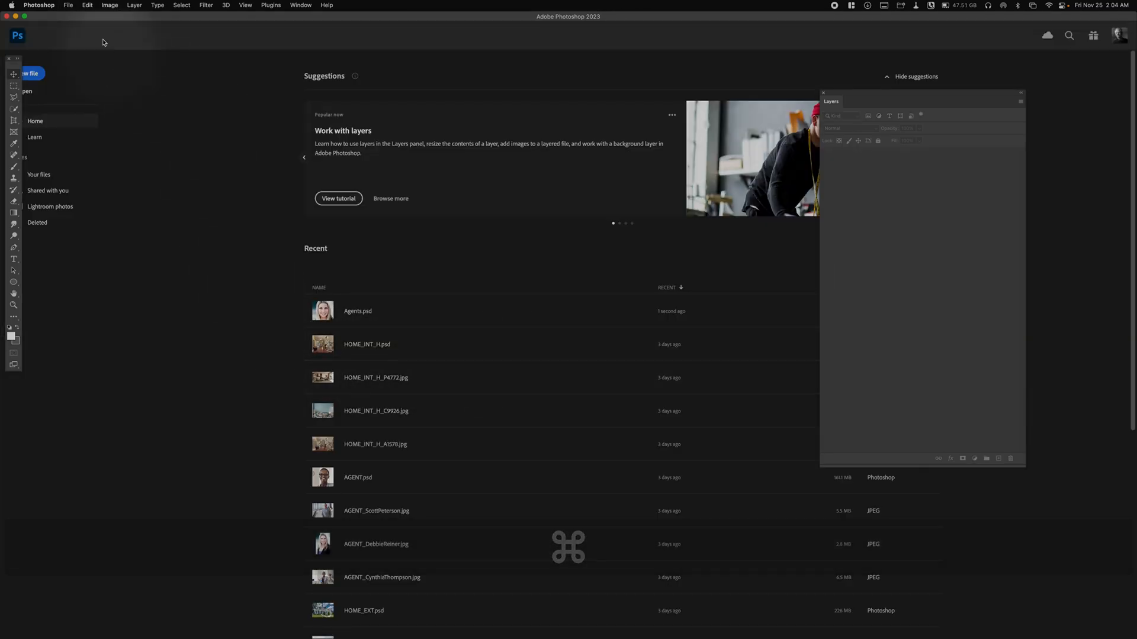
- Move the Photoshop and InDesign windows out of the way and open the desktop's Images folder in Finder
left_click(16, 17)
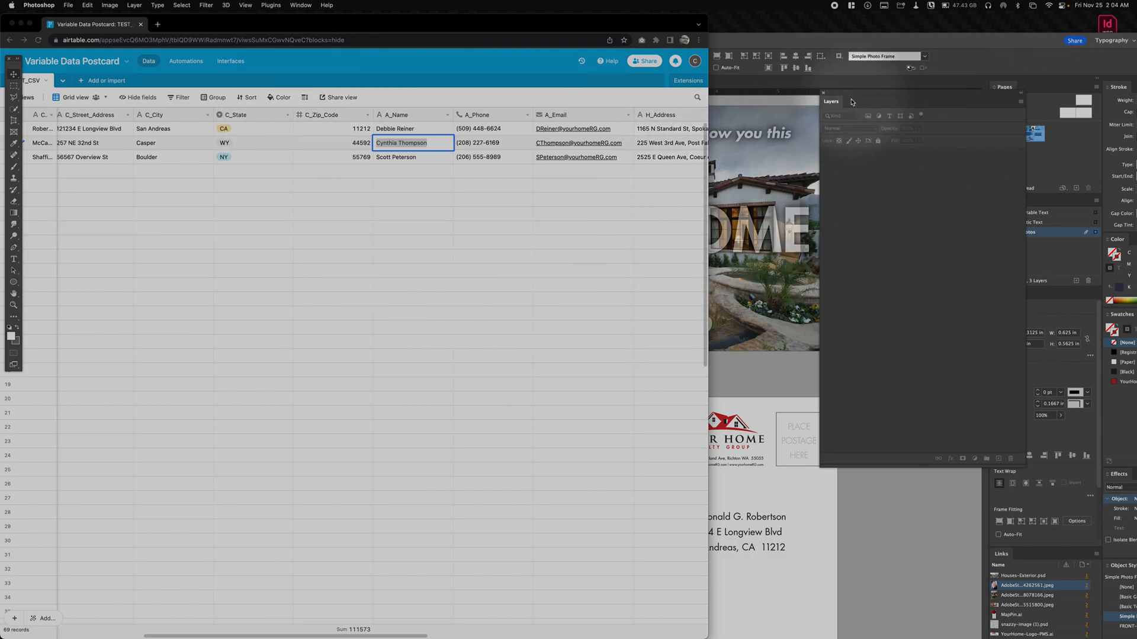
left_click(416, 432)
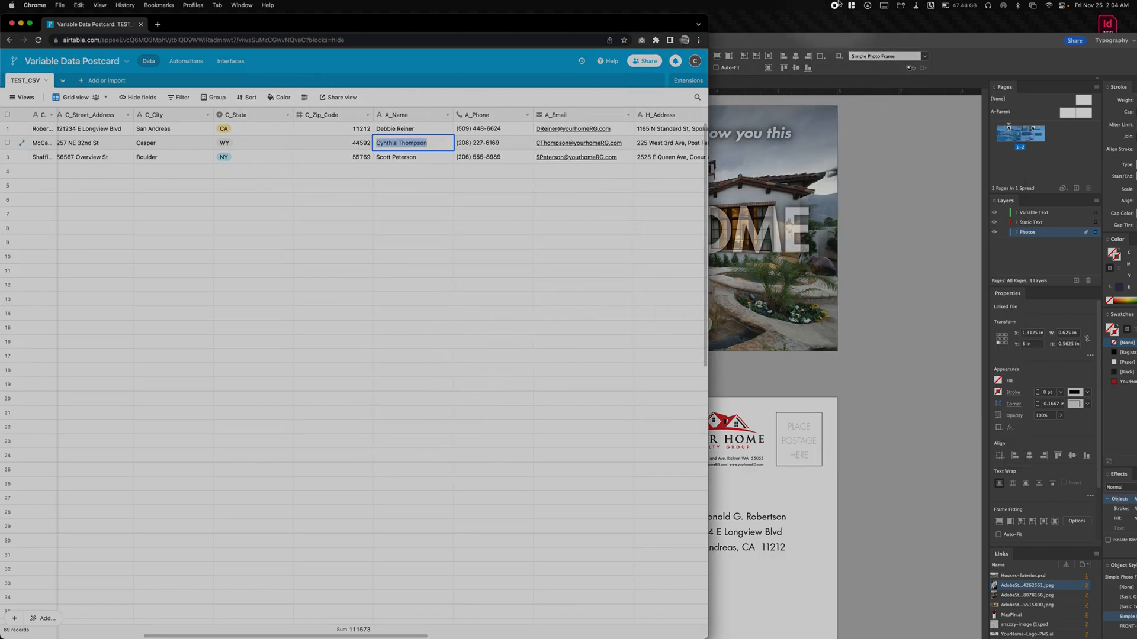
left_click(860, 46)
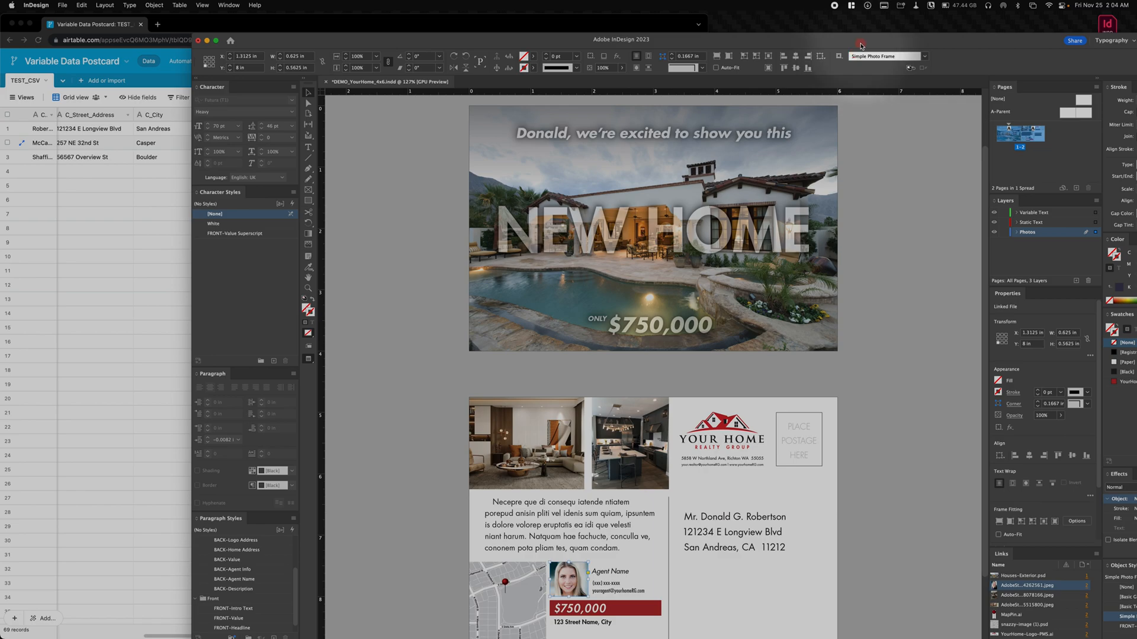
left_click_drag(860, 45, 769, 268)
left_click(1116, 74)
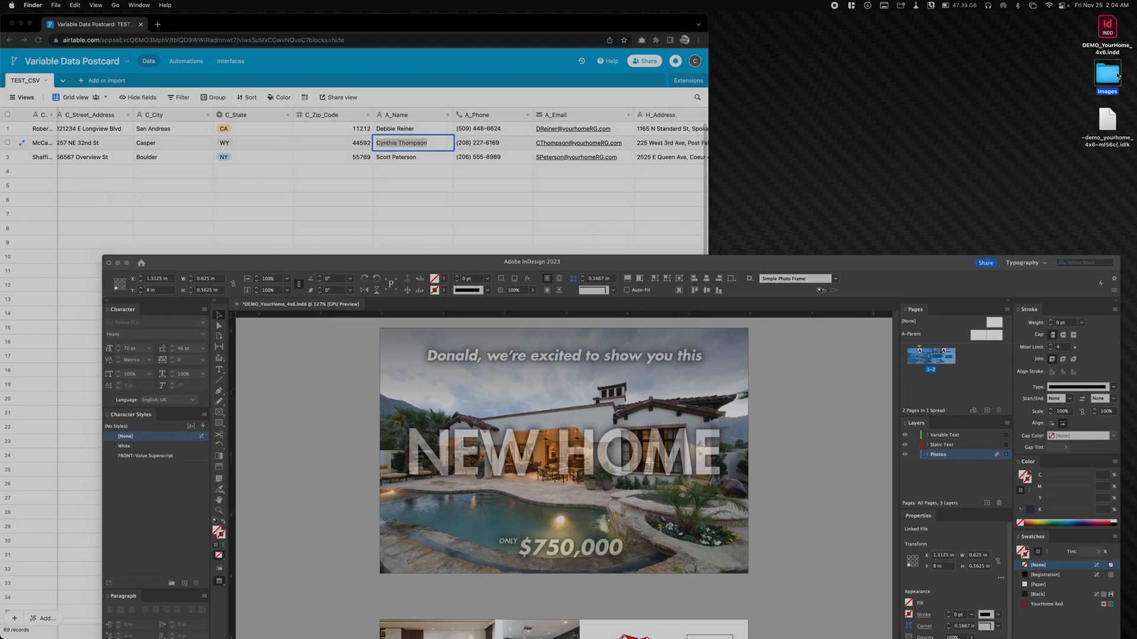
double_click(1117, 75)
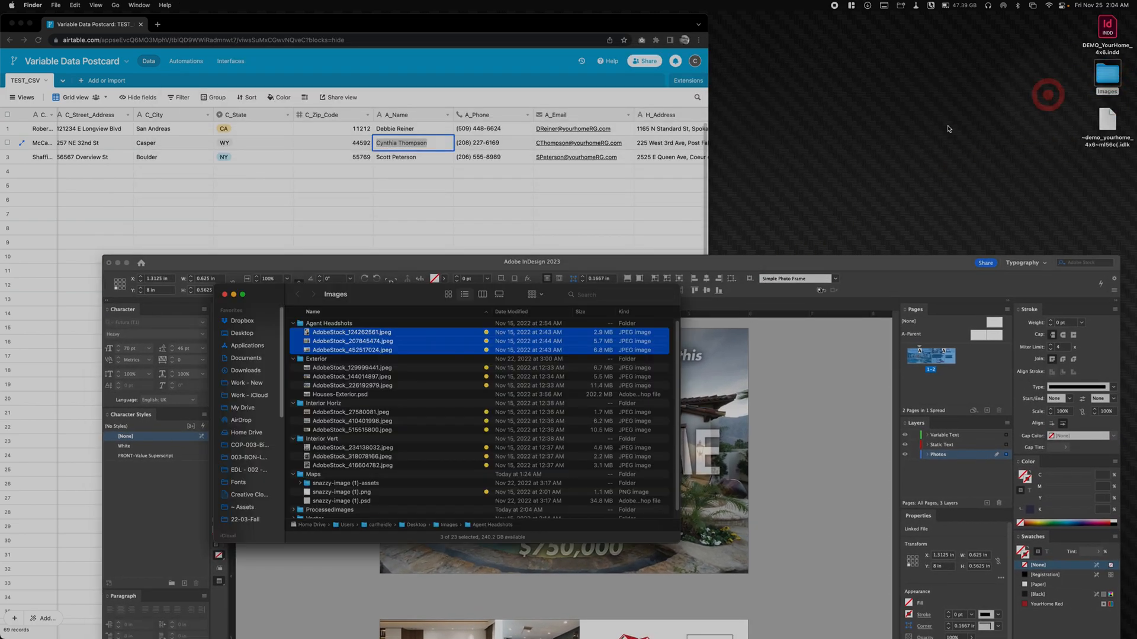
- Collapse the Agent Headshots and Exterior folders and expand ProcessedImages with its Agents-assets subfolder
left_click(293, 323)
left_click(293, 333)
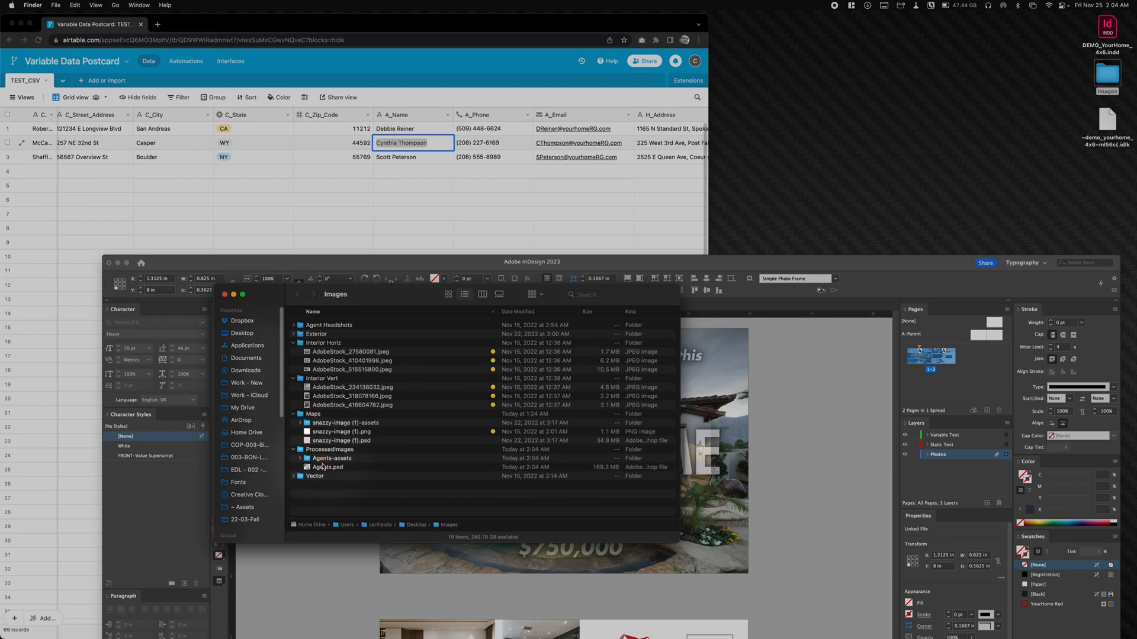
left_click(293, 451)
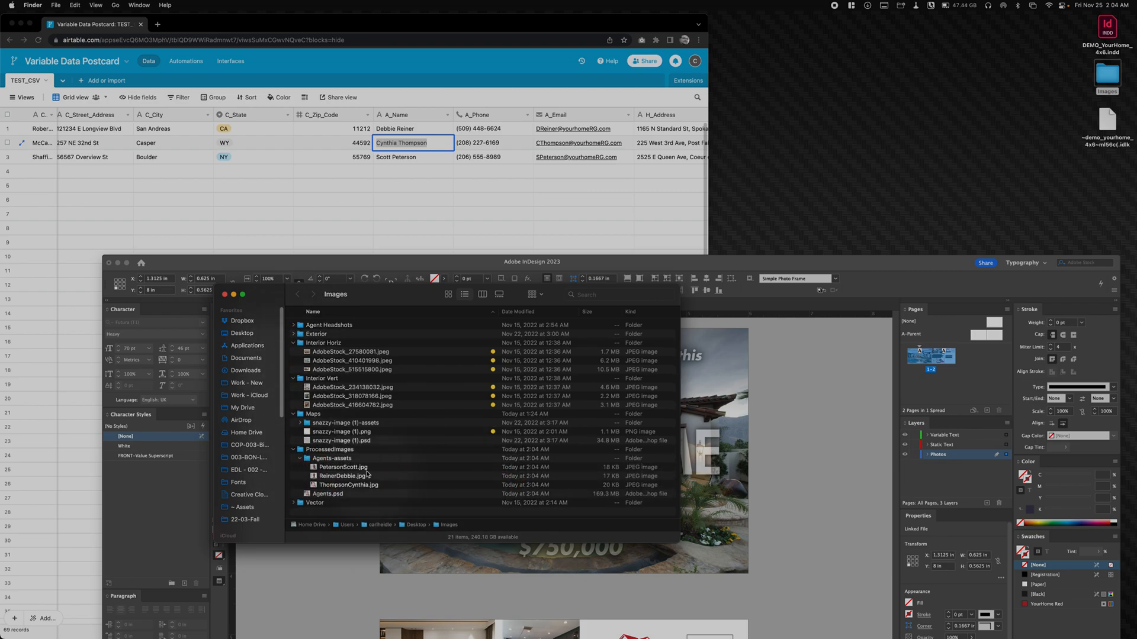
- Preview the three generated agent JPG files in the Agents-assets folder one after another
left_click(366, 470)
key("space")
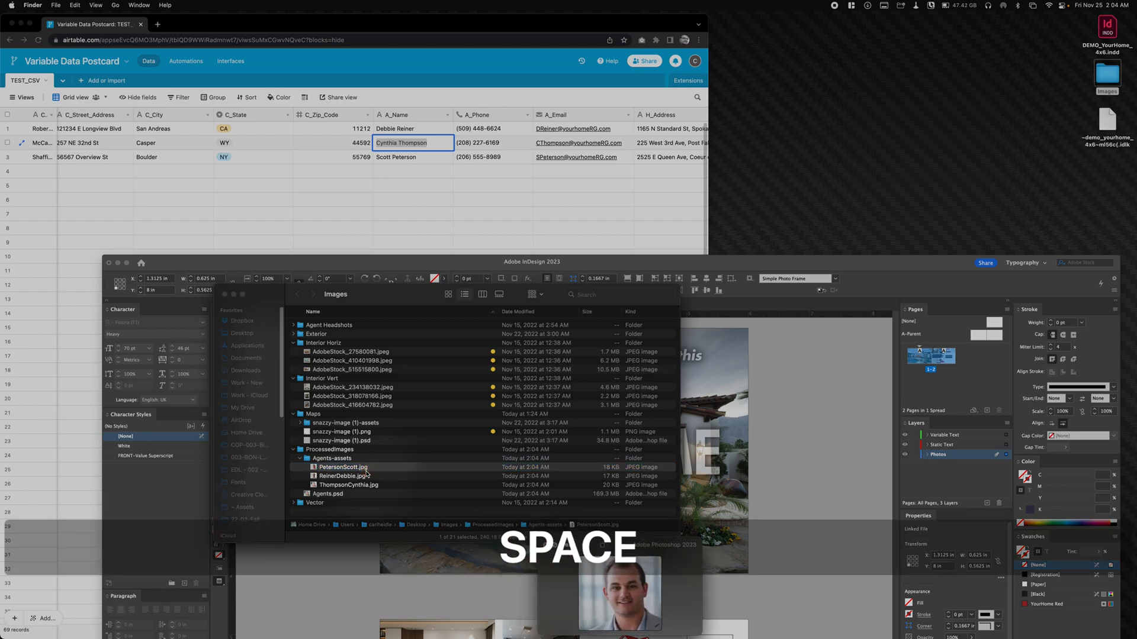
key("Down")
key("Down")
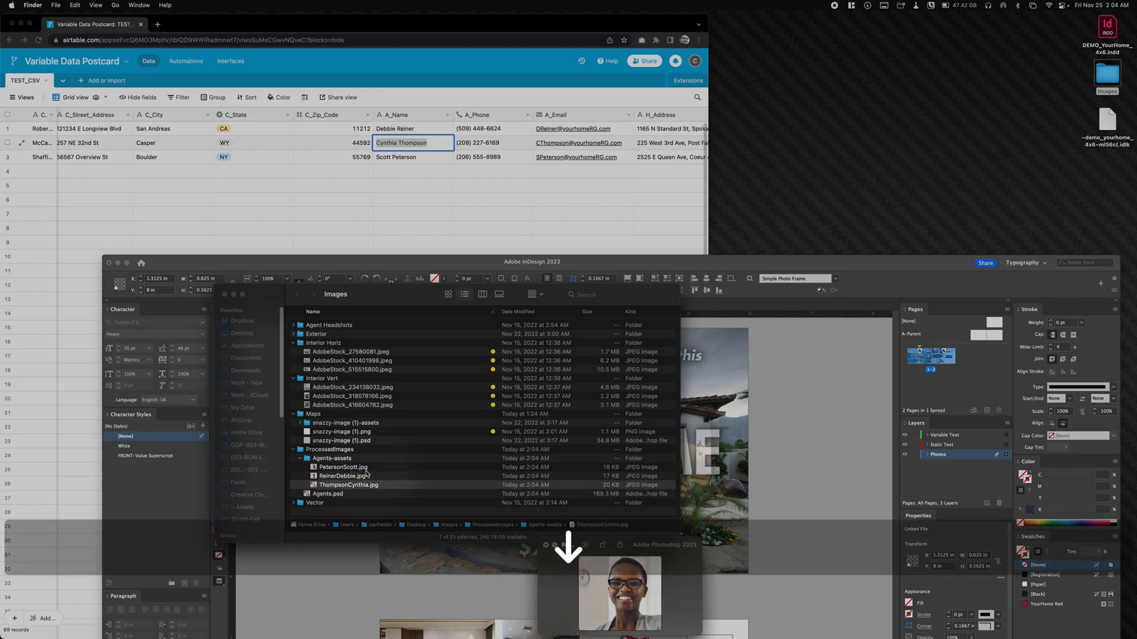
- Preview the agent JPG files in Agents-assets again, going back up to the first file, and close the preview
key("Up")
key("Up")
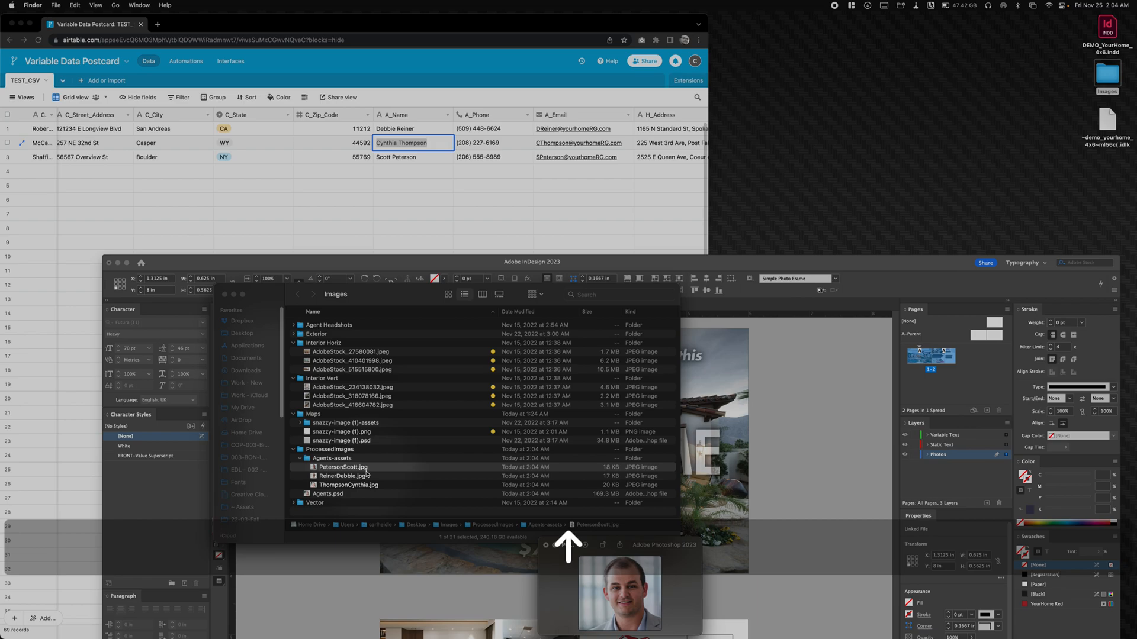
scroll(343, 219, "right", 2)
left_click(421, 467)
key("space")
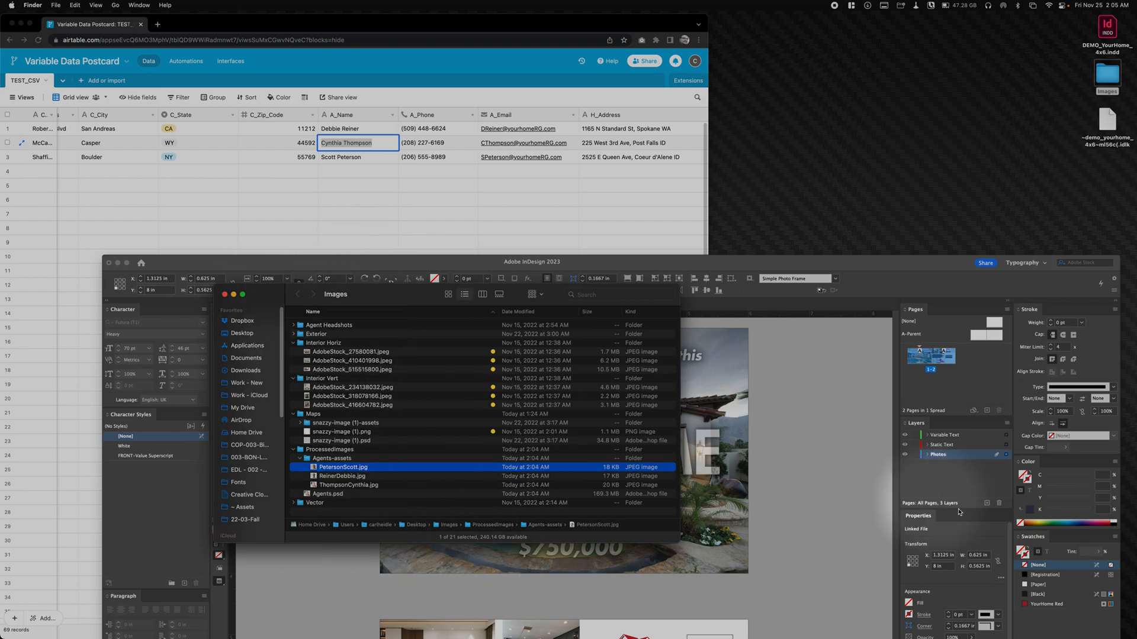
key("space")
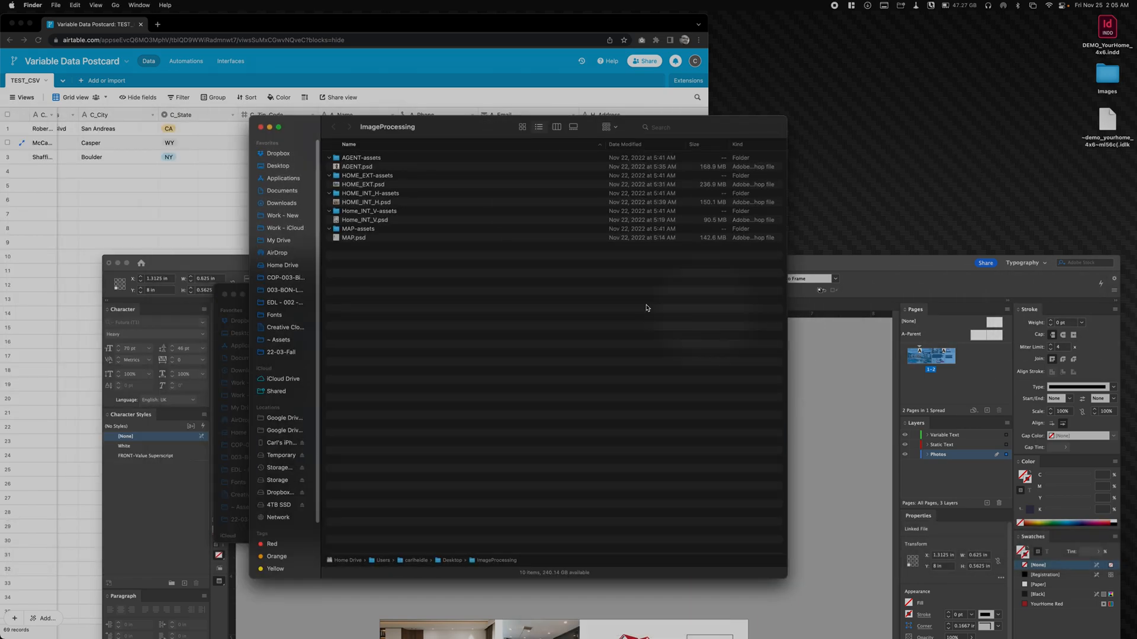
- Open the desktop's ImageProcessing folder in Finder and collapse its assets subfolders to review the PSD files
right_click(261, 301)
left_click(554, 393)
left_click(329, 159)
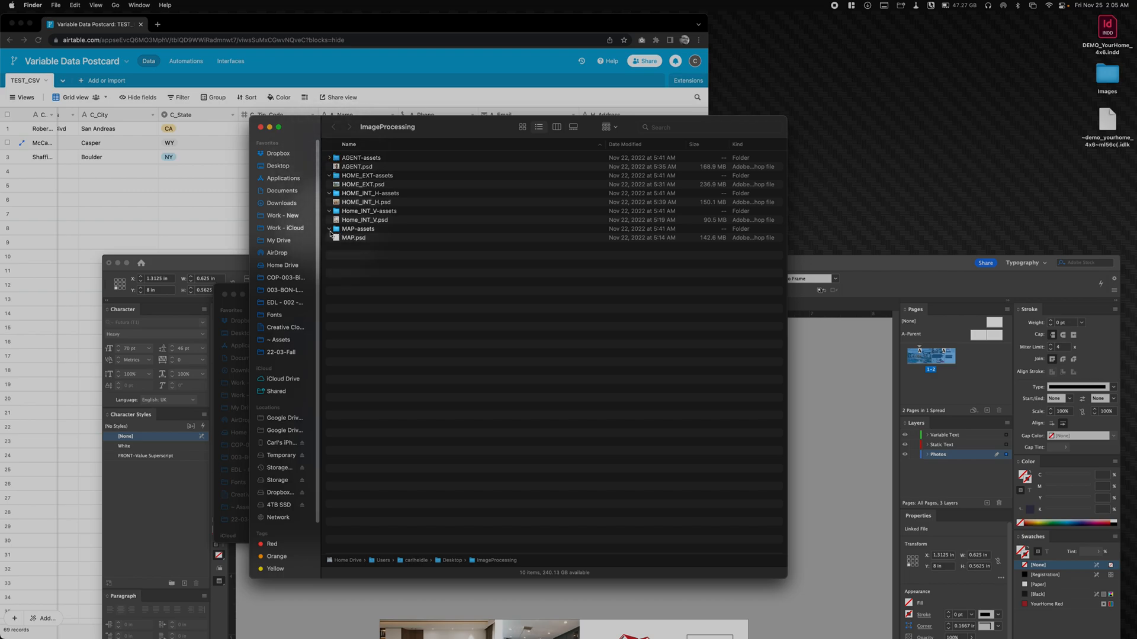
left_click(330, 212)
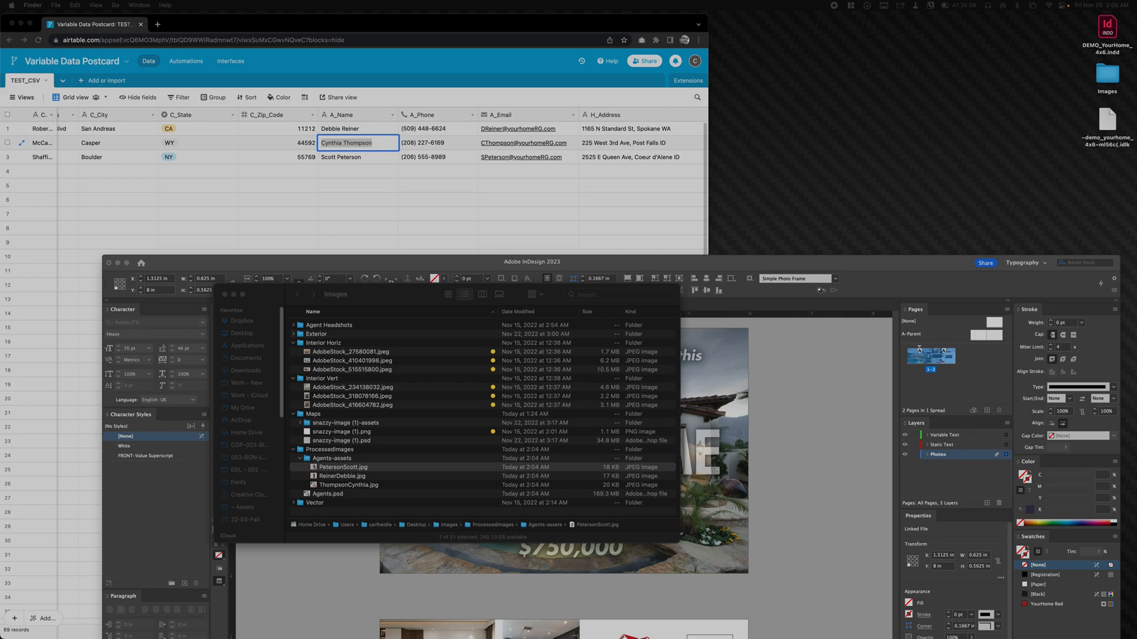
- Bring up the desktop's VAR_images folder in Finder and move its window clear of the Images window
left_click_drag(718, 19, 558, 128)
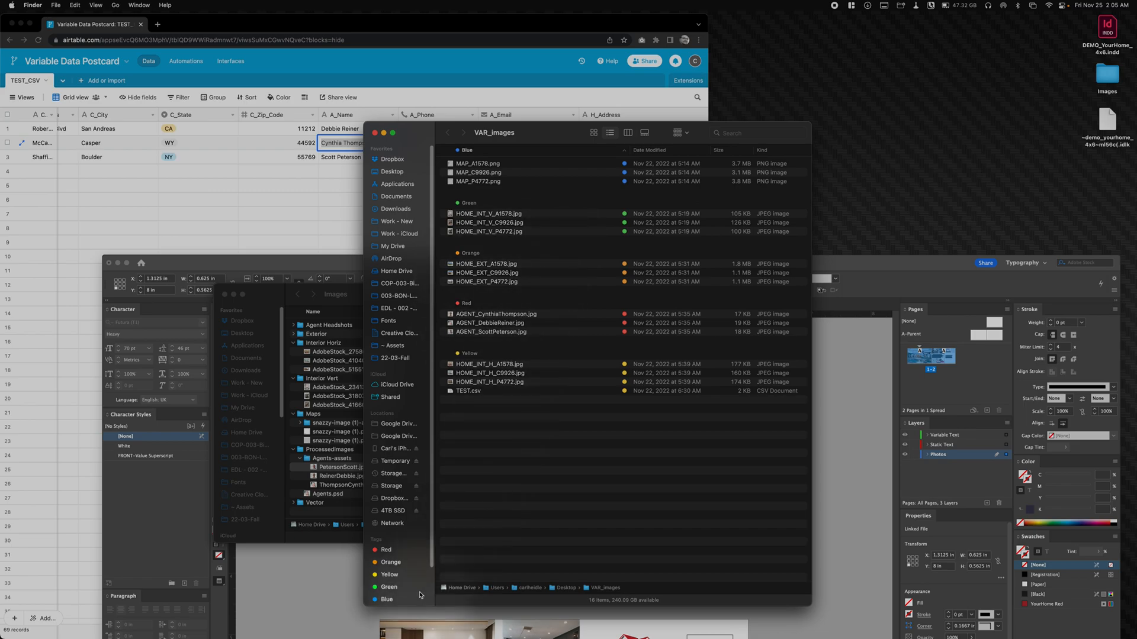
left_click_drag(539, 145, 770, 122)
left_click(790, 470)
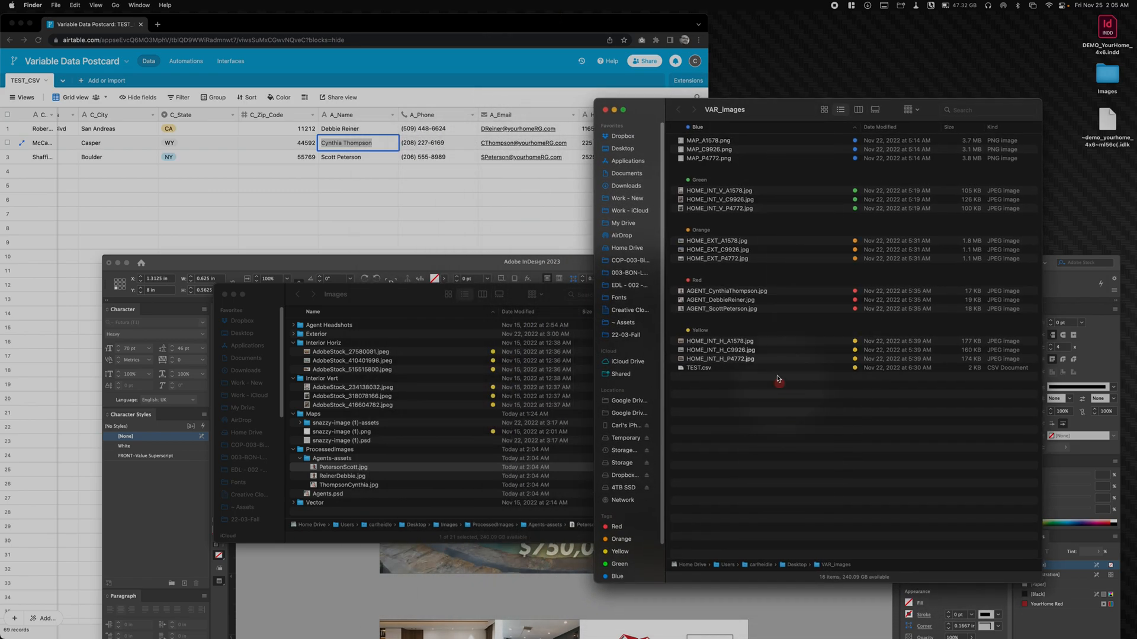
- Copy all the map, home and agent image files in VAR_images, leaving out TEST.csv, and close the folder window
left_click(750, 366)
key("space")
left_click(749, 361)
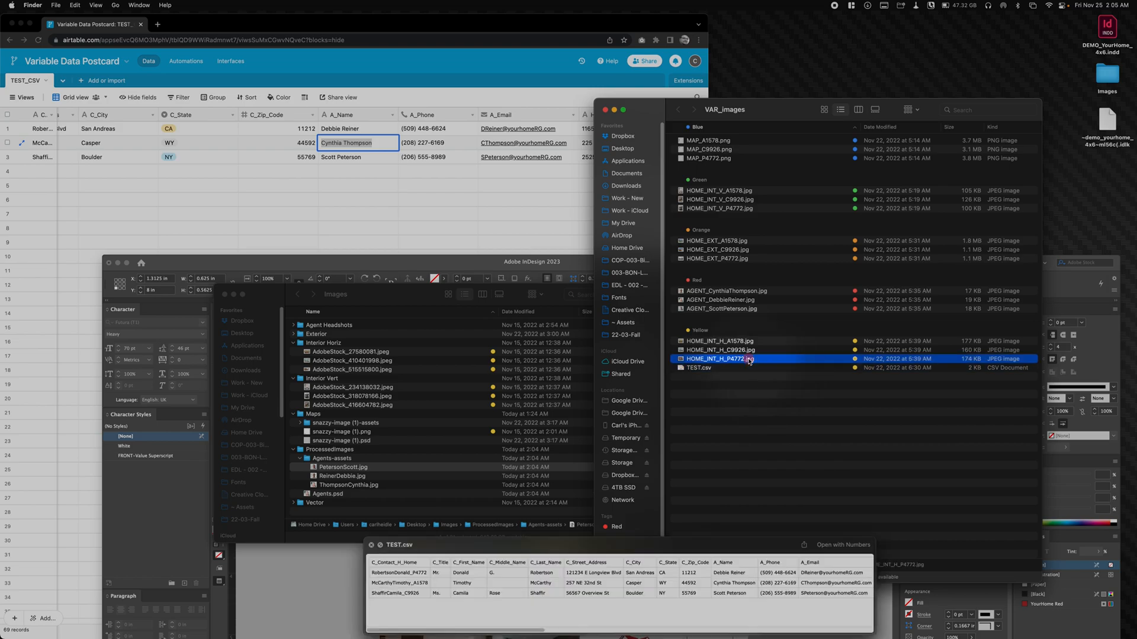
left_click(713, 142, "shift")
key("super+c")
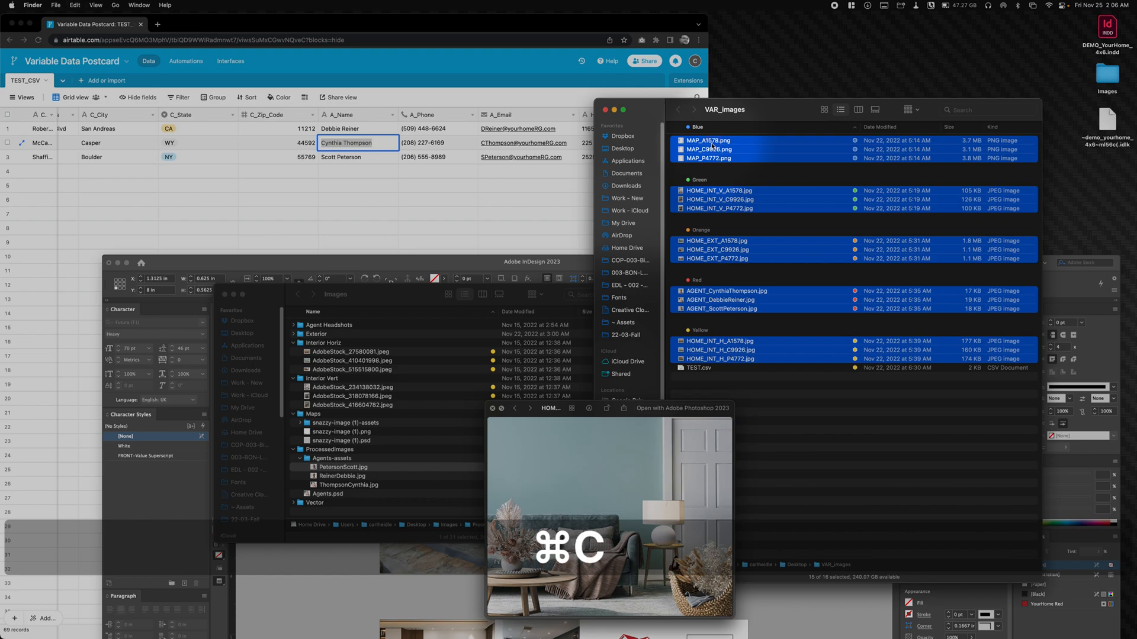
key("super+w")
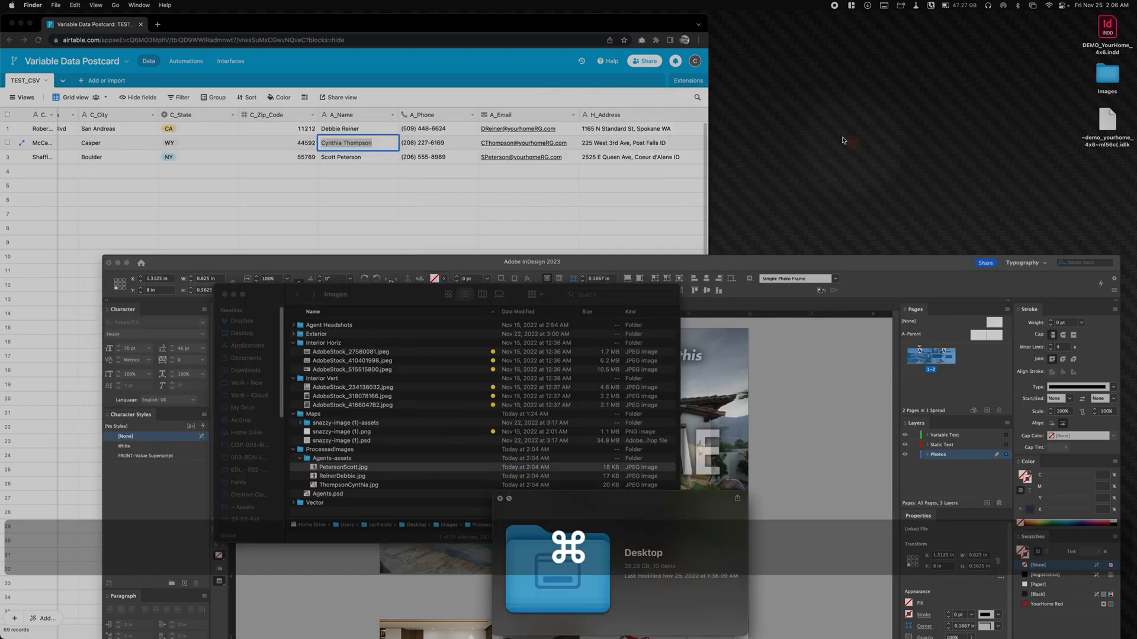
- Reopen the desktop's Images folder, move its window up and collapse Interior Horiz, Interior Vert, Maps and ProcessedImages
double_click(1107, 75)
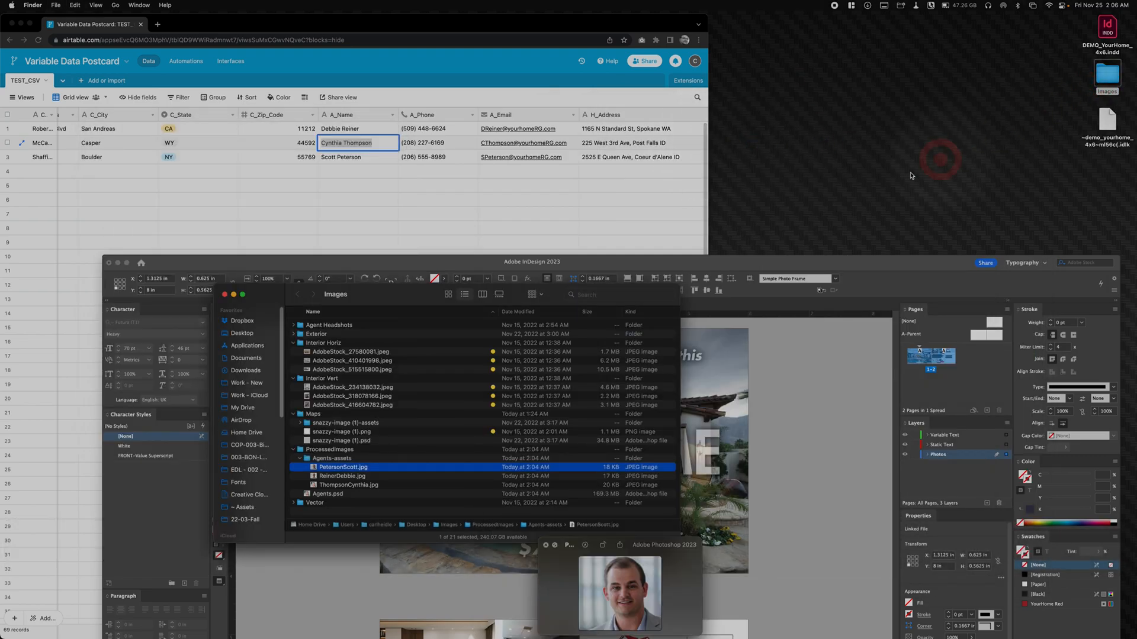
left_click_drag(270, 293, 317, 192)
left_click(343, 243)
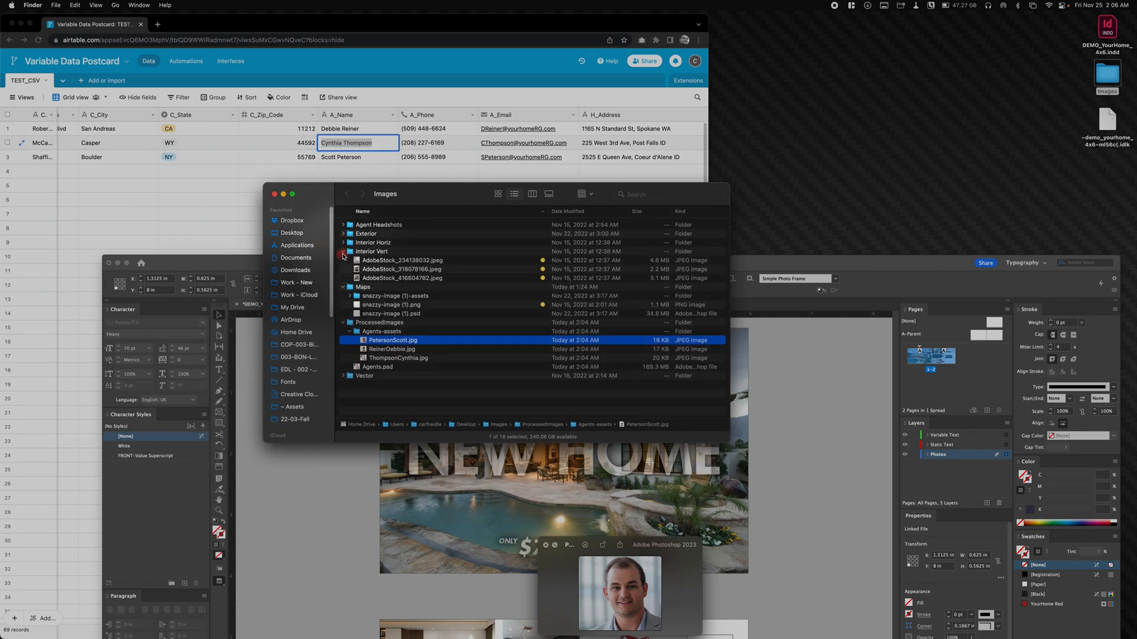
left_click(343, 252)
left_click(342, 261)
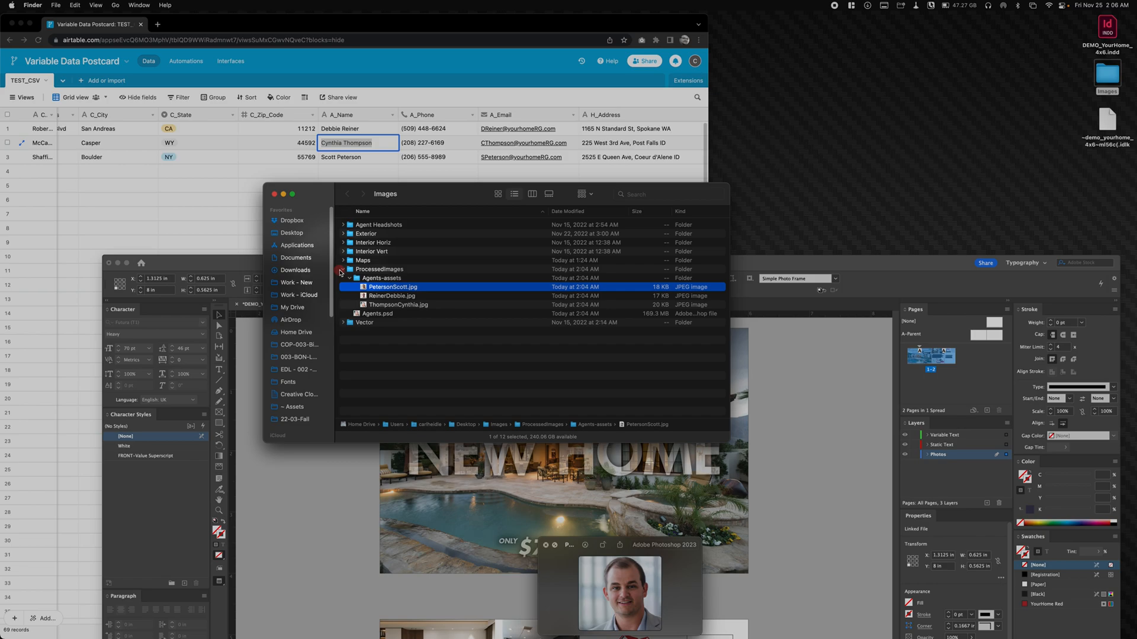
left_click(342, 269)
- Create a new folder named "Placed Images" inside the Images folder
key("shift+super+n")
type("Place")
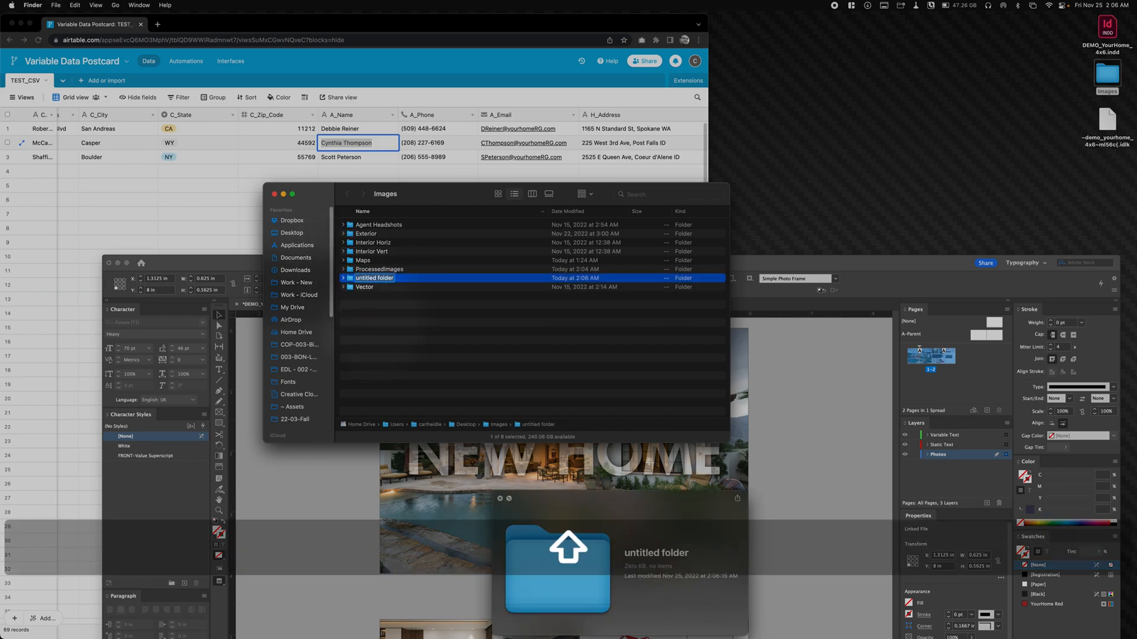
type("d ")
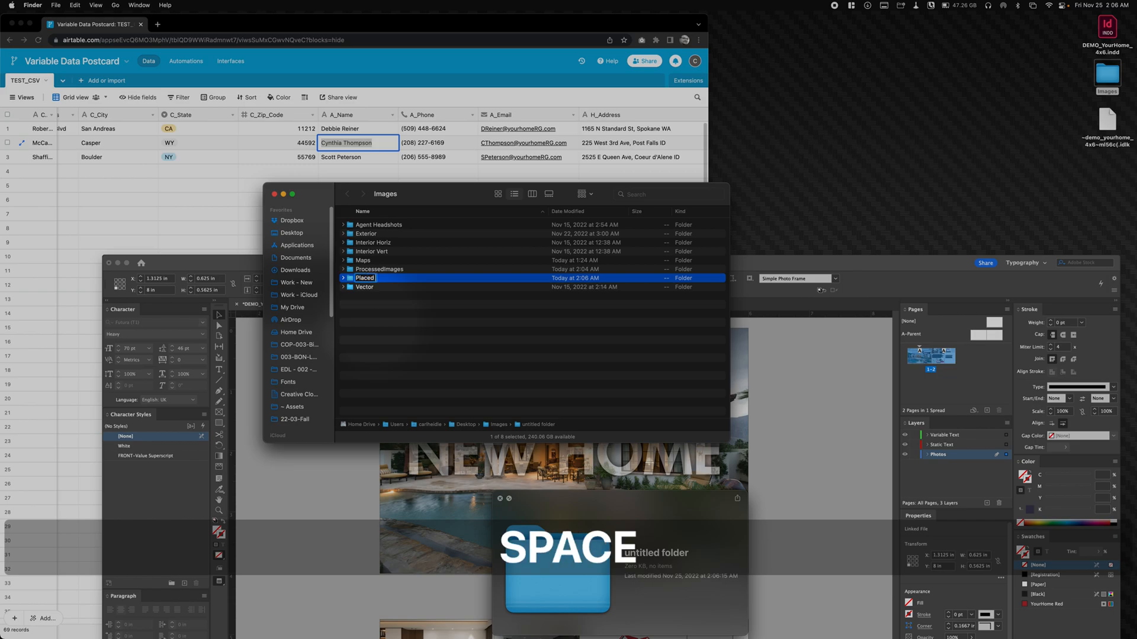
type("Imag")
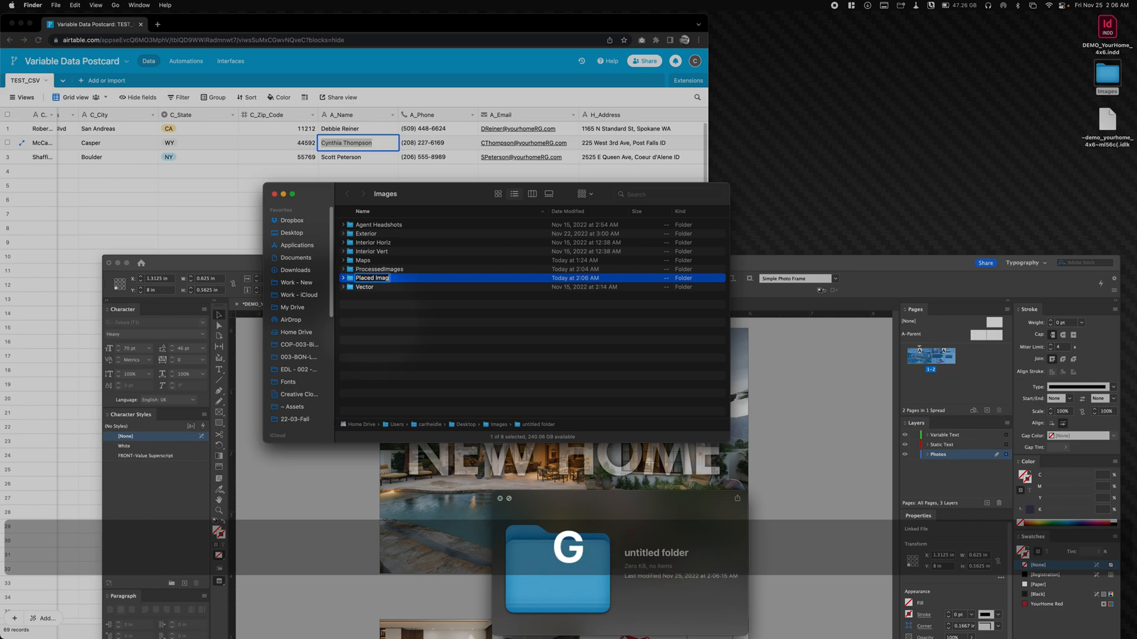
type("es")
key("Return")
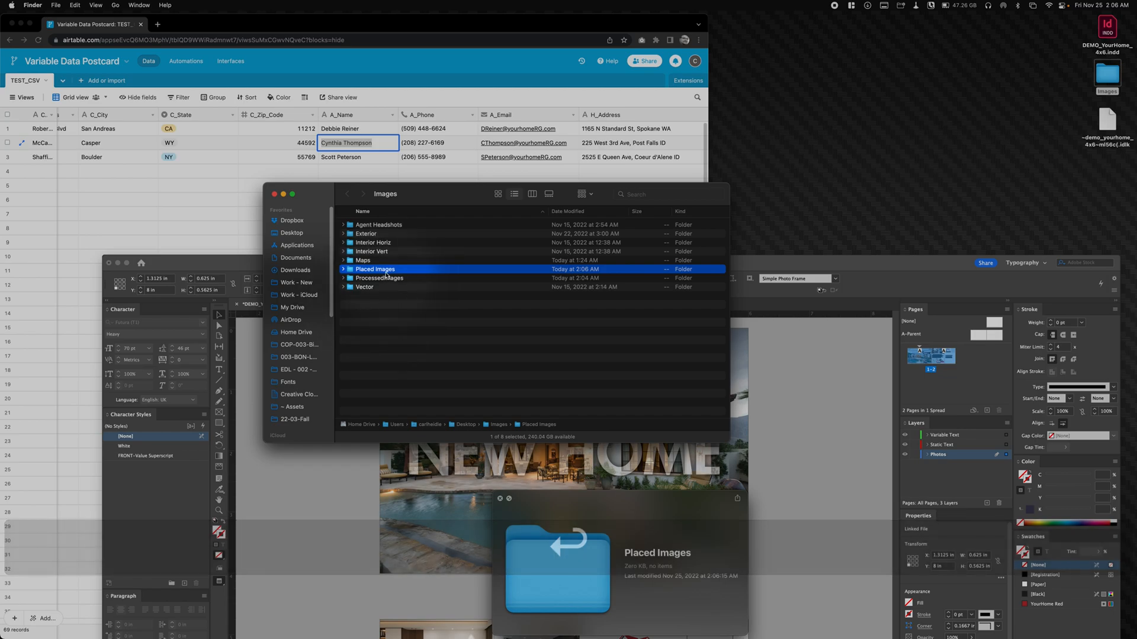
- Paste the copied image files into the Placed Images folder
double_click(382, 271)
key("super+v")
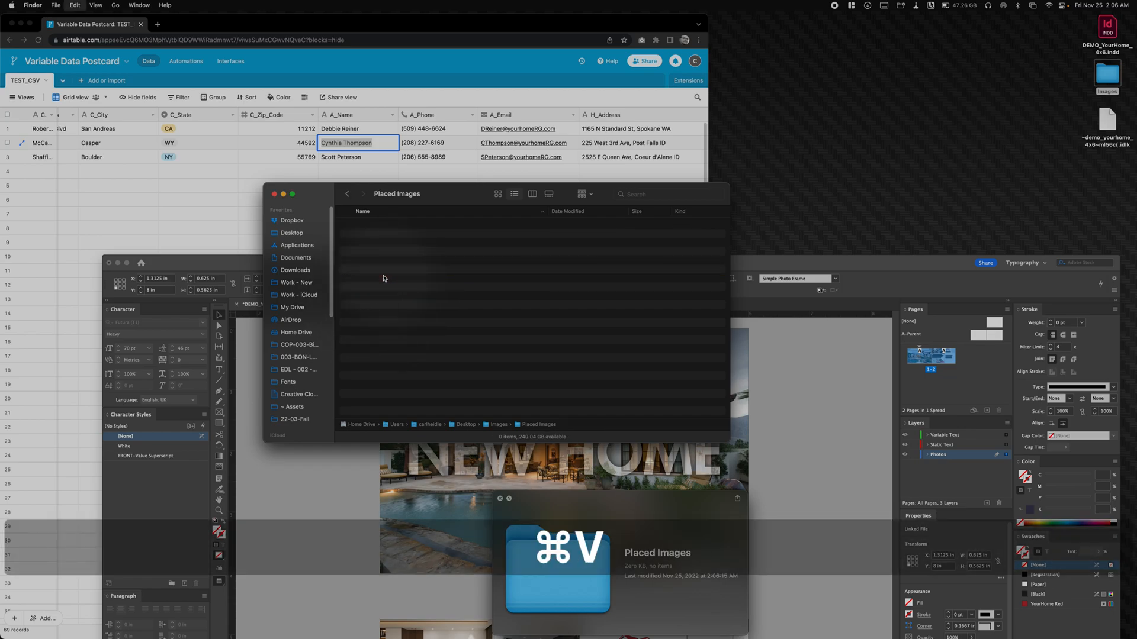
left_click(455, 387)
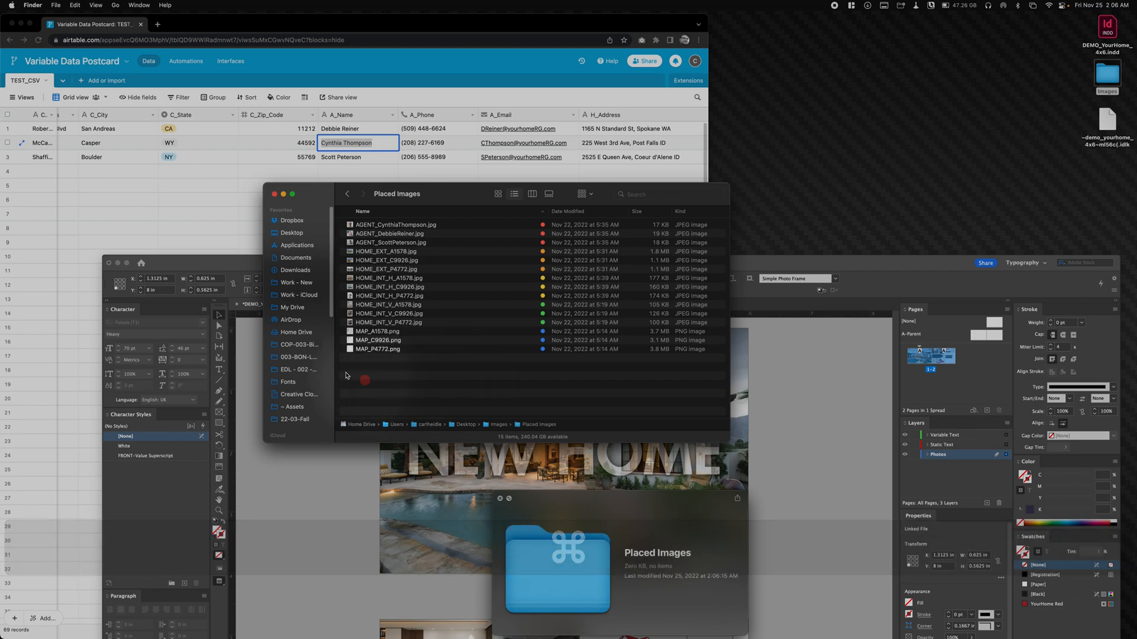
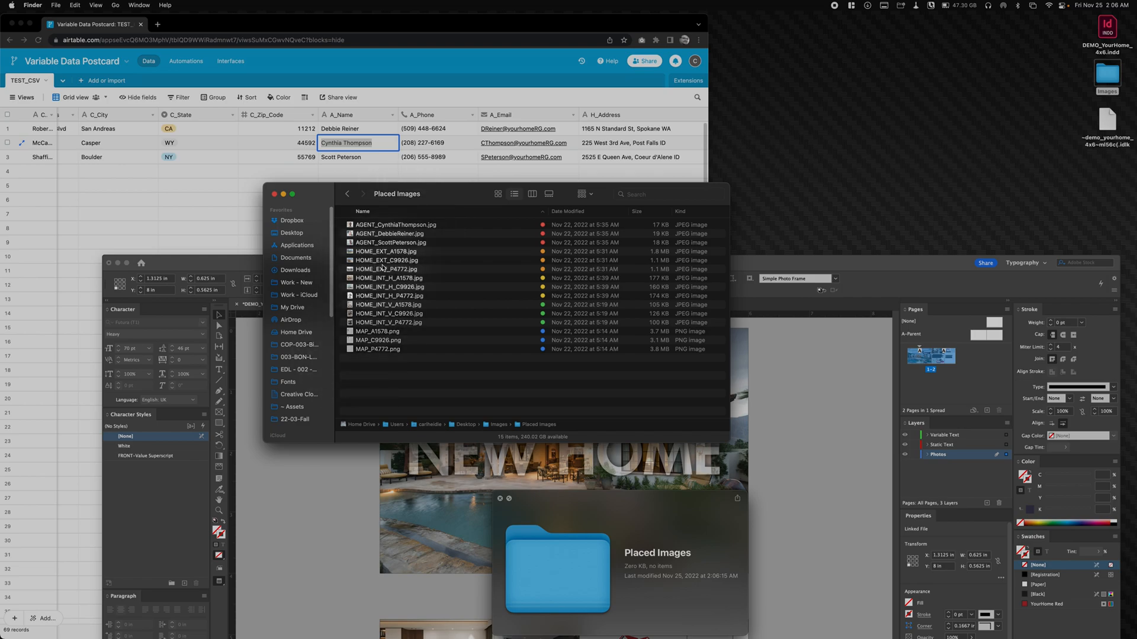
- Sort the Placed Images folder by name in descending order and close its window
left_click(349, 213)
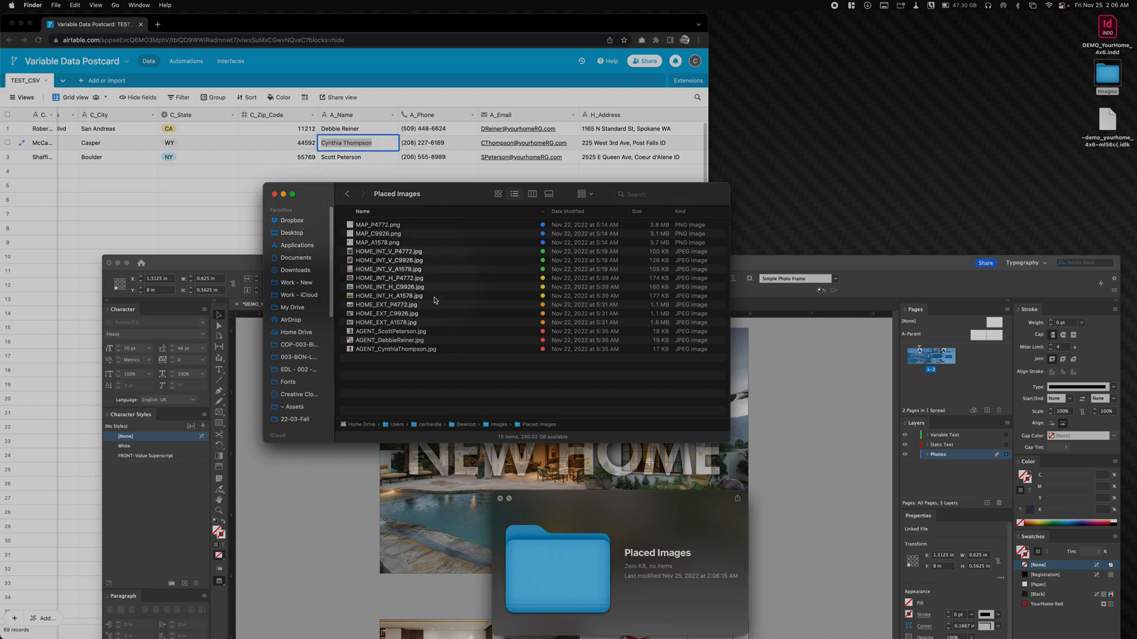
left_click(399, 395)
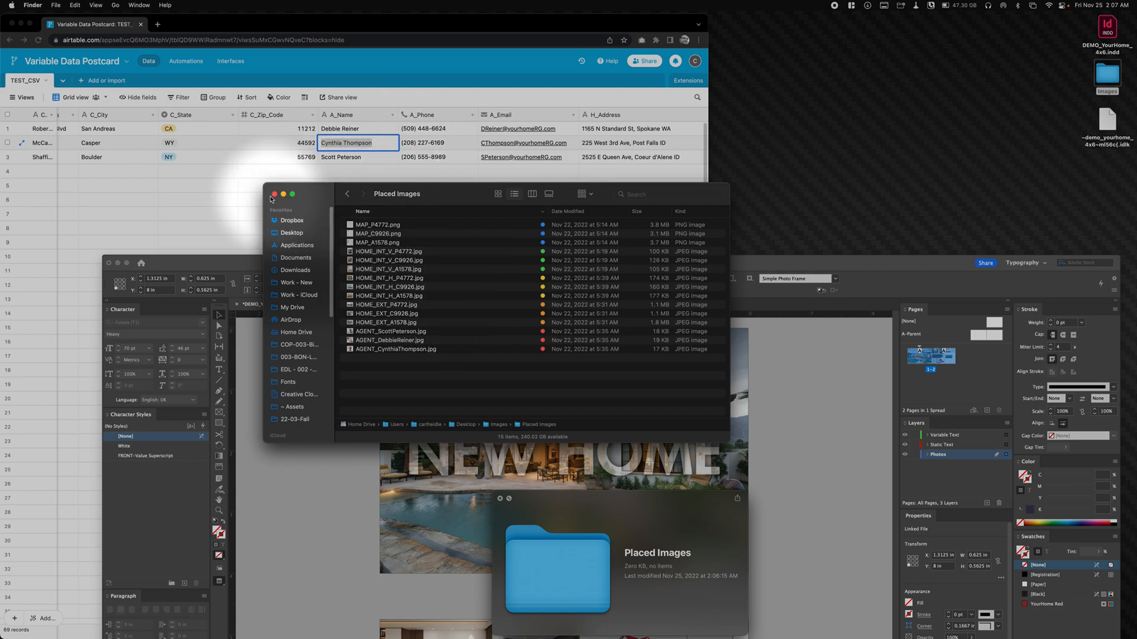
left_click_drag(391, 197, 799, 194)
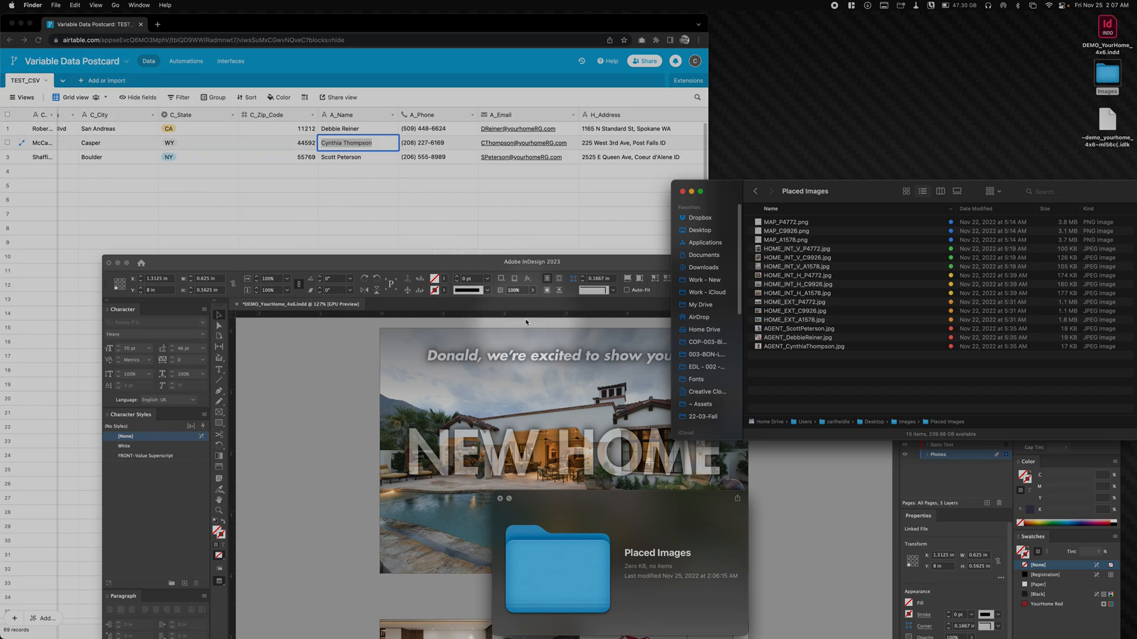
left_click(307, 421)
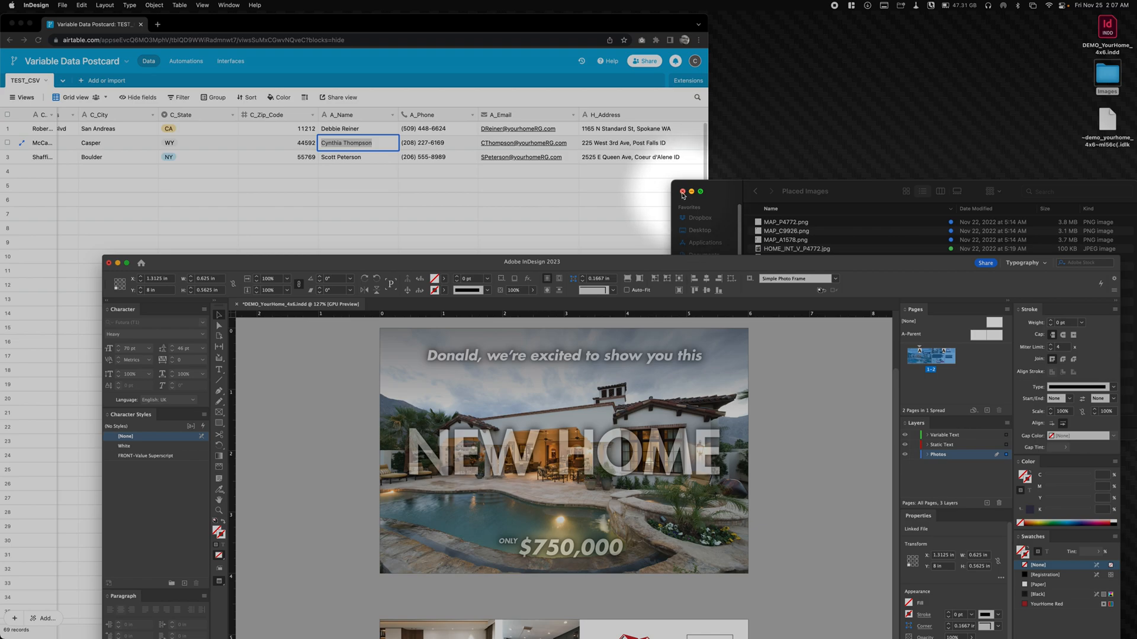
left_click(683, 193)
- Move the InDesign window up slightly, switch to the Airtable TEST_CSV grid and return to its first columns
left_click(768, 270)
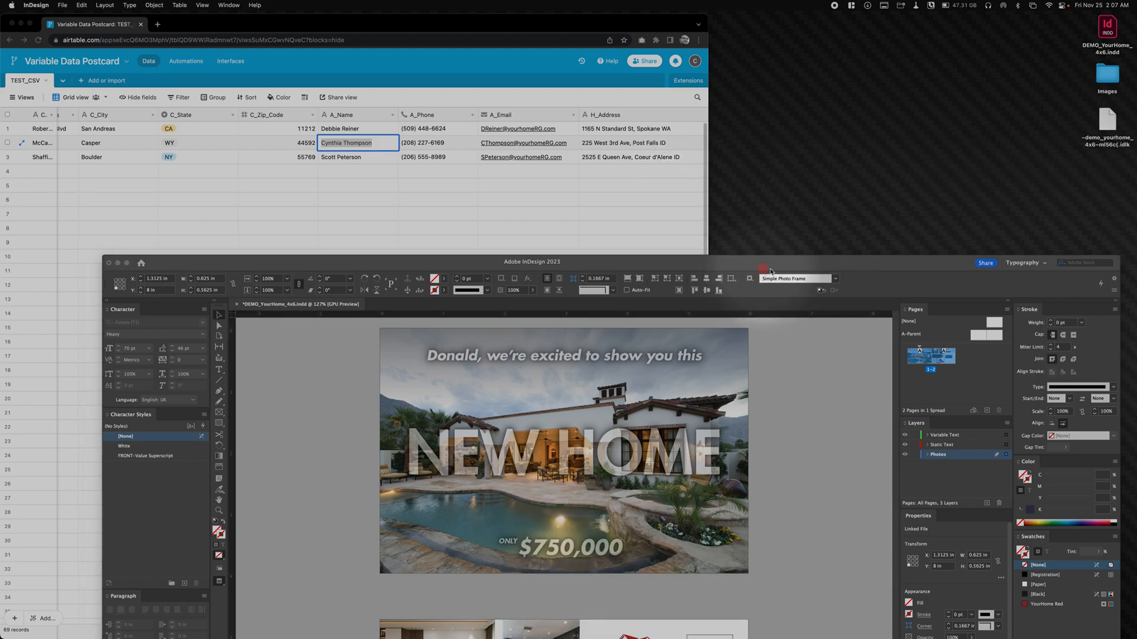
left_click_drag(770, 270, 775, 246)
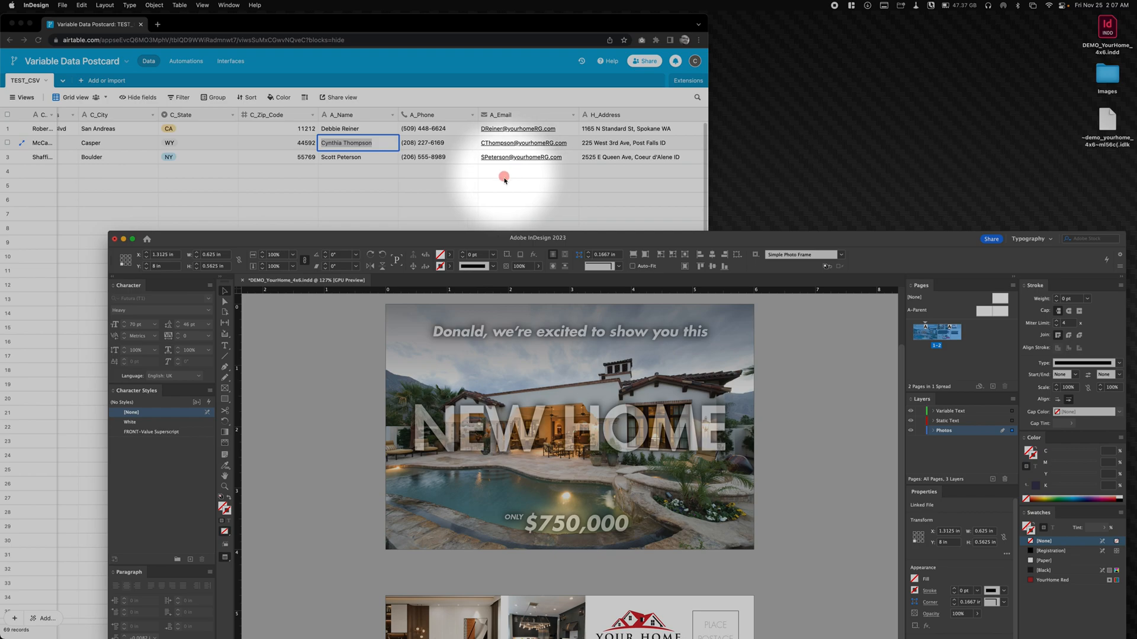
left_click(504, 179)
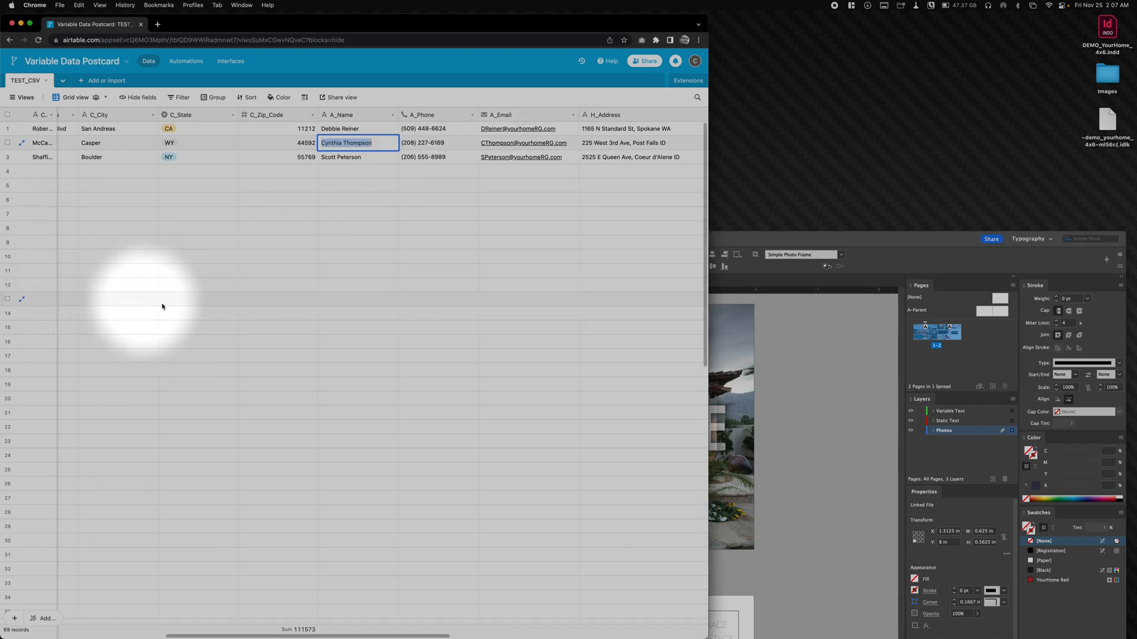
left_click_drag(235, 636, 36, 589)
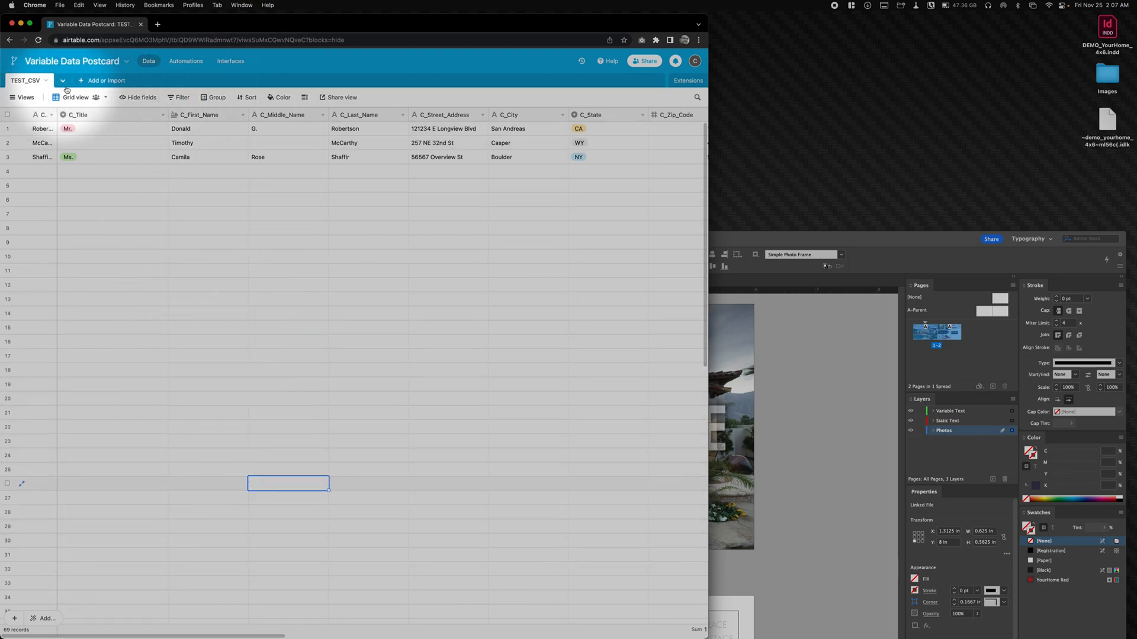
left_click(354, 58)
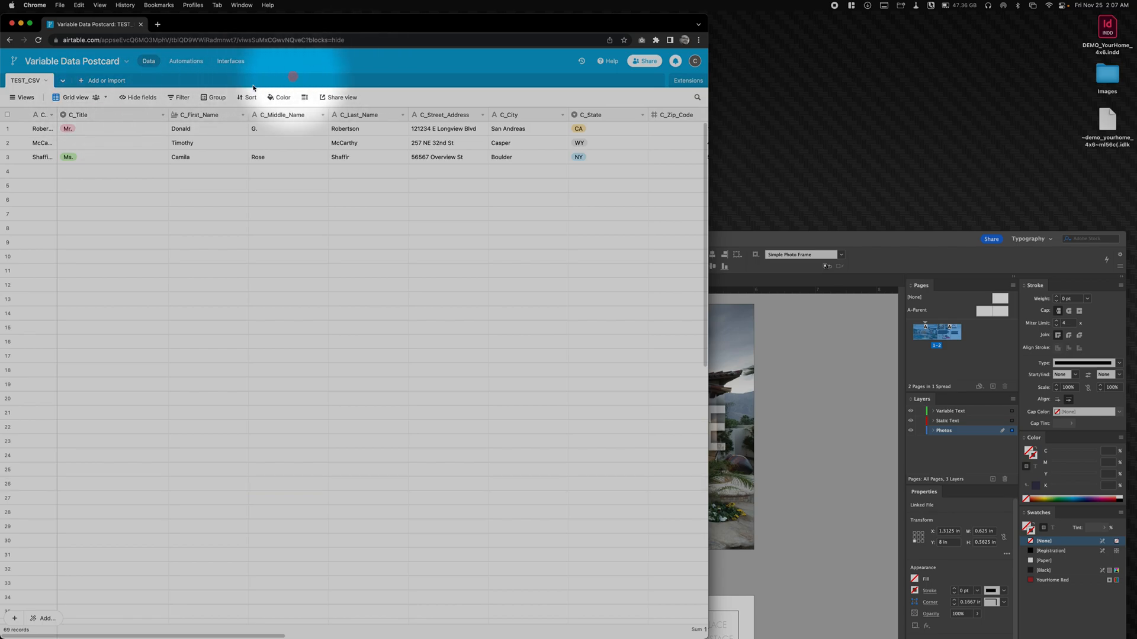
left_click(99, 98)
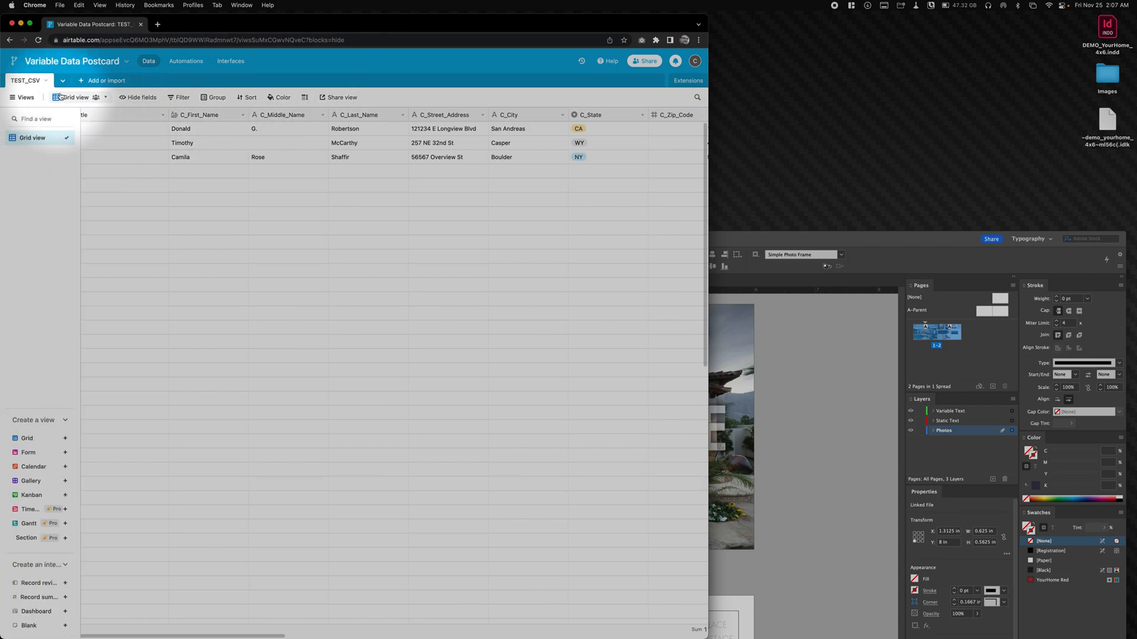
double_click(109, 98)
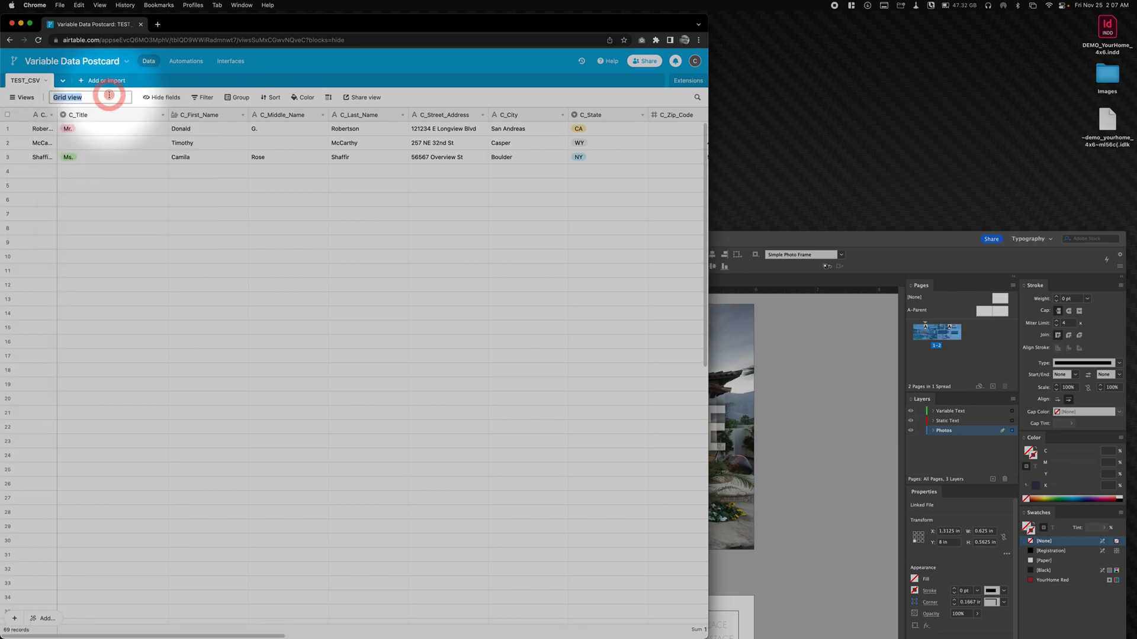
left_click_drag(375, 466, 372, 451)
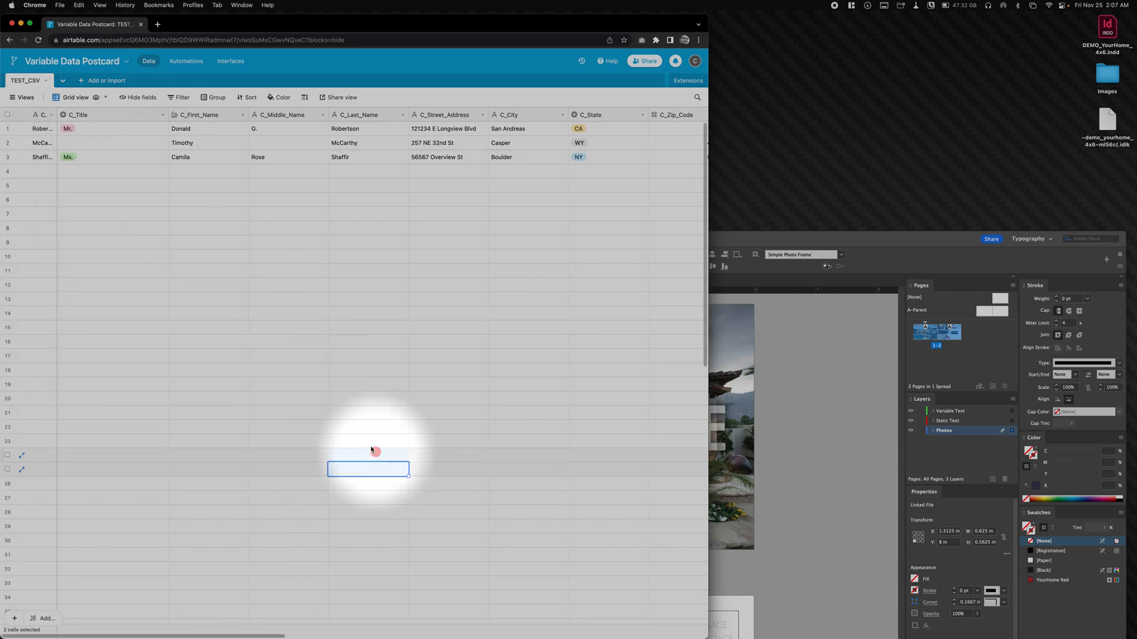
- Download the TEST_CSV grid view as a CSV file and show it in the Downloads folder
left_click(105, 98)
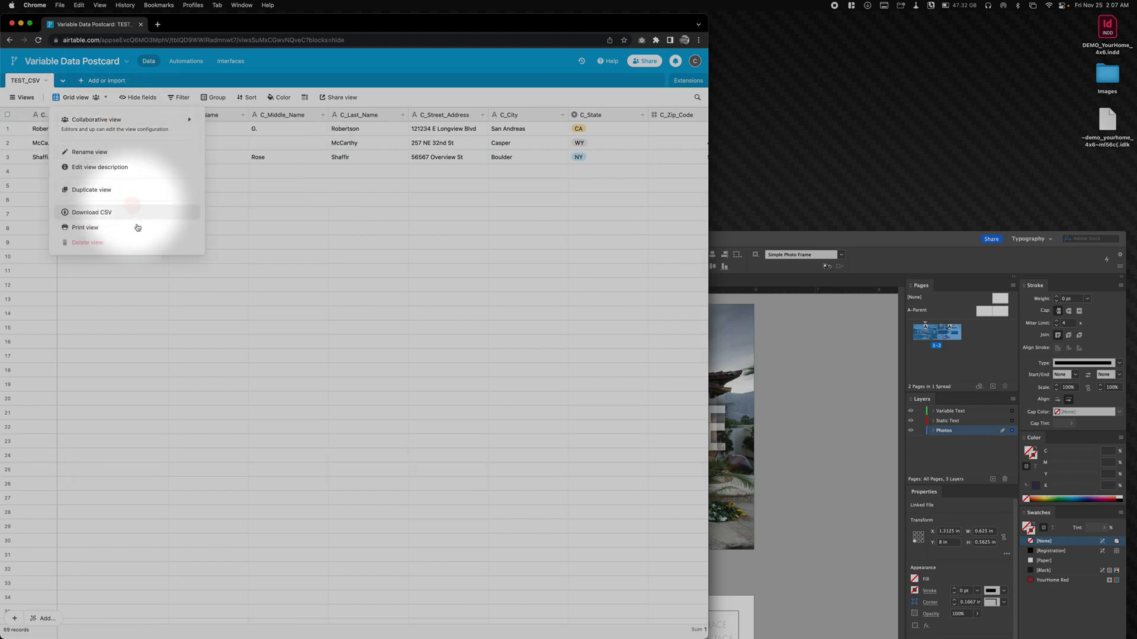
left_click(100, 212)
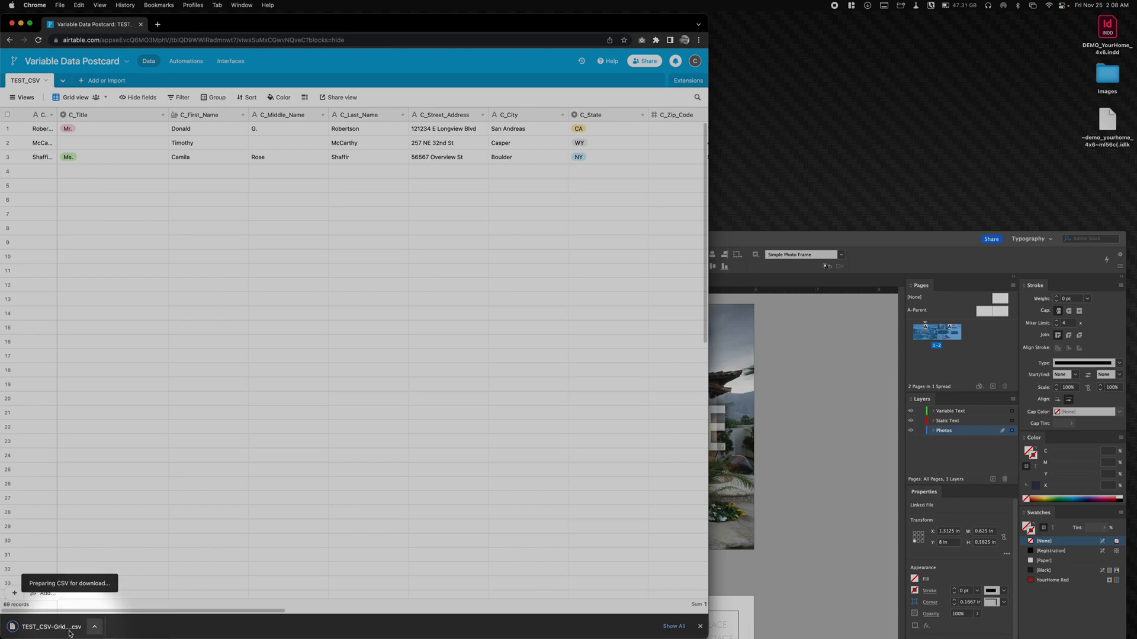
left_click(94, 626)
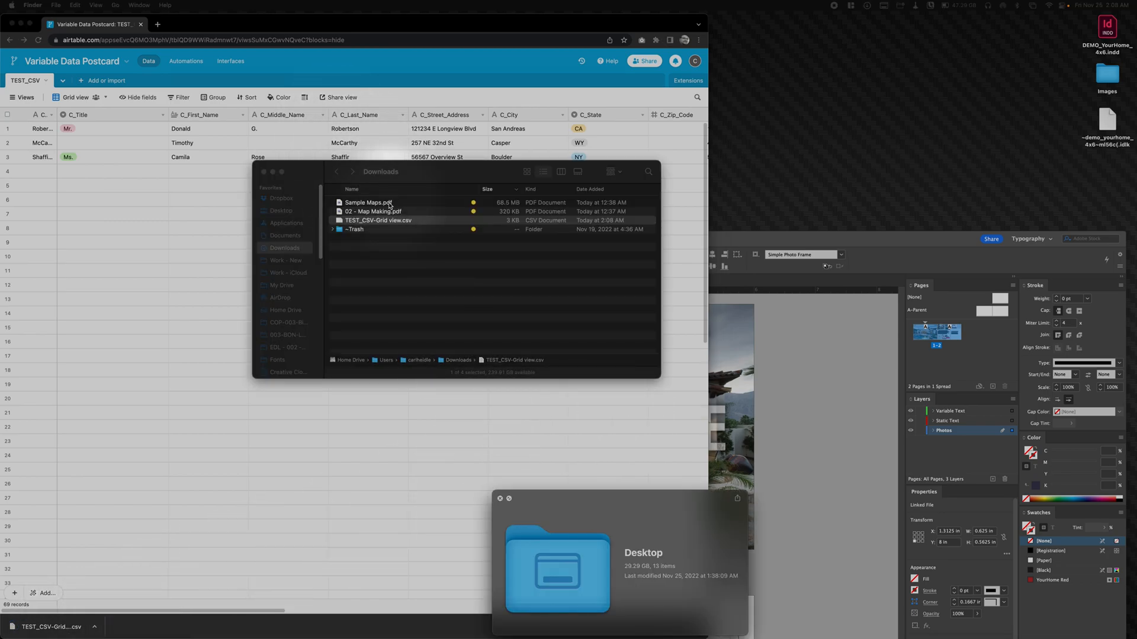
- Preview the contents of TEST_CSV-Grid view.csv, and close the preview and the folder window
left_click(468, 175)
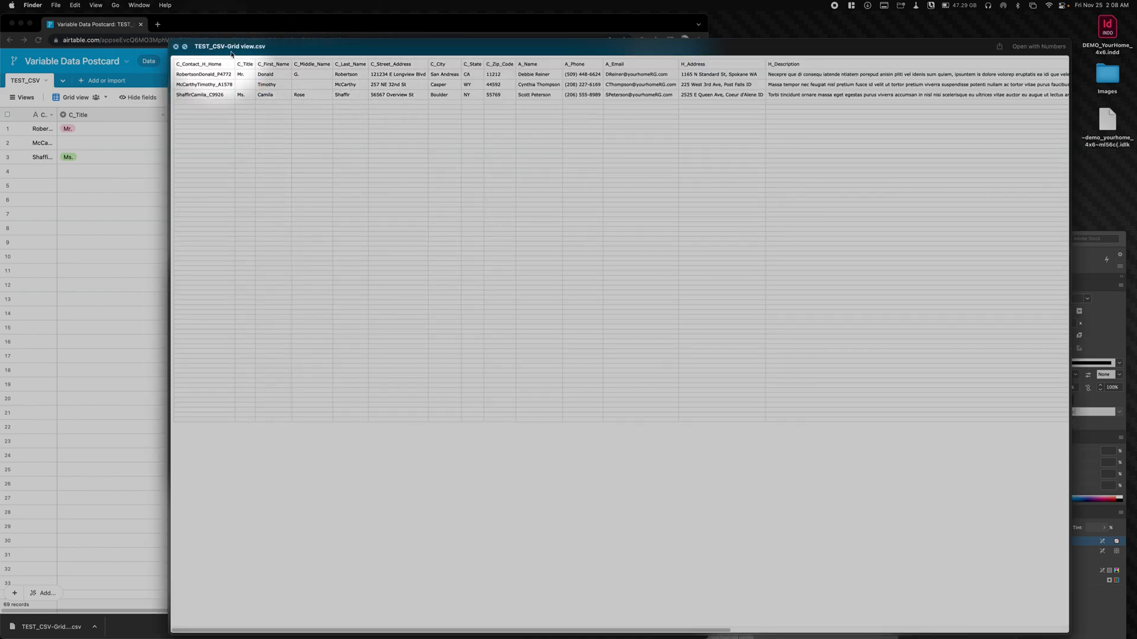
key("super+w")
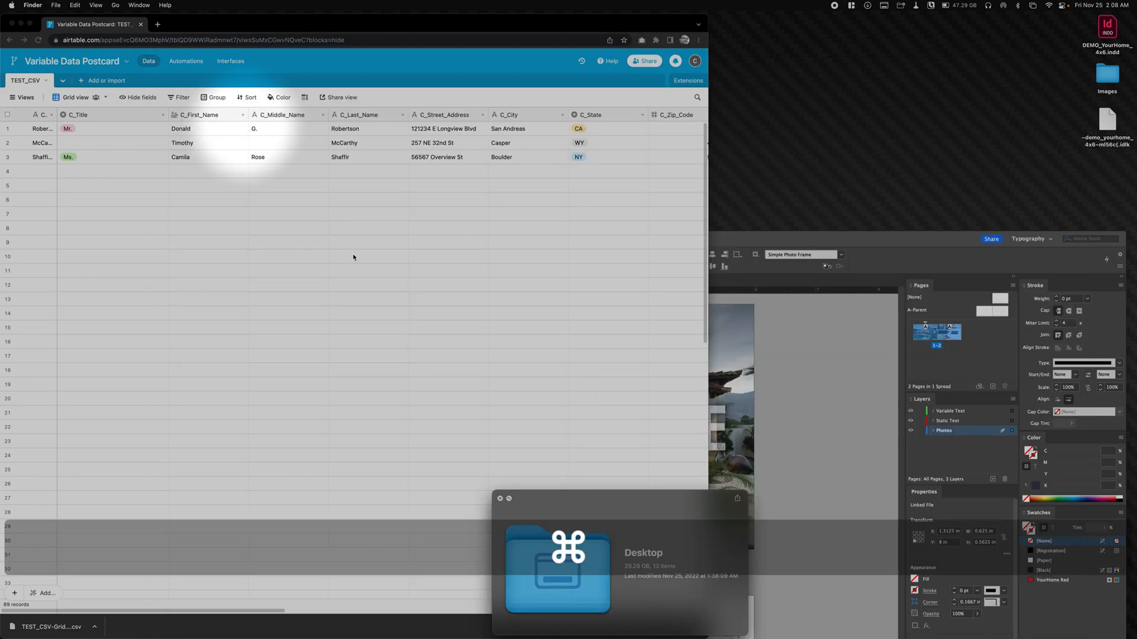
key("space")
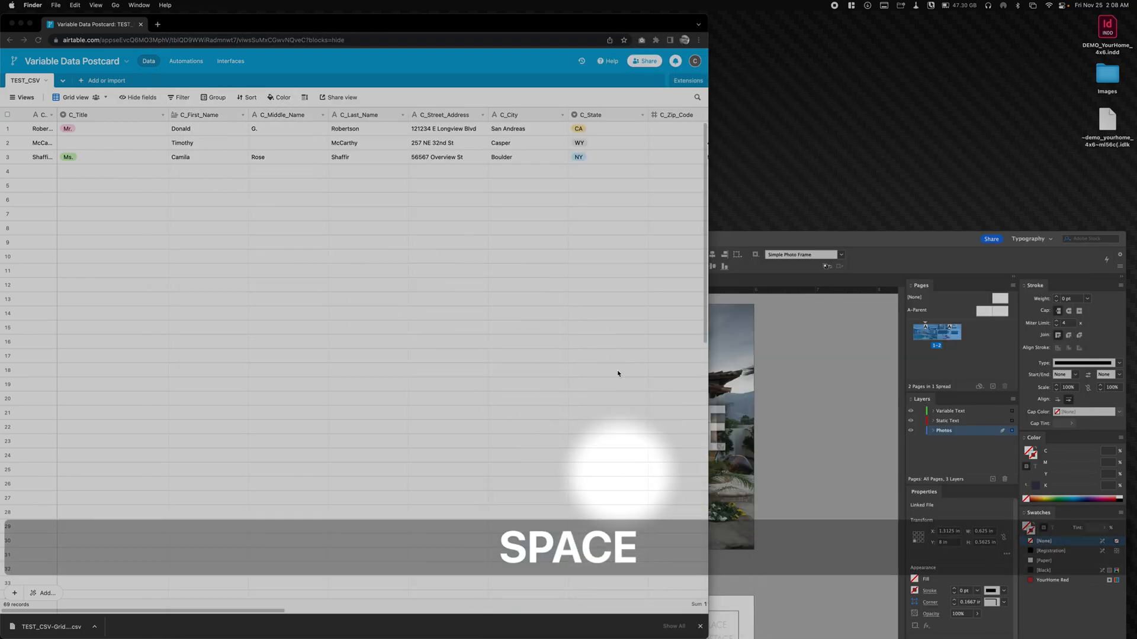
- Bring the InDesign window forward, reopen the Downloads folder in Finder and place its window over the document
left_click(718, 243)
left_click_drag(647, 237, 635, 213)
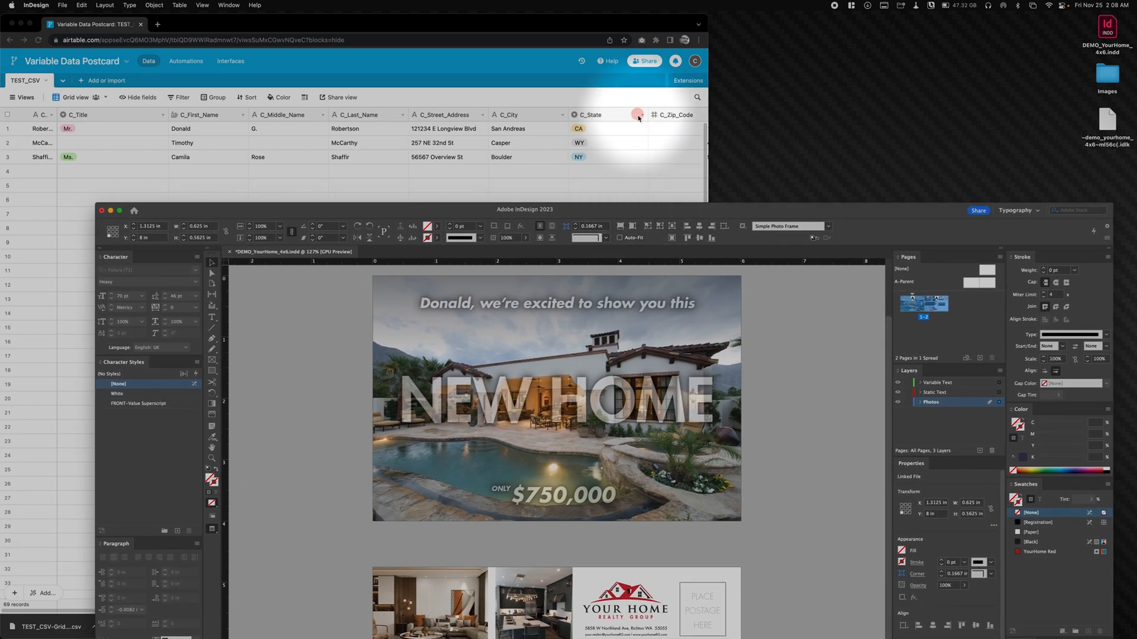
left_click(822, 160)
mouse_move(779, 607)
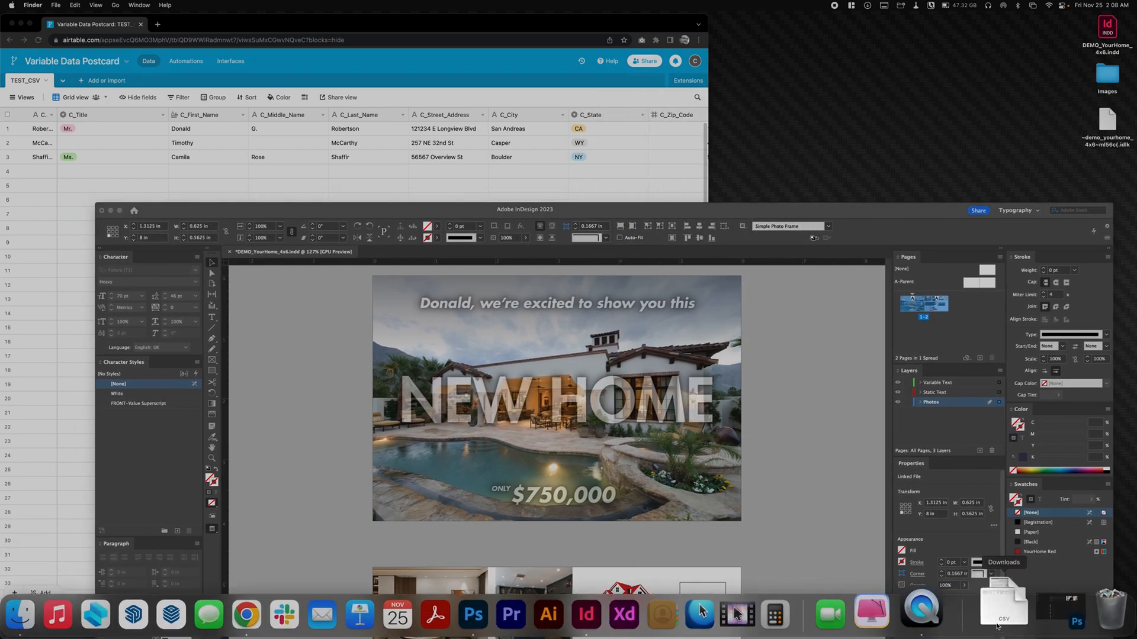
right_click(1012, 618)
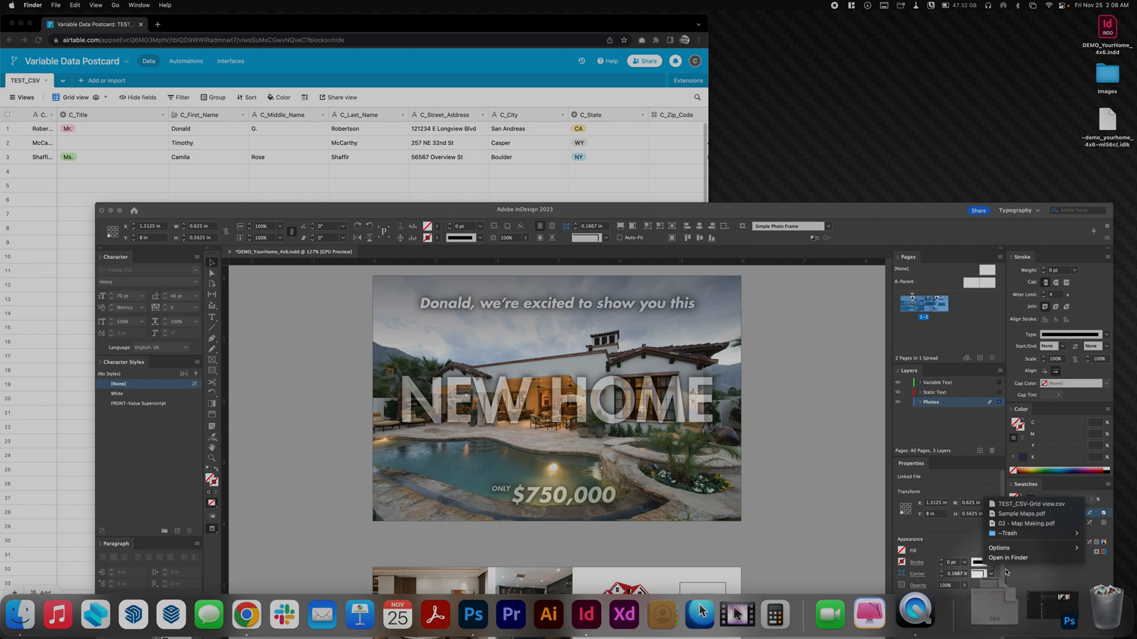
left_click(1015, 558)
left_click(361, 337)
left_click_drag(332, 274, 576, 161)
- Open TEST_CSV-Grid view.csv in TextEdit and enlarge its window to fit the long text lines
left_click(536, 209)
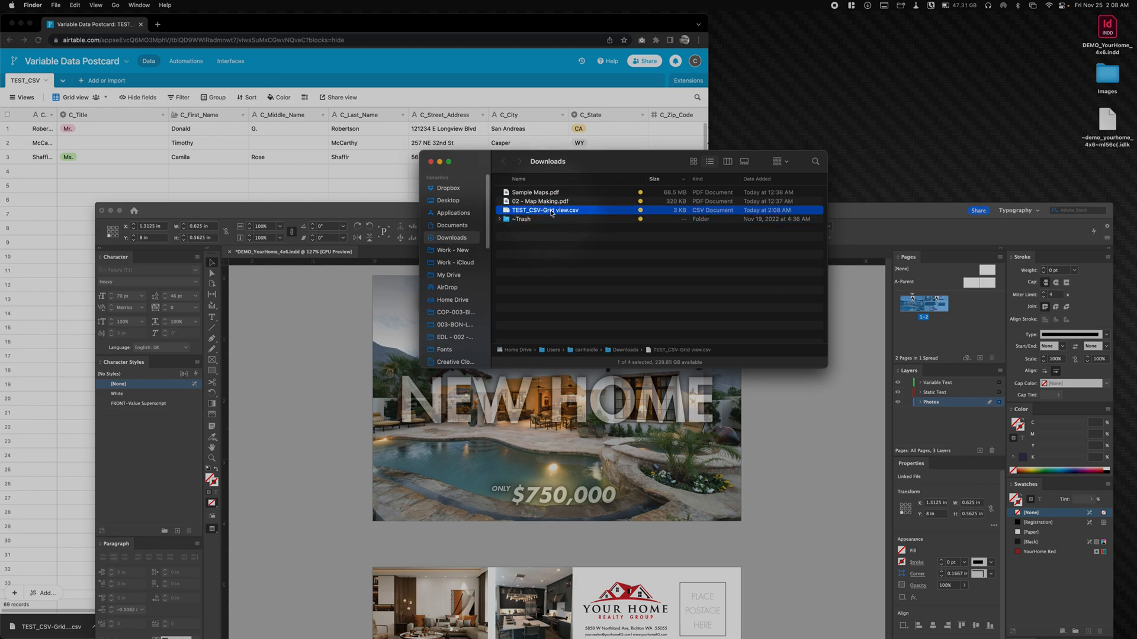
right_click(556, 212)
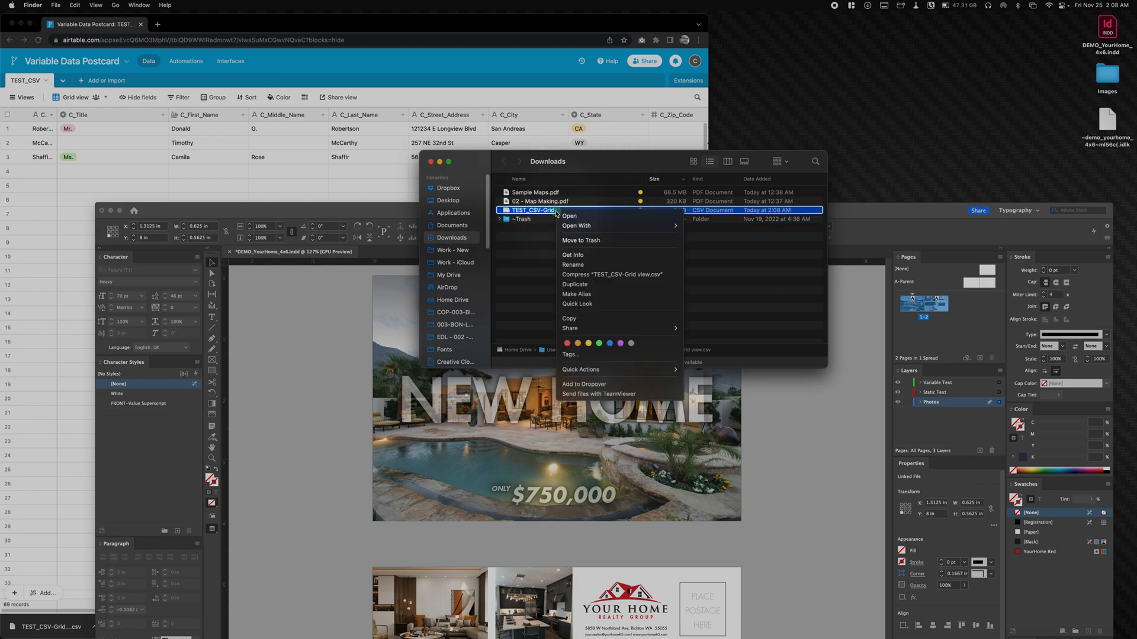
mouse_move(583, 227)
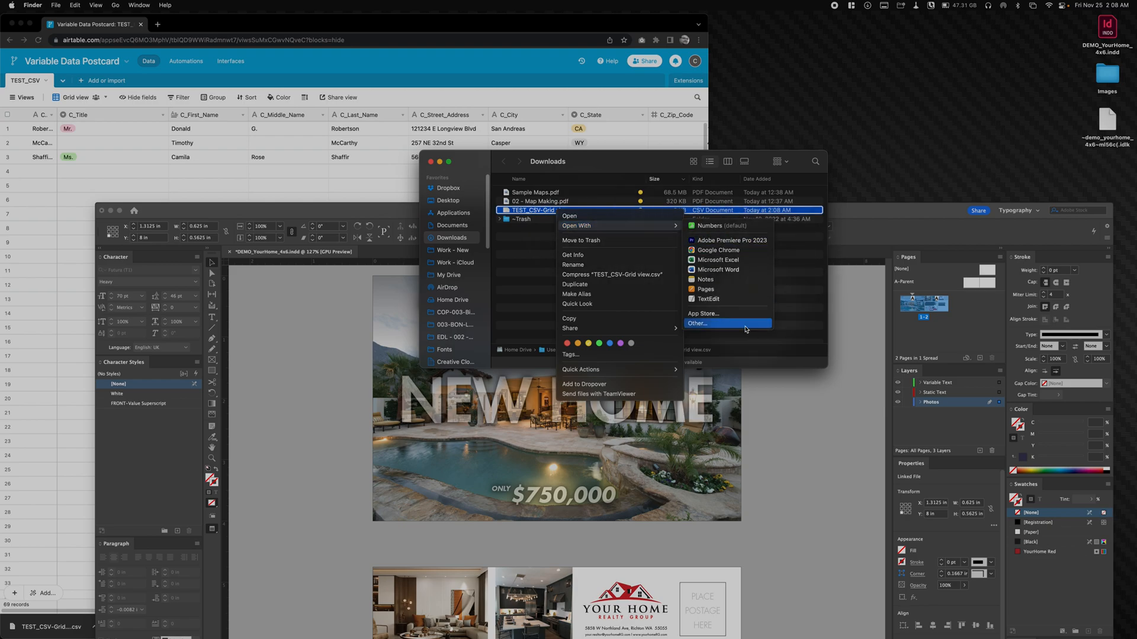
left_click(733, 299)
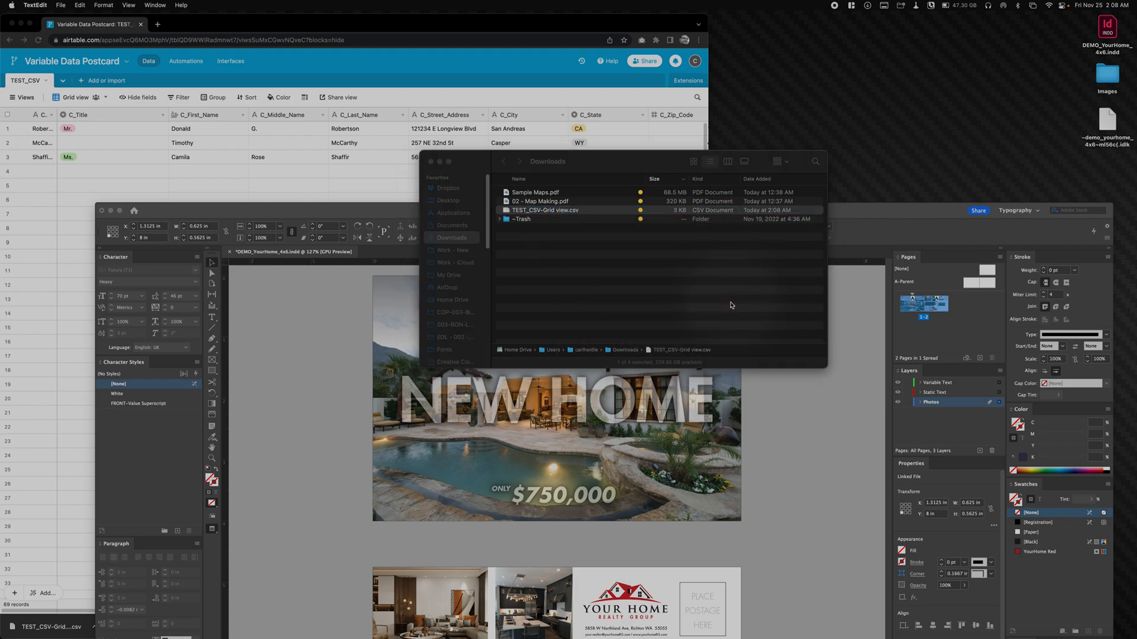
right_click(312, 253)
left_click(280, 217)
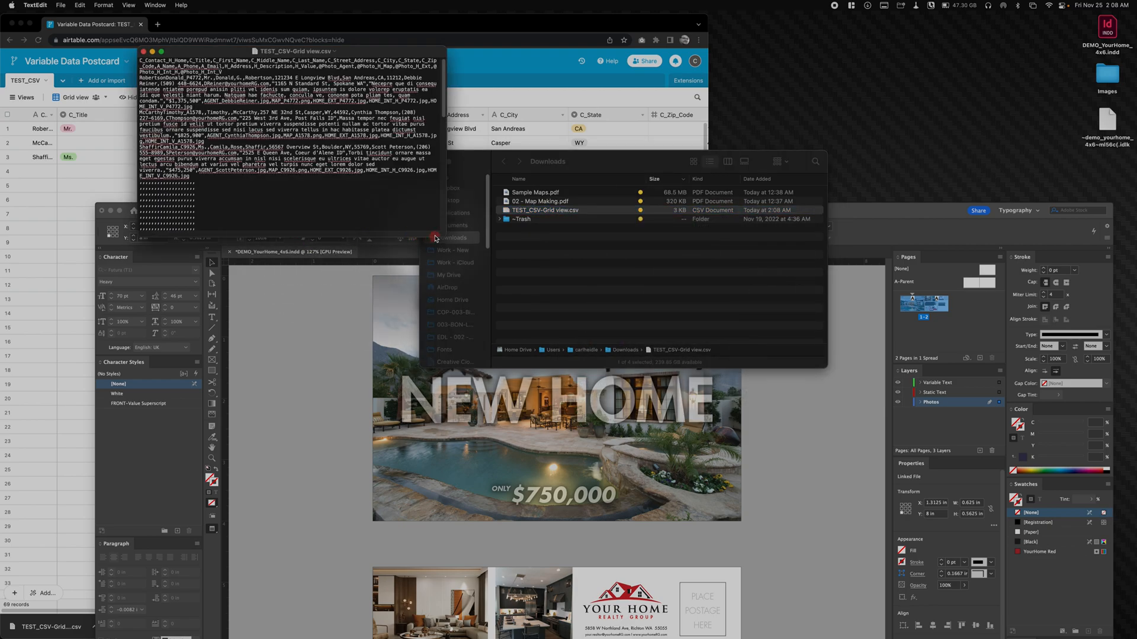
double_click(439, 238)
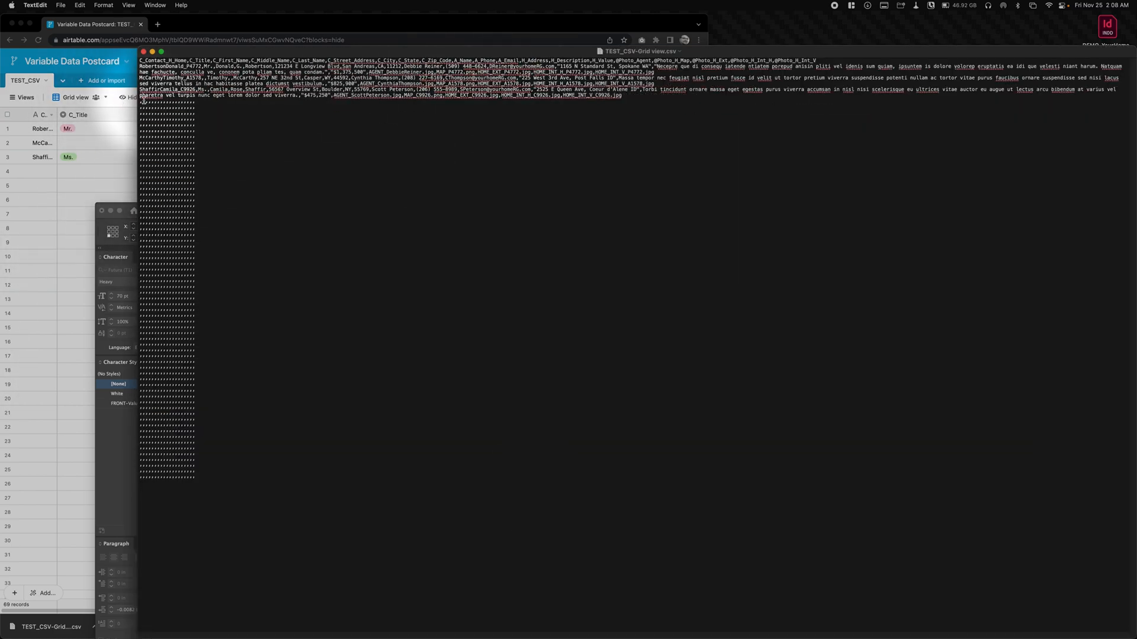
- Delete all the empty comma-only rows below the last data record in the CSV text
left_click_drag(140, 102, 418, 626)
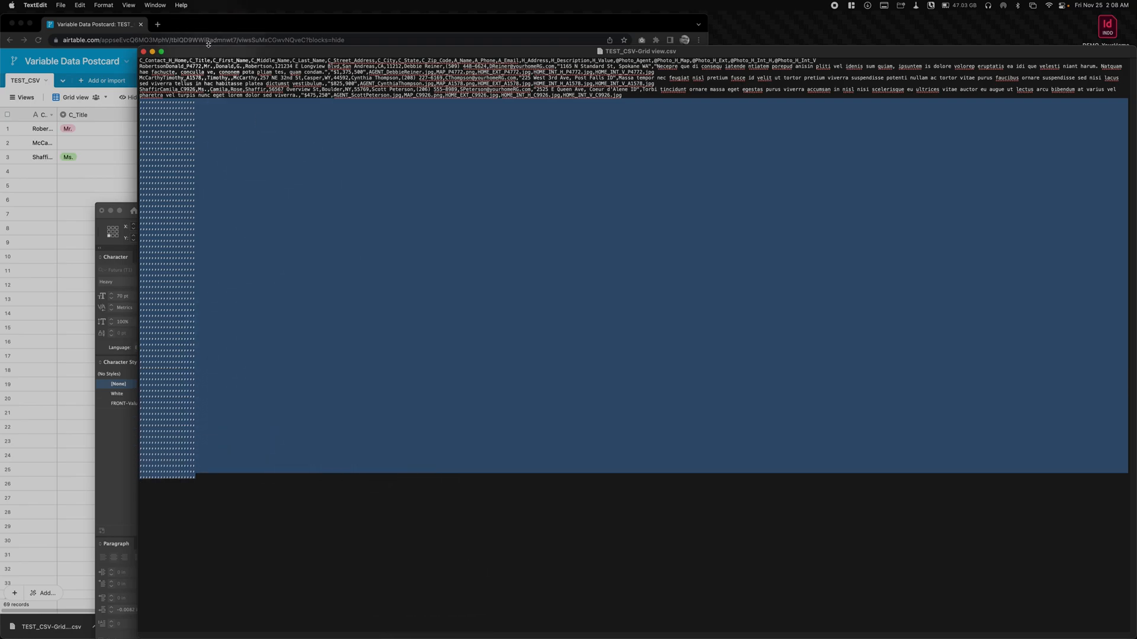
key("BackSpace")
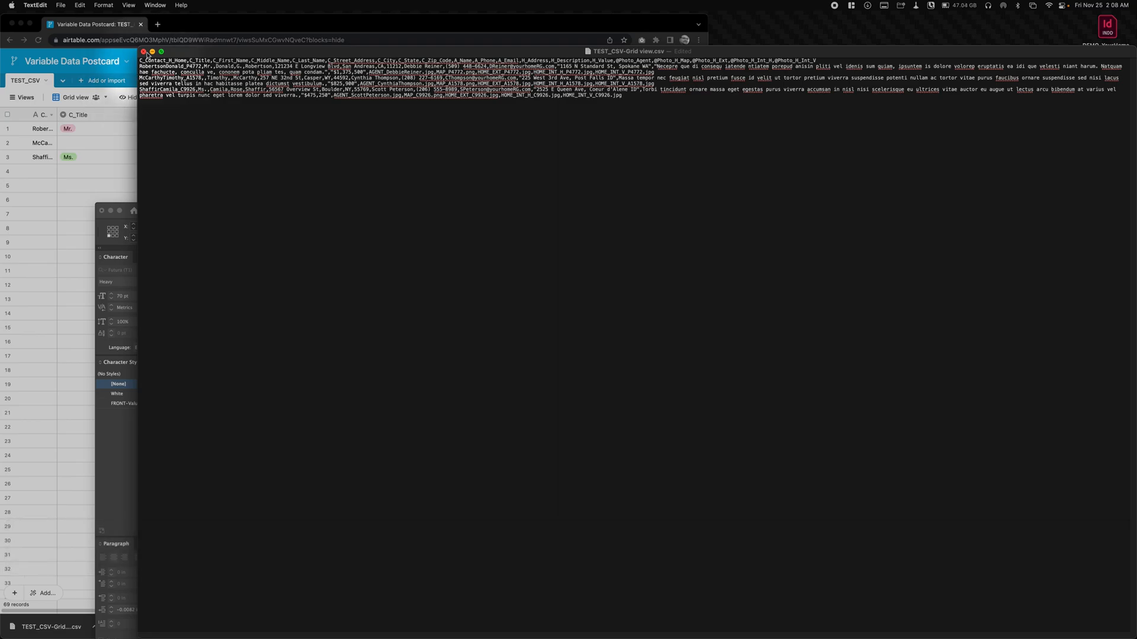
type("_")
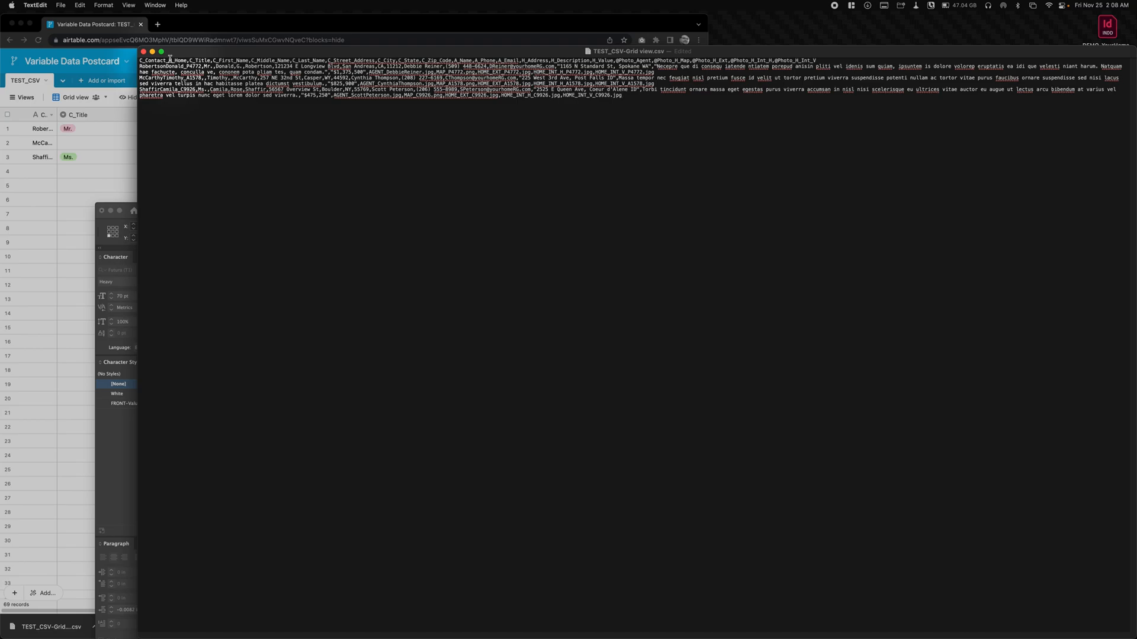
left_click(283, 261)
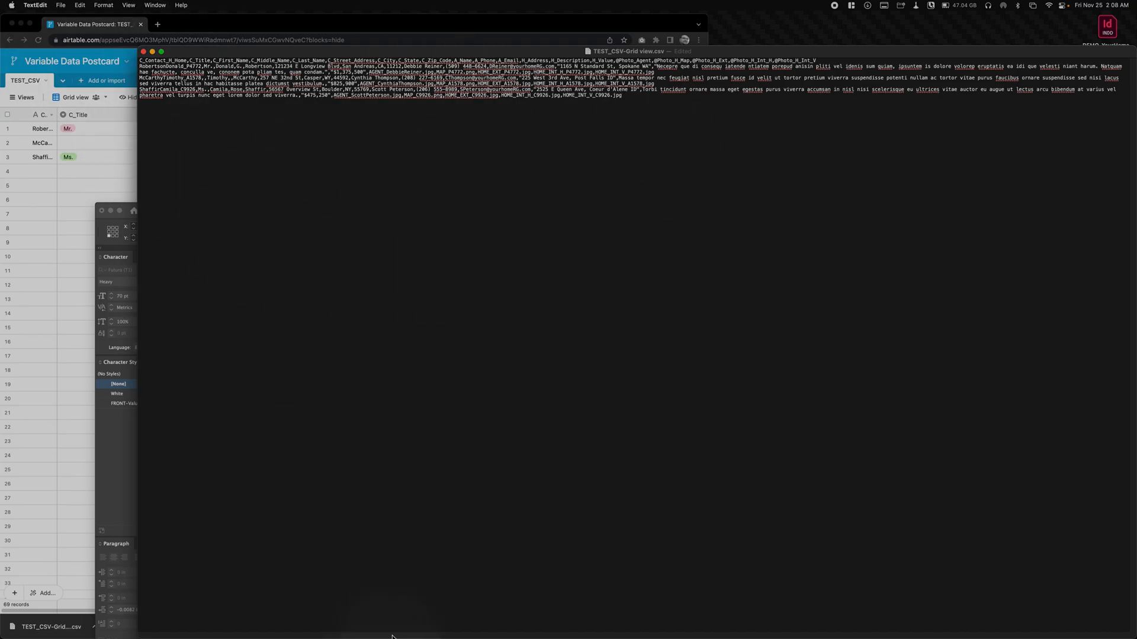
- Save the cleaned CSV file, quit TextEdit and deselect the file in the Downloads folder
left_click(57, 5)
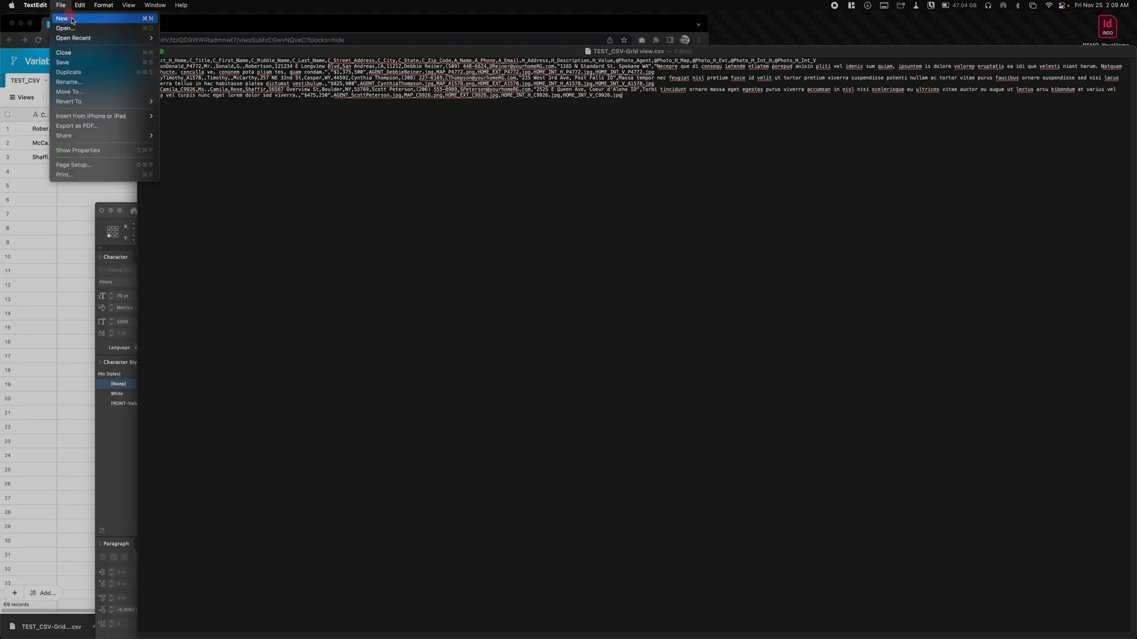
left_click(90, 63)
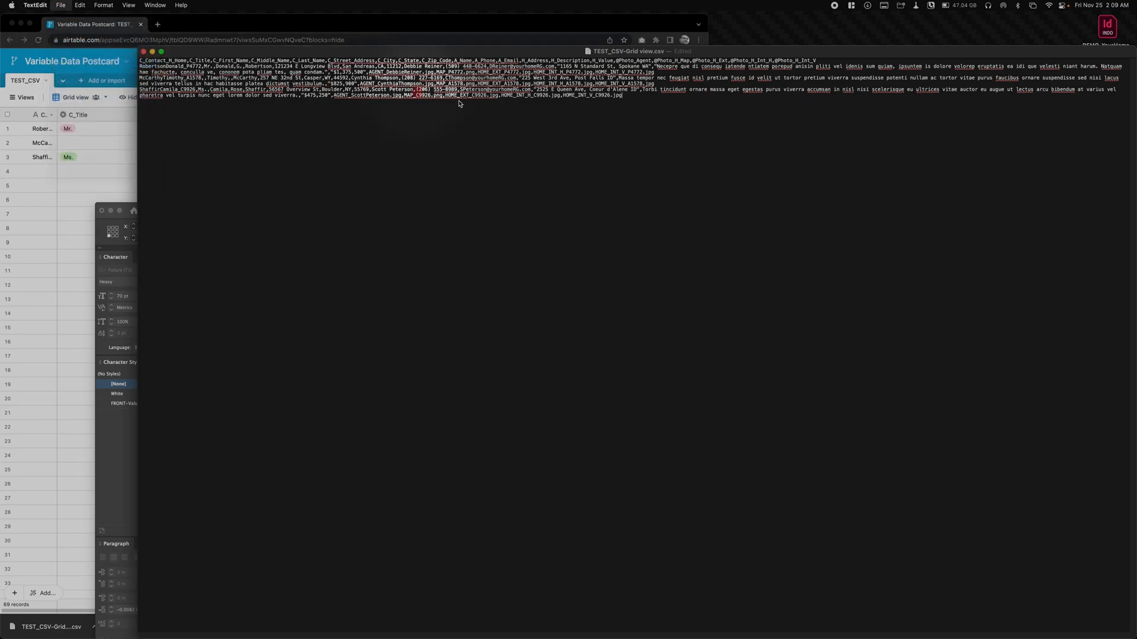
key("cmd+q")
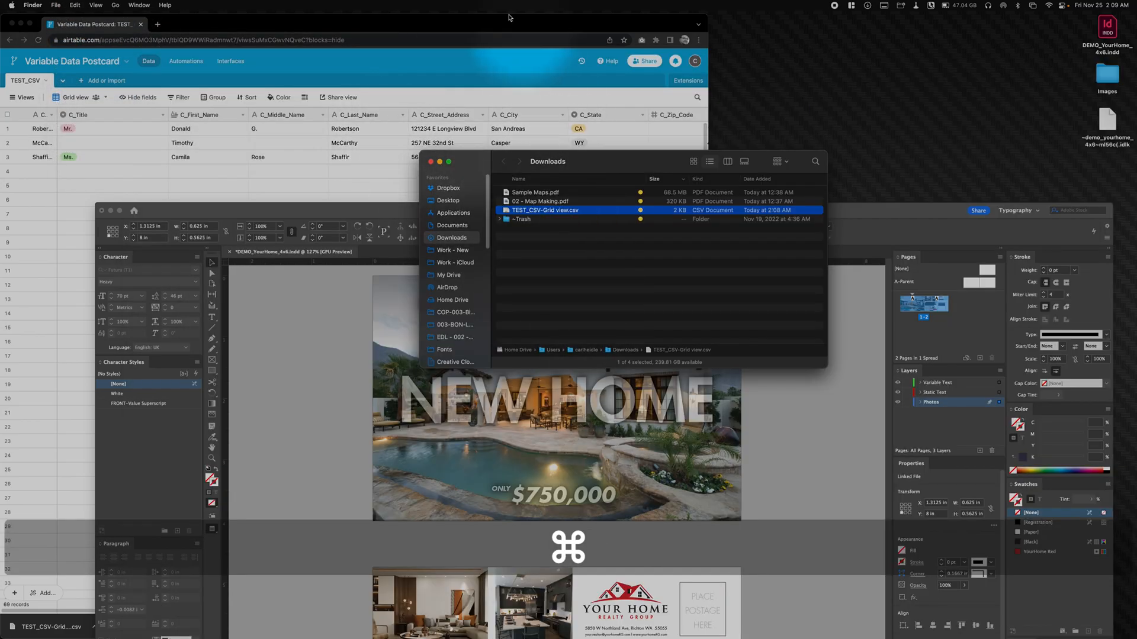
left_click(545, 222)
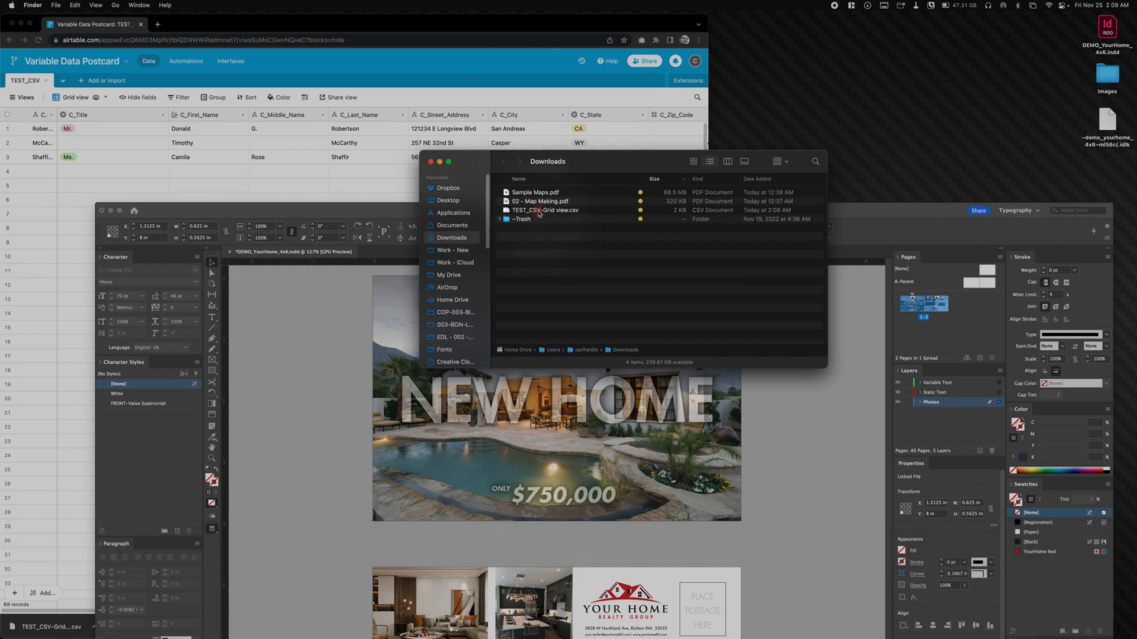
- Move TEST_CSV-Grid view.csv from Downloads into the desktop Images folder and close the Downloads window
left_click(540, 212)
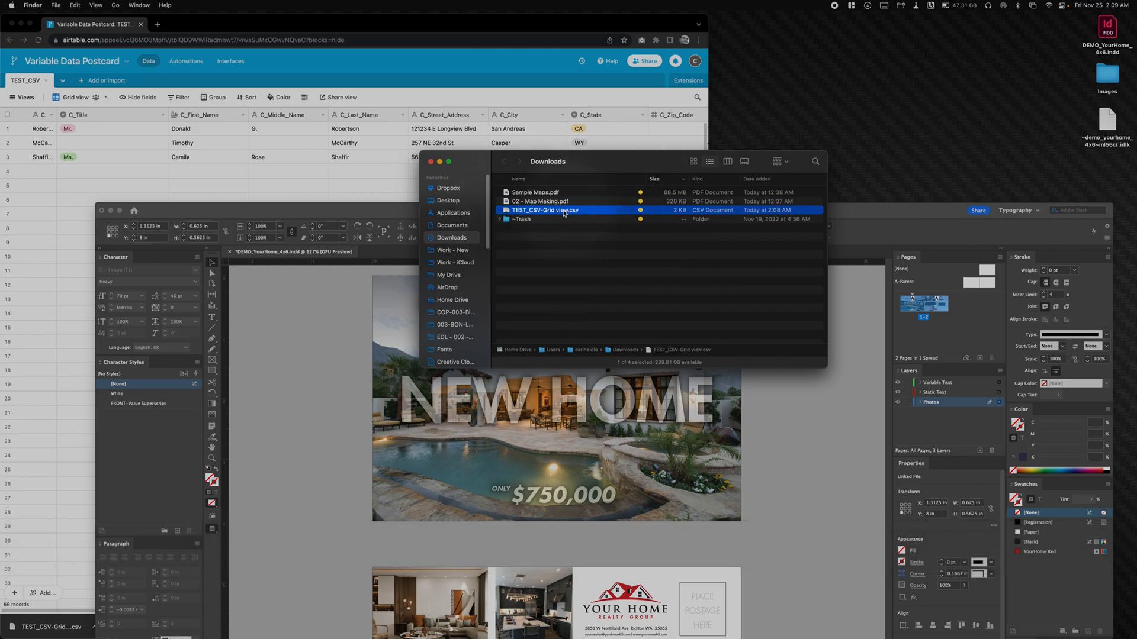
left_click_drag(563, 215, 856, 139)
left_click_drag(1044, 70, 1107, 77)
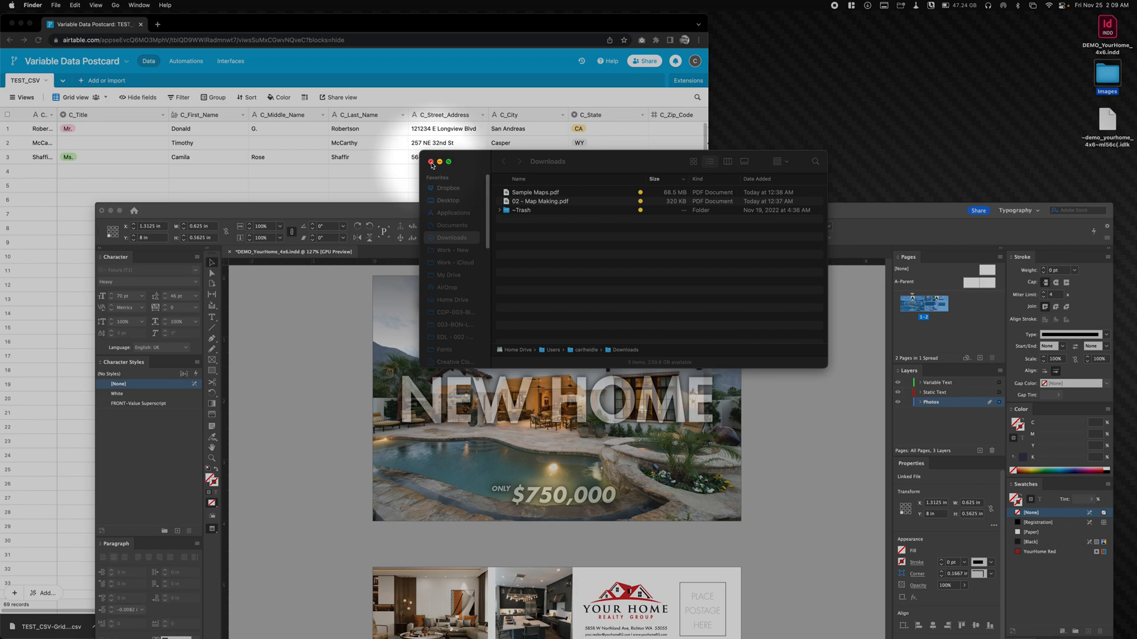
left_click(431, 162)
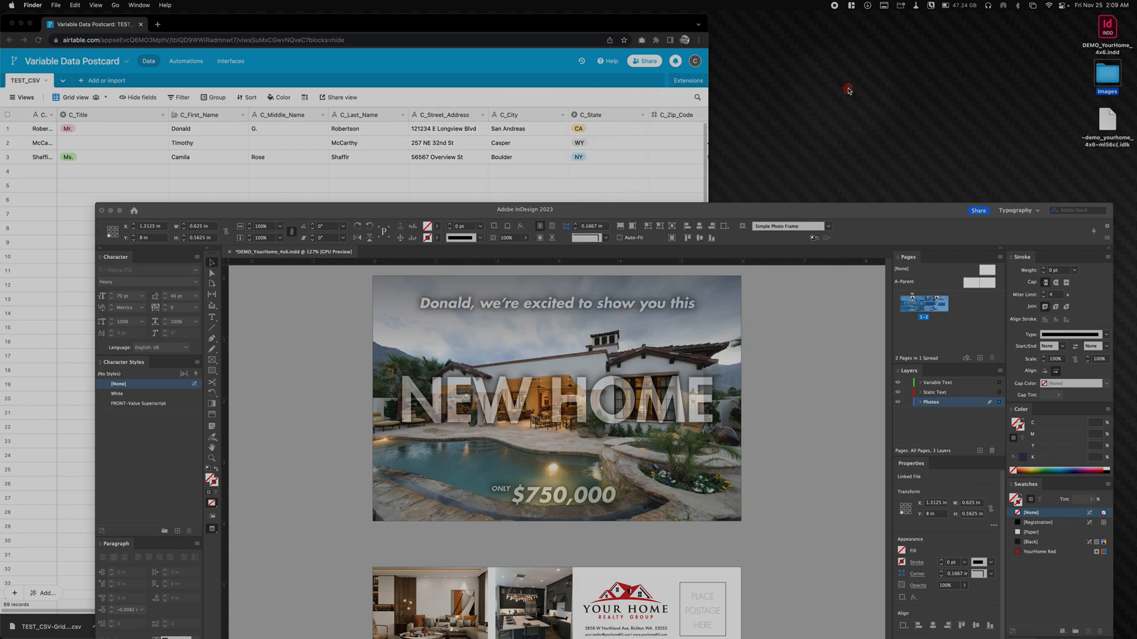
- Open the desktop Images folder, move TEST_CSV-Grid view.csv into its Placed Images subfolder and open that subfolder
double_click(1109, 69)
left_click_drag(433, 183, 582, 190)
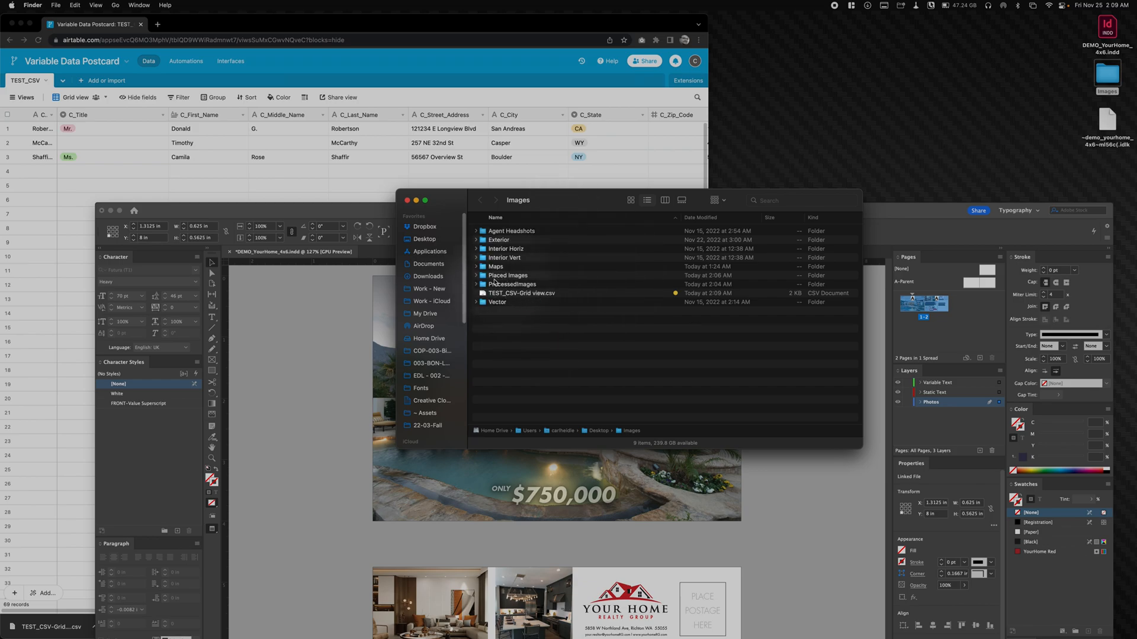
left_click_drag(498, 295, 486, 279)
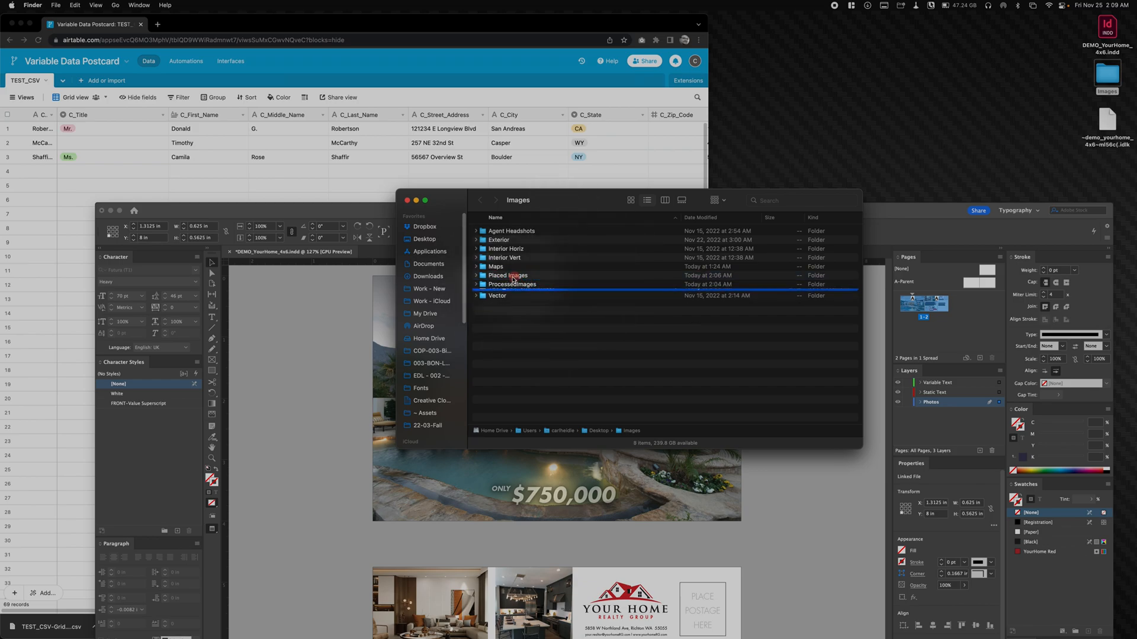
double_click(486, 276)
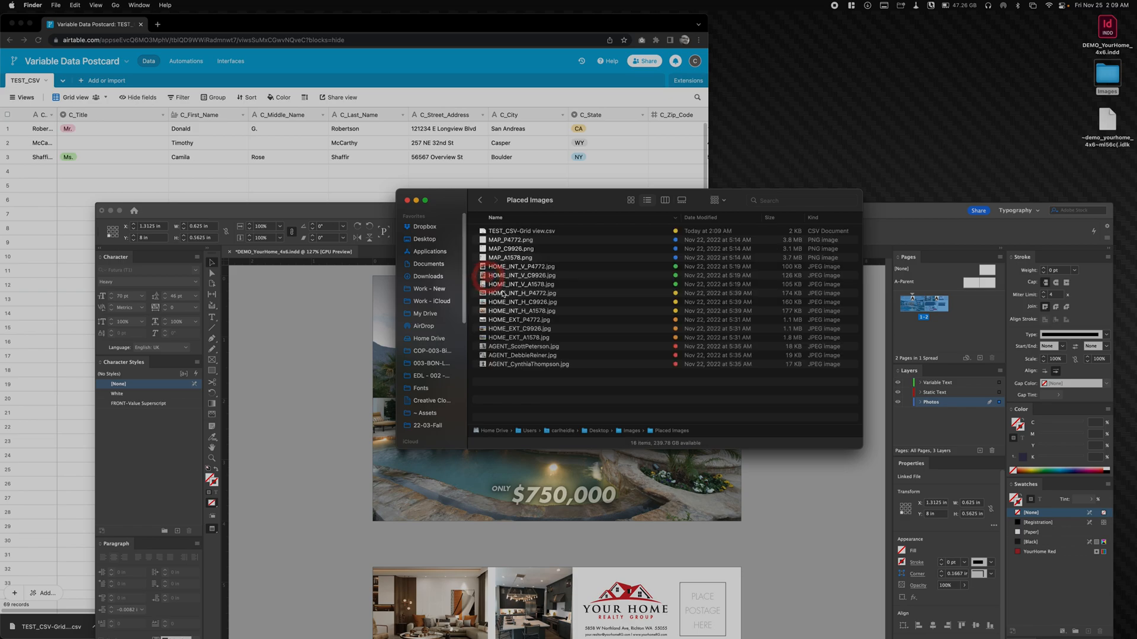
- Rename the CSV file in Placed Images as TESTDEMO.csv
left_click(514, 232)
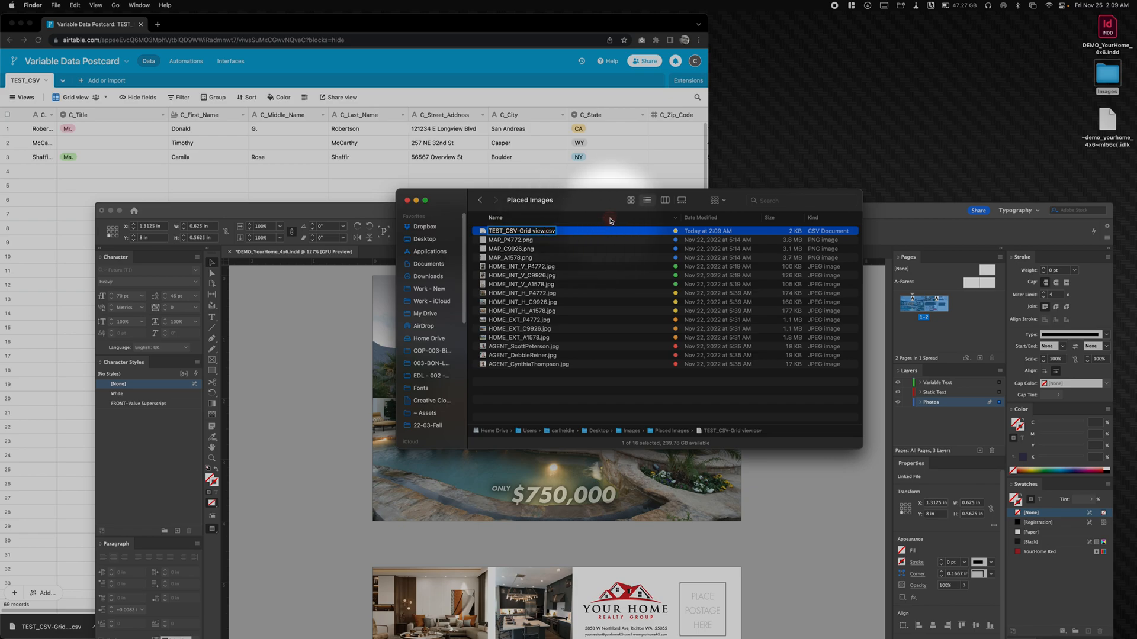
key("BackSpace")
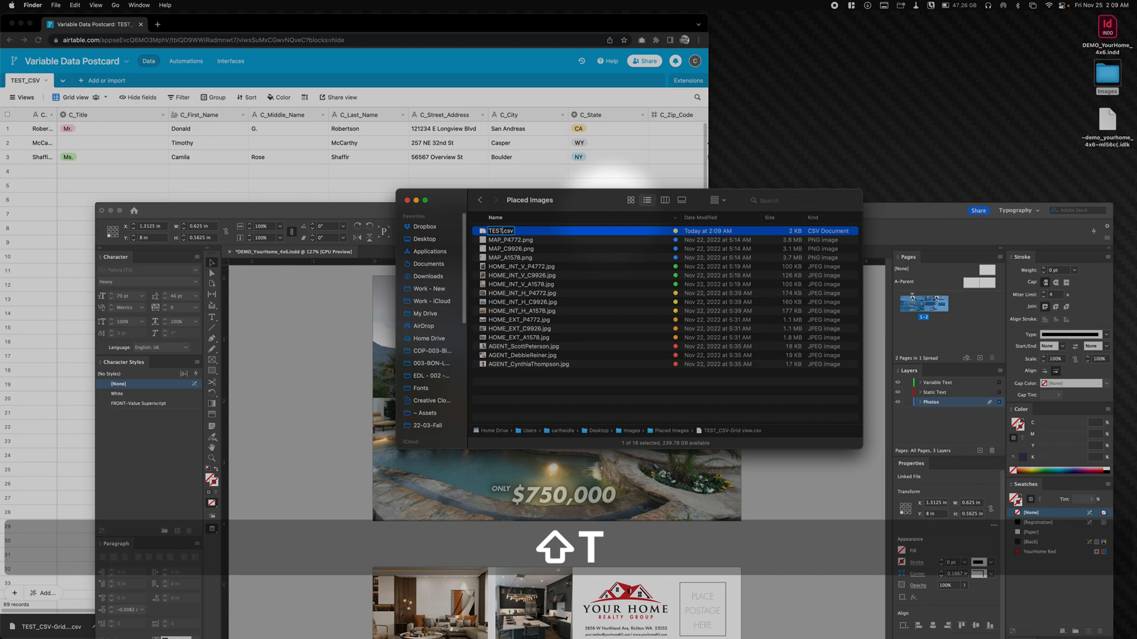
type("TESTDEMO")
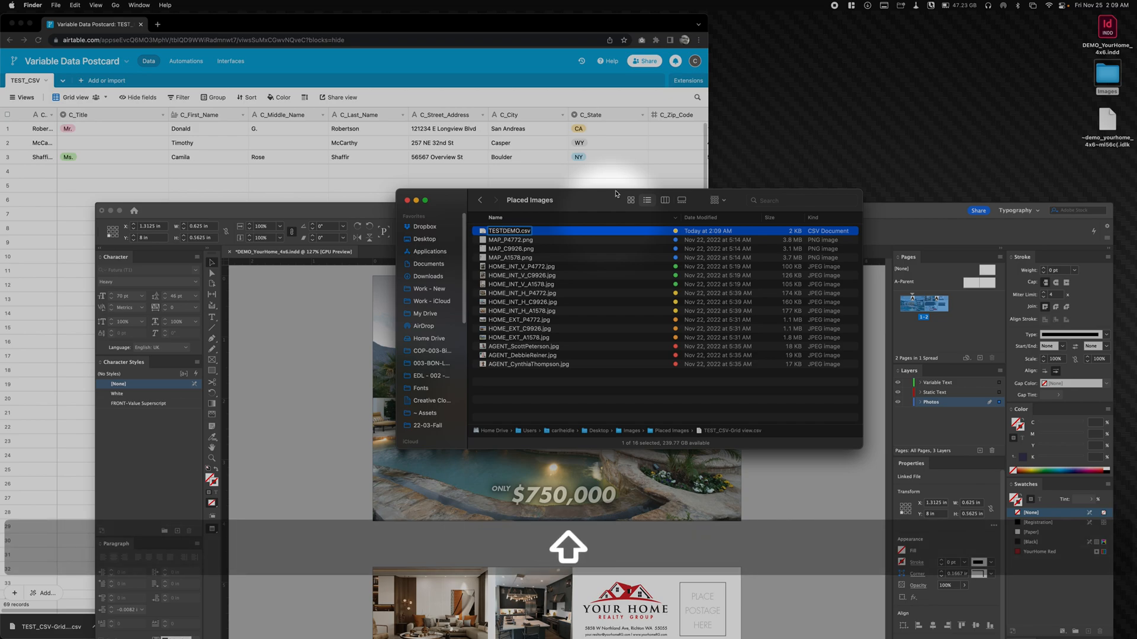
left_click(546, 409)
left_click(532, 403)
left_click_drag(579, 204, 828, 231)
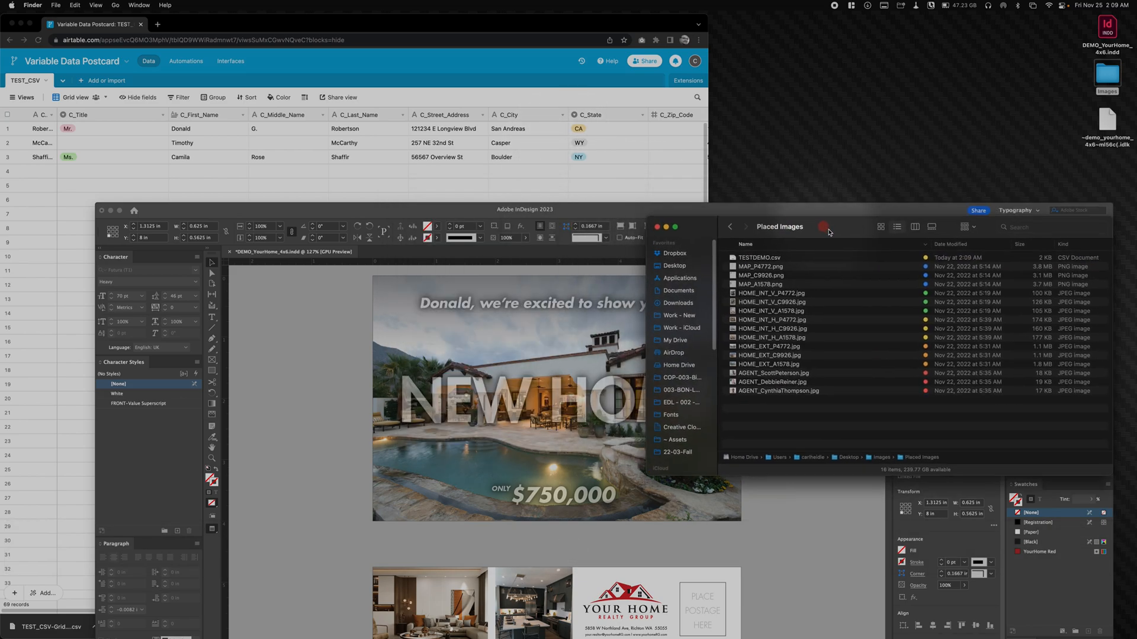
left_click(332, 170)
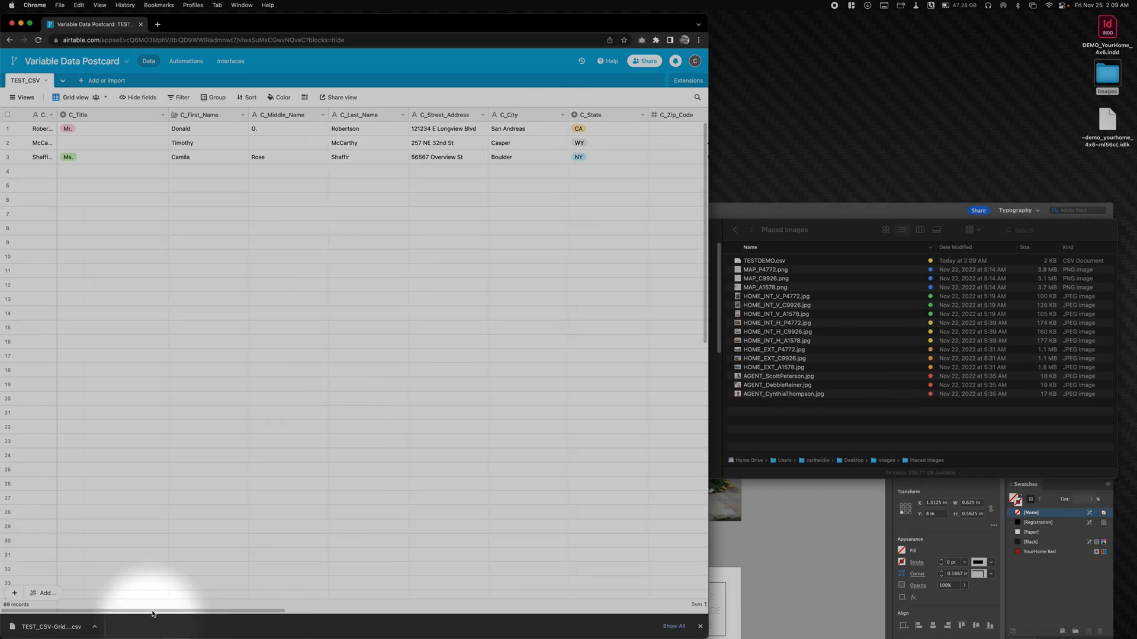
left_click_drag(189, 615, 613, 624)
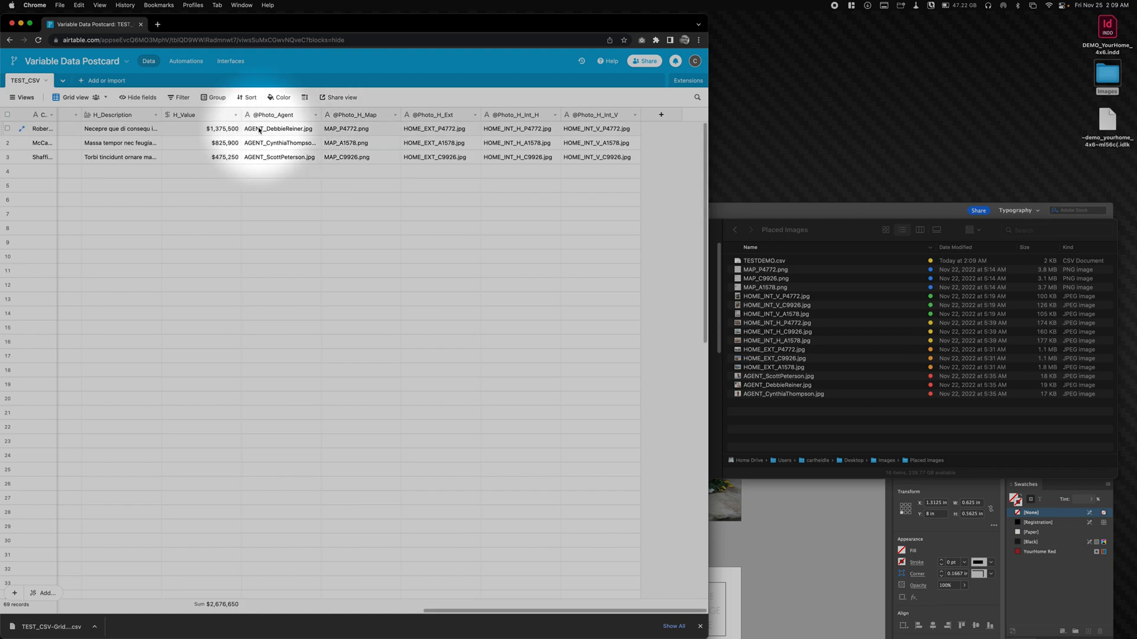
scroll(290, 131, "left", 1)
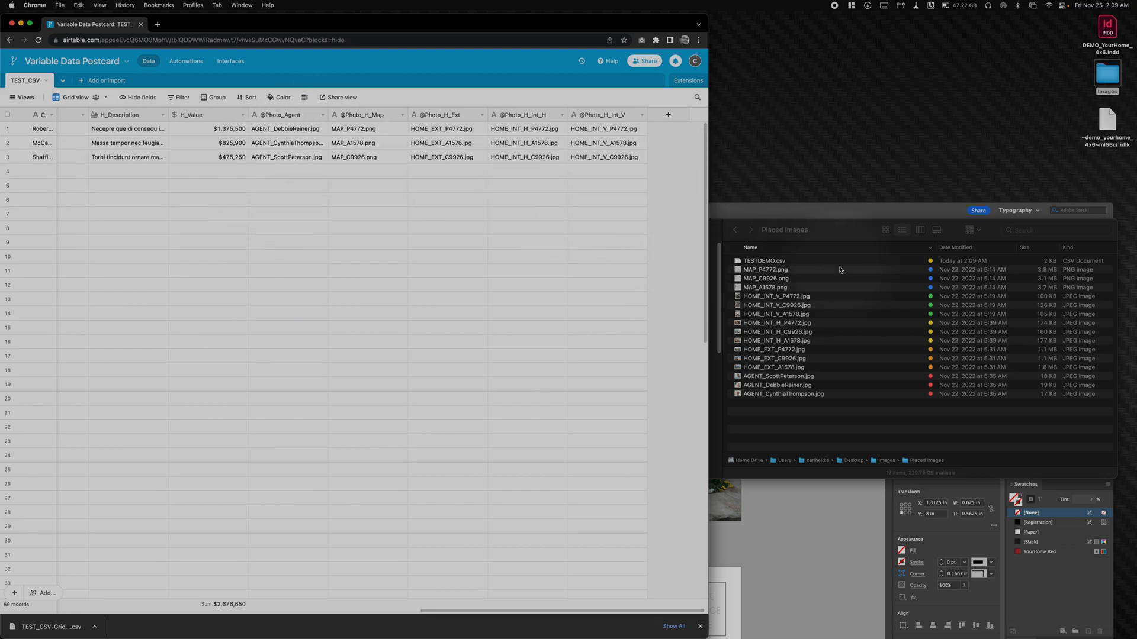
left_click(830, 237)
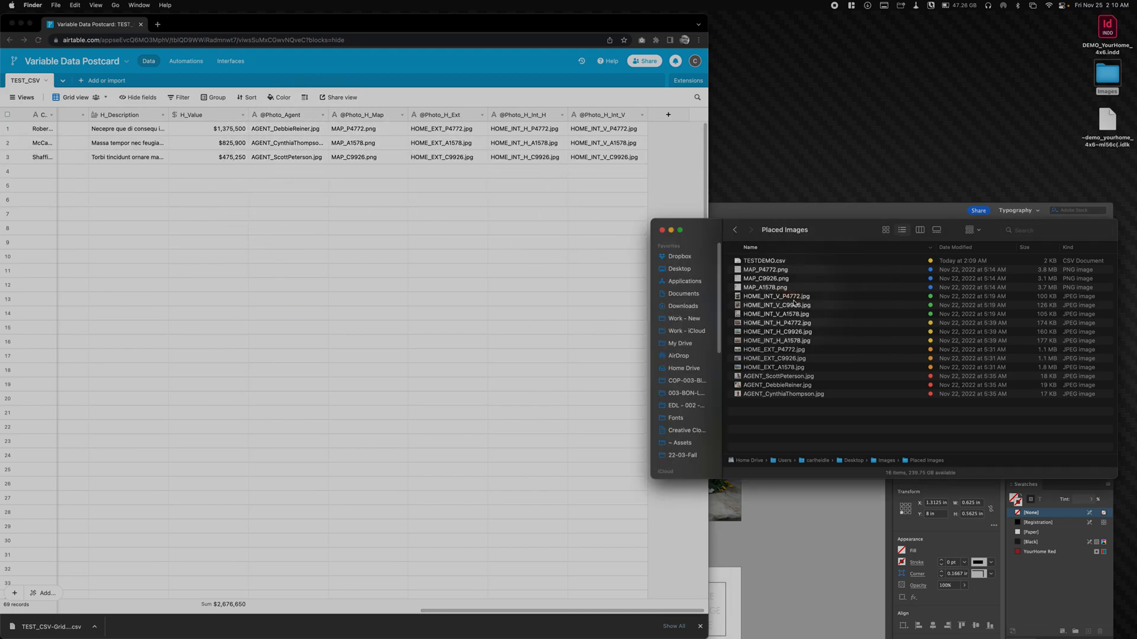
left_click(775, 297)
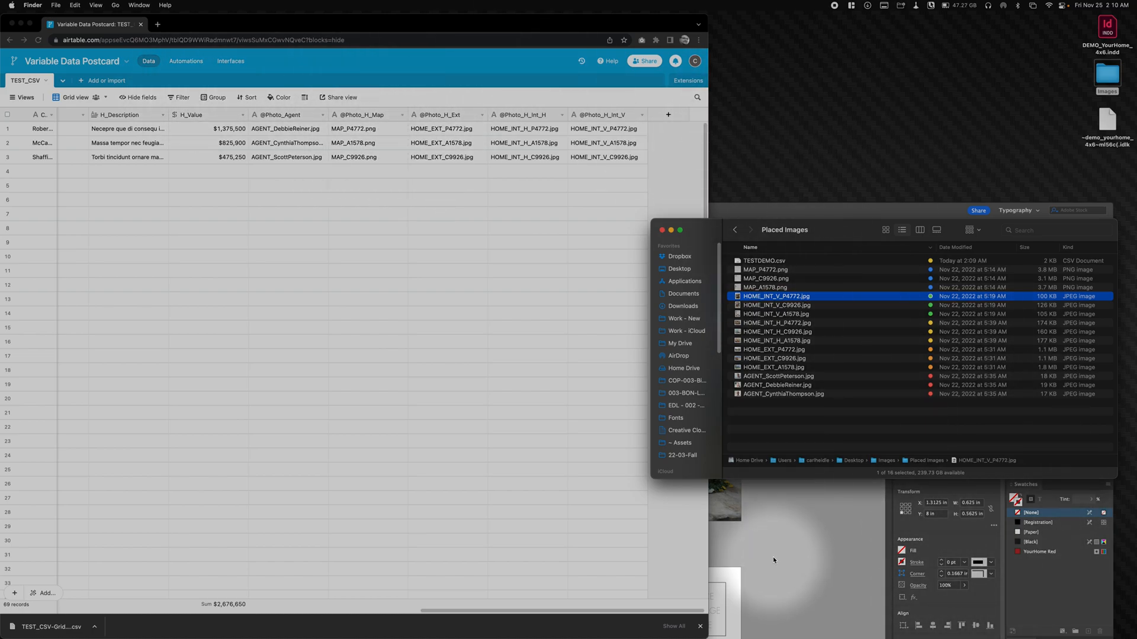
left_click(765, 377)
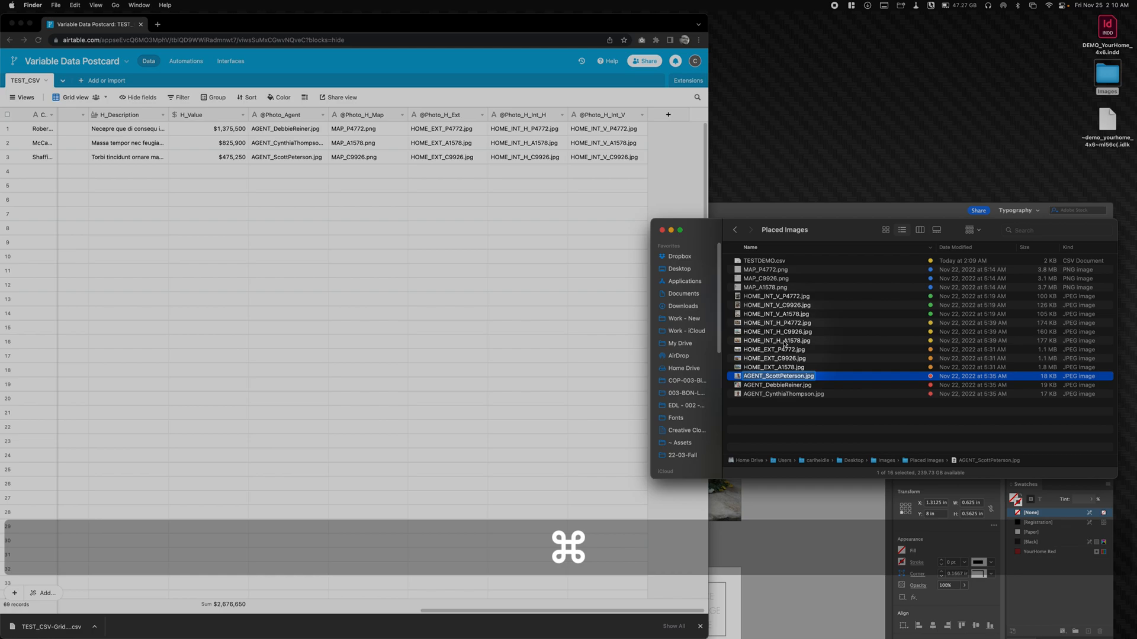
left_click(588, 203)
left_click(446, 201)
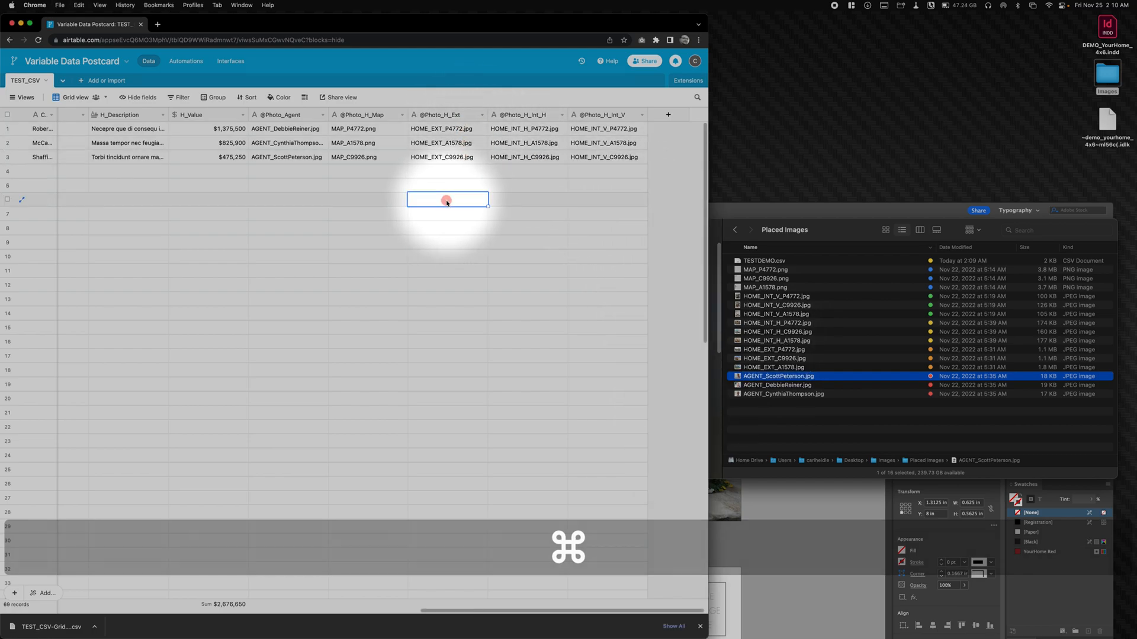
type("AGENT_ScottPeterson.jpg")
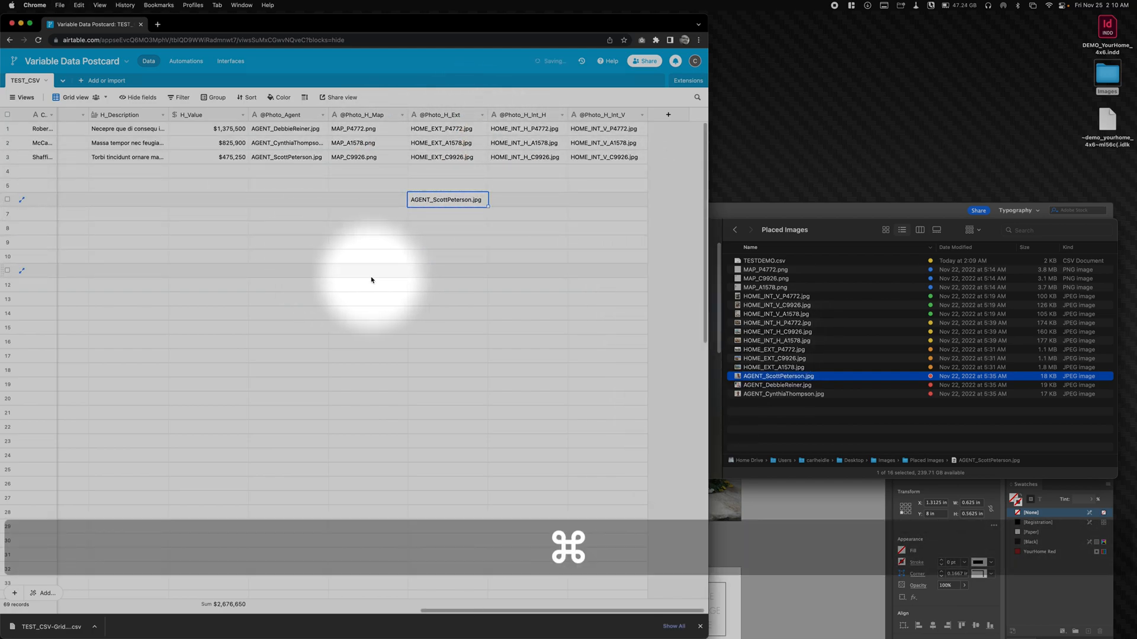
key("super+z")
key("BackSpace")
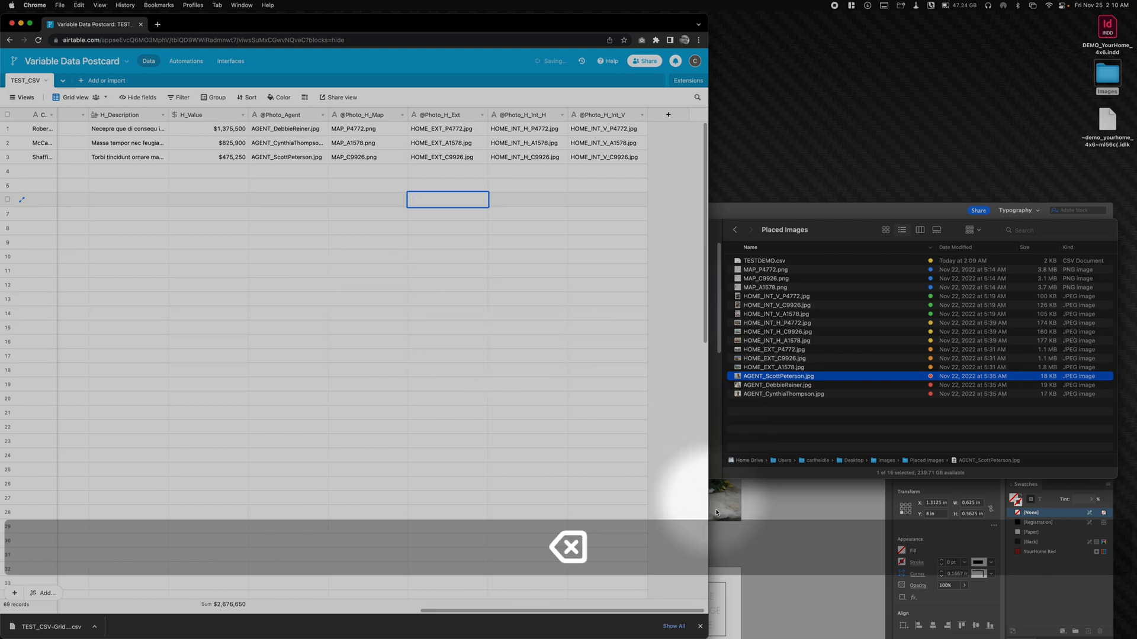
left_click(859, 439)
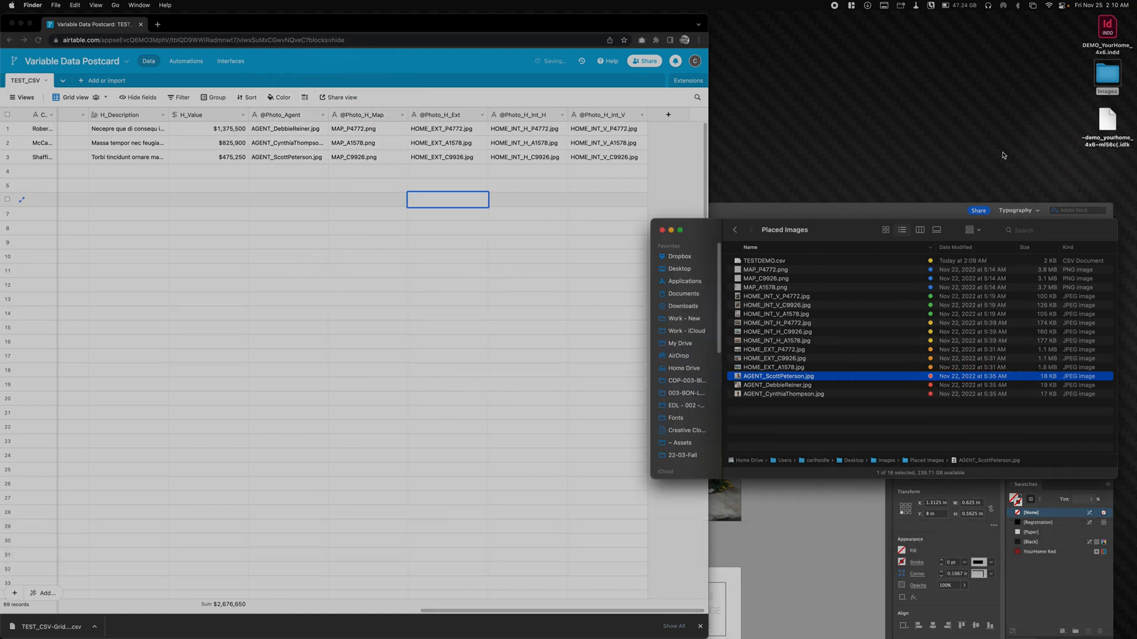
left_click(1023, 153)
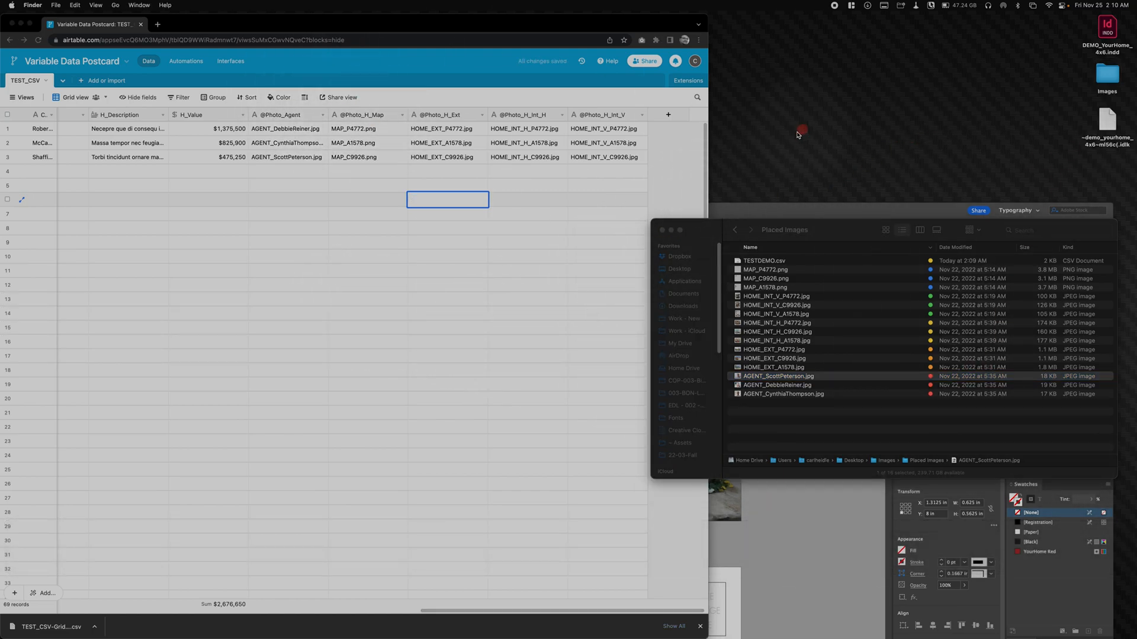
left_click_drag(844, 228, 855, 221)
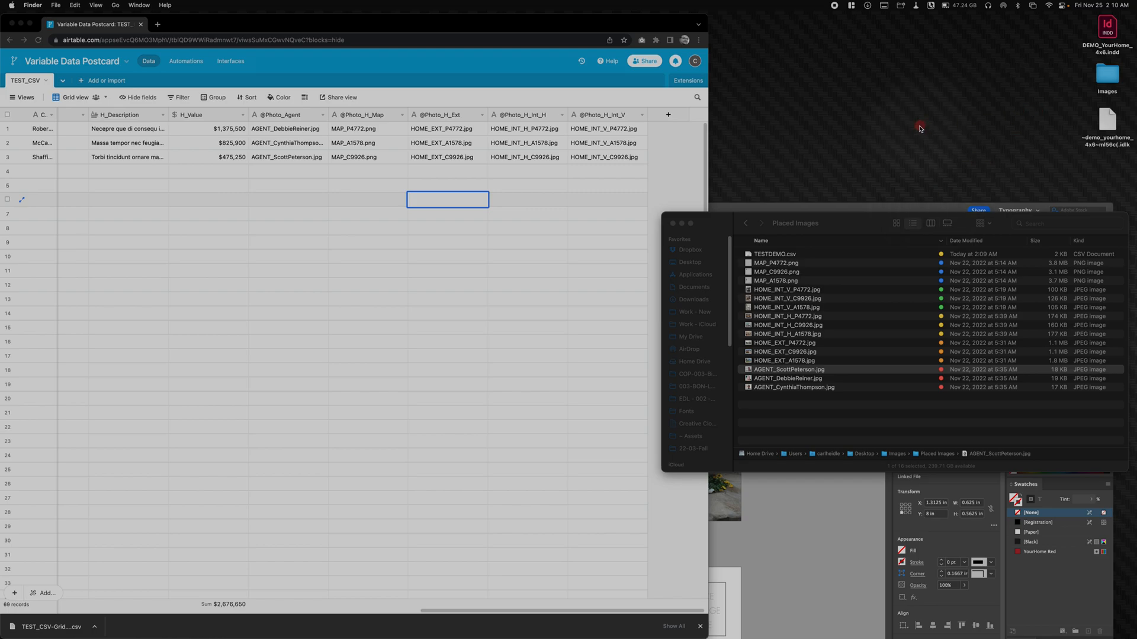
left_click_drag(718, 223, 694, 210)
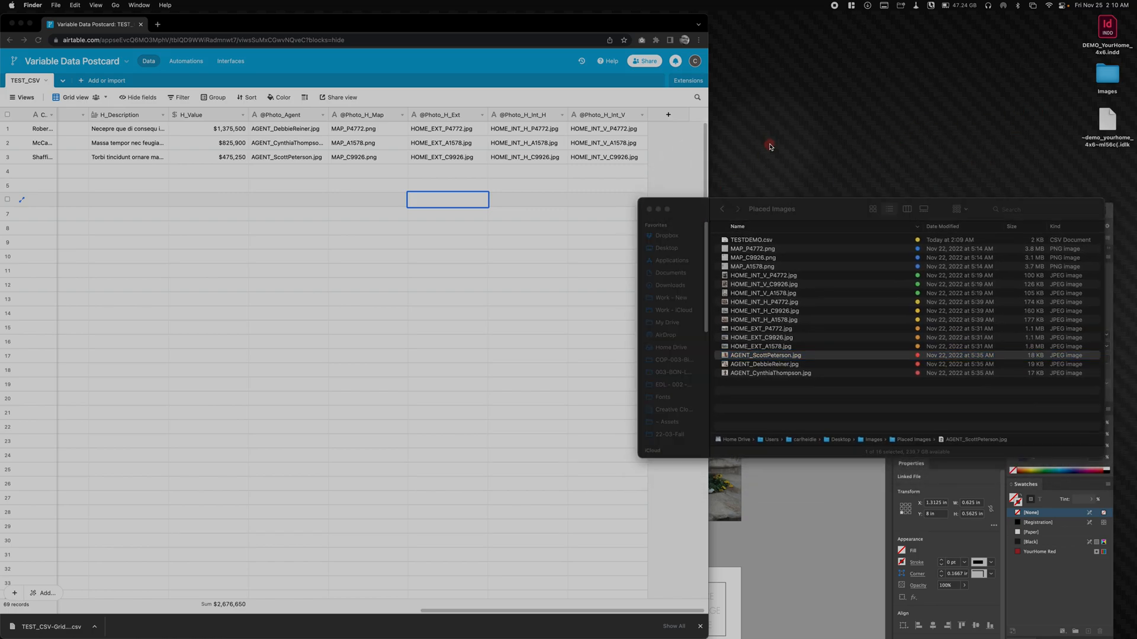
left_click(711, 212)
left_click(766, 171)
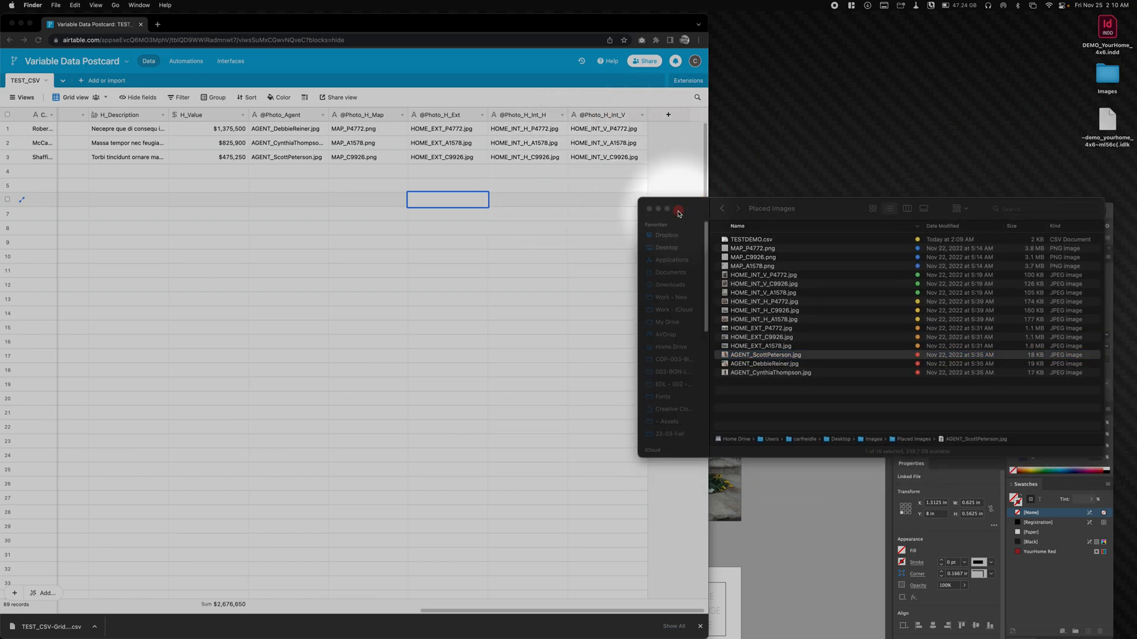
- Close the Placed Images window, switch to InDesign and enlarge its window to fill the screen
left_click(649, 209)
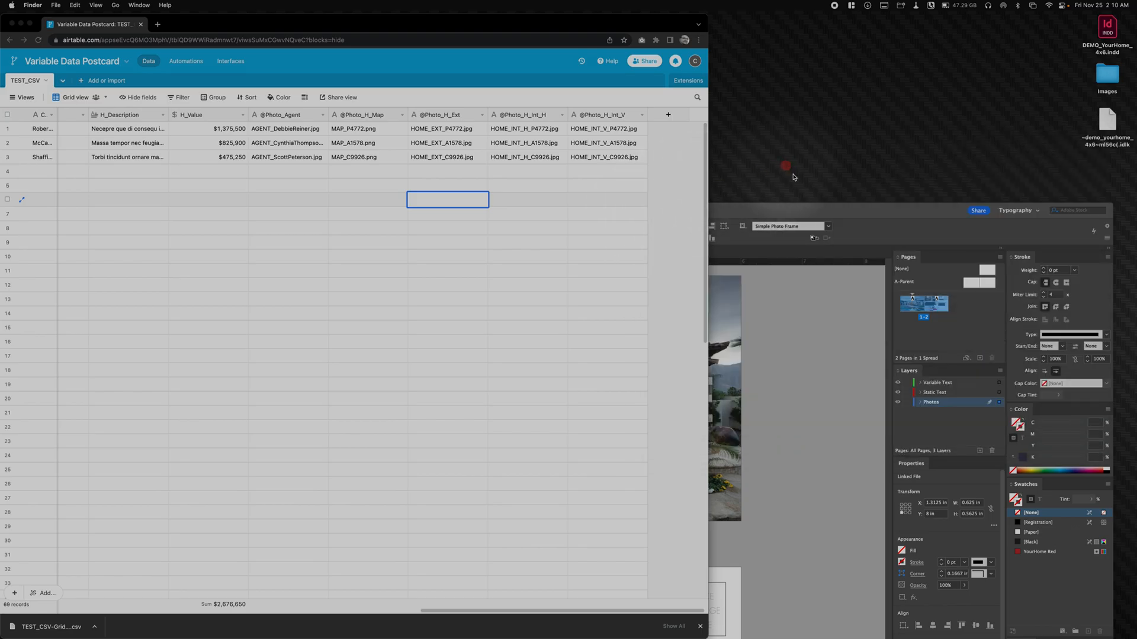
left_click(783, 211)
left_click_drag(650, 215, 567, 12)
left_click(803, 224)
left_click(229, 5)
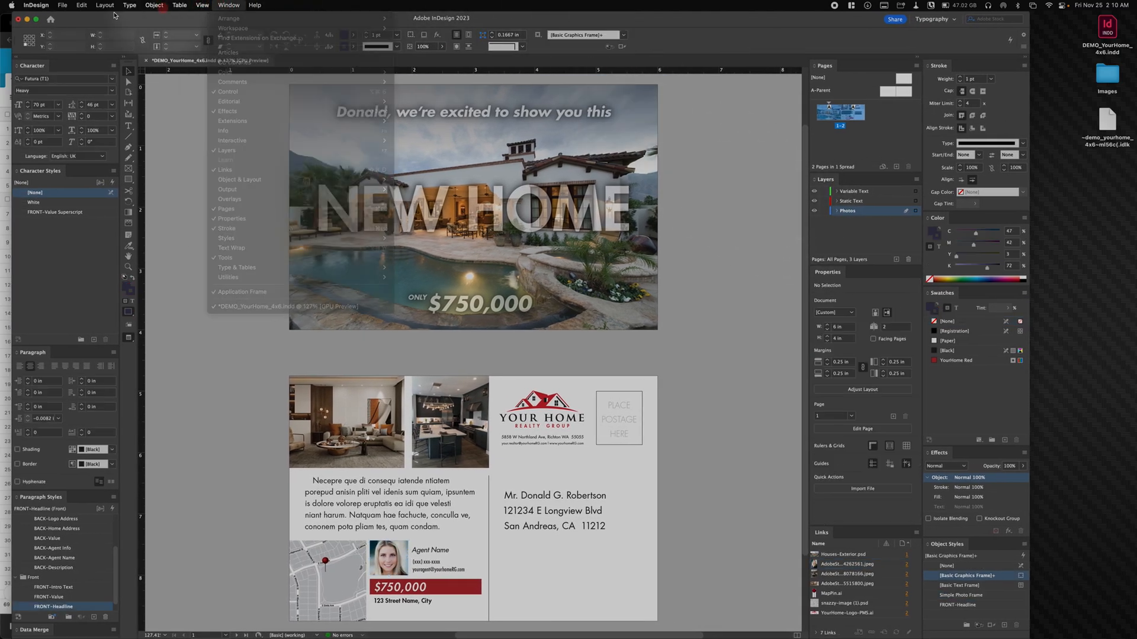
left_click(37, 19)
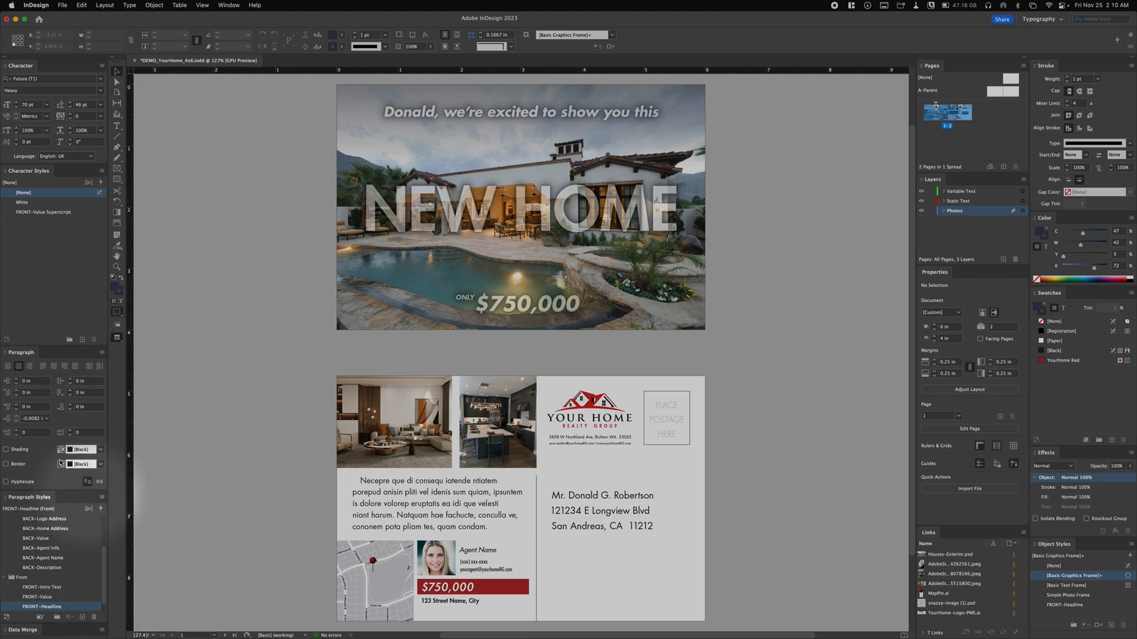
- Detach the Data Merge panel from the dock as a floating panel and close it
left_click(28, 635)
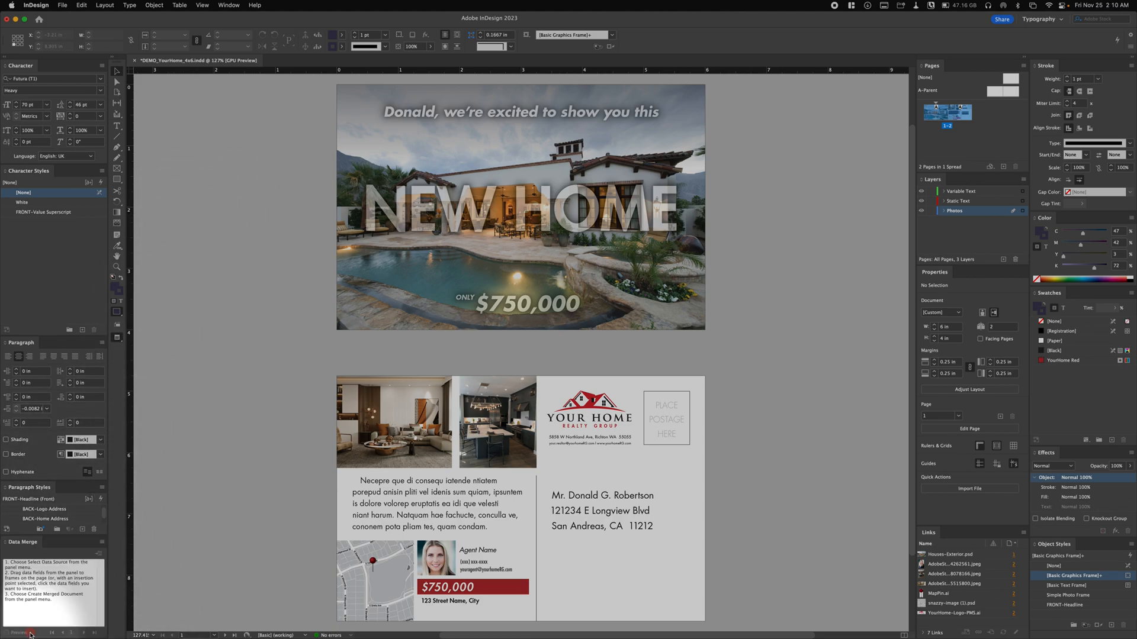
left_click_drag(22, 545, 304, 153)
left_click(305, 151)
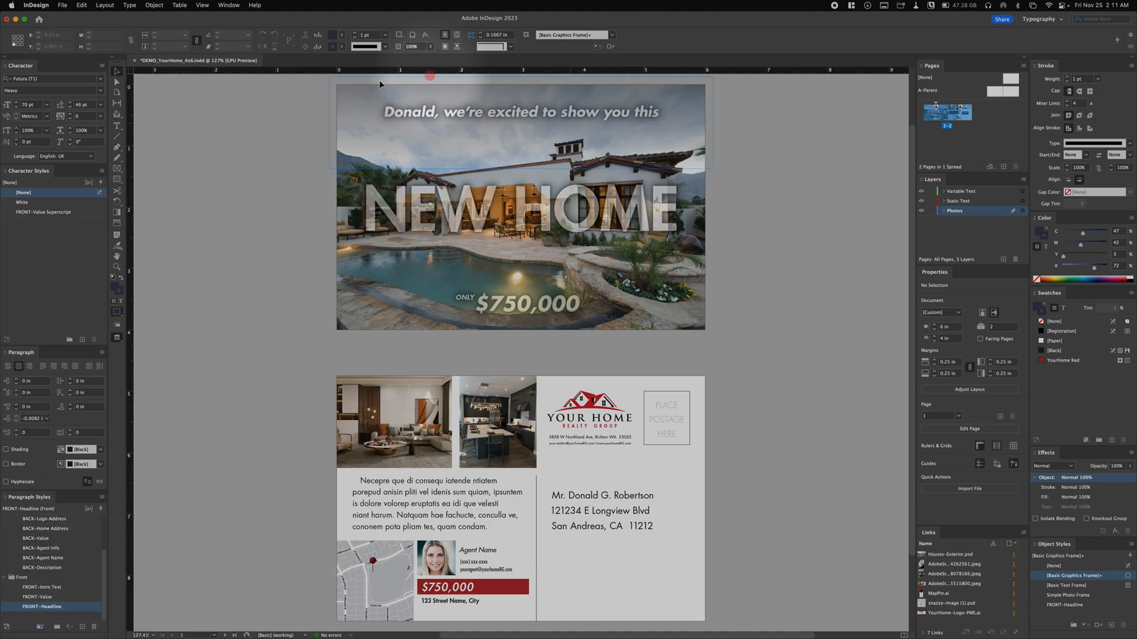
- Reopen the Data Merge panel, move it onto the empty pasteboard beside the postcard front and lengthen it
left_click(229, 5)
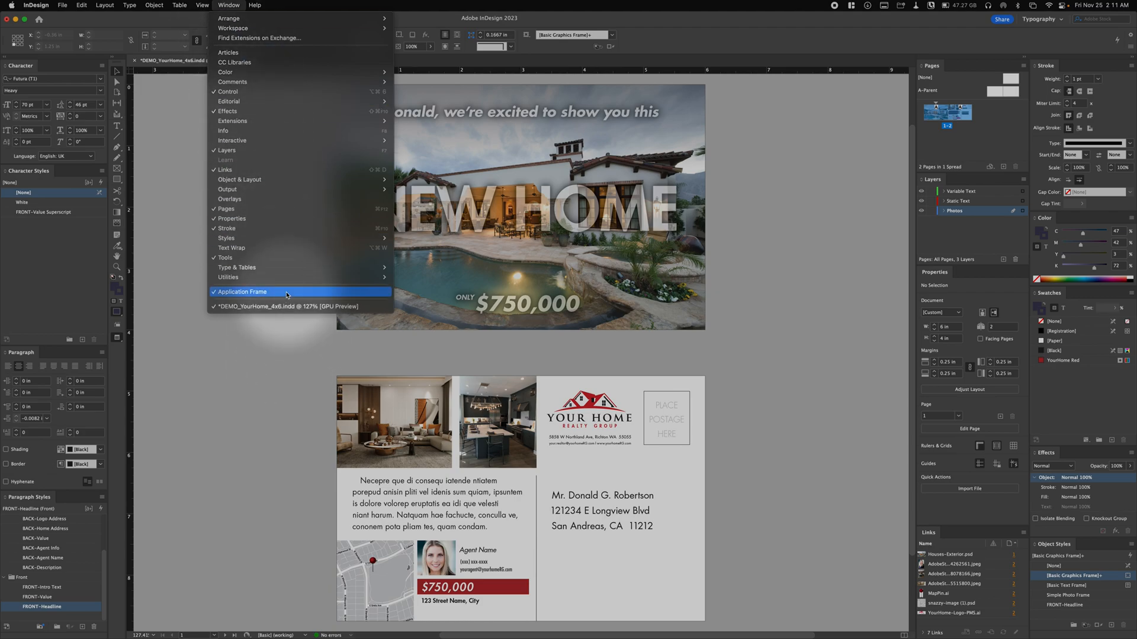
mouse_move(290, 280)
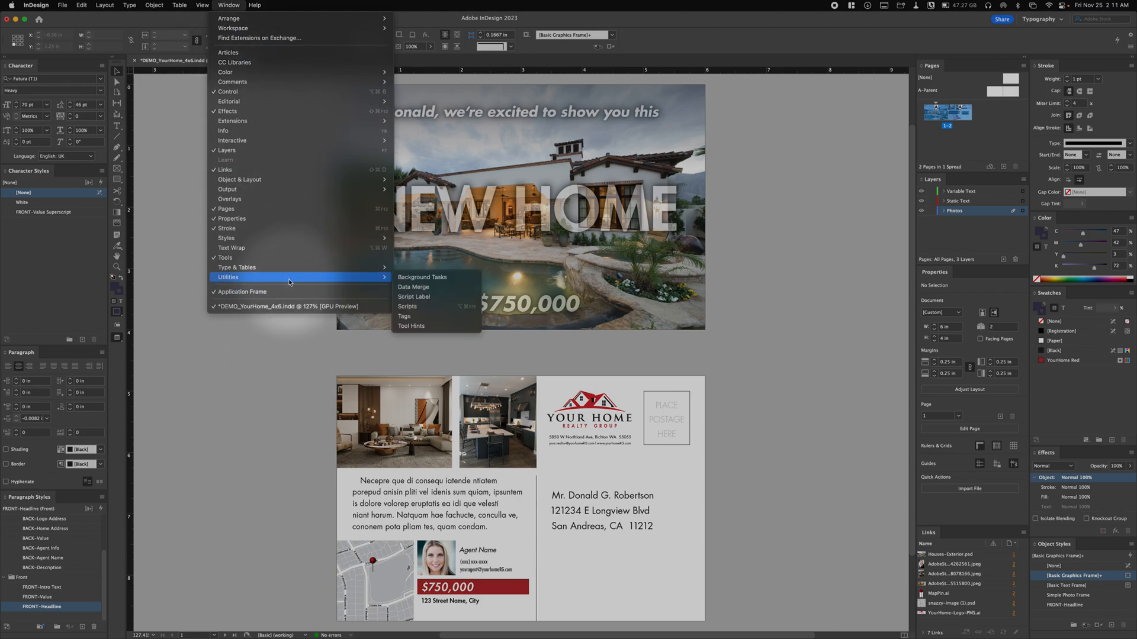
left_click(412, 288)
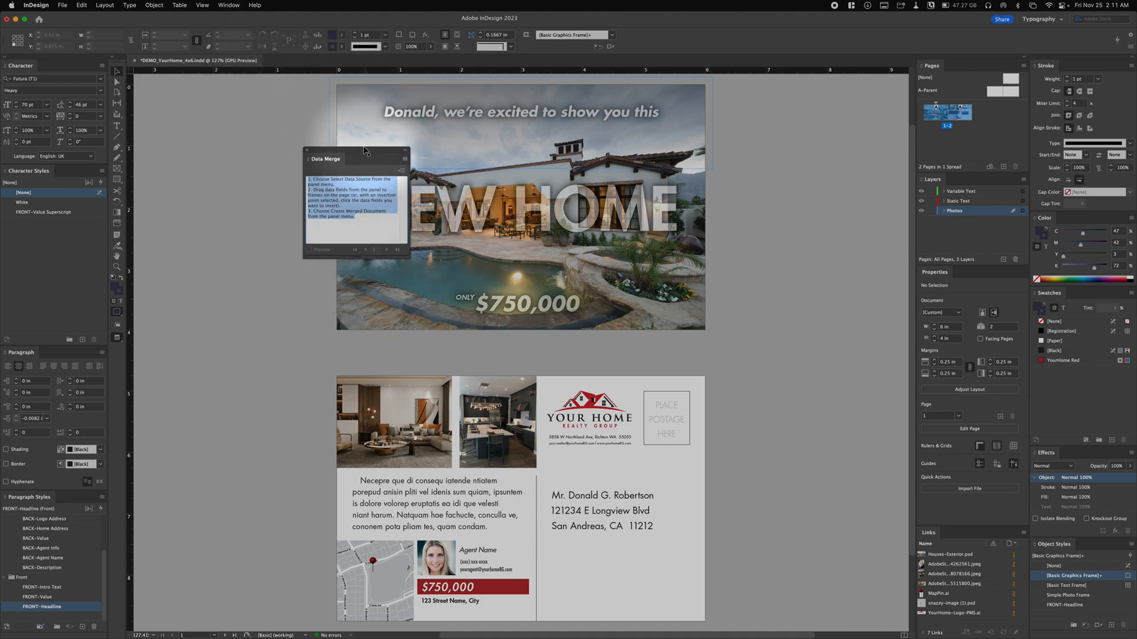
left_click_drag(365, 152, 245, 135)
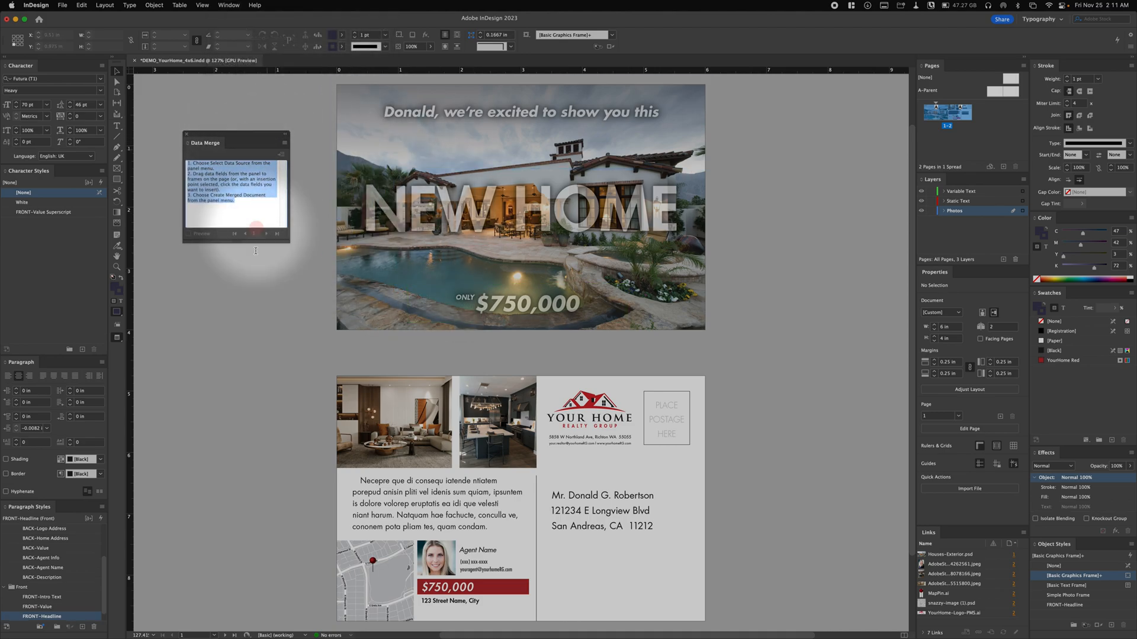
left_click_drag(249, 242, 248, 397)
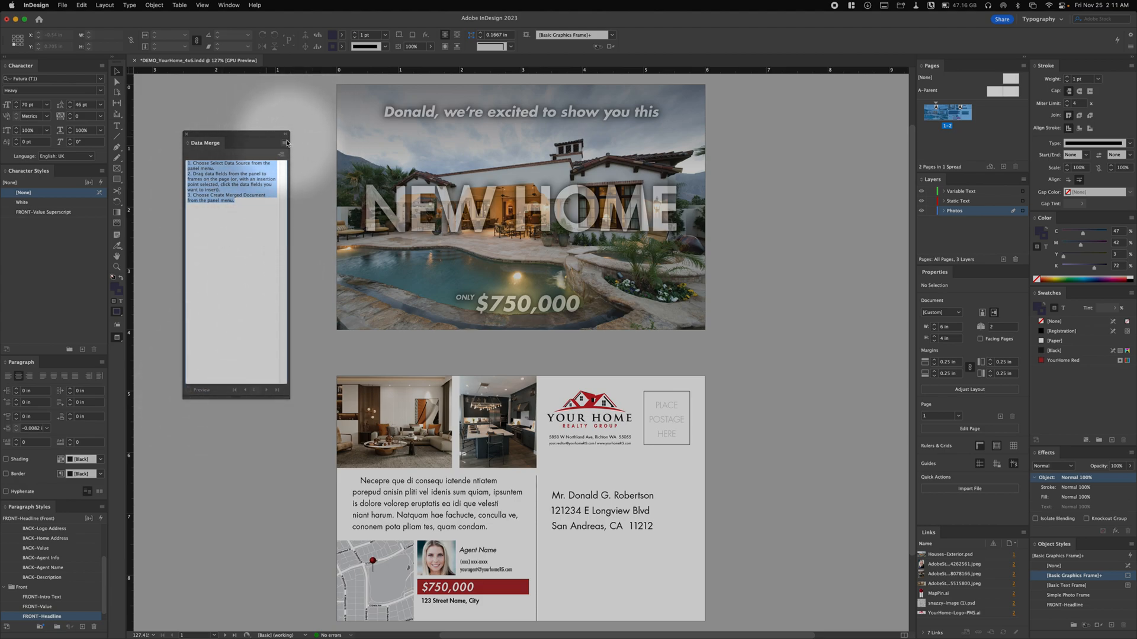
- Select TESTDEMO.csv from the Placed Images folder inside Images on the Desktop as the data merge source
left_click(284, 144)
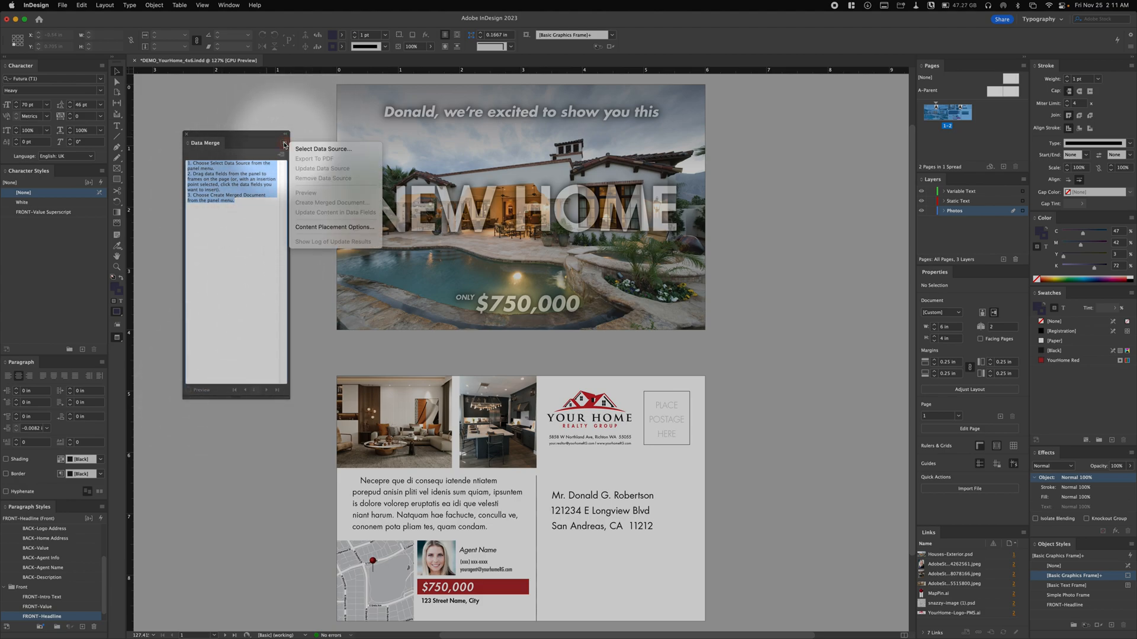
left_click(326, 149)
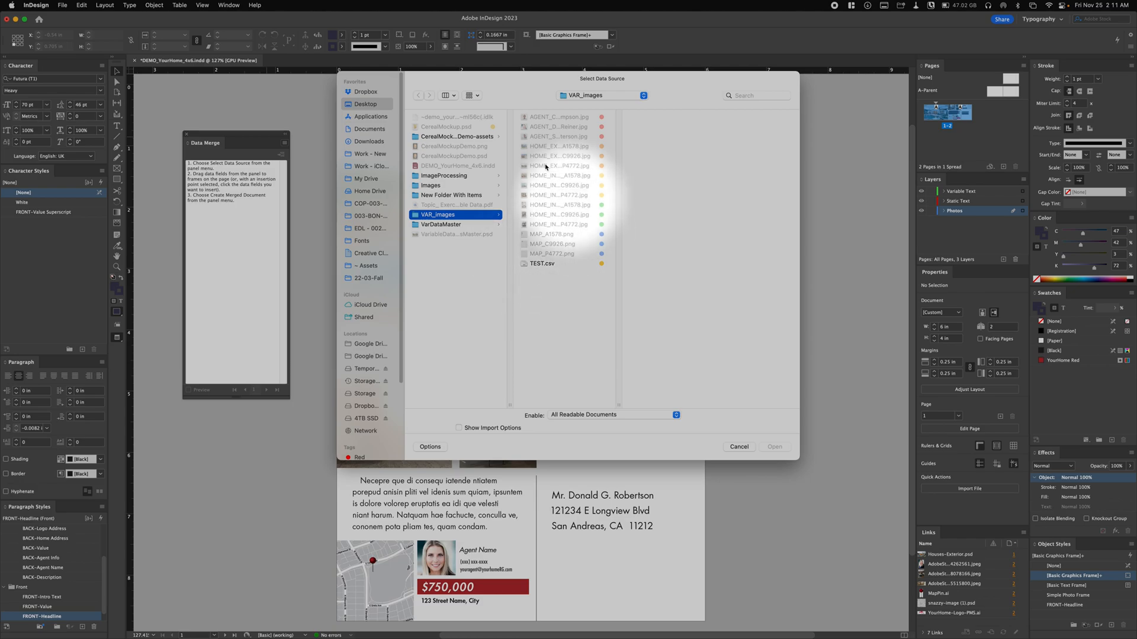
left_click(361, 105)
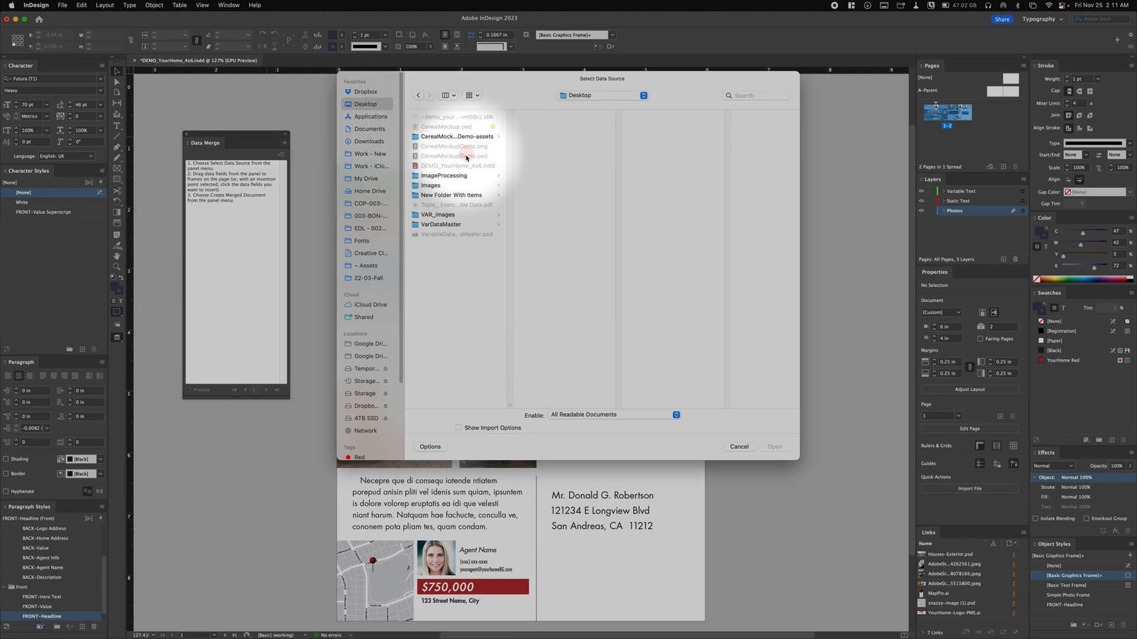
left_click(431, 185)
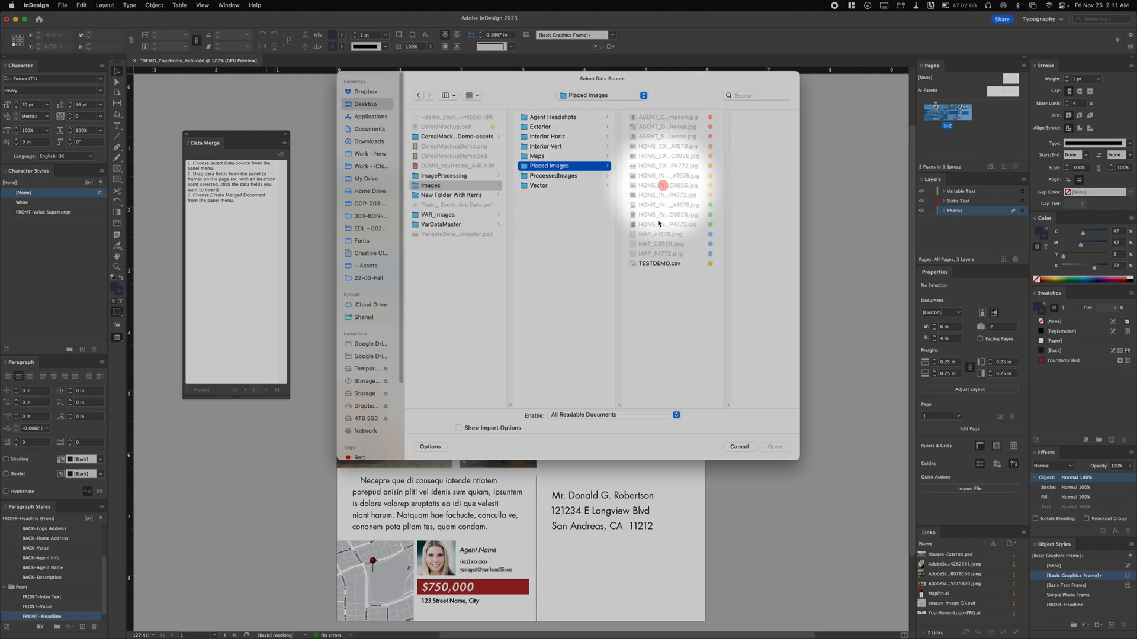
left_click(649, 265)
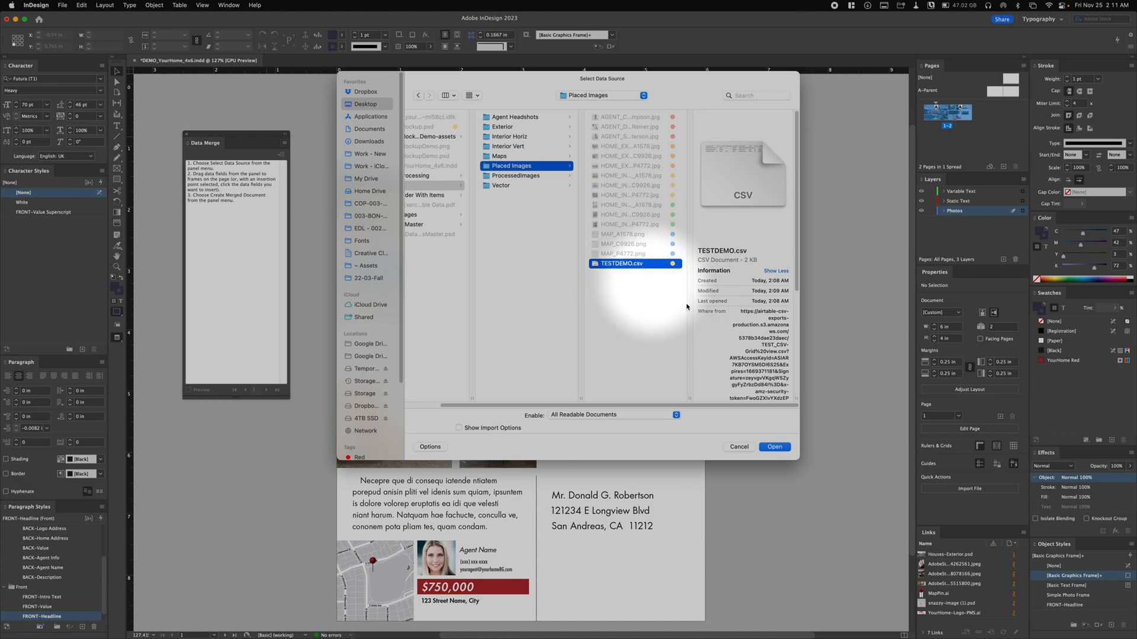
left_click(775, 447)
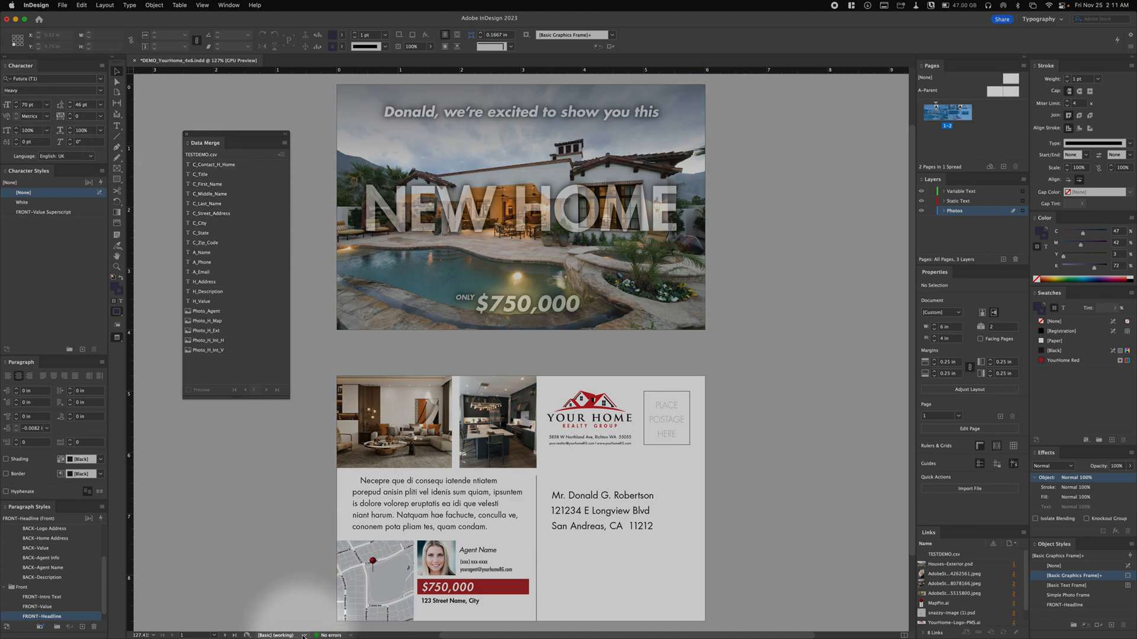
left_click(286, 603)
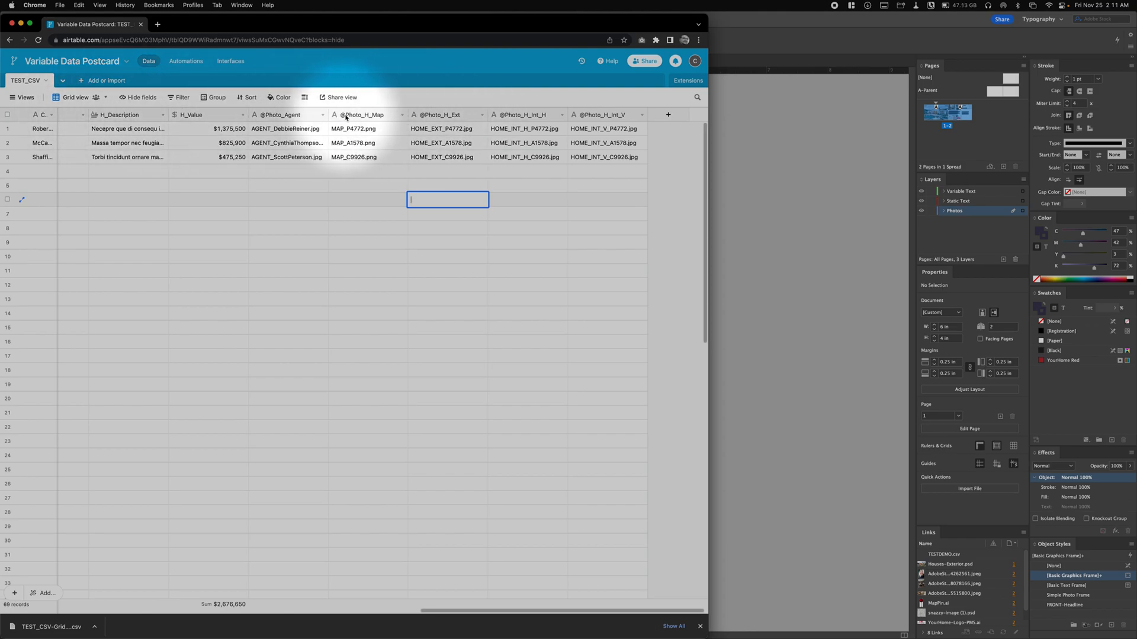
left_click(761, 225)
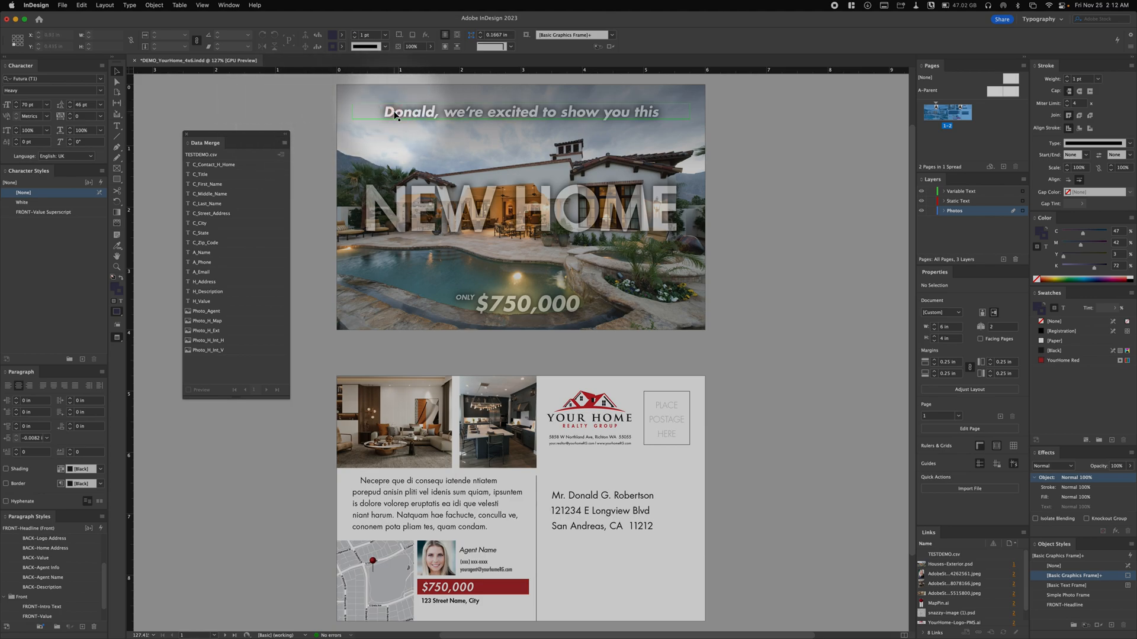
- Replace the recipient's first name in the postcard front's intro line with the C_First_Name field, keeping the comma
double_click(429, 111)
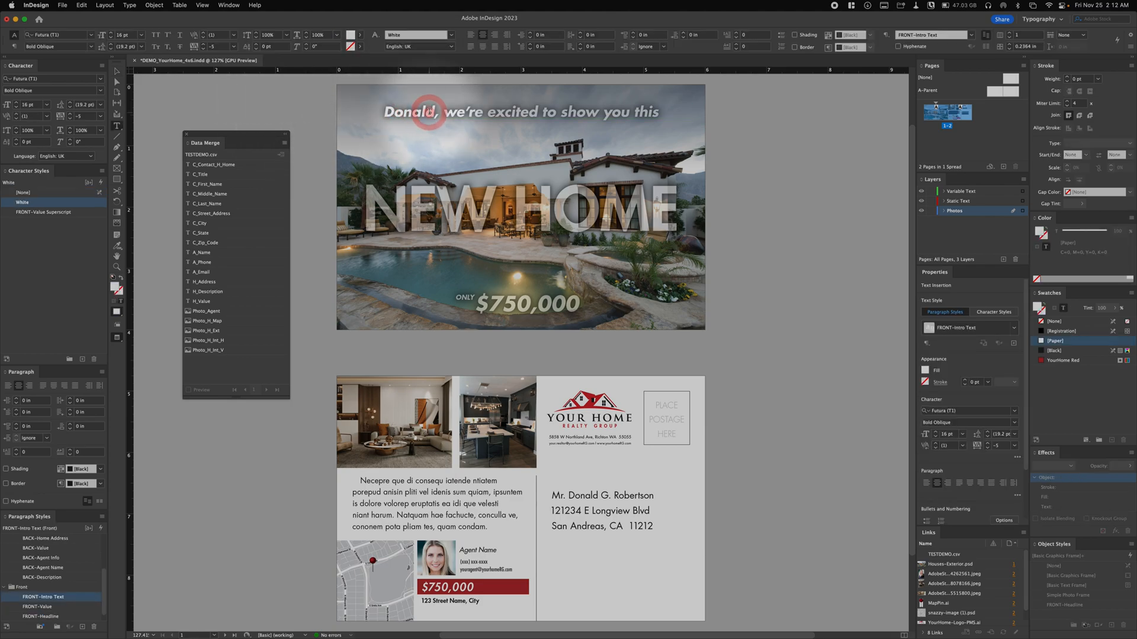
left_click_drag(432, 112, 385, 114)
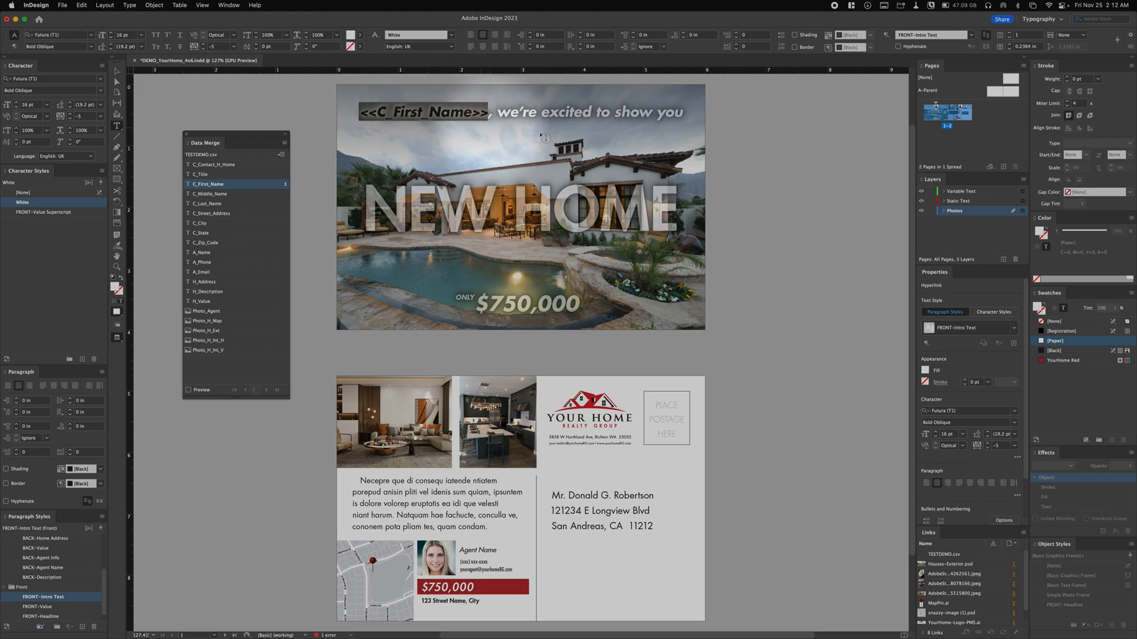
scroll(598, 139, "left", 1)
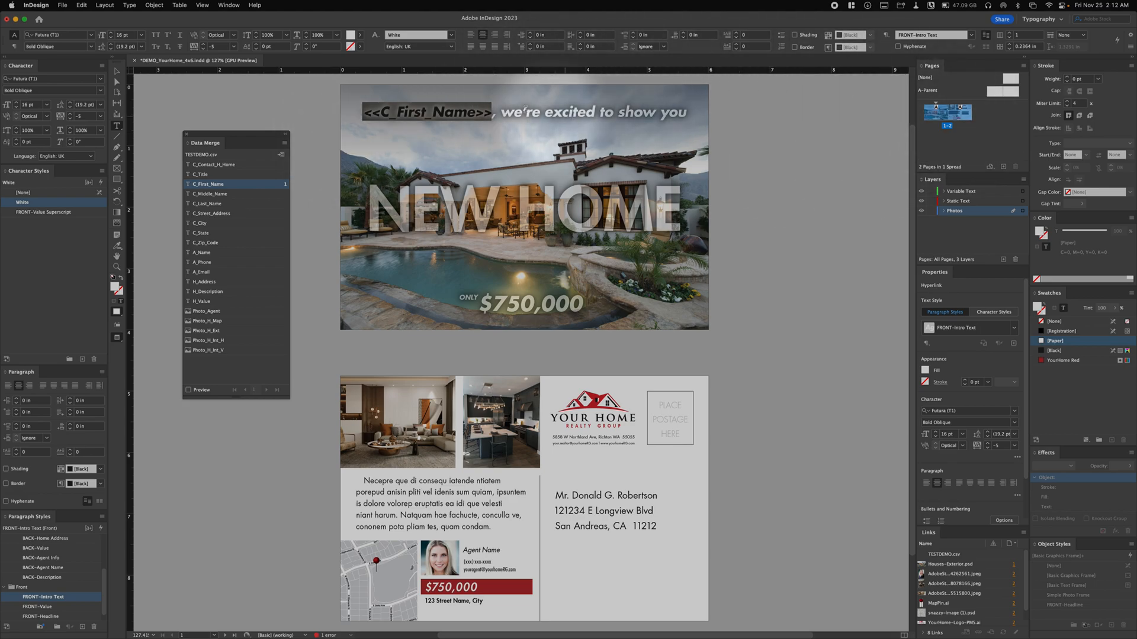
left_click(419, 104)
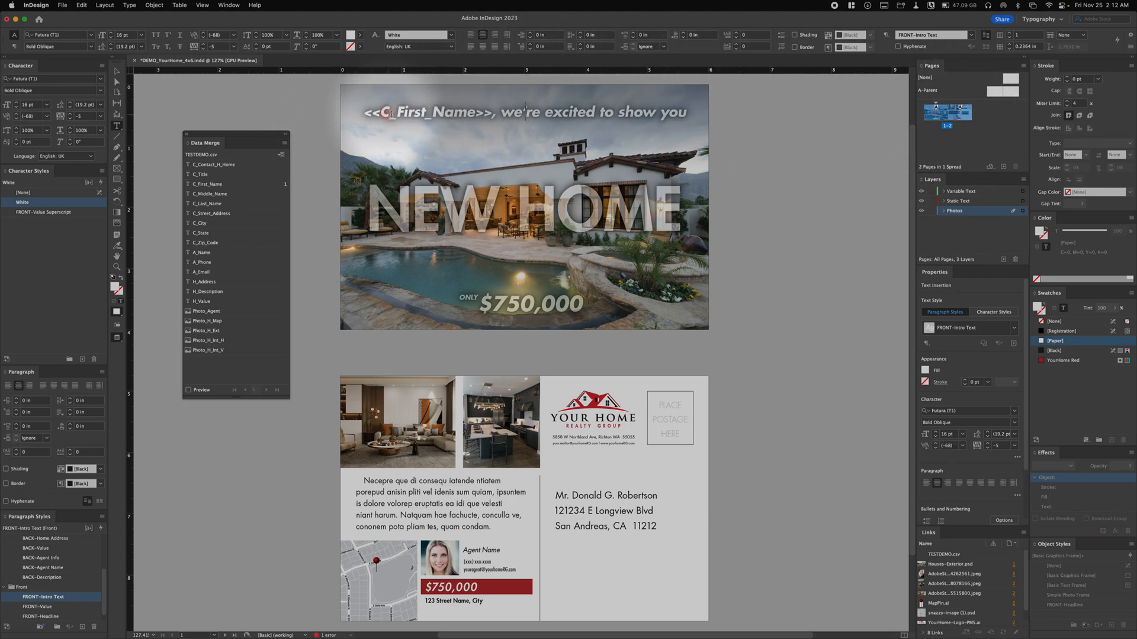
left_click(470, 117)
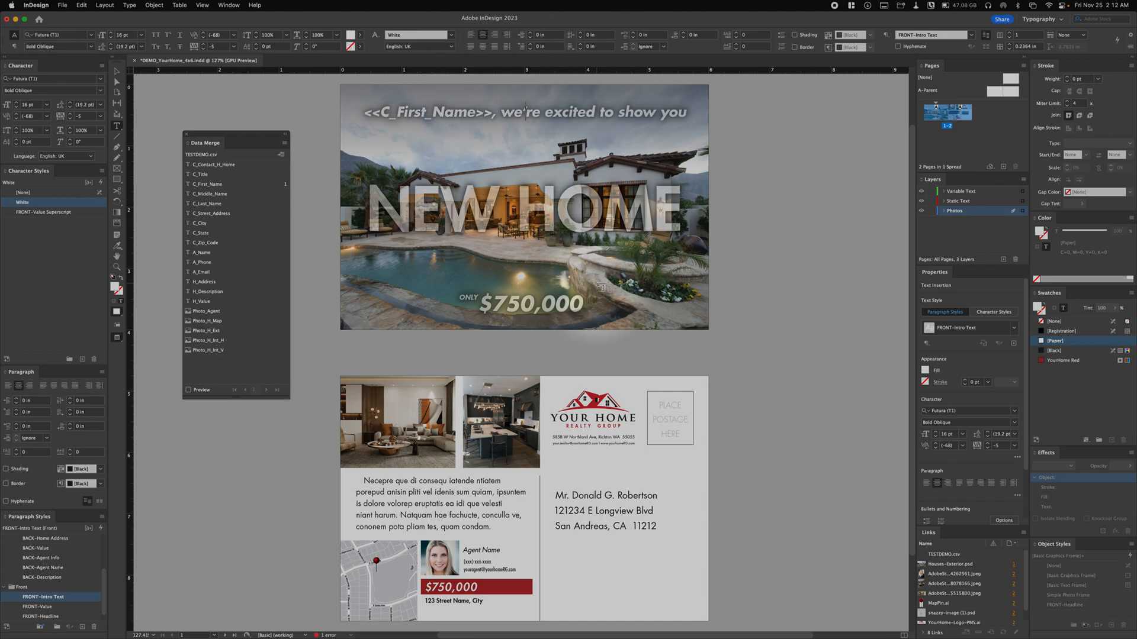
- Replace the $750,000 price on the postcard front with the H_Value field
left_click(575, 308)
left_click_drag(575, 308, 482, 304)
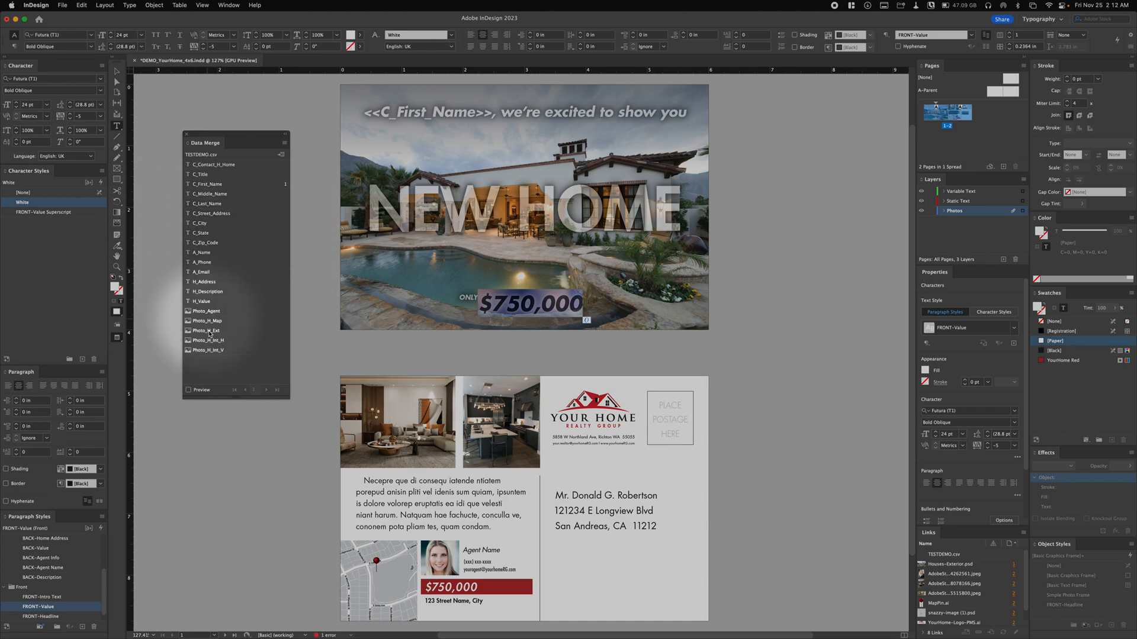
left_click(202, 301)
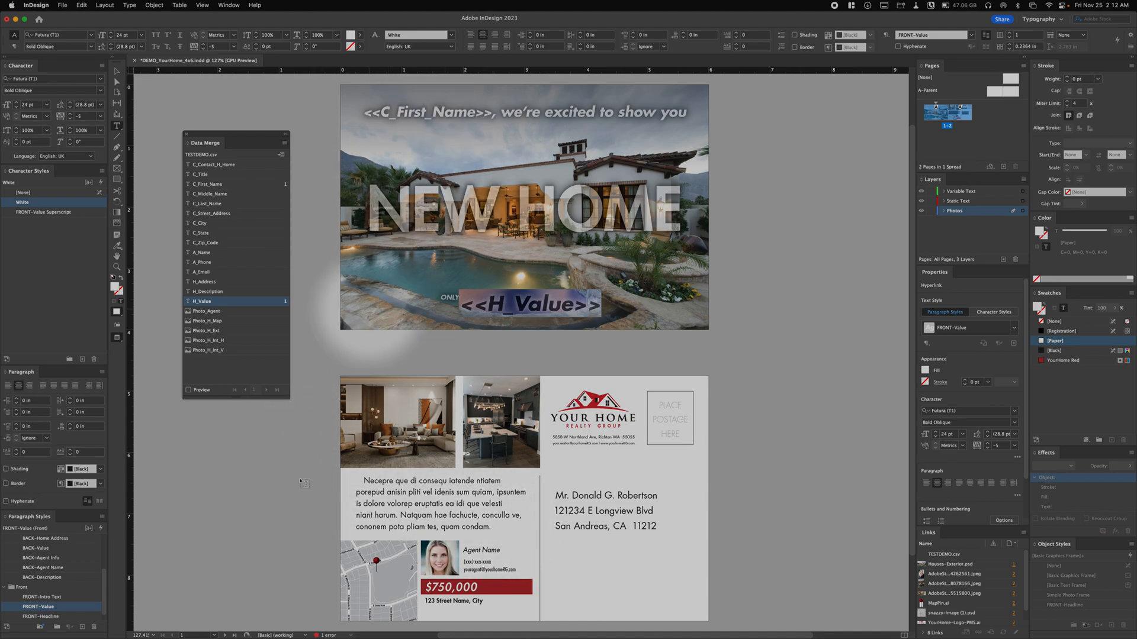
- Replace the entire description paragraph on the postcard back with the H_Description field
triple_click(415, 492)
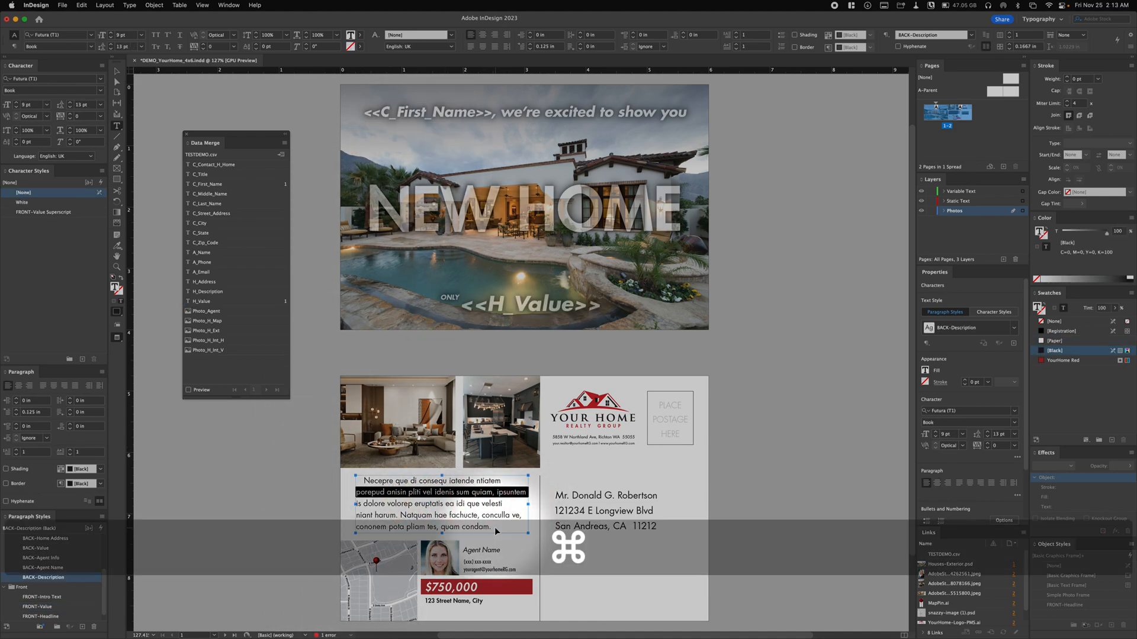
key("super+a")
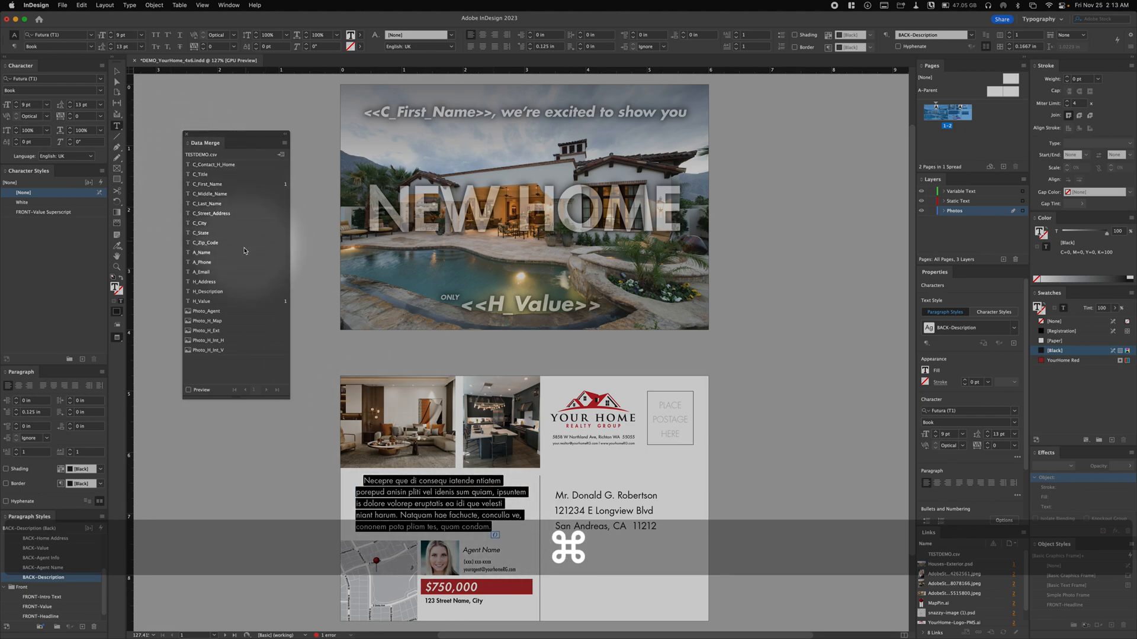
left_click(208, 293)
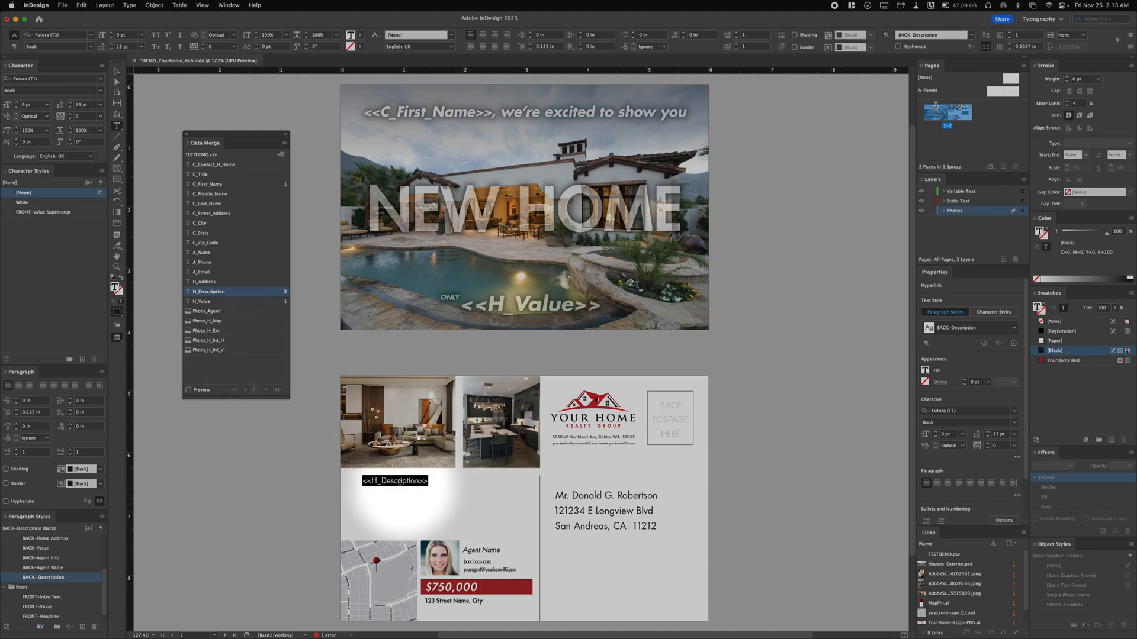
- Replace the Agent Name text on the postcard back with the A_Name field, keeping the phone number on its own line
scroll(409, 521, "down", 3)
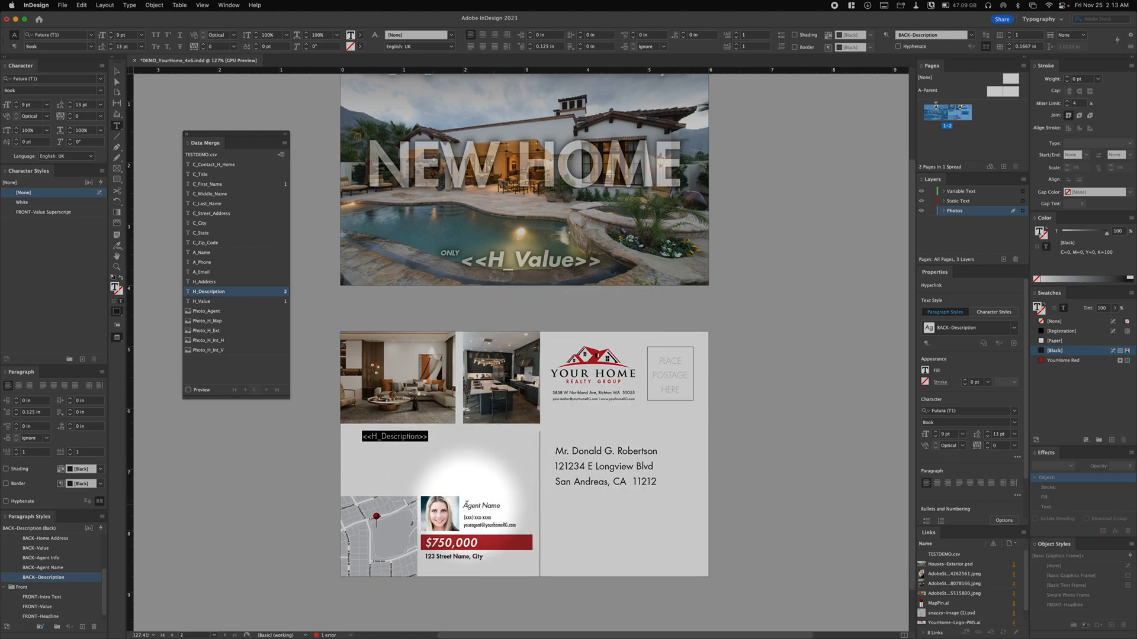
triple_click(478, 504)
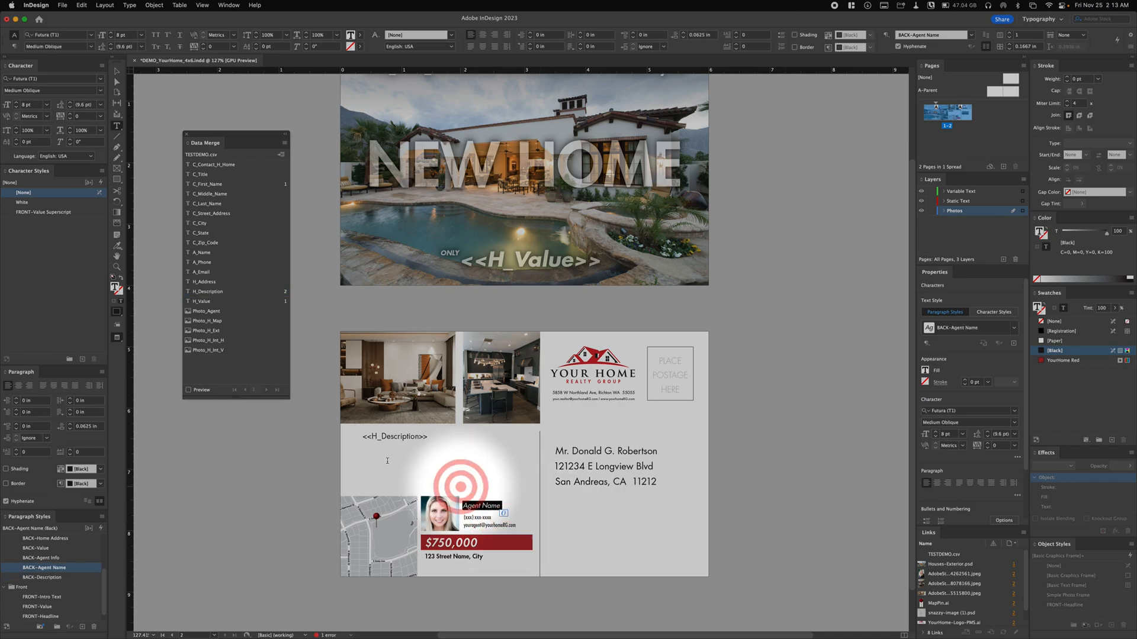
left_click(202, 254)
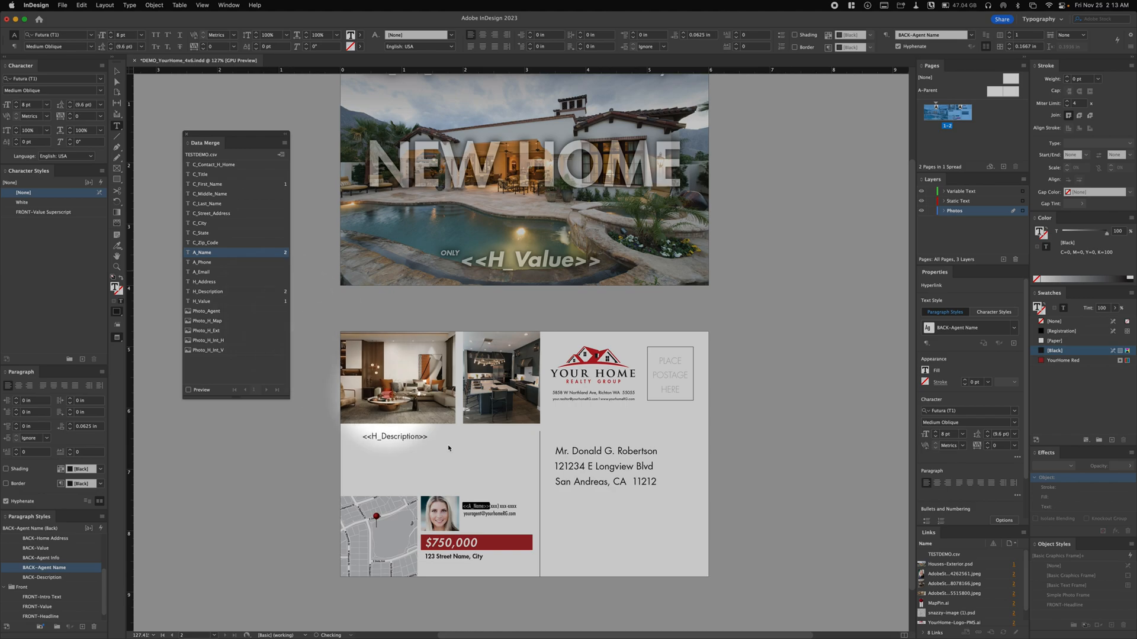
key("super+z")
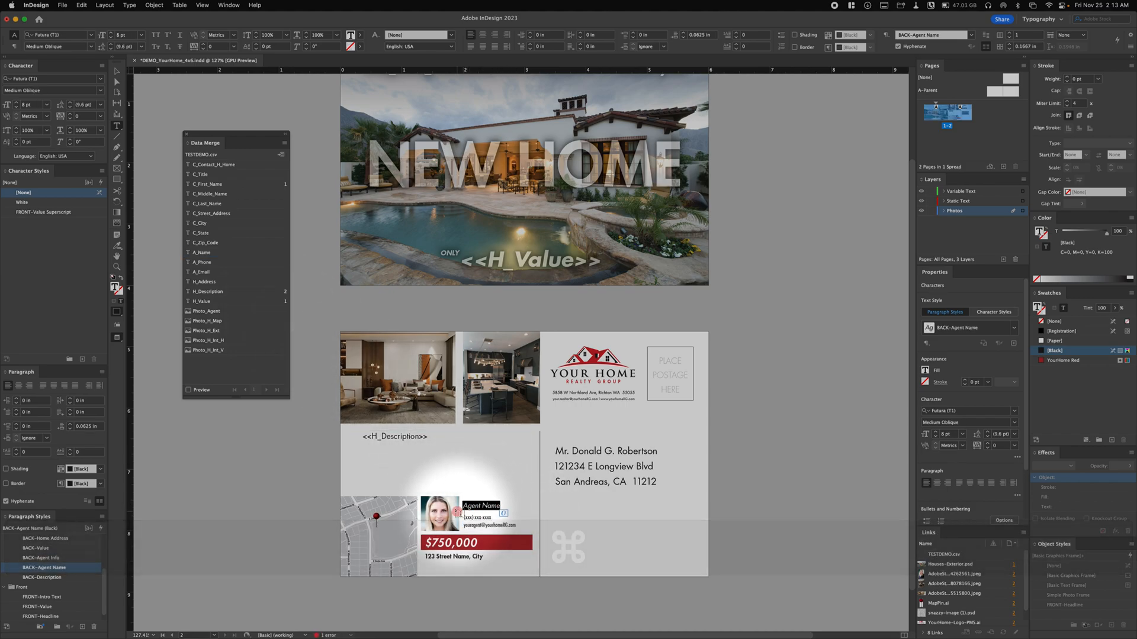
left_click(203, 252)
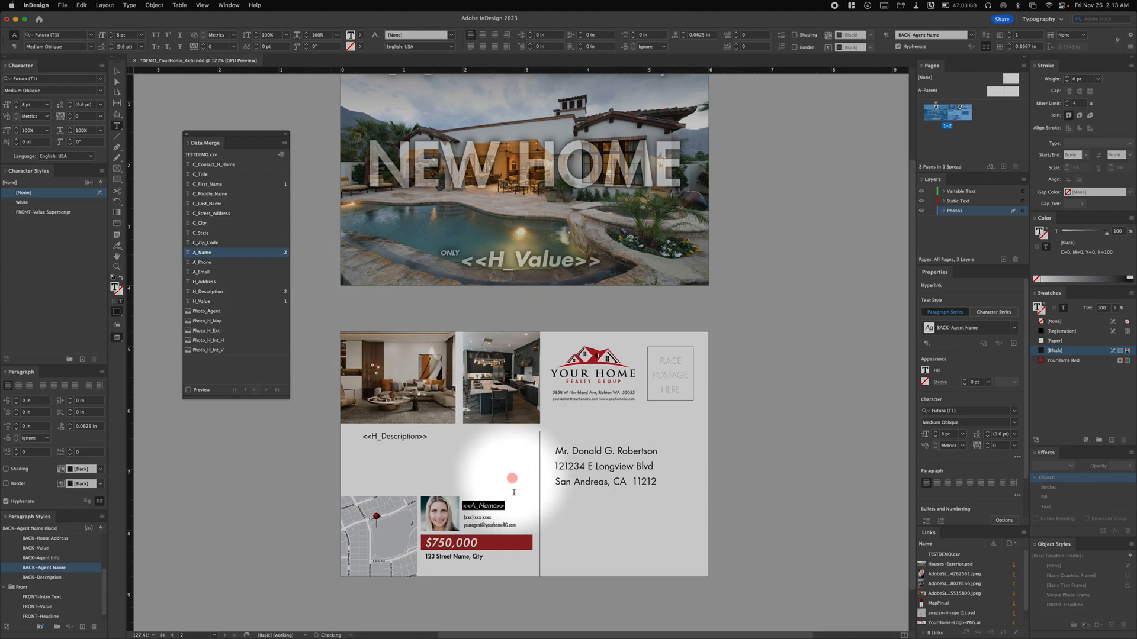
- Replace the agent's placeholder phone and e-mail lines with the A_Phone and A_Email fields
left_click(496, 519)
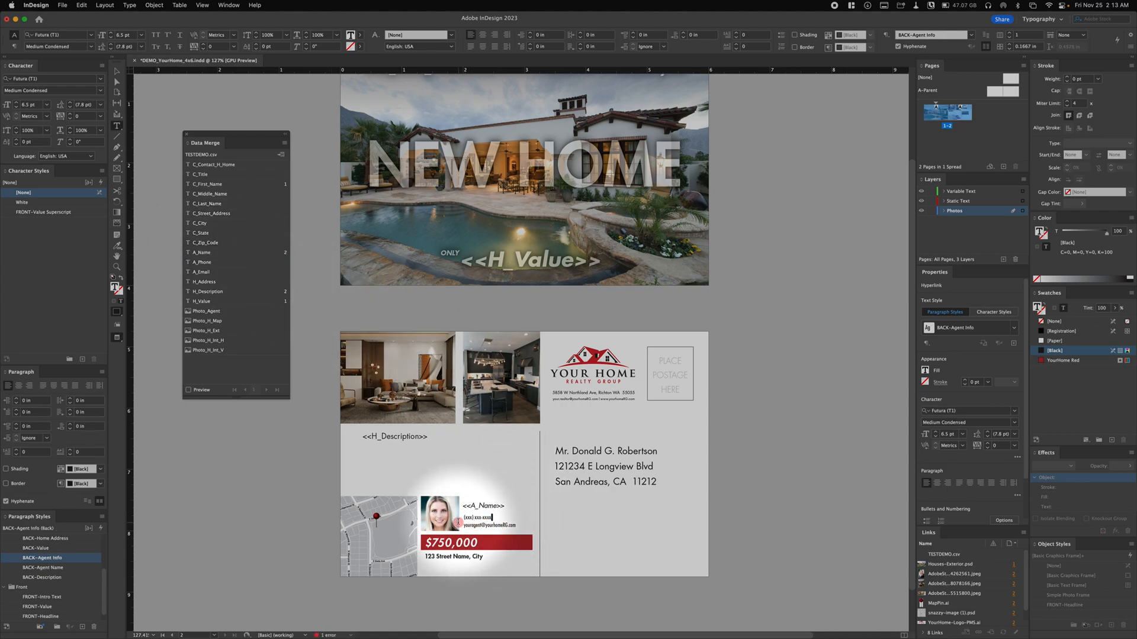
left_click(203, 264)
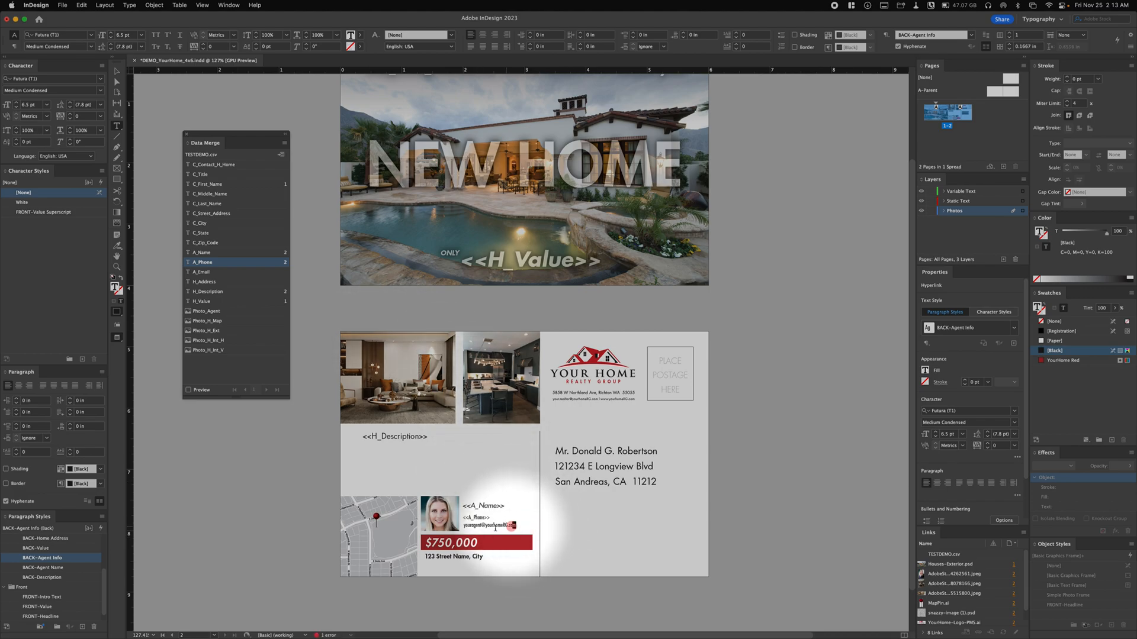
left_click_drag(514, 525, 464, 526)
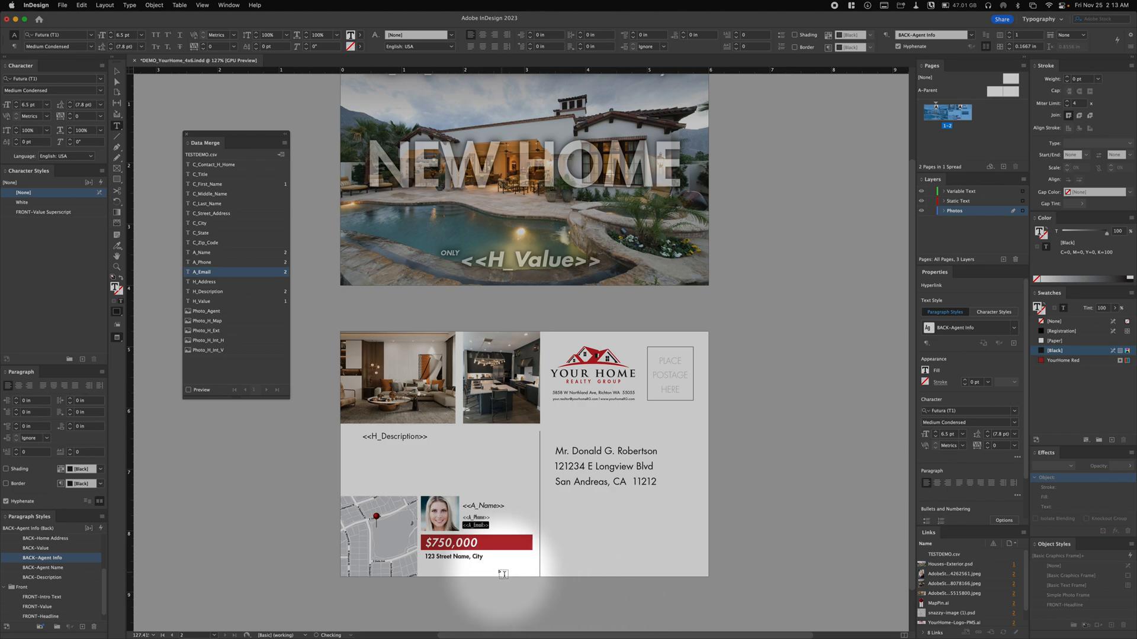
- Replace the price in the red bar with the H_Value field and the street address below it with H_Address
left_click_drag(483, 543, 423, 543)
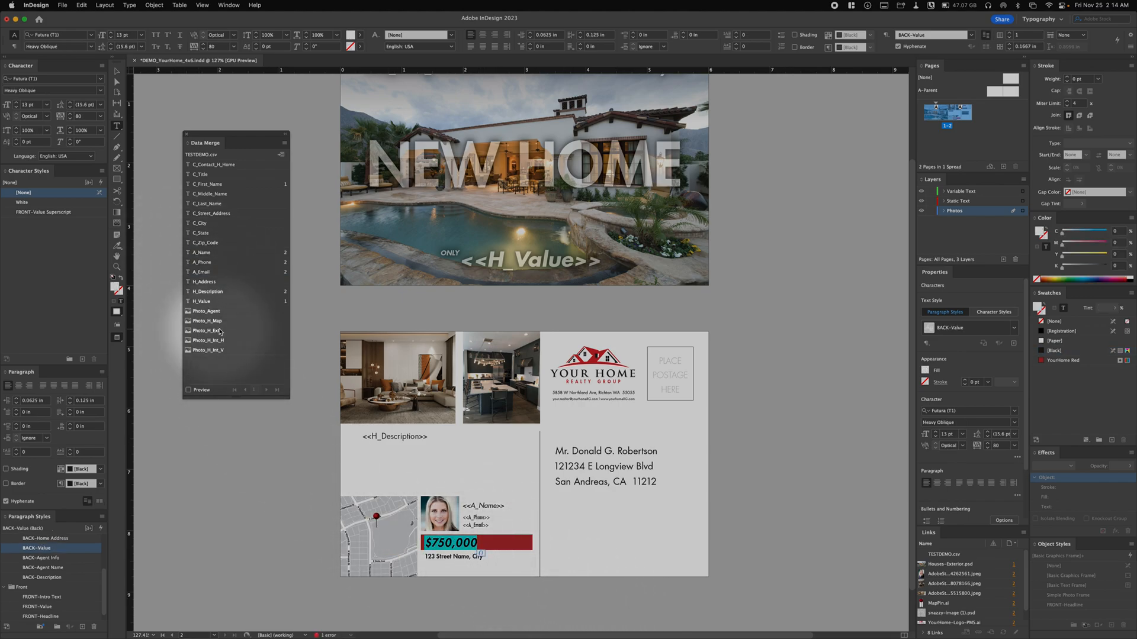
left_click(200, 302)
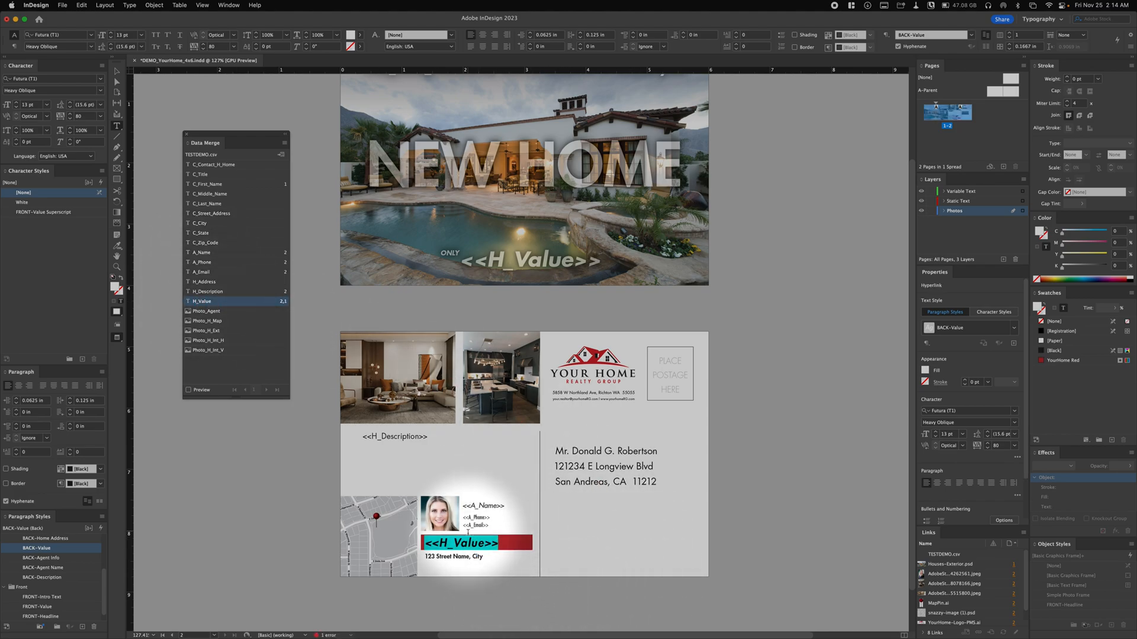
left_click_drag(484, 556, 415, 554)
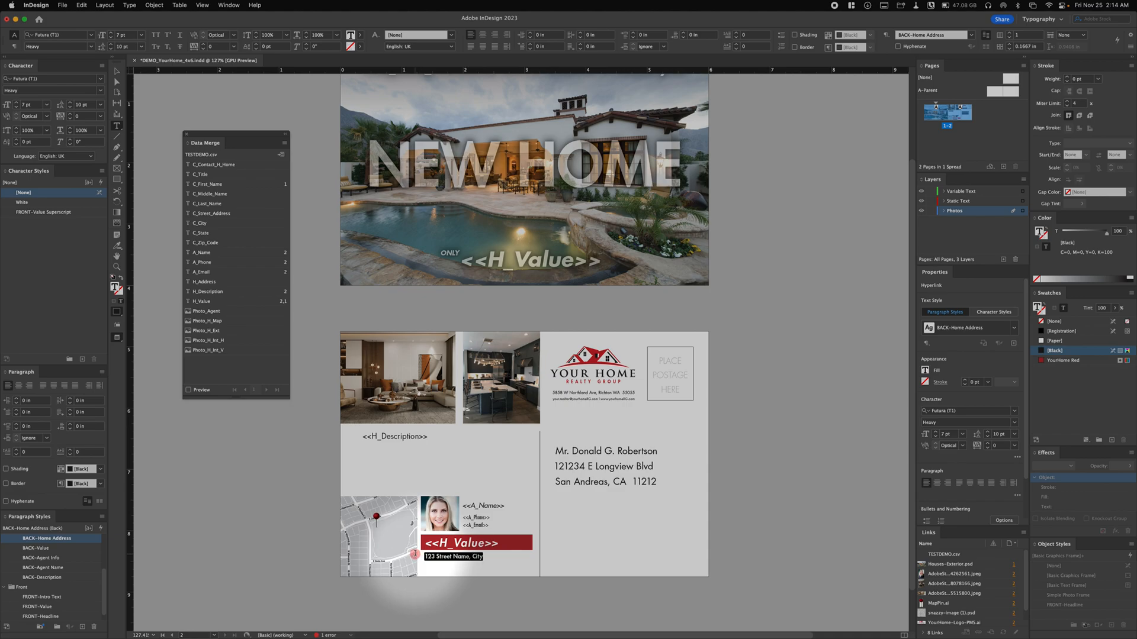
left_click(217, 284)
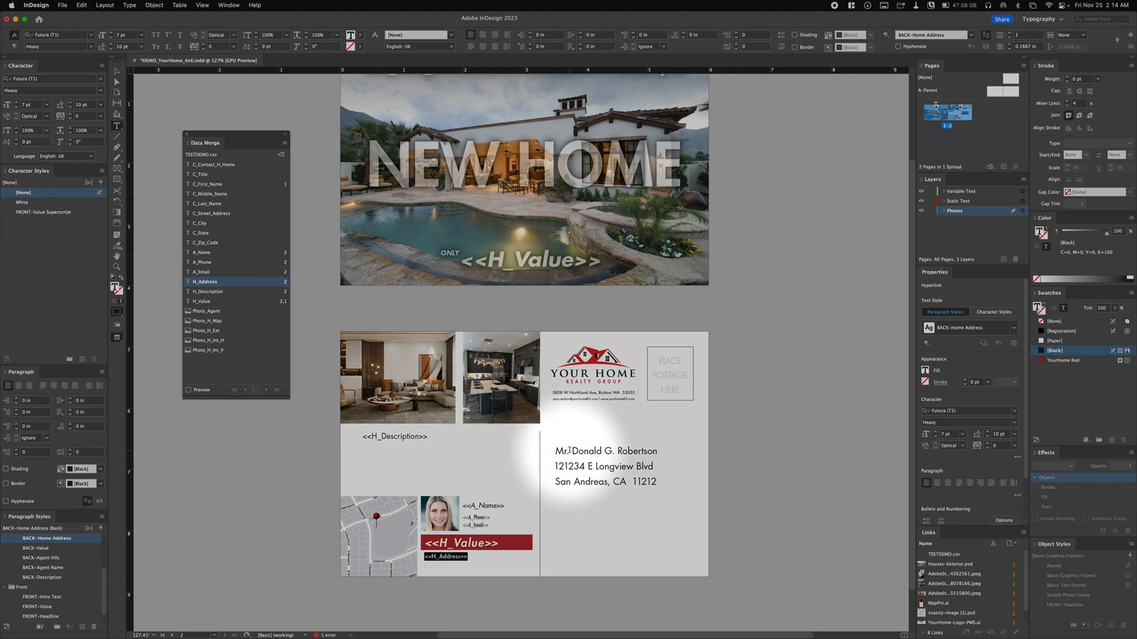
- Try replacing the title in the mailing address with the C_Title field and select the recipient's first name after it
left_click_drag(569, 451, 549, 454)
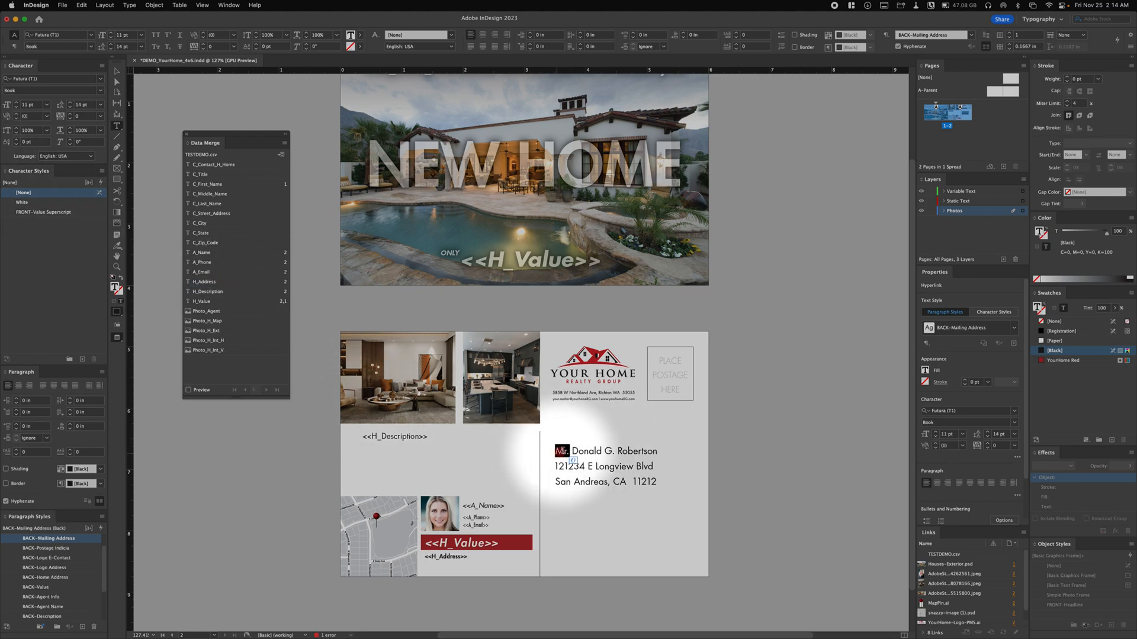
left_click_drag(572, 451, 552, 452)
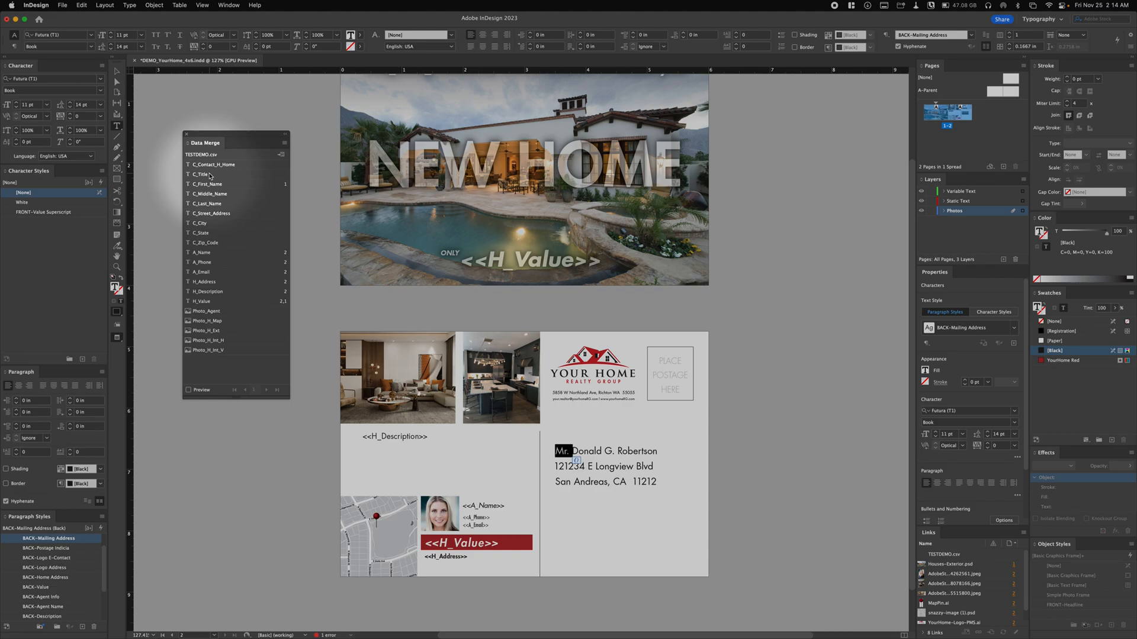
left_click(209, 176)
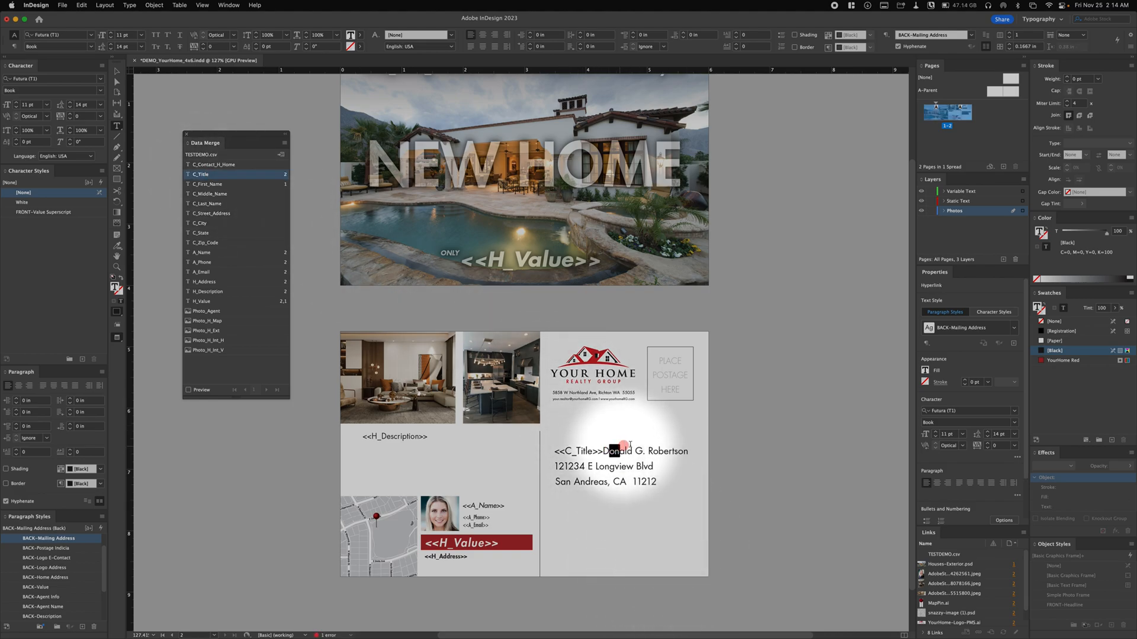
key("shift+Right")
left_click_drag(632, 450, 600, 456)
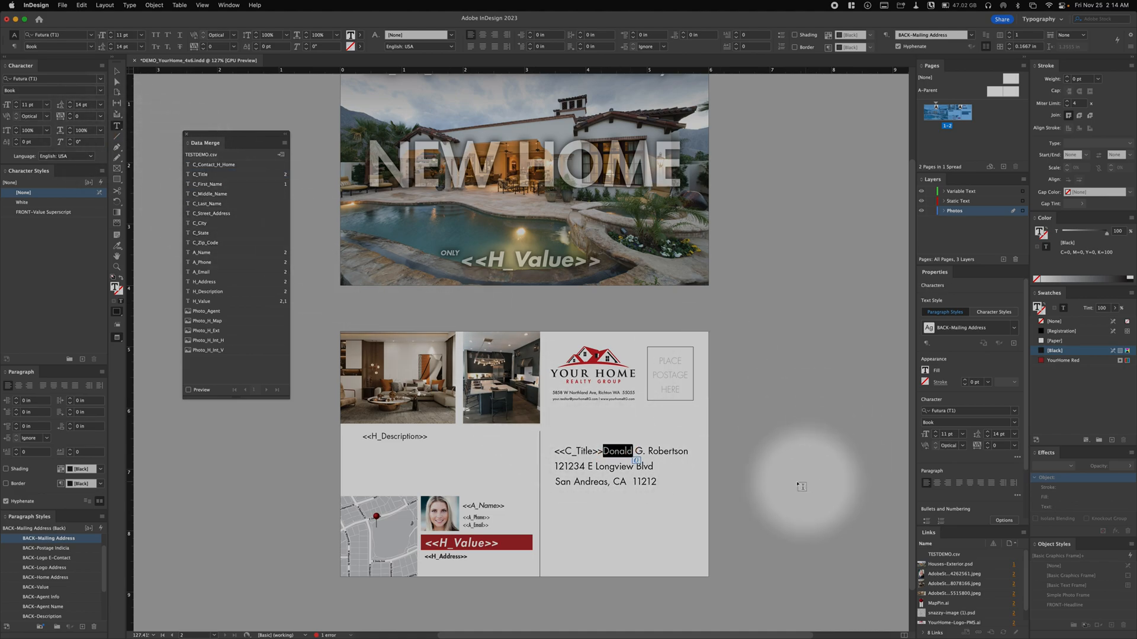
- Undo the C_Title replacement in the mailing address
left_click(623, 473)
key("super+z")
key("super+z")
key("super+z")
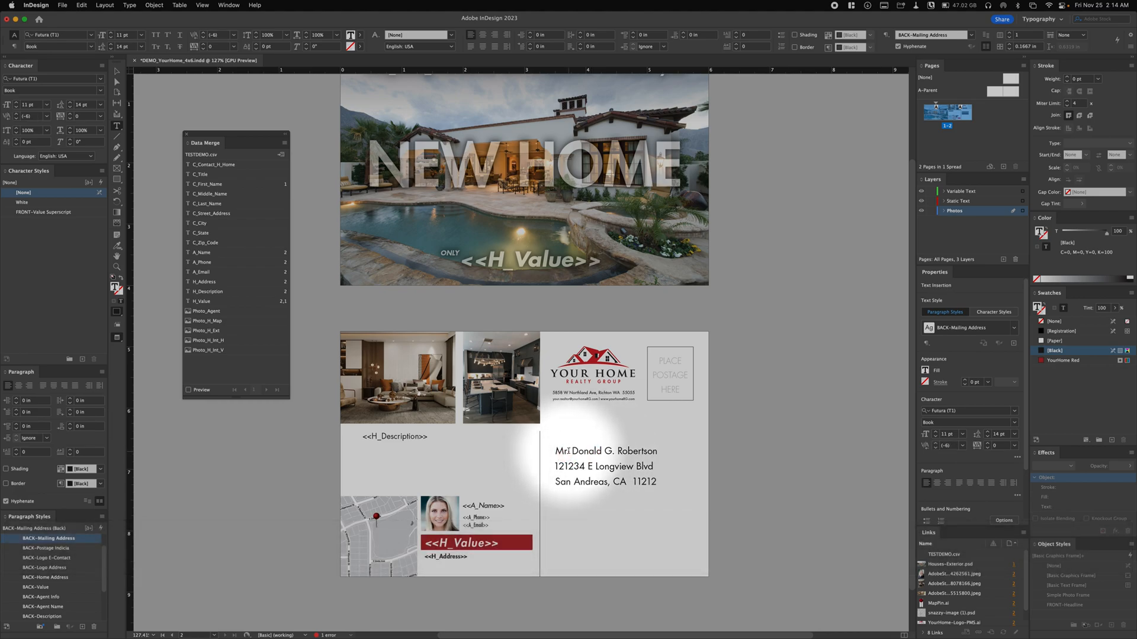
- Replace the title and first name in the mailing address with the C_Title and C_First_Name fields
double_click(563, 453)
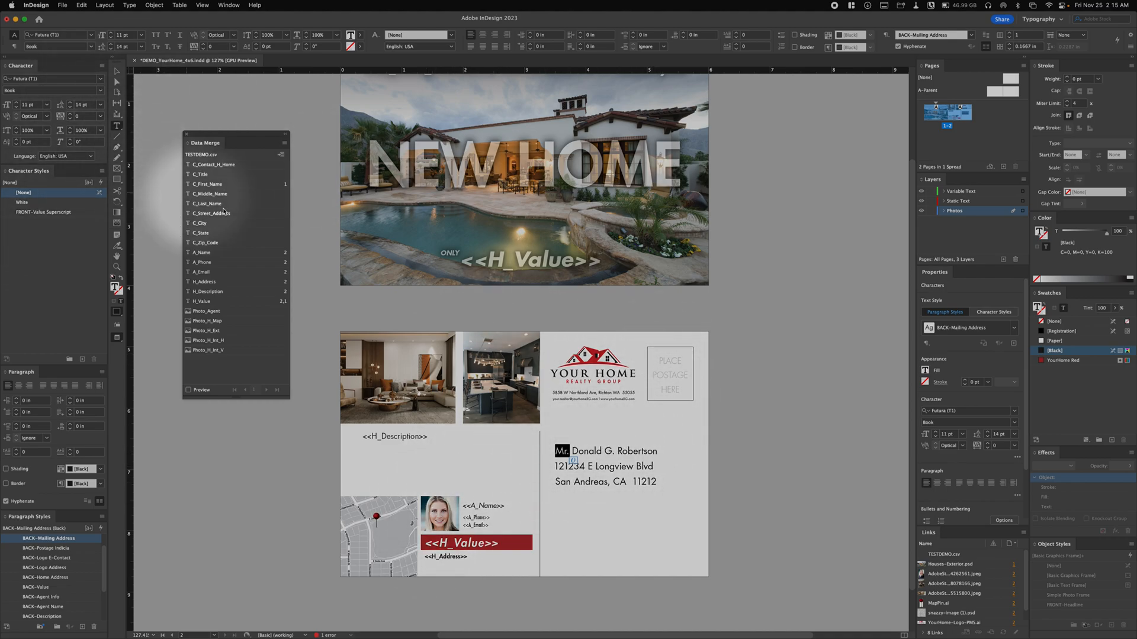
left_click(605, 467)
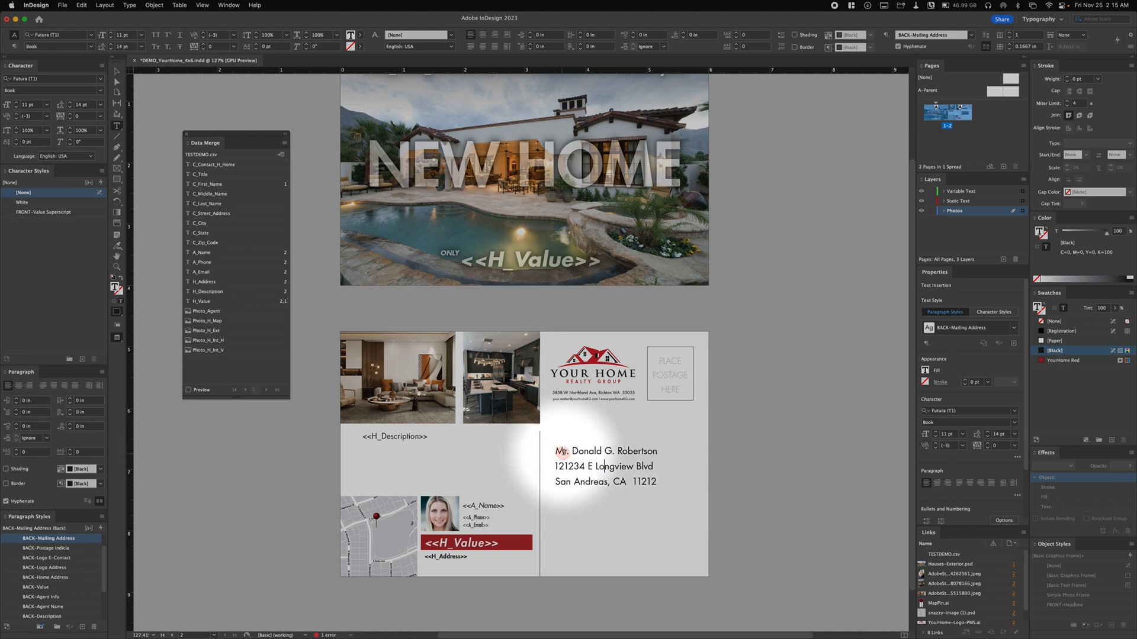
double_click(563, 451)
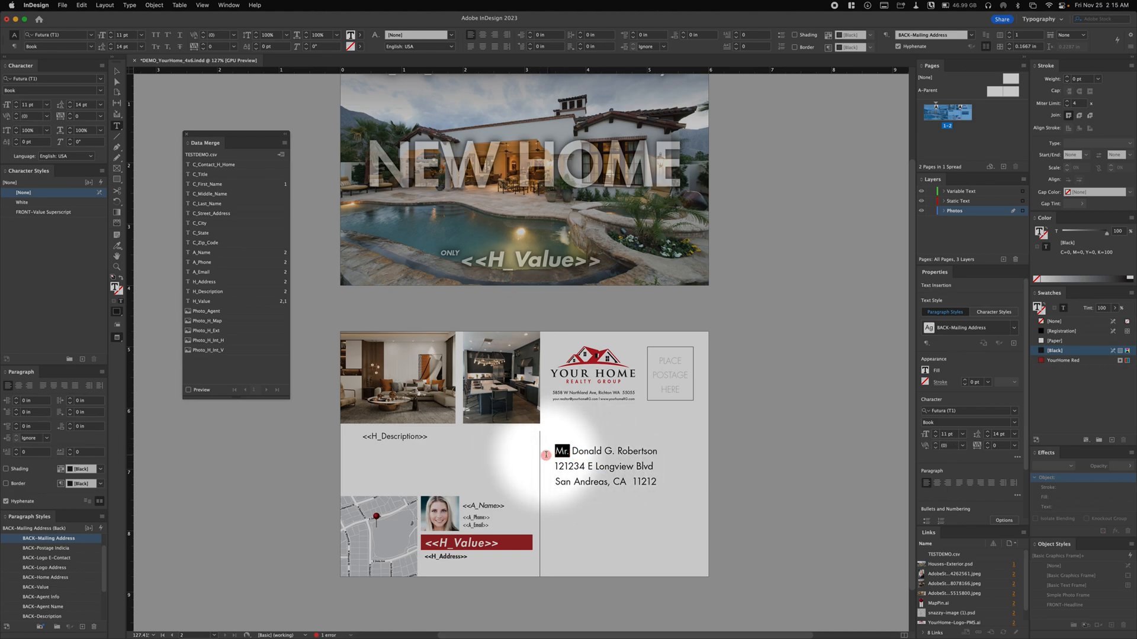
left_click(203, 174)
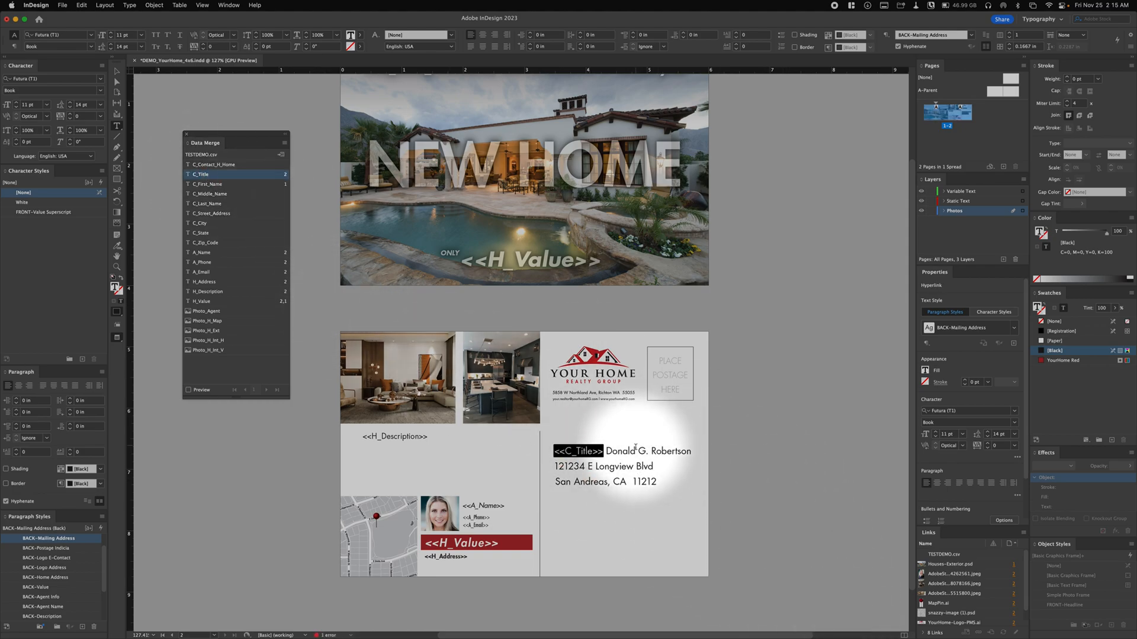
left_click_drag(631, 451, 603, 452)
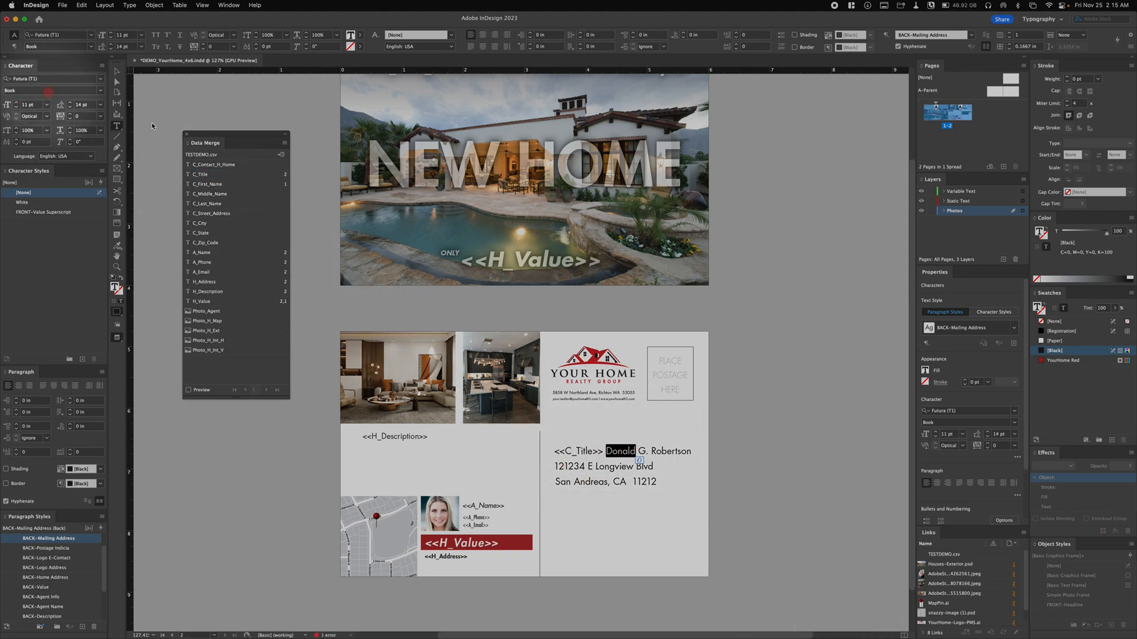
left_click(207, 184)
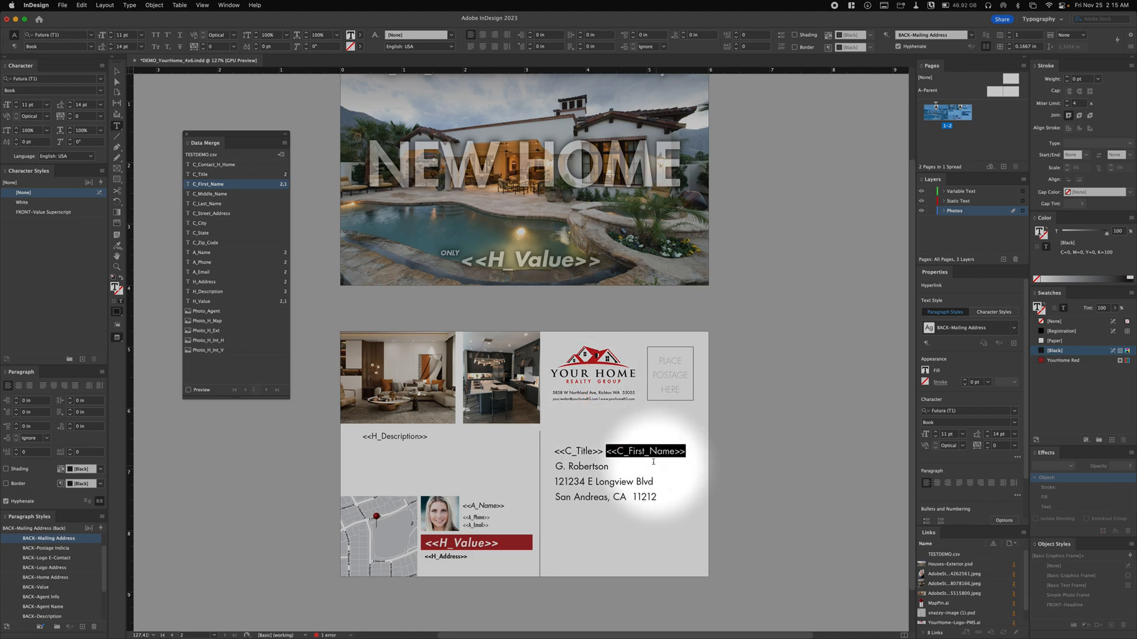
- Replace the middle initial and last name in the mailing address with the C_Middle_Name and C_Last_Name fields
left_click_drag(566, 467, 555, 467)
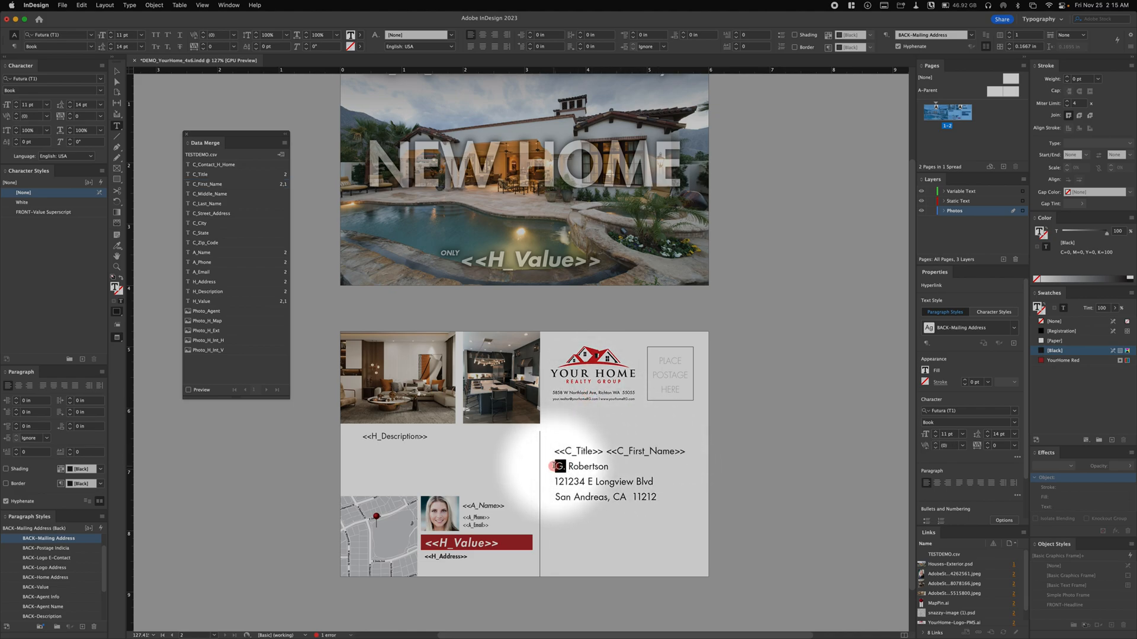
left_click(216, 195)
left_click_drag(688, 468, 651, 468)
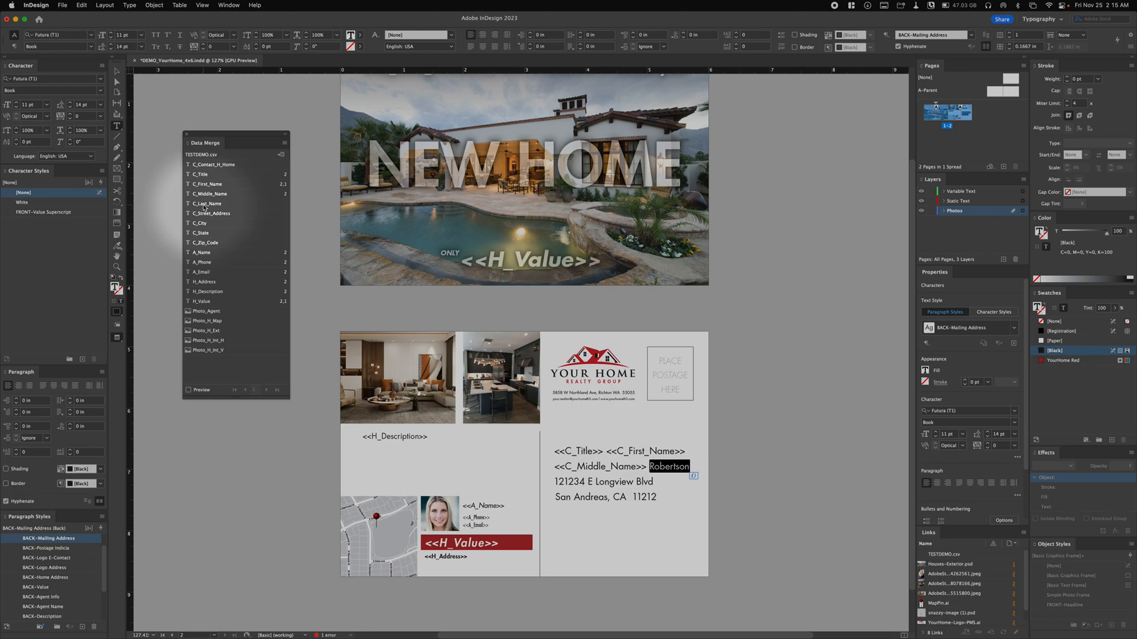
- Replace the street line and the city in the mailing address with the C_Street_Address and C_City fields
left_click_drag(653, 498, 554, 497)
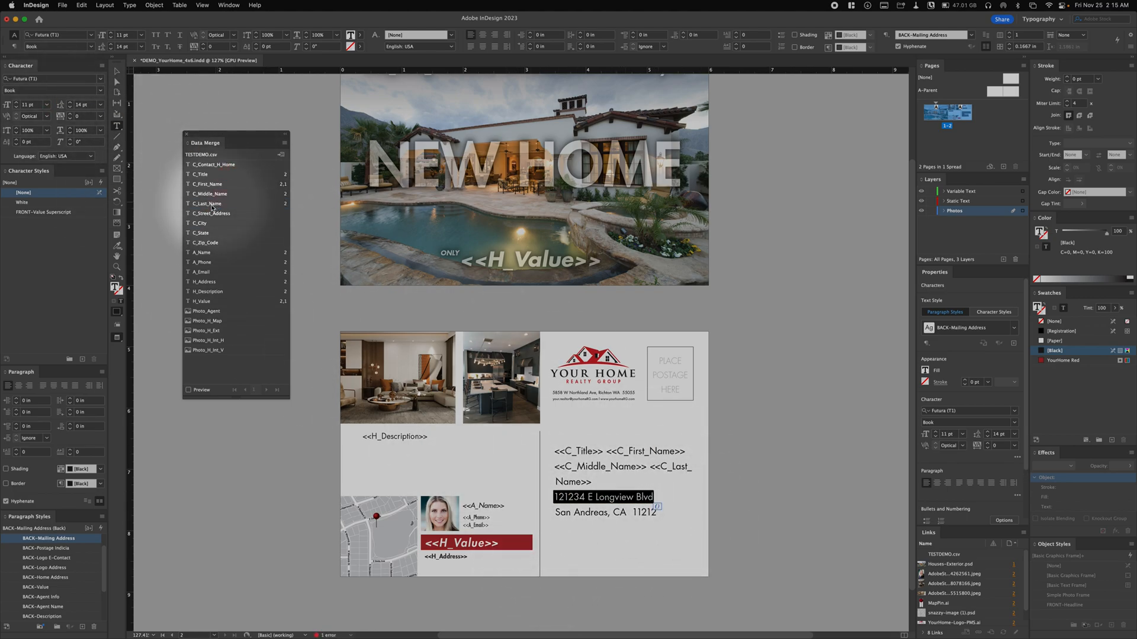
left_click_drag(608, 512, 527, 514)
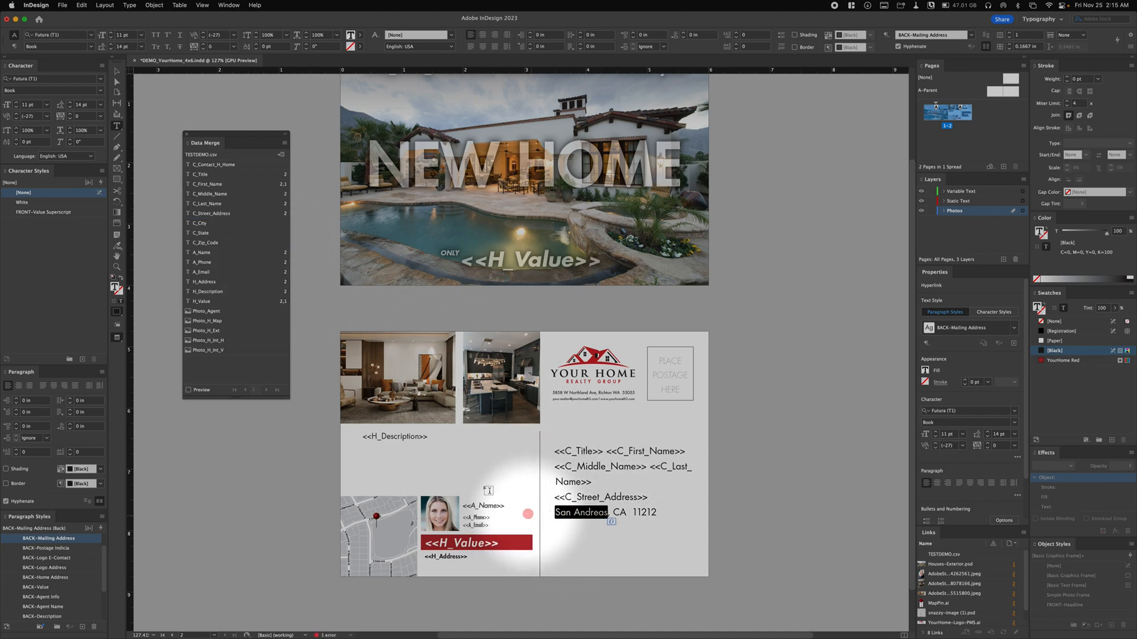
left_click(196, 223)
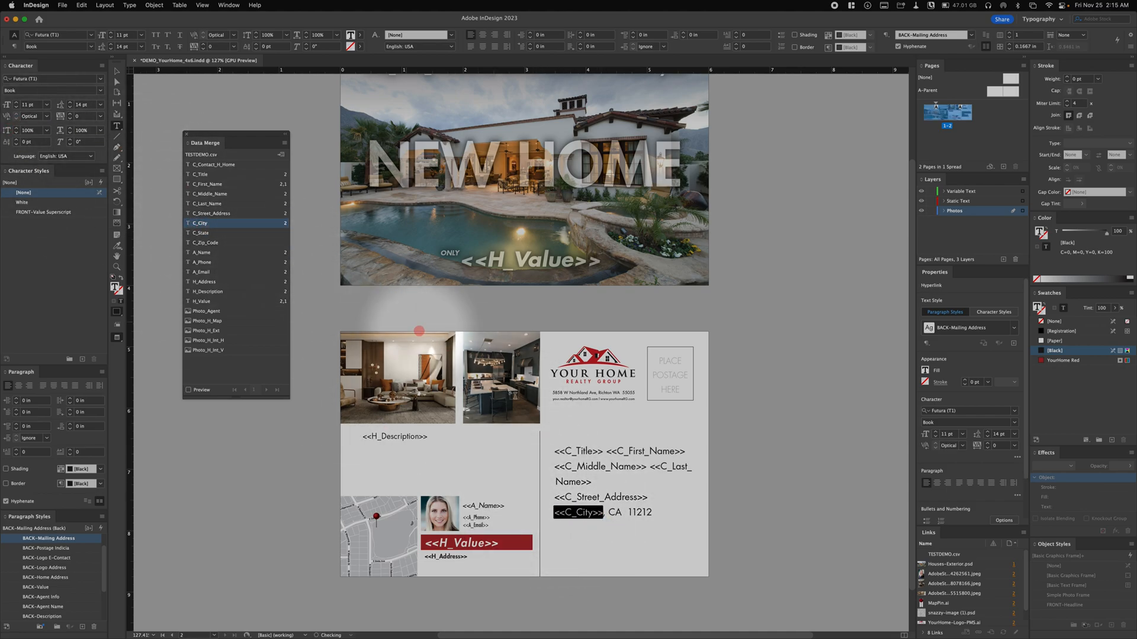
- Replace the state and zip code in the mailing address with C_State and C_Zip_Code, and deselect the text frame
double_click(619, 512)
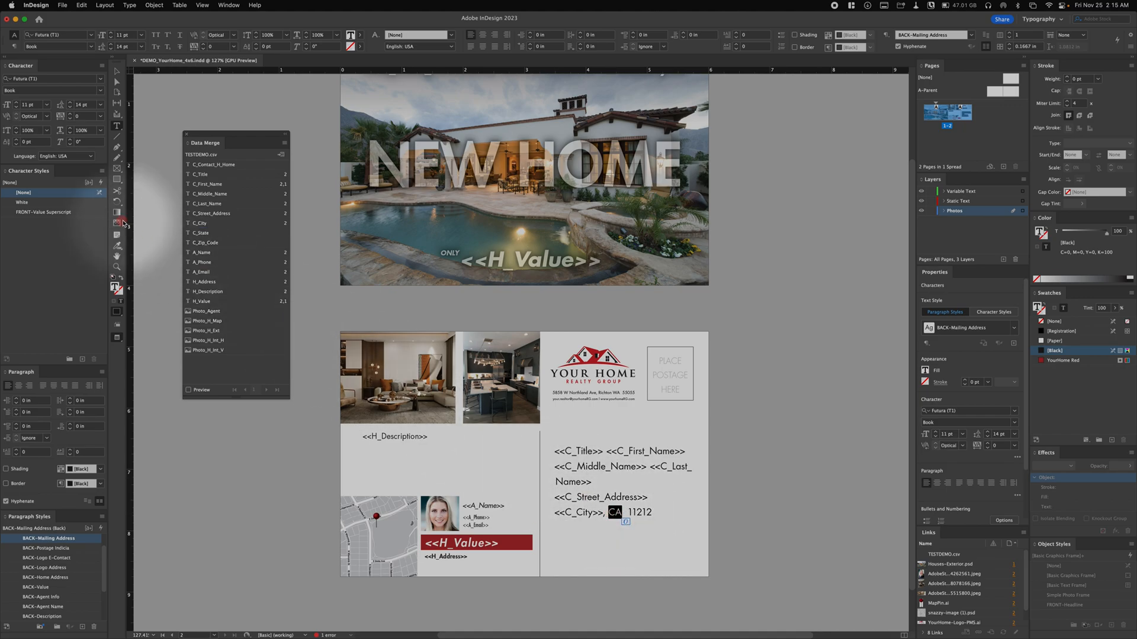
left_click(207, 234)
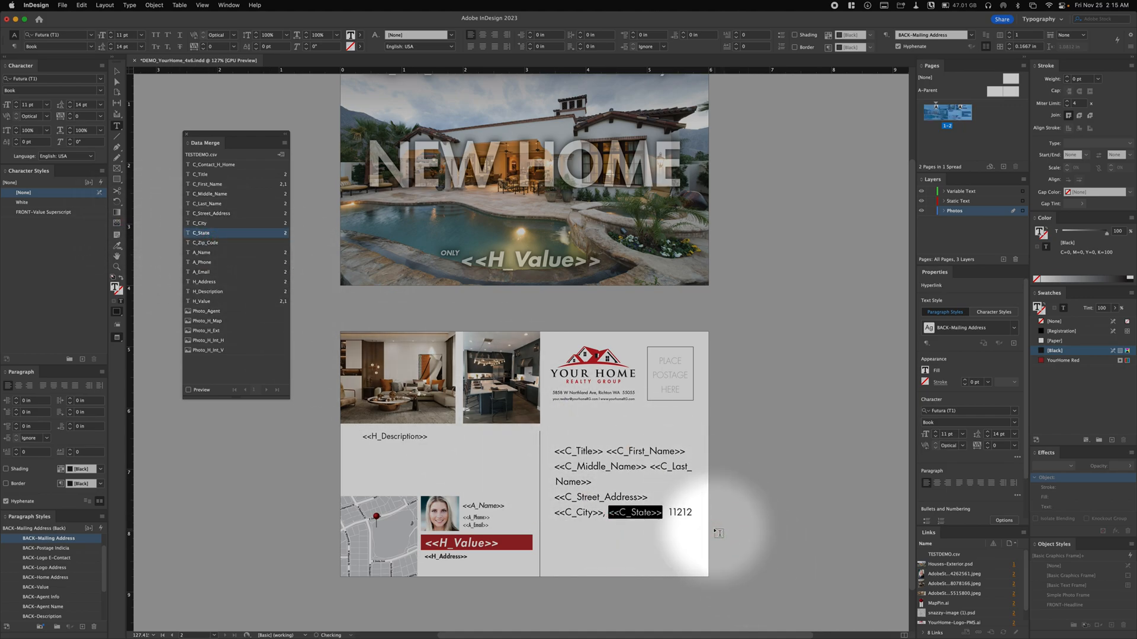
left_click_drag(693, 513, 664, 507)
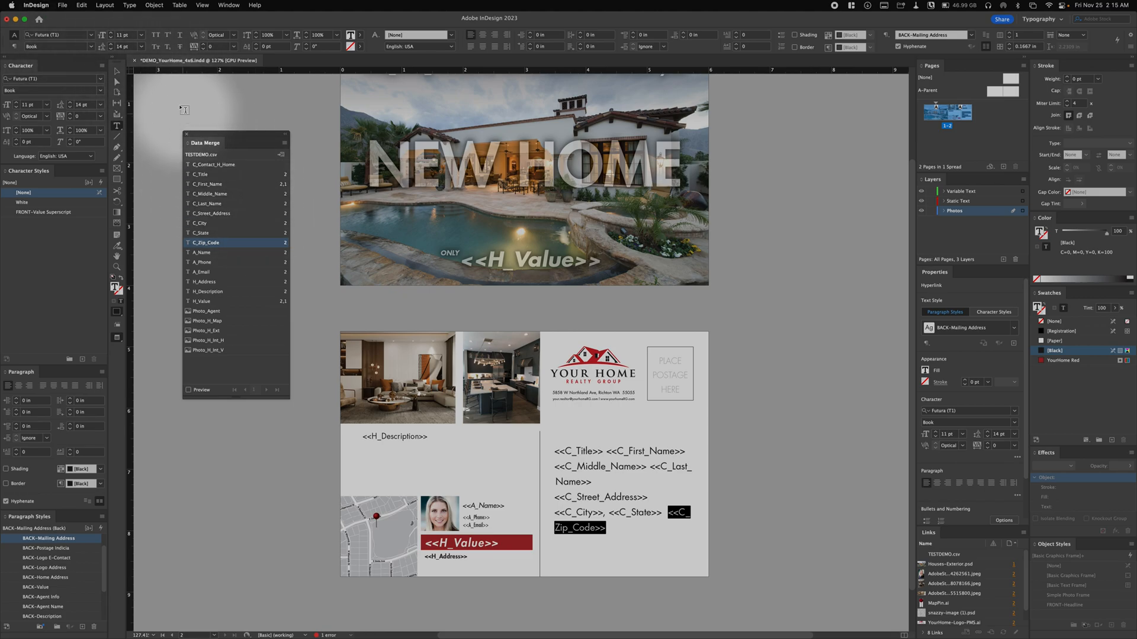
key("Escape")
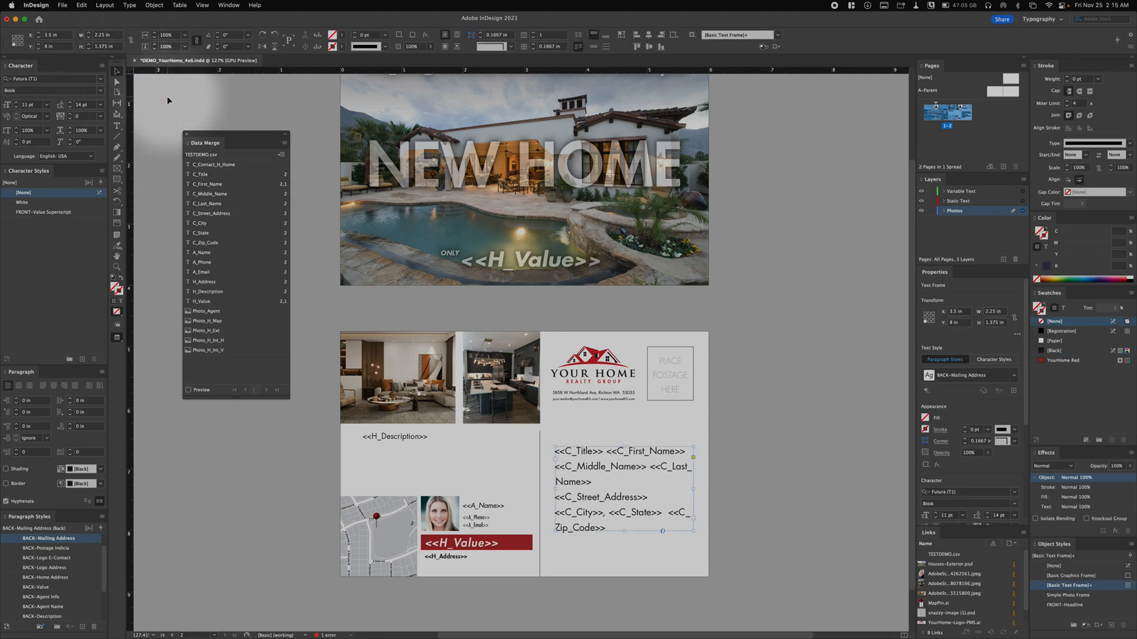
left_click(153, 101)
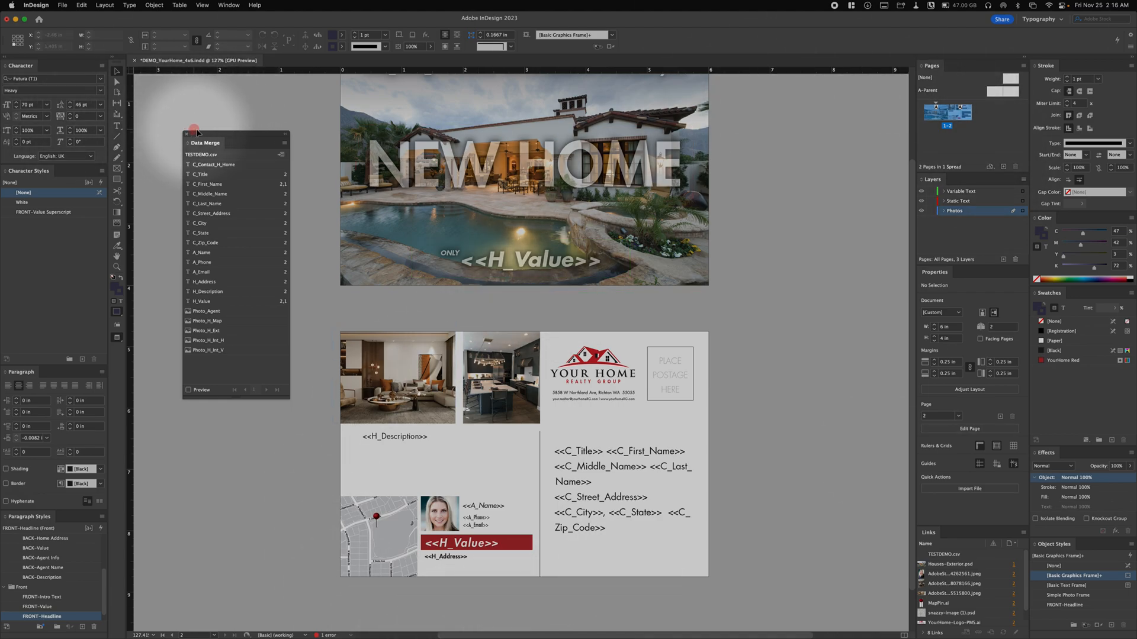
- Replace the exterior photo filling the postcard's front with the Photo_H_Ext image field
left_click_drag(219, 140, 203, 141)
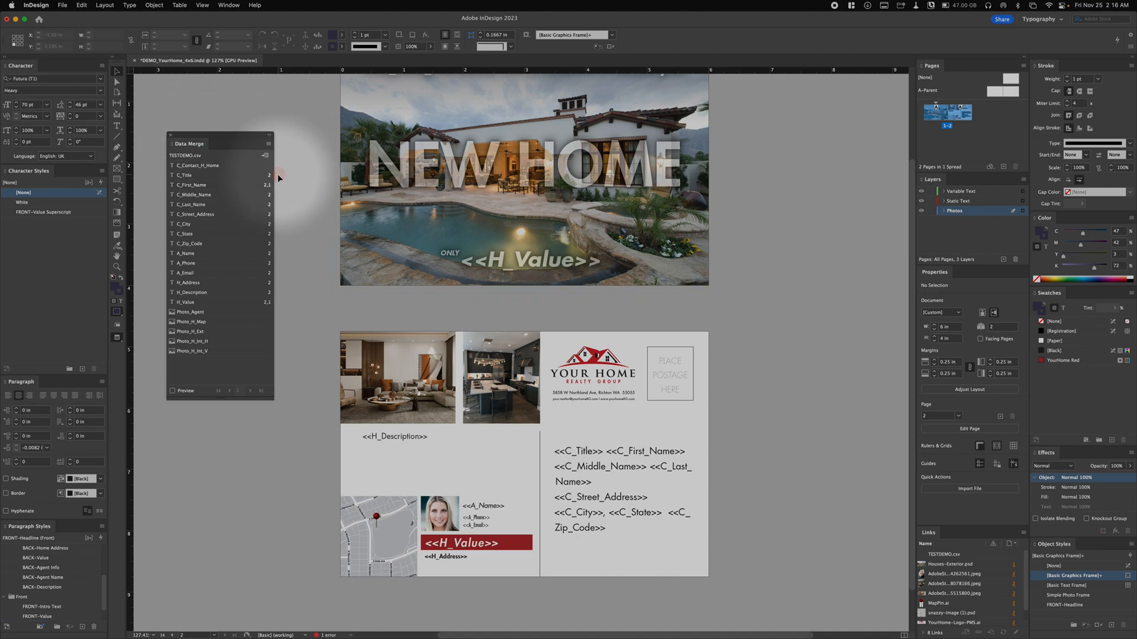
key("space")
left_click_drag(307, 174, 330, 223)
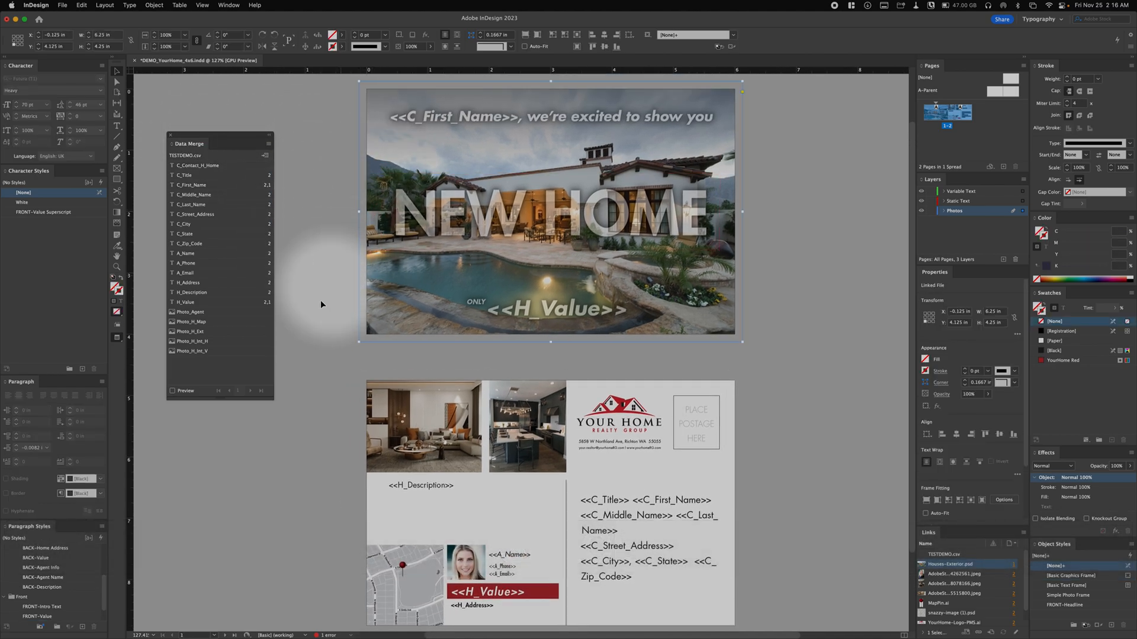
left_click(433, 156)
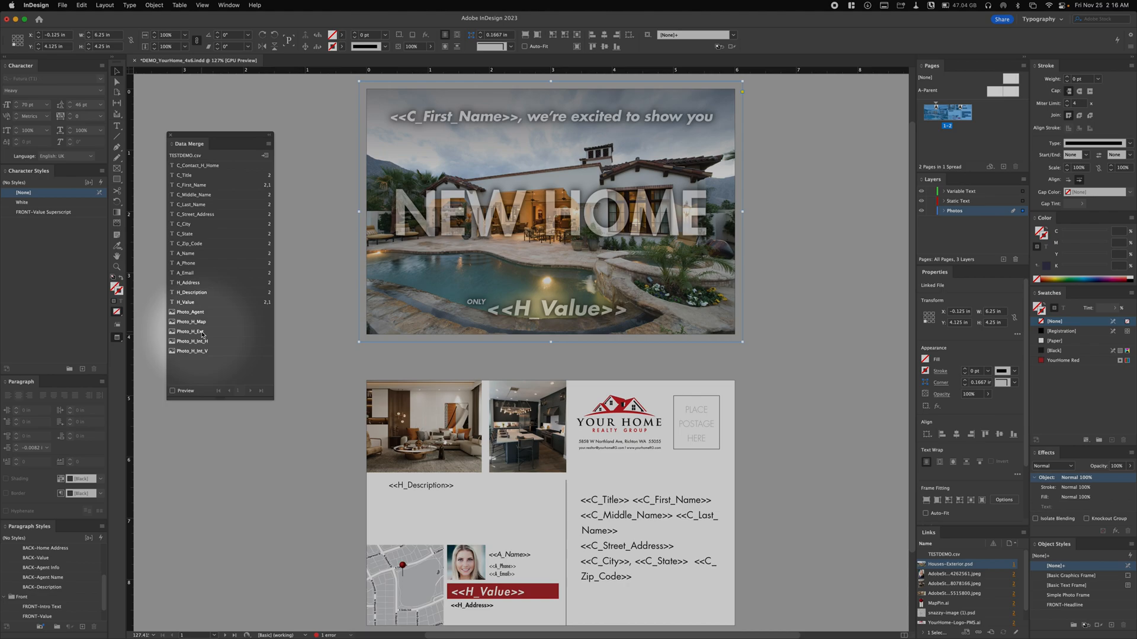
left_click(201, 333)
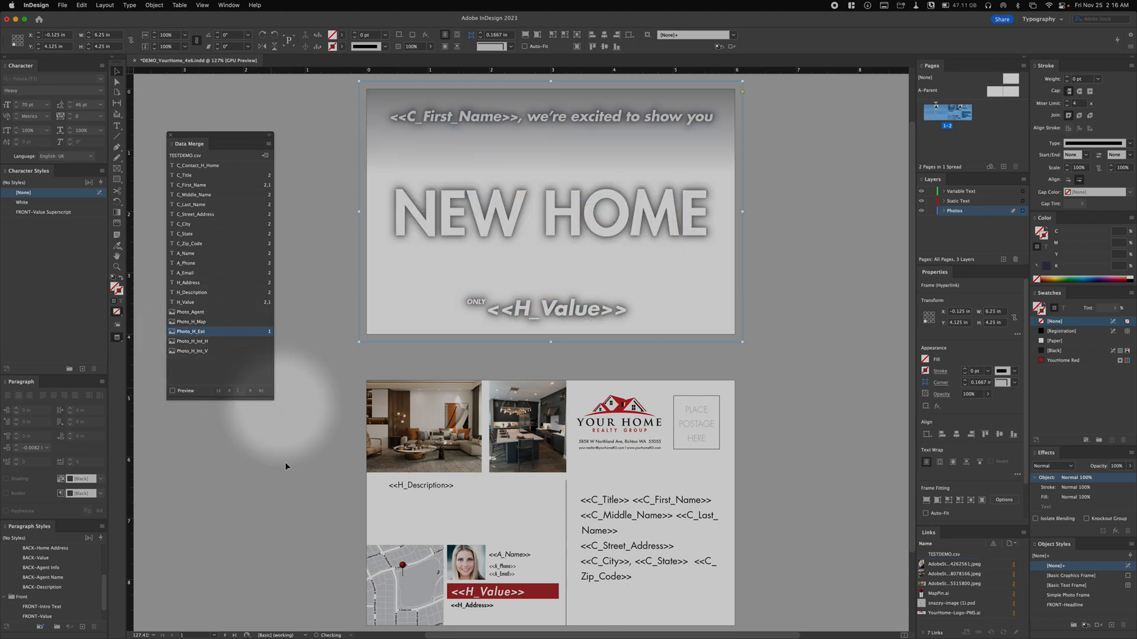
- Assign Photo_H_Int_H to the living room photo frame and Photo_H_Int_V to the kitchen photo frame on the back
left_click(374, 406)
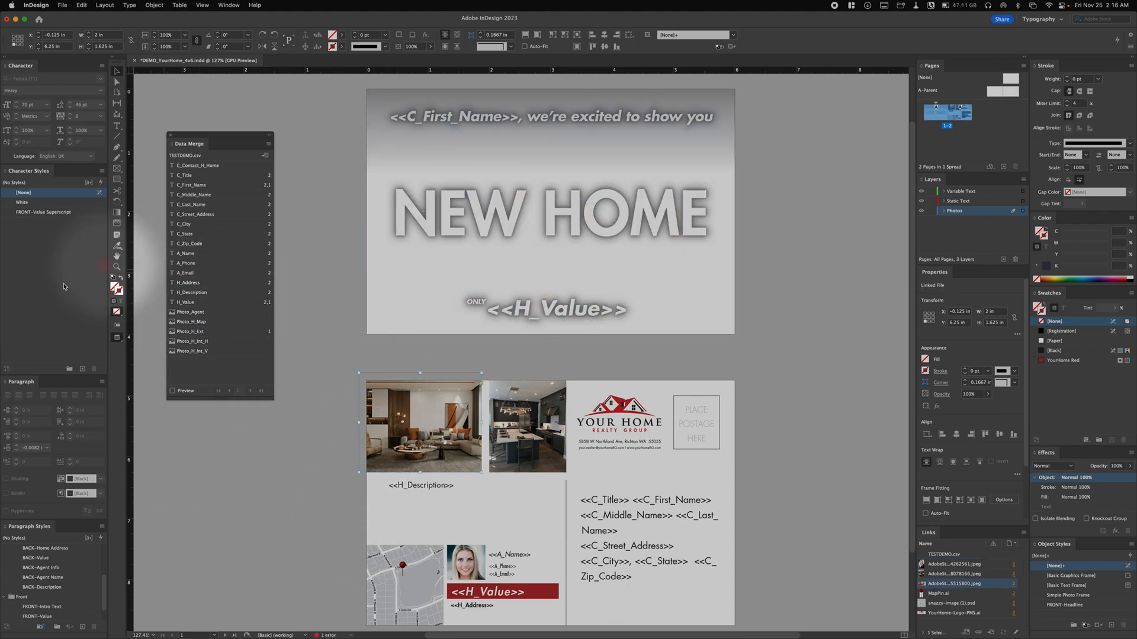
left_click(206, 343)
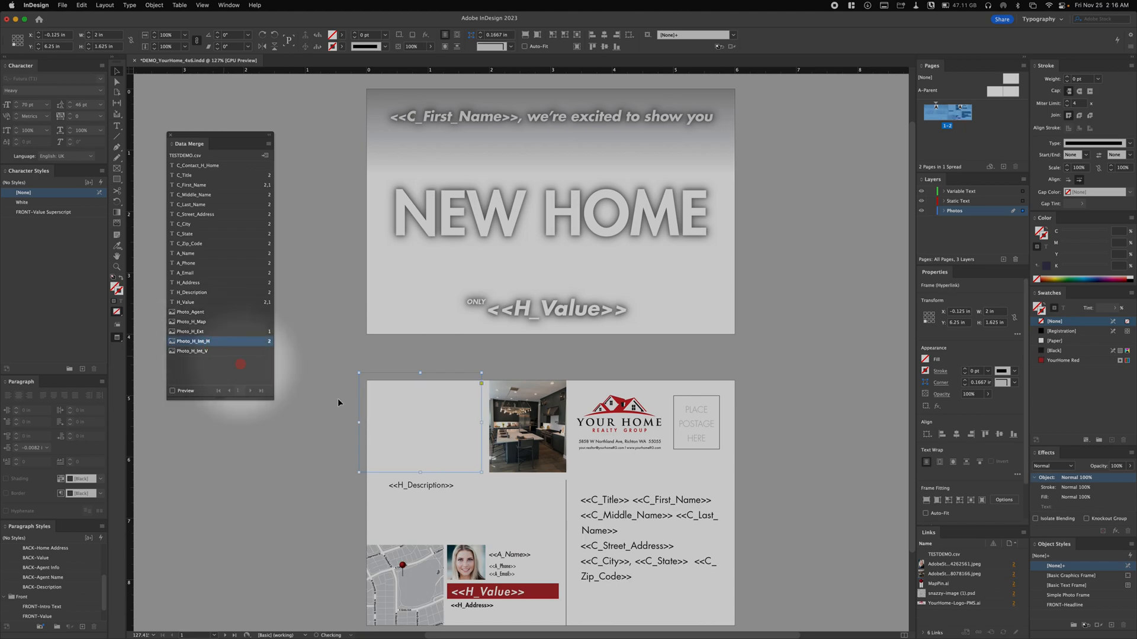
left_click(493, 408)
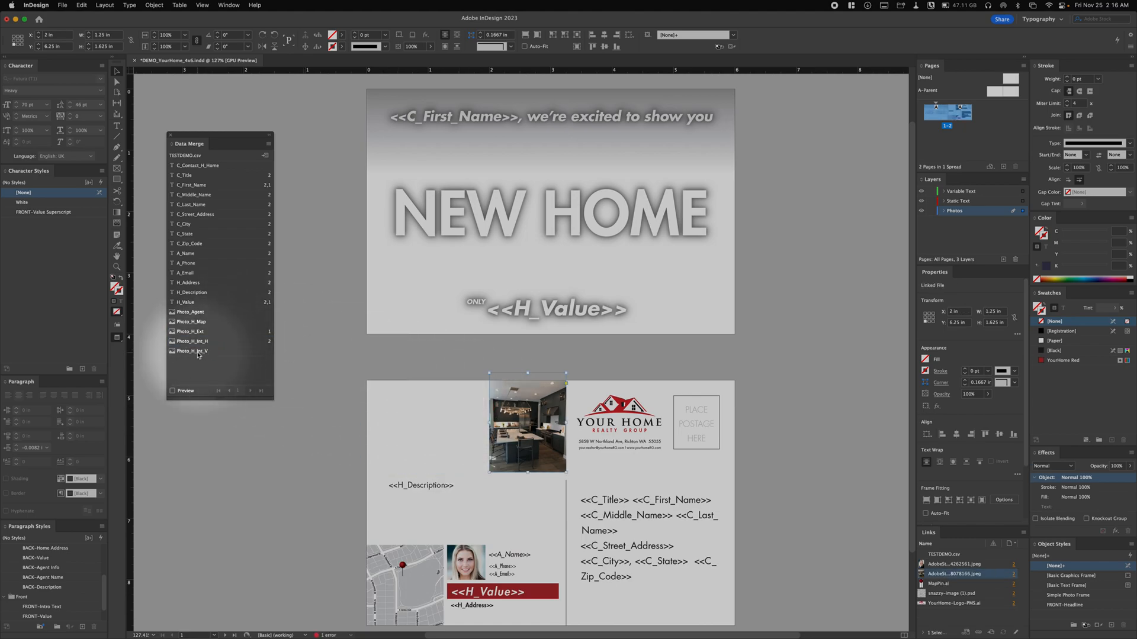
left_click(198, 353)
- Replace the map image with the Photo_H_Map field and the agent's portrait with Photo_Agent, then clear the selection
left_click(361, 529)
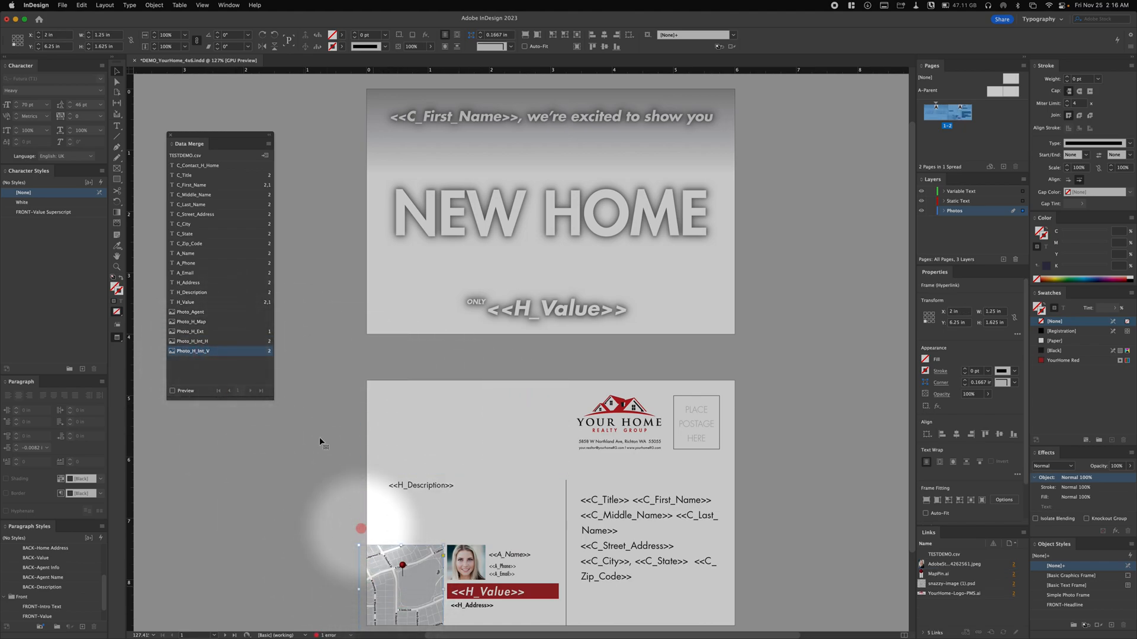
left_click(185, 322)
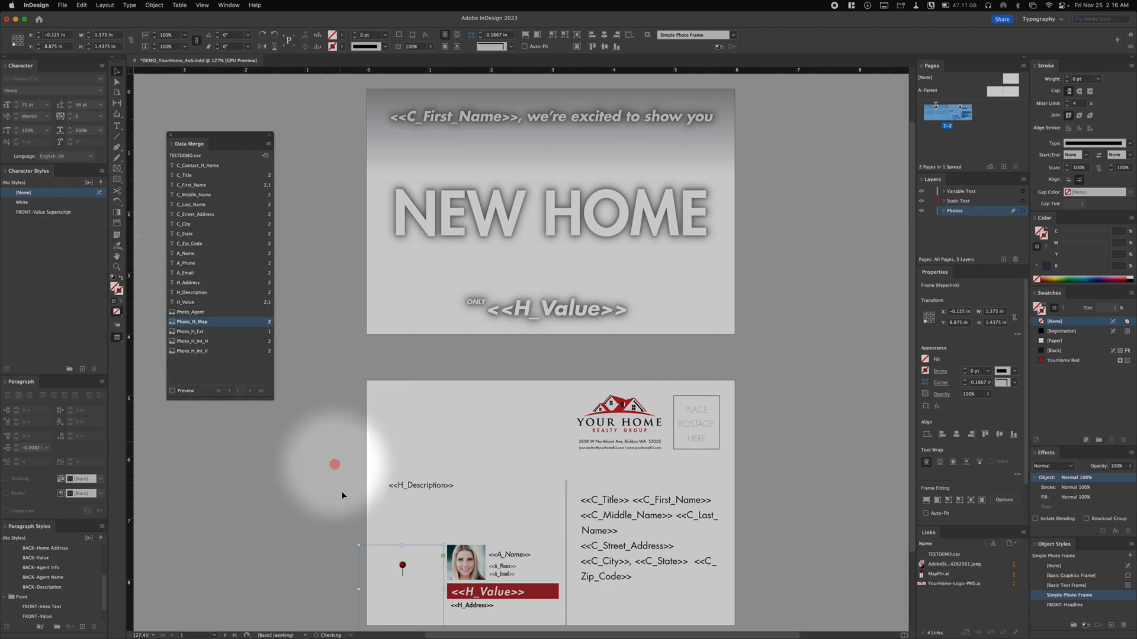
left_click(452, 560)
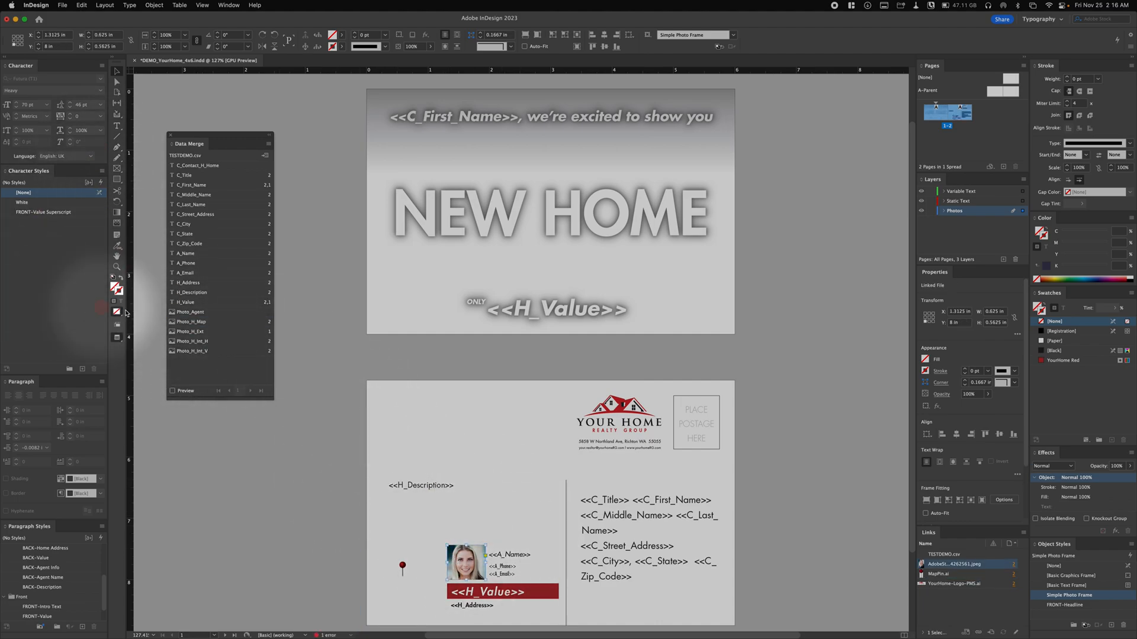
left_click(199, 316)
left_click(267, 528)
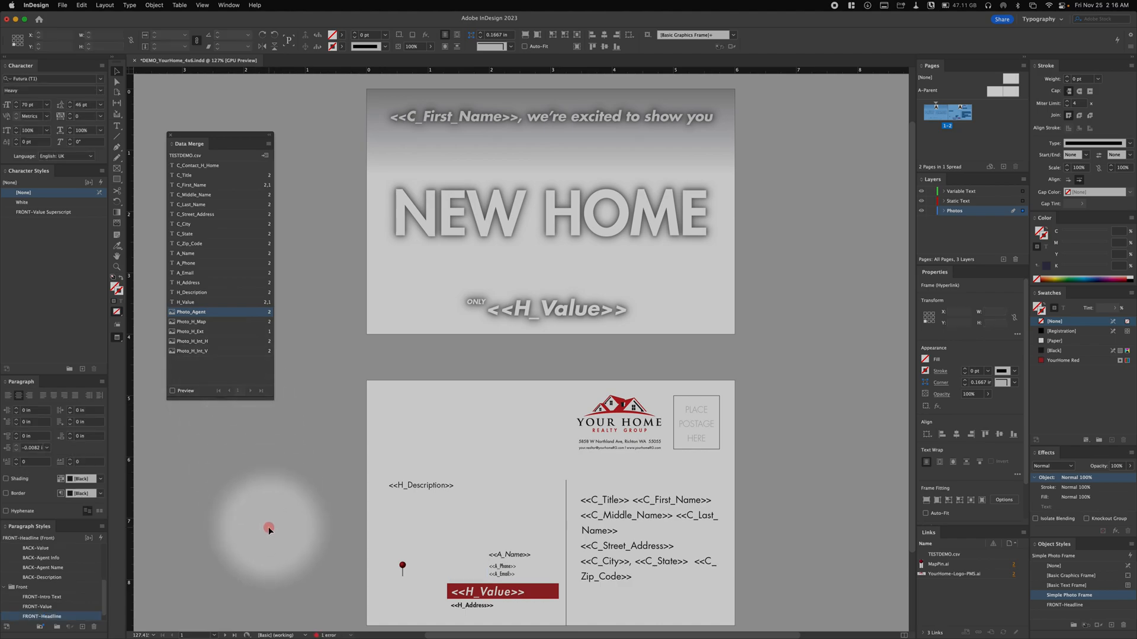
left_click_drag(265, 530, 247, 357)
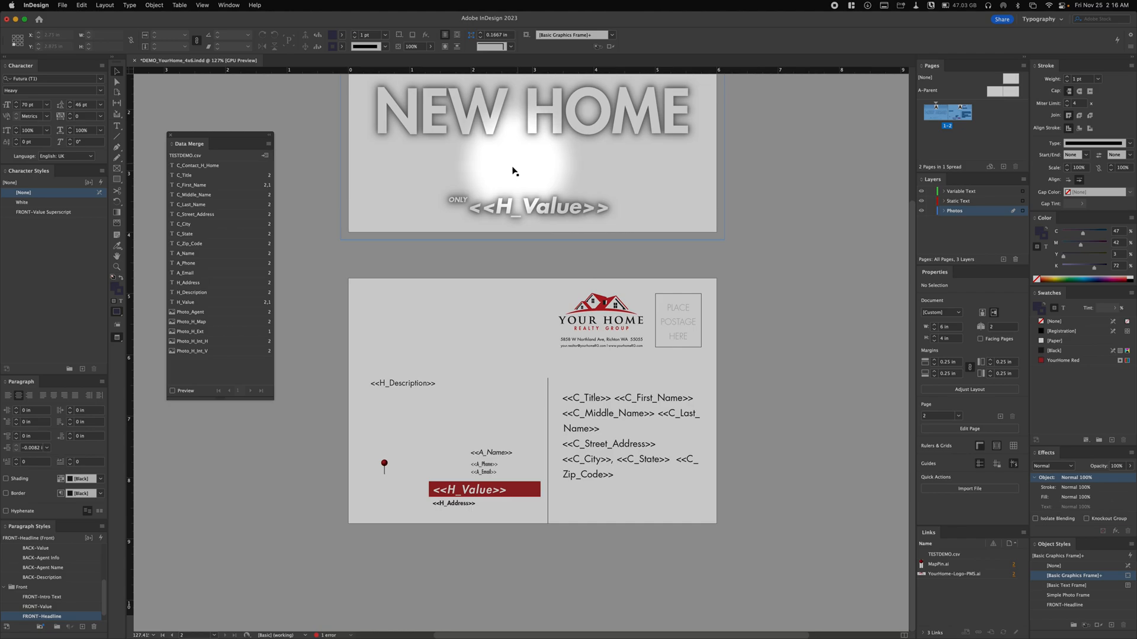
key("space")
left_click_drag(699, 269, 697, 398)
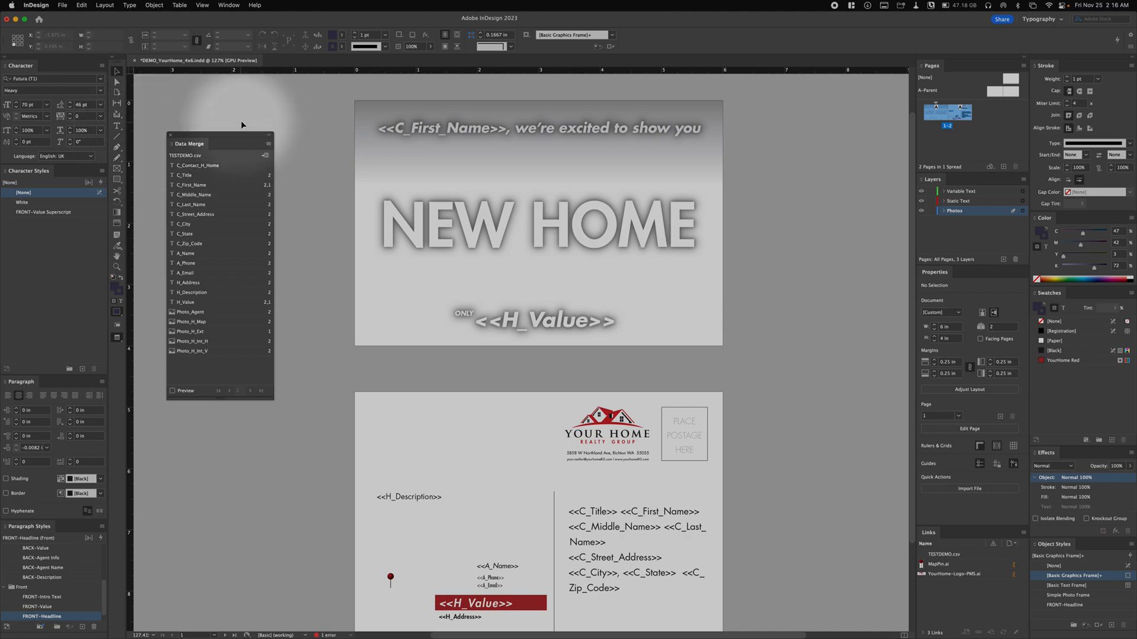
- Save the postcard document to the Desktop under the name DEMO-TEST as an InDesign 2023 document
left_click(63, 5)
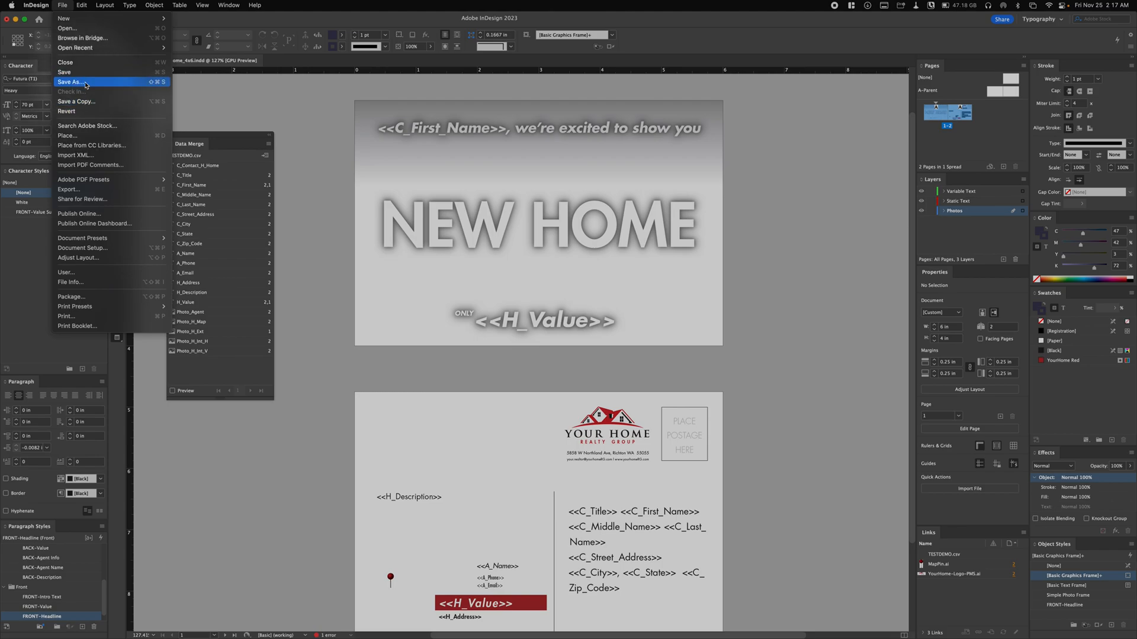
left_click(350, 130)
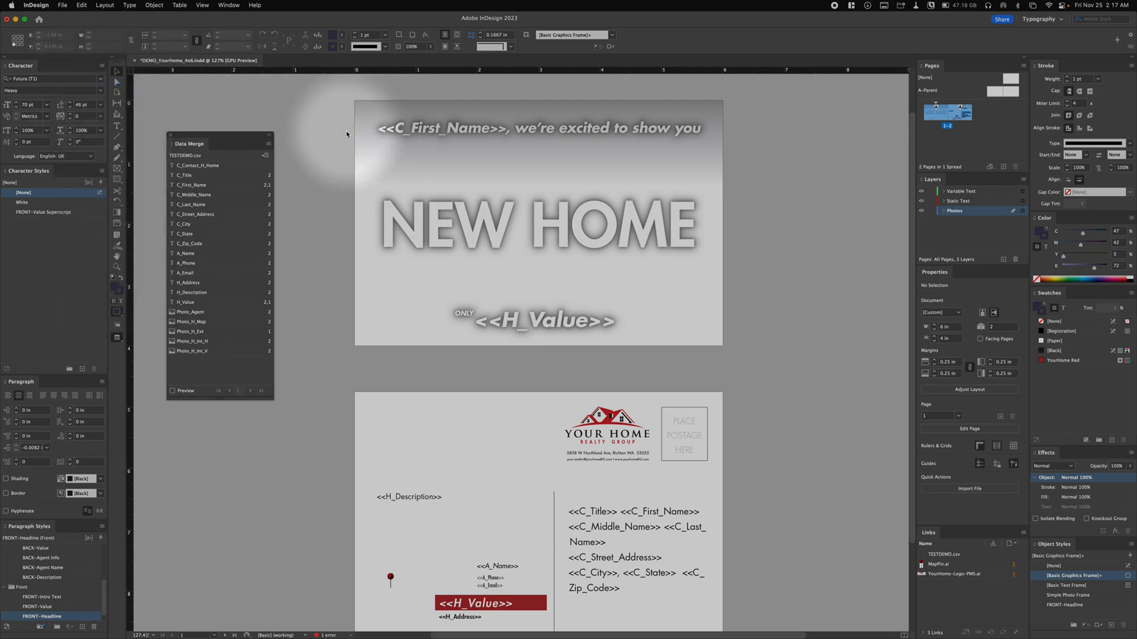
key("super+shift+s")
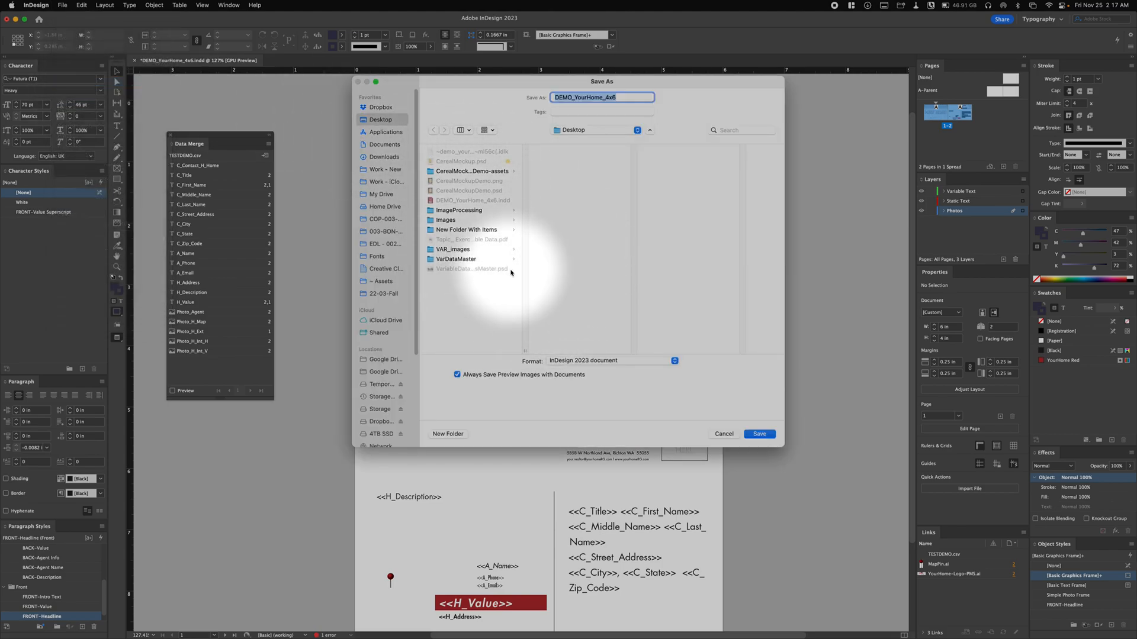
left_click(625, 95)
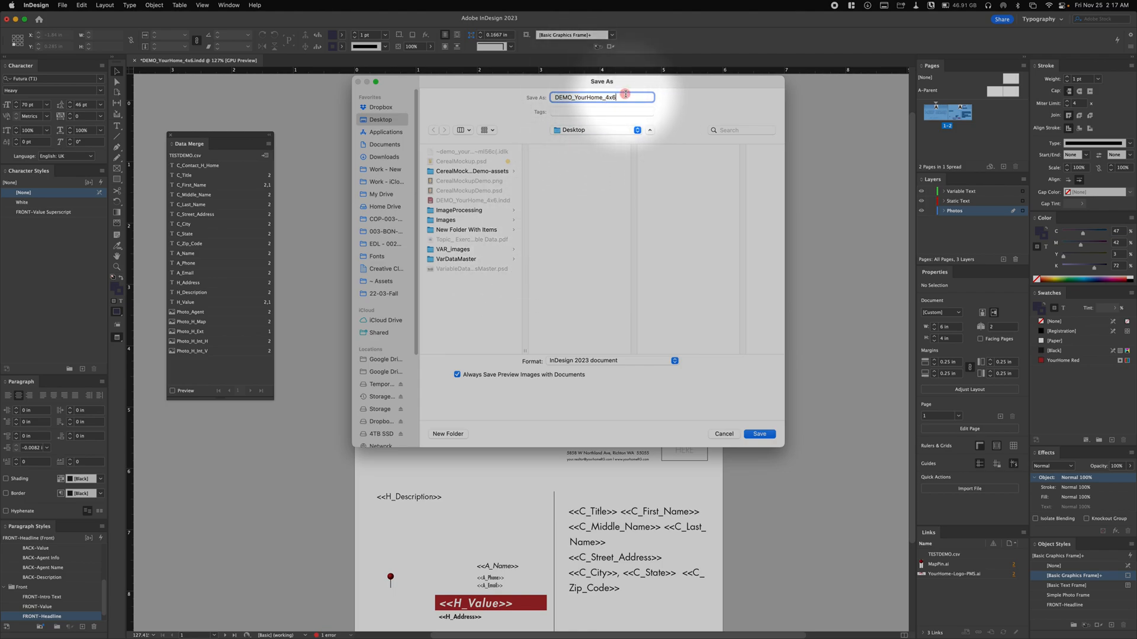
double_click(628, 97)
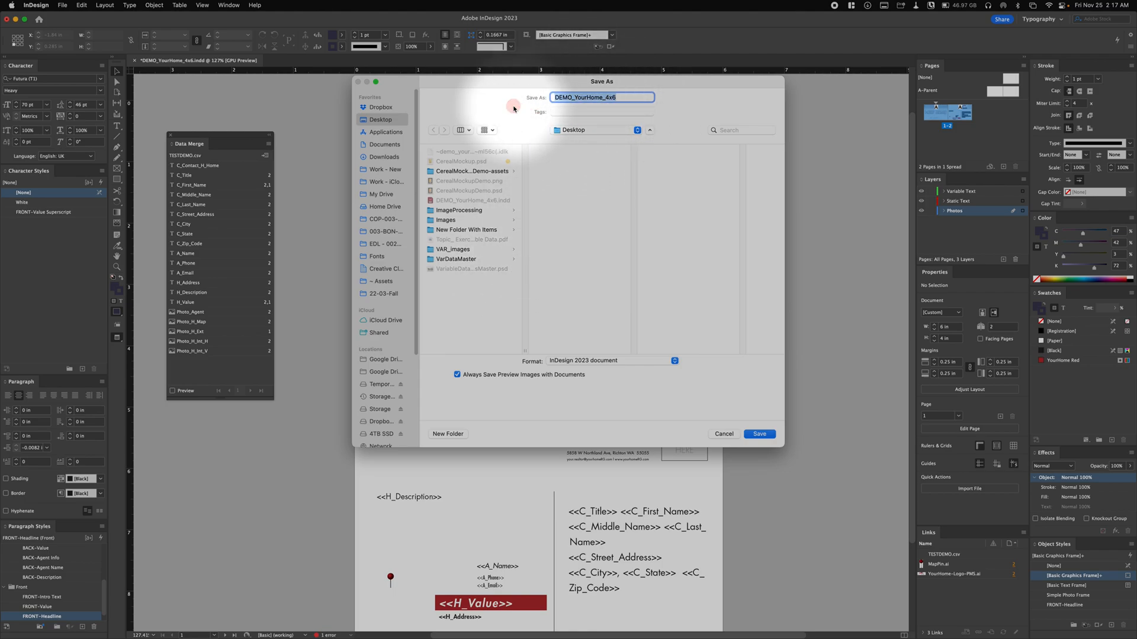
type("DEMO-TEST")
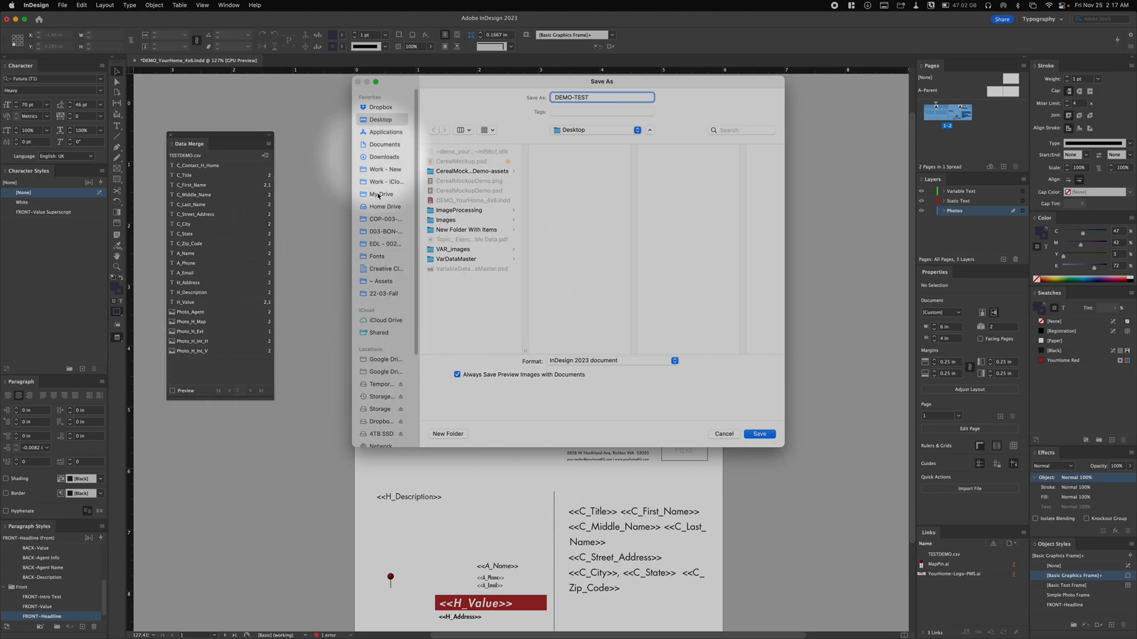
left_click(760, 433)
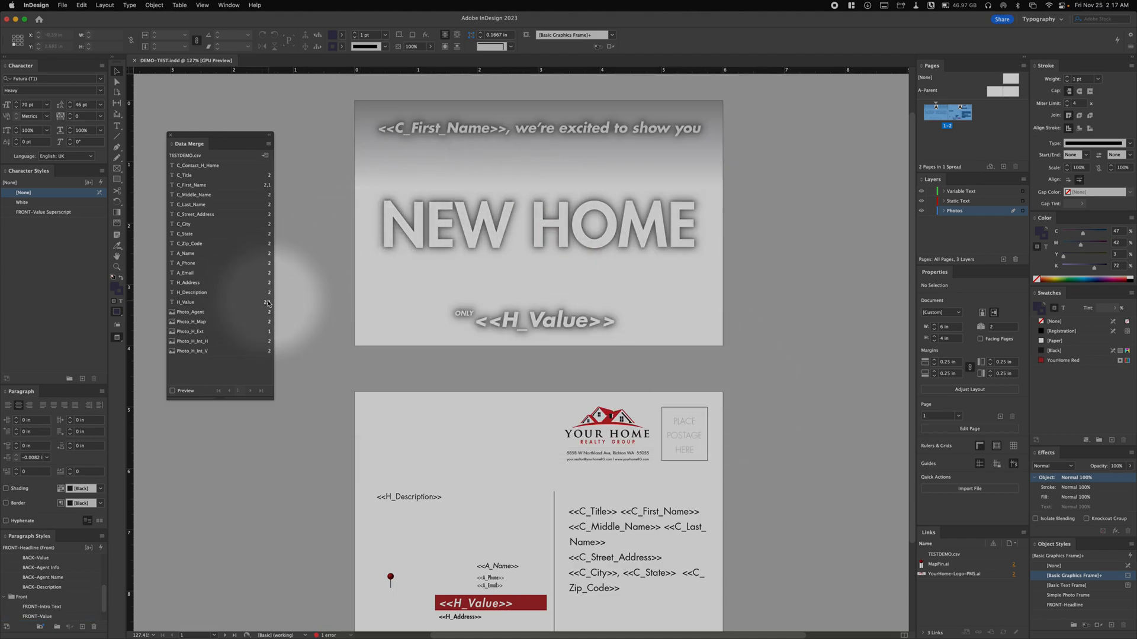
left_click_drag(193, 144, 200, 159)
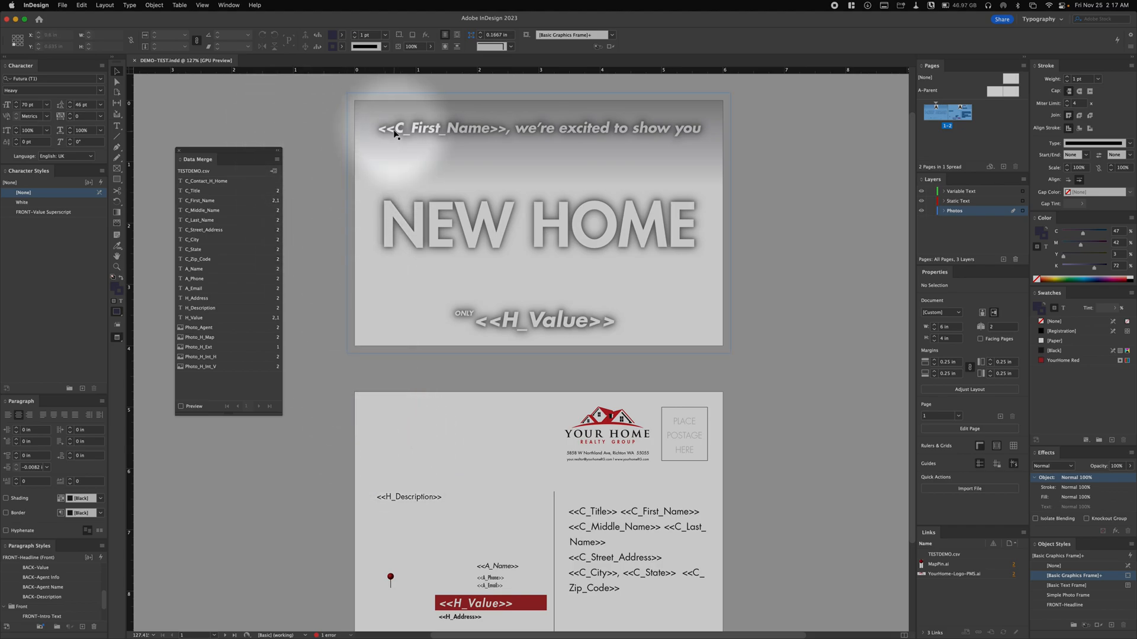
left_click(343, 130)
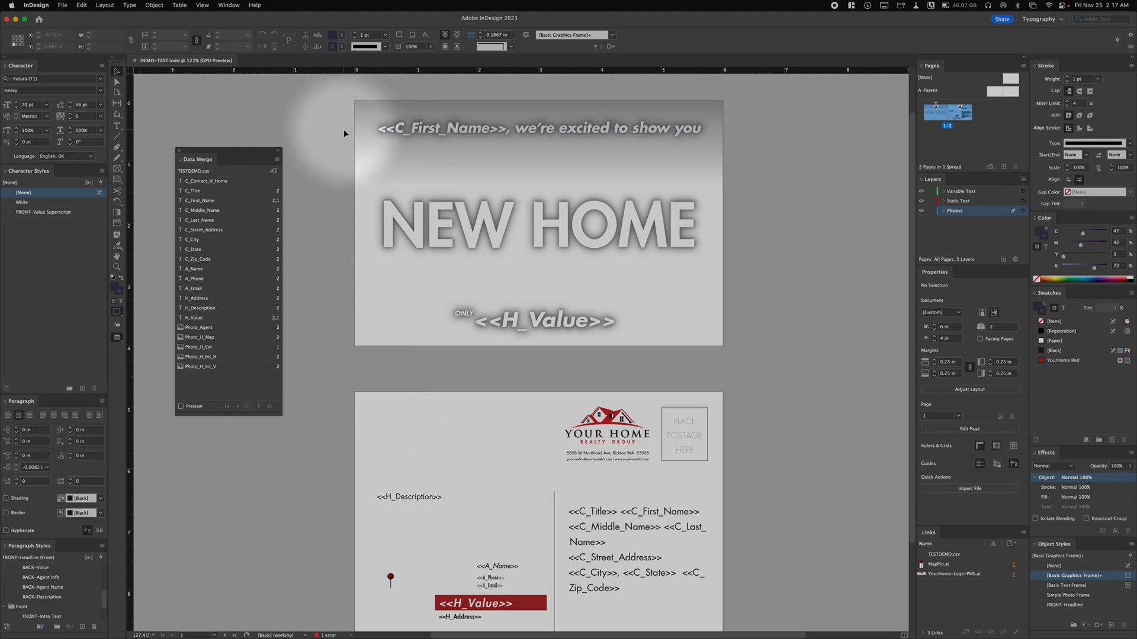
scroll(343, 129, "down", 2)
left_click(347, 148)
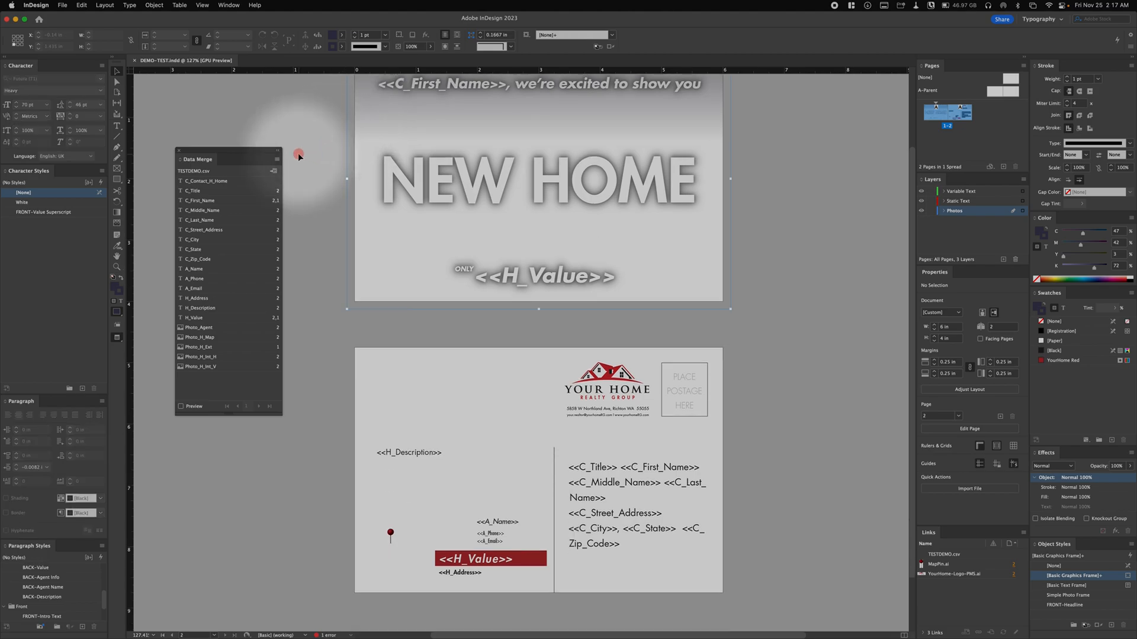
left_click(298, 151)
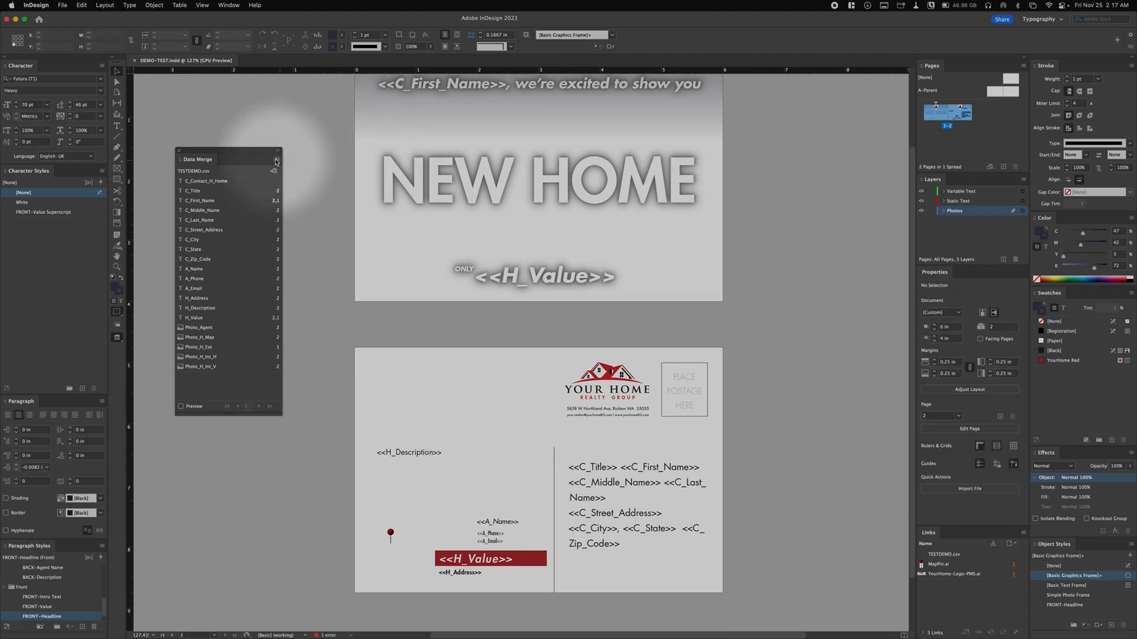
- Configure a merged document with image fitting set to Fill Frames Proportionally and blank lines removed for empty fields
left_click(276, 160)
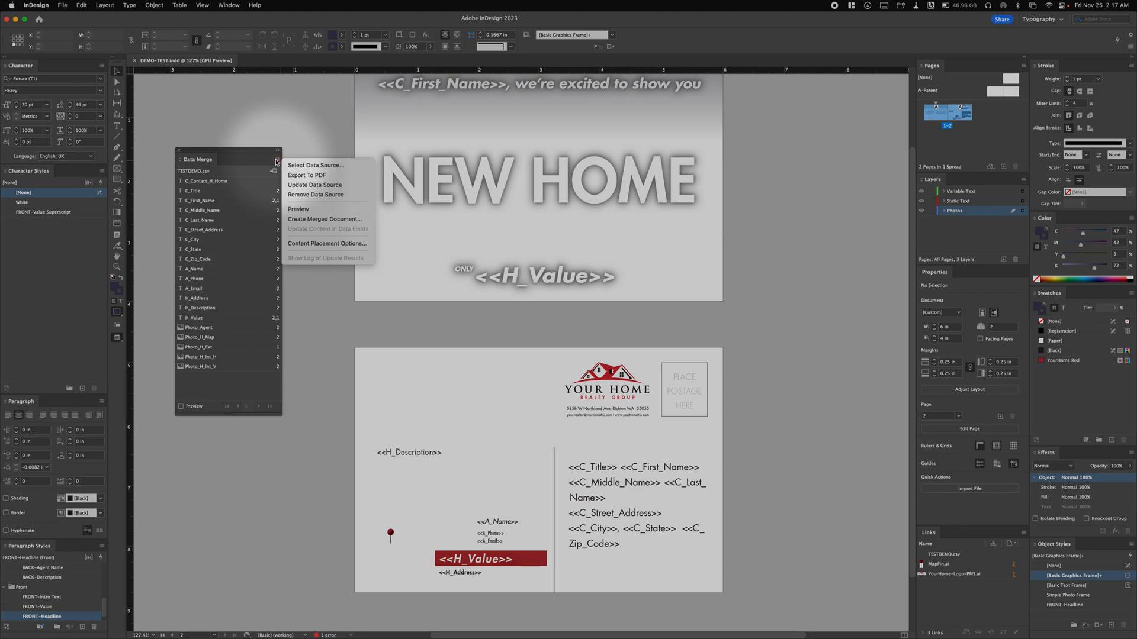
left_click(331, 234)
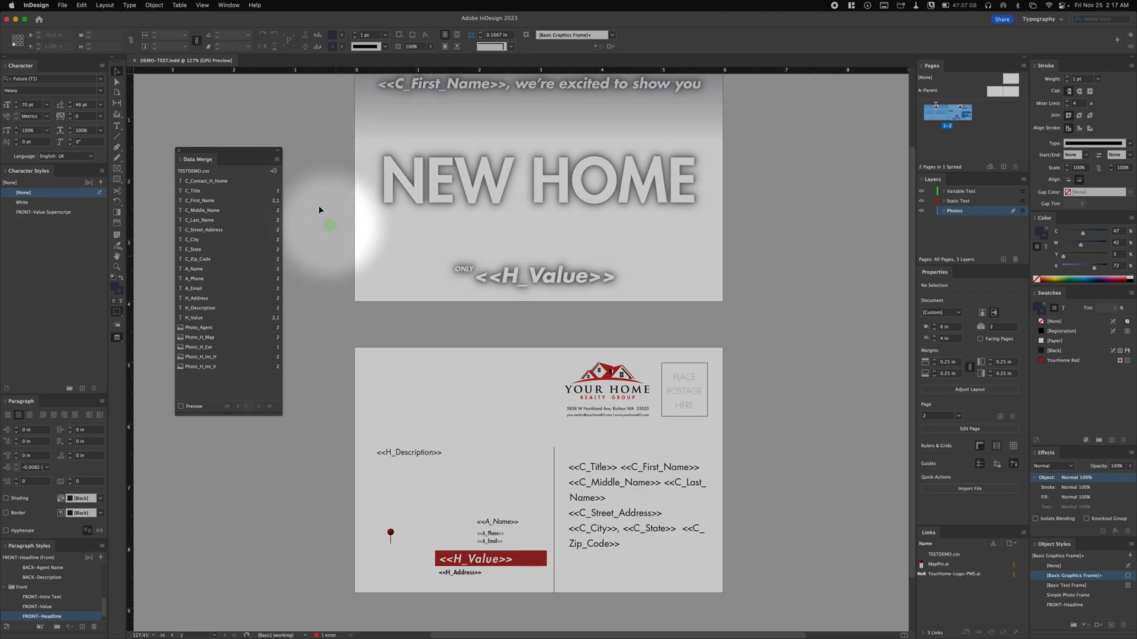
left_click(277, 159)
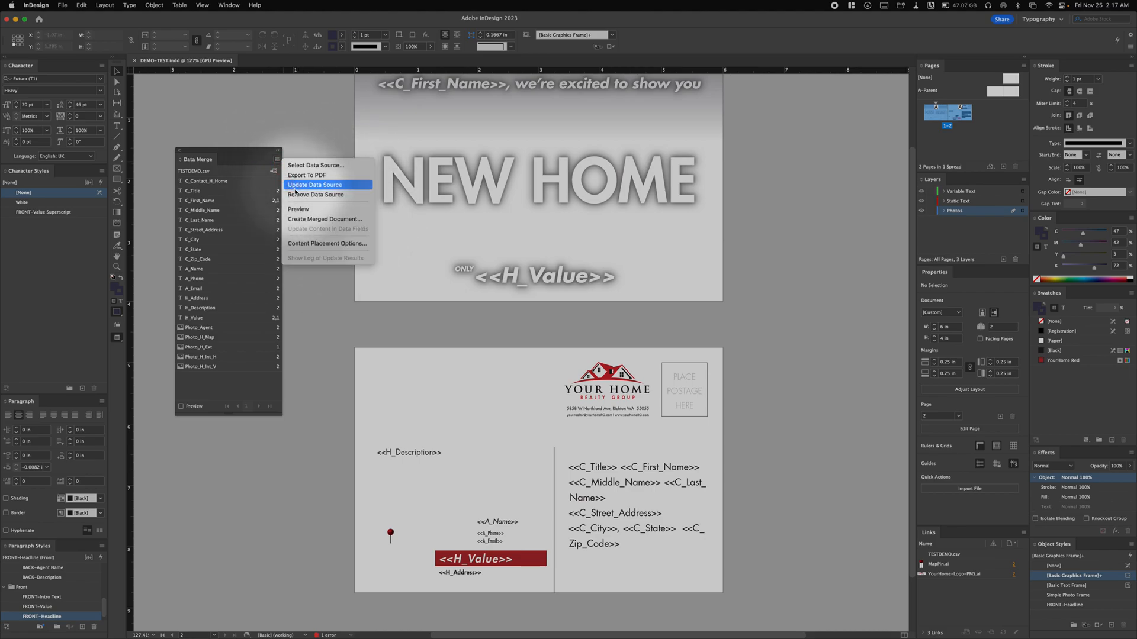
left_click(355, 223)
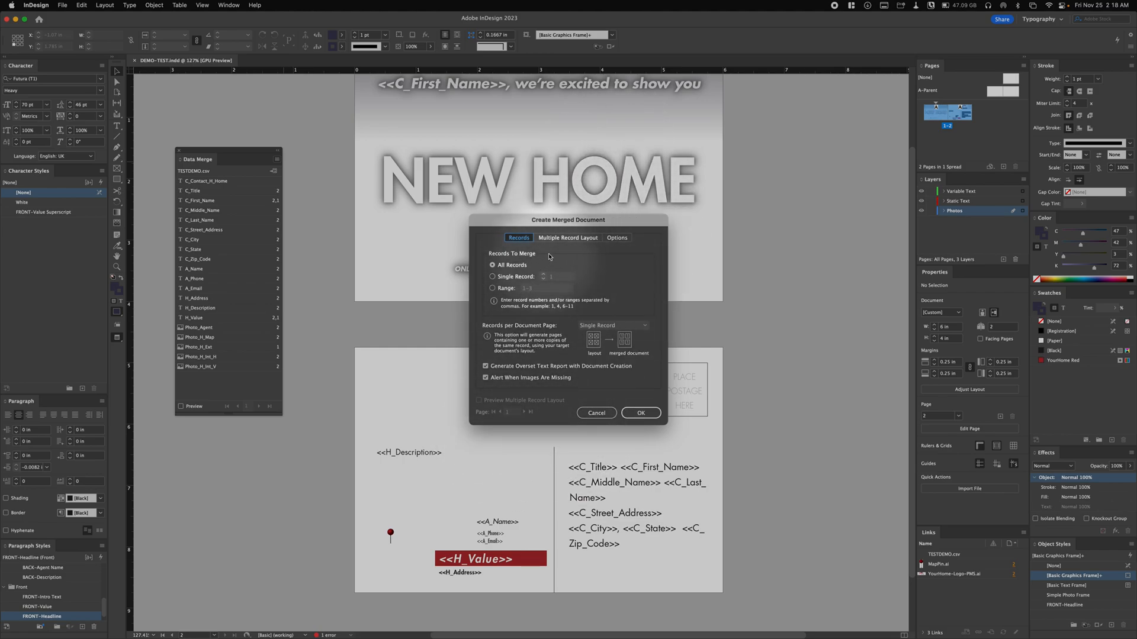
left_click(569, 238)
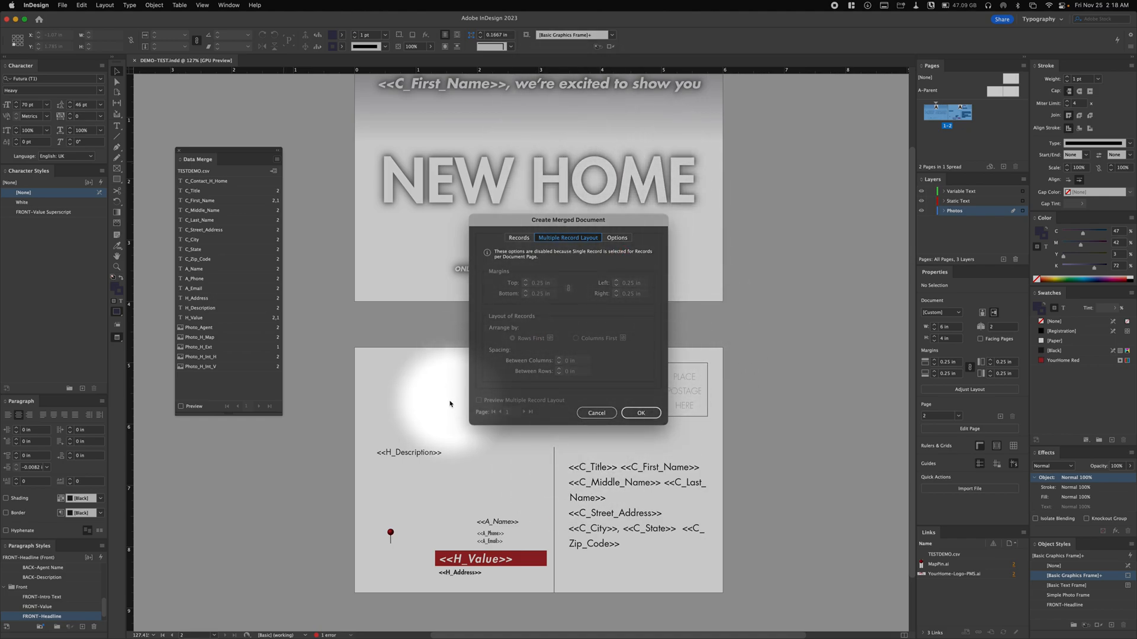
left_click(625, 239)
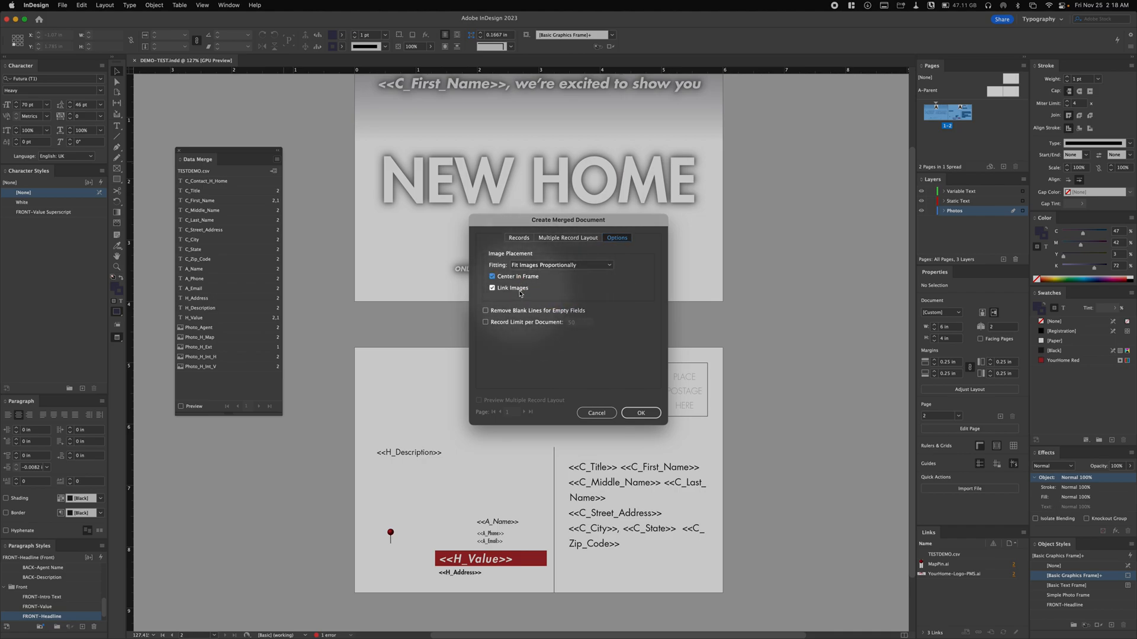
left_click(538, 267)
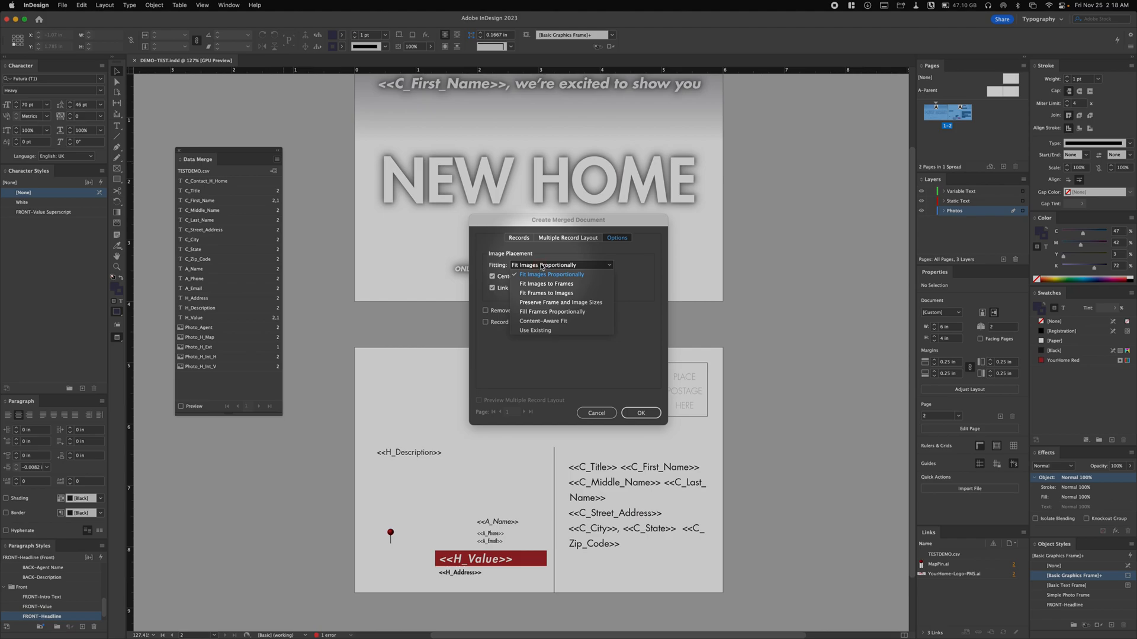
left_click(545, 312)
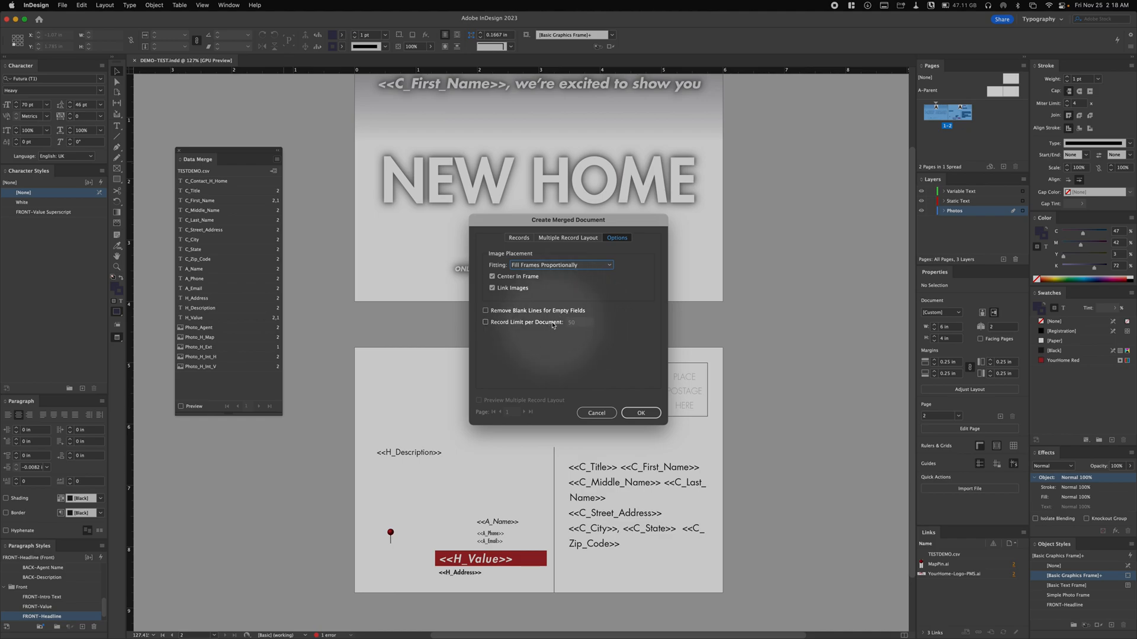
left_click(485, 310)
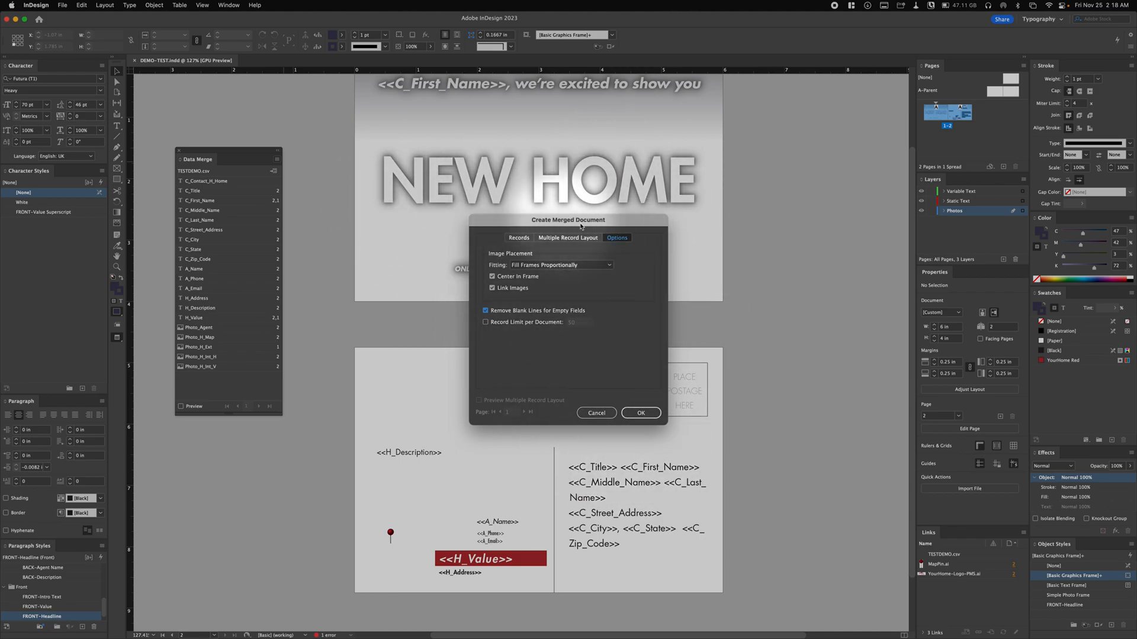
- Review the merge settings, generate the merged document for all records, and dismiss the overset text report
left_click(568, 238)
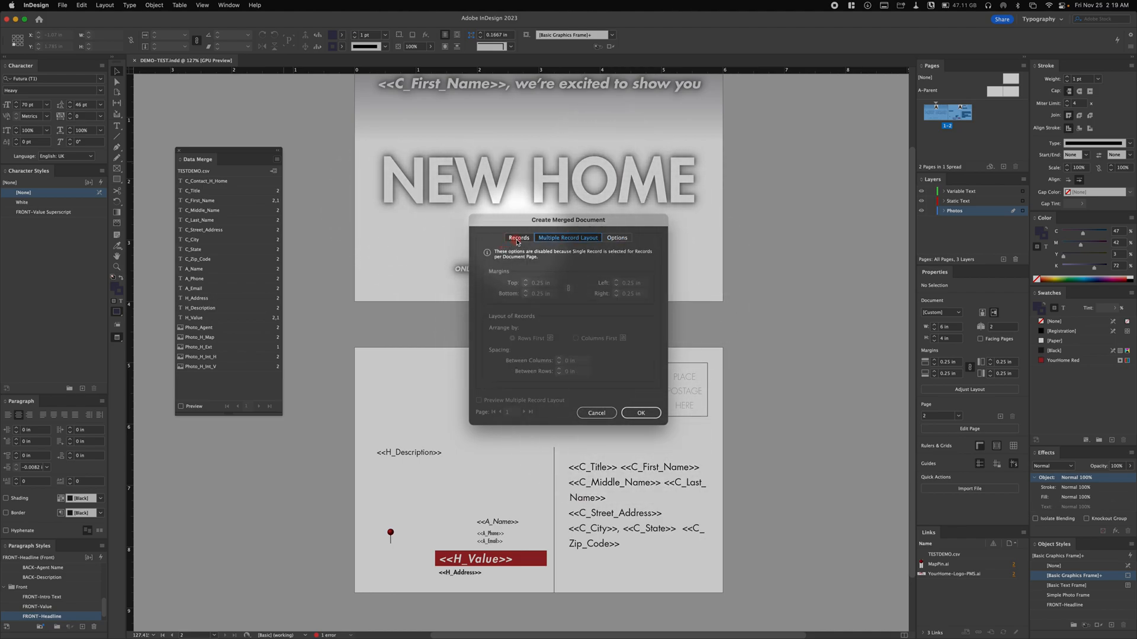
left_click(508, 241)
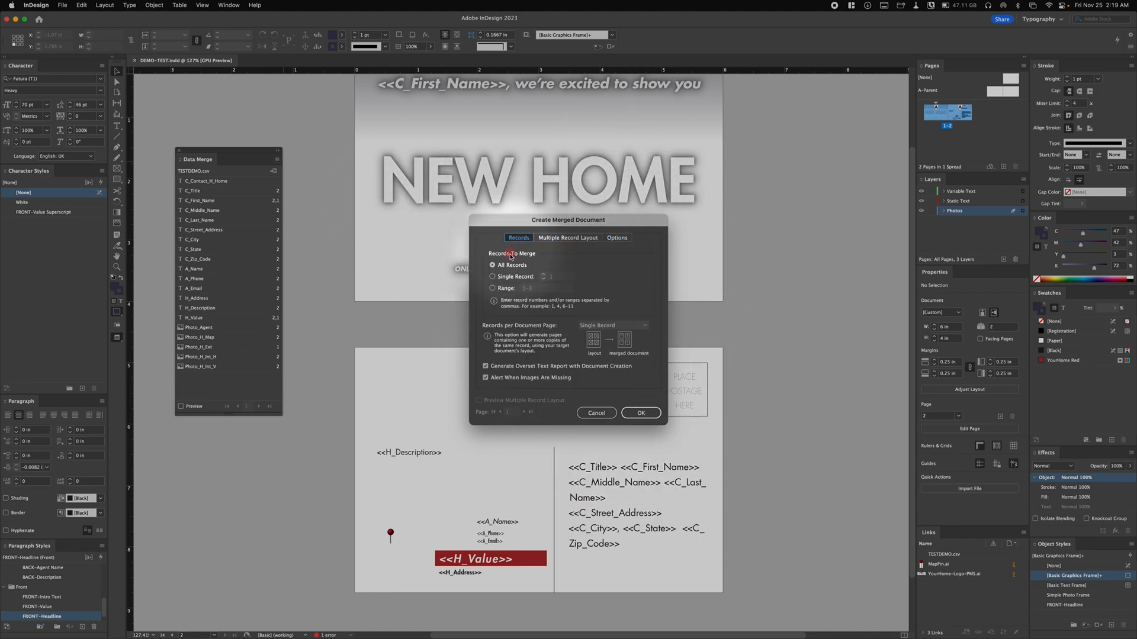
left_click(616, 237)
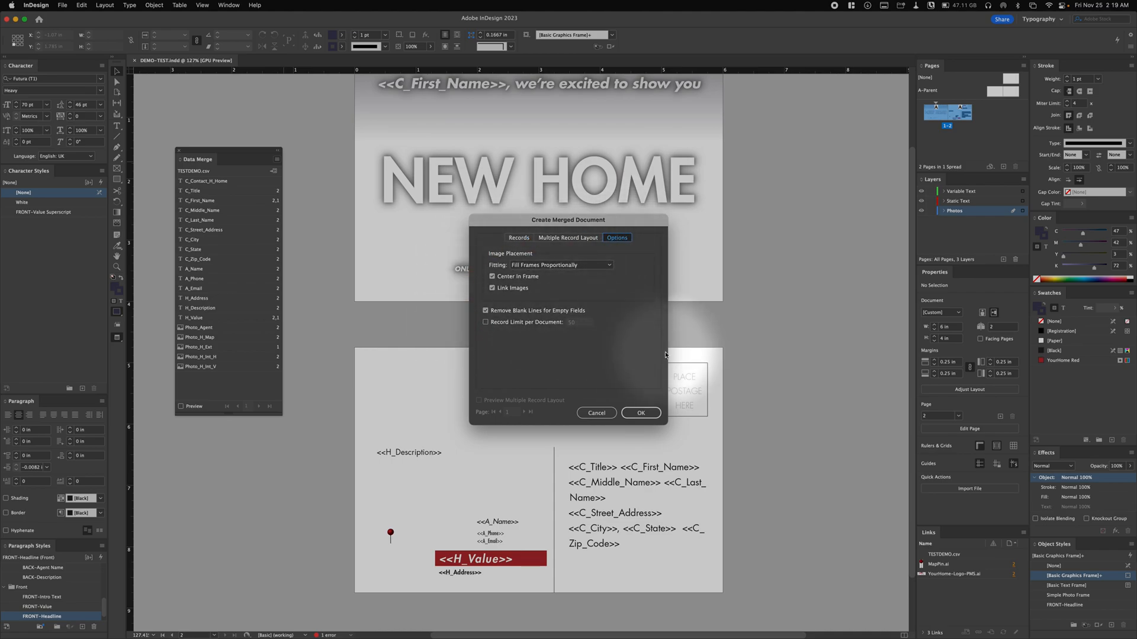
left_click(634, 419)
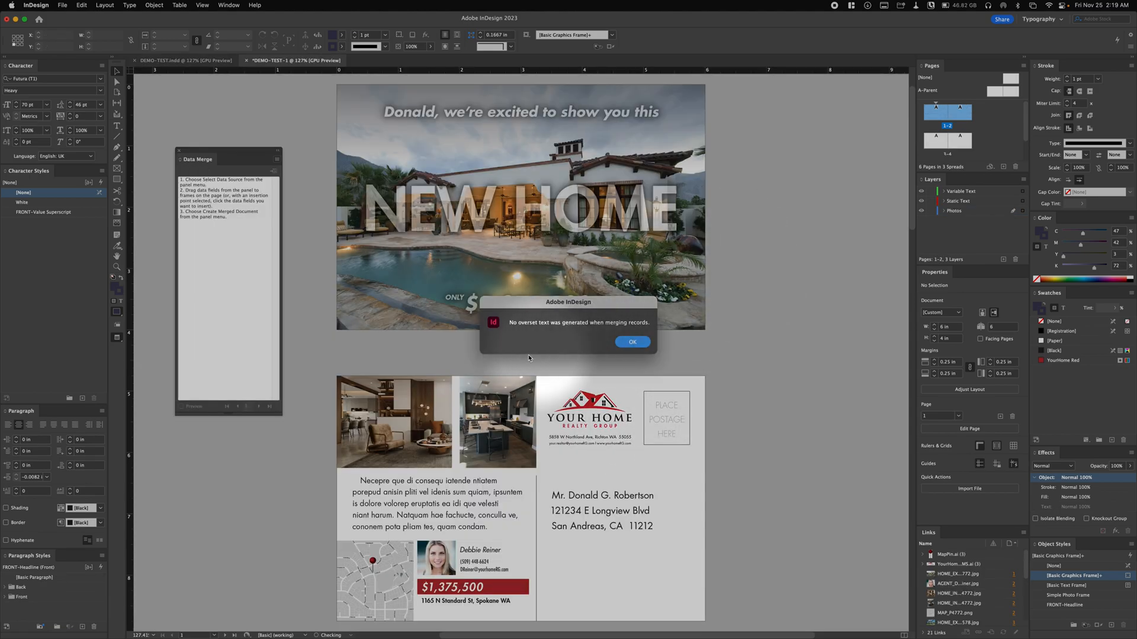
left_click(630, 343)
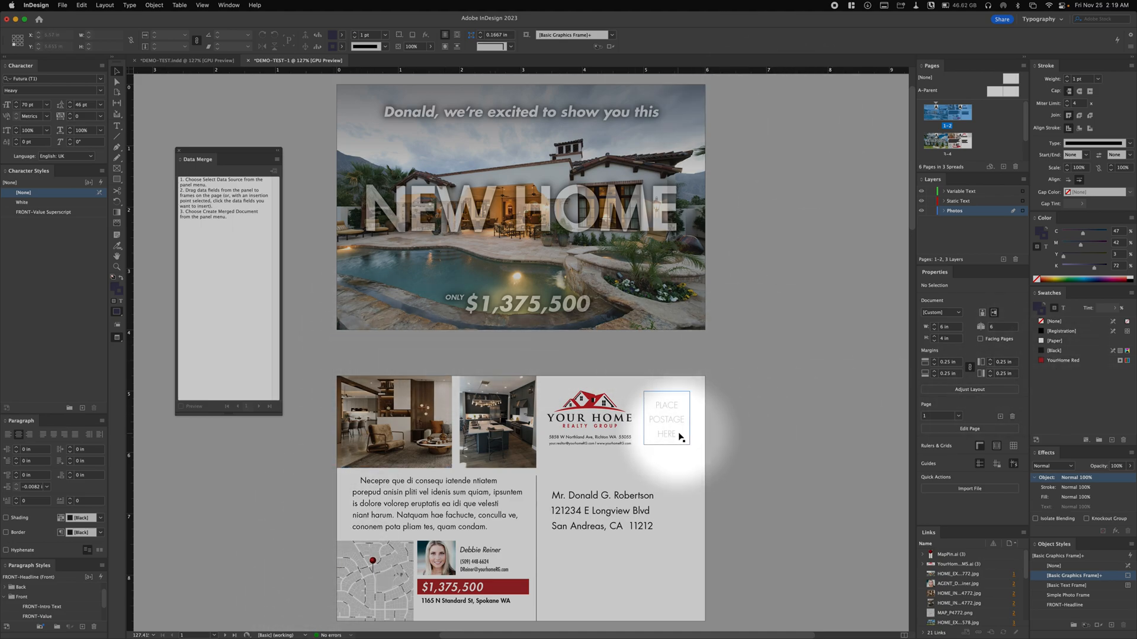
- Examine the fronts and backs of the merged postcards to check the filled-in text and images for each record
left_click(660, 428, "alt+super")
left_click_drag(487, 453, 615, 498)
left_click_drag(680, 485, 690, 436)
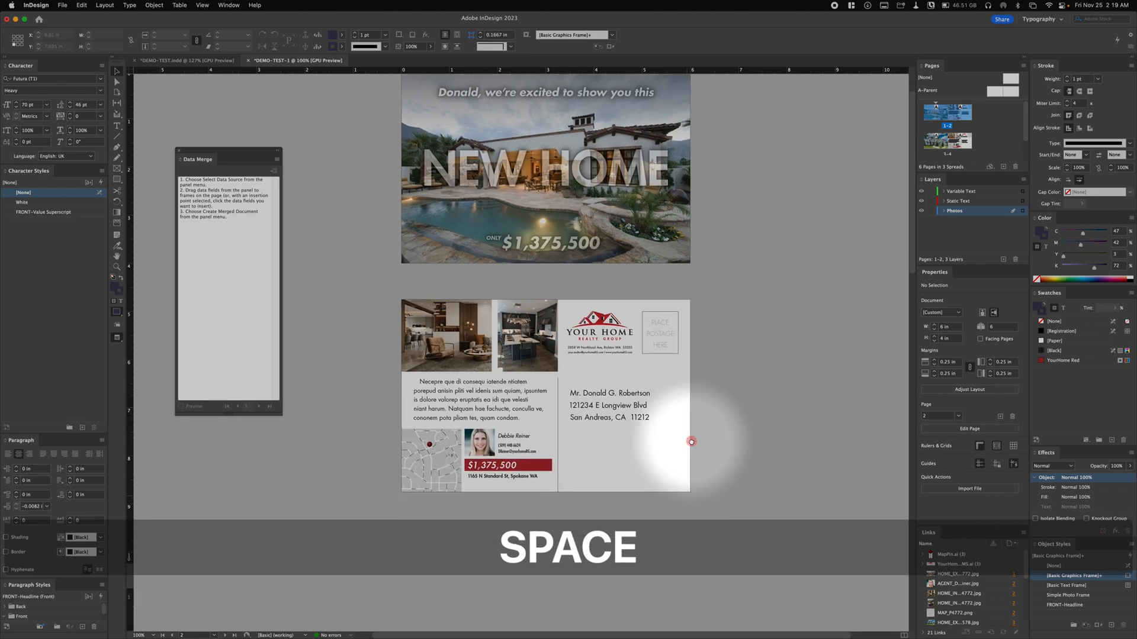
left_click_drag(659, 240, 649, 310)
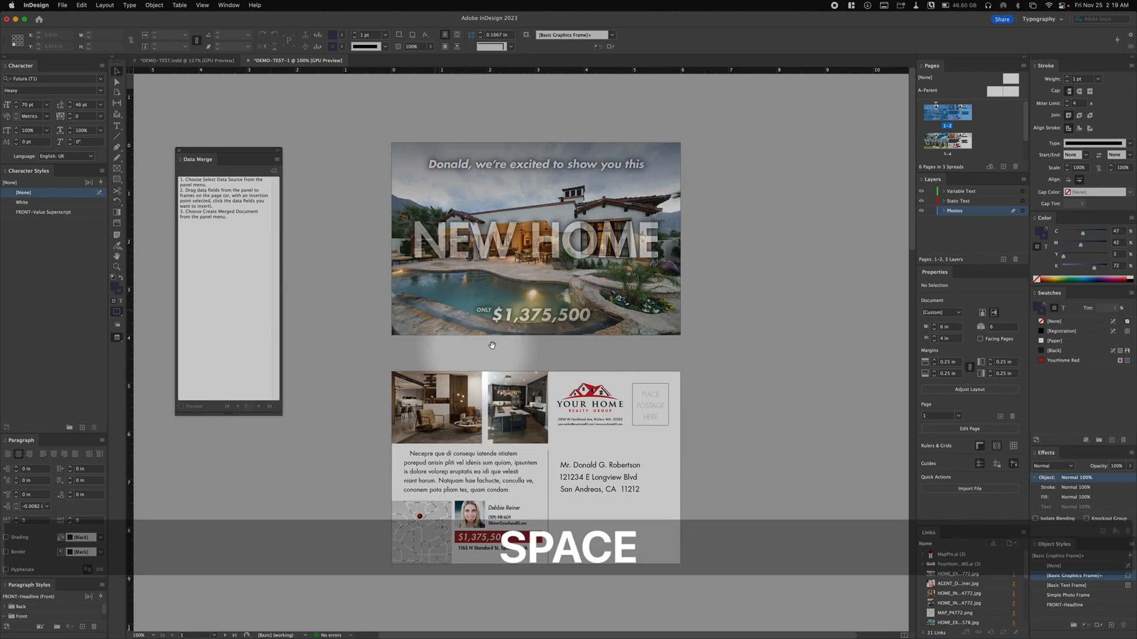
left_click_drag(541, 362, 533, 340)
left_click_drag(549, 470, 564, 311)
left_click_drag(572, 393, 542, 121)
left_click_drag(592, 291, 596, 119)
left_click_drag(598, 251, 619, 291)
scroll(619, 291, "down", 15)
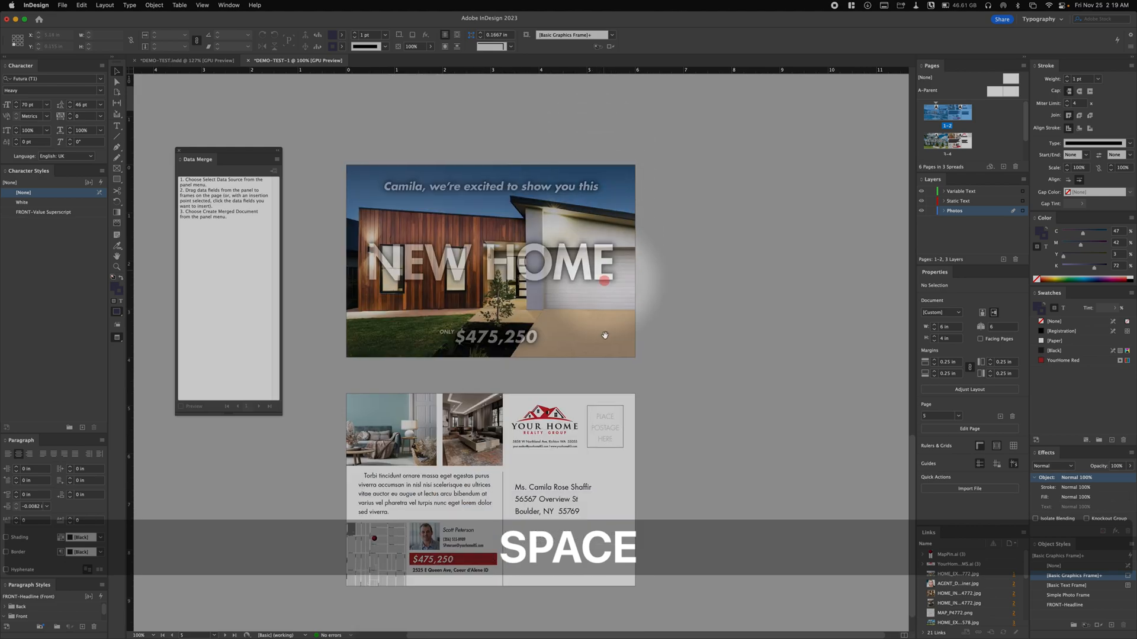
scroll(609, 320, "left", 2)
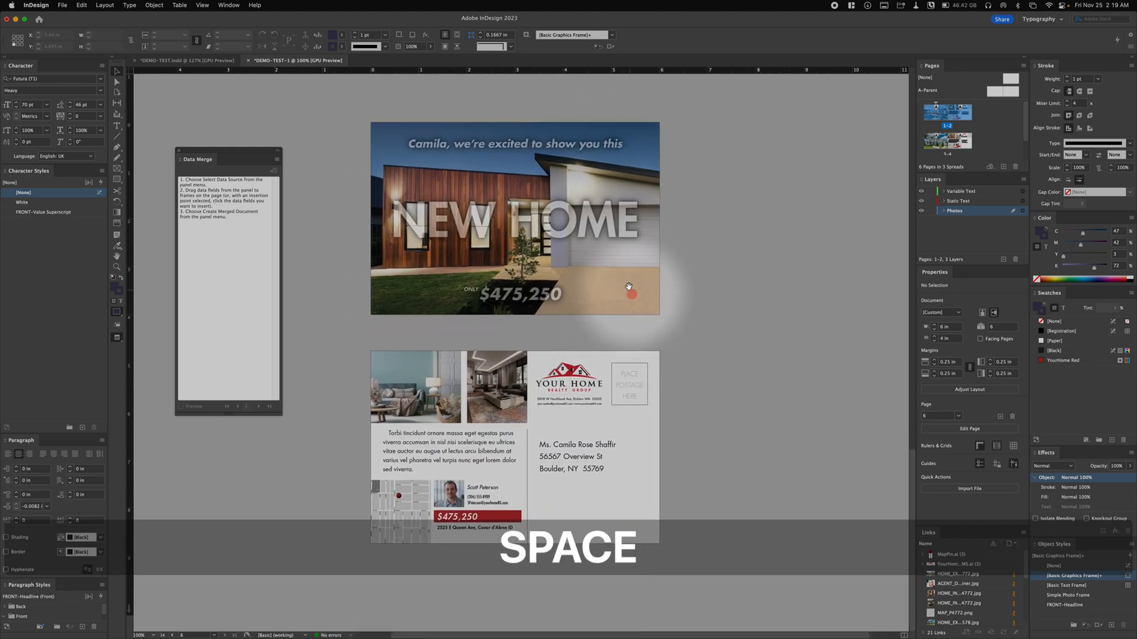
- Inspect the recipient's name line in the second merged postcard's mailing address for extra spaces around the name
left_click_drag(617, 273, 617, 290)
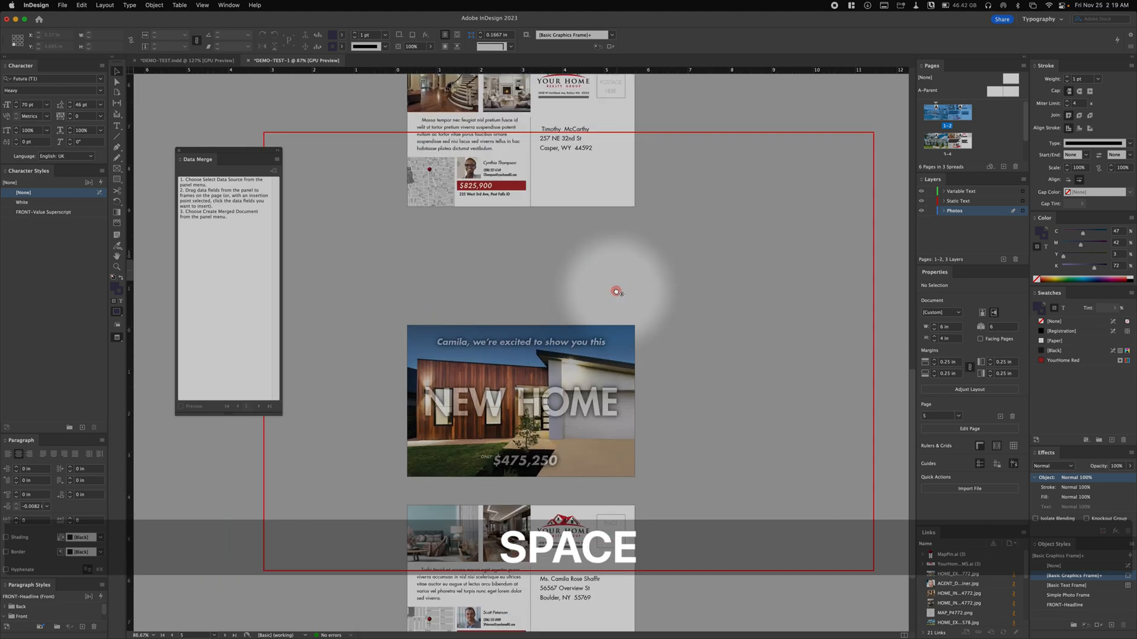
left_click_drag(647, 187, 729, 485)
left_click_drag(677, 310, 673, 387)
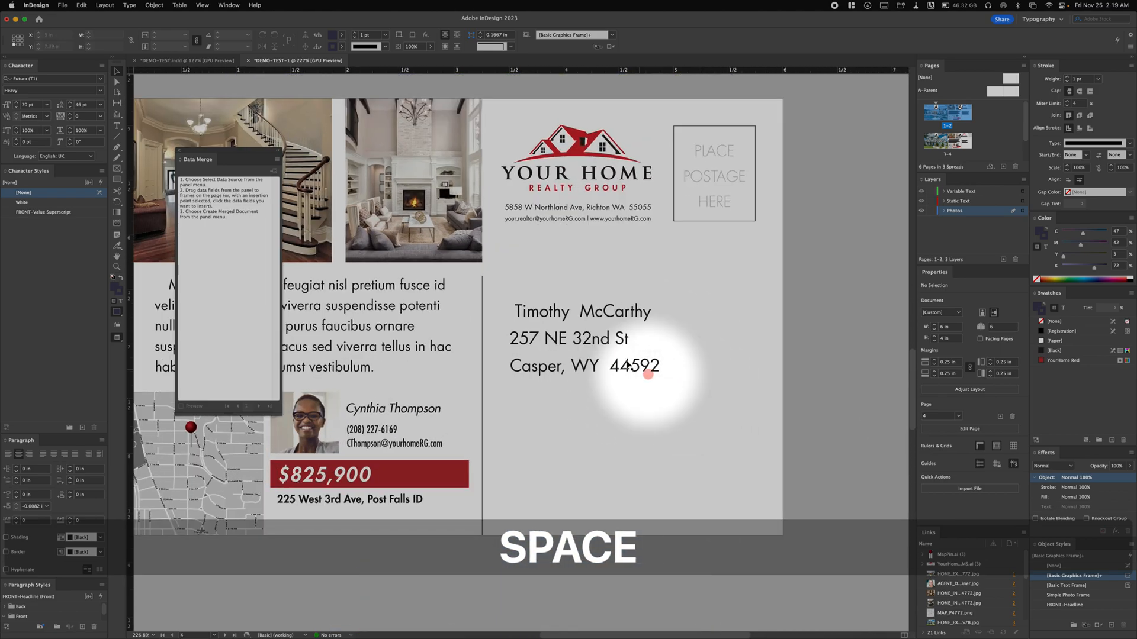
left_click(582, 318)
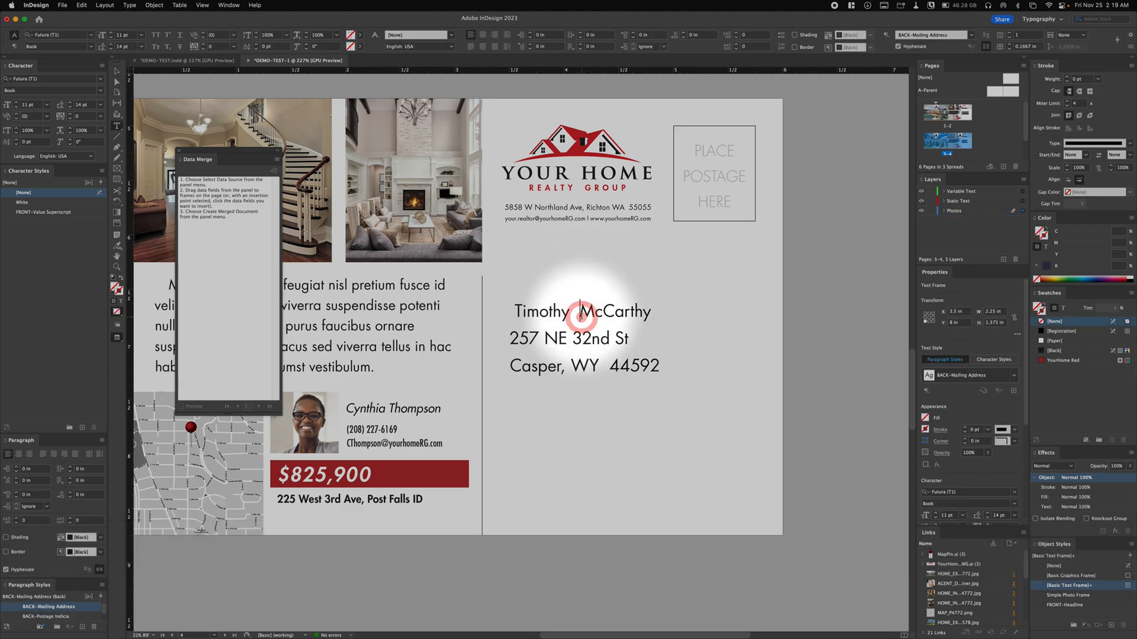
double_click(582, 319)
left_click(514, 311)
left_click_drag(515, 310, 569, 310)
left_click(580, 311)
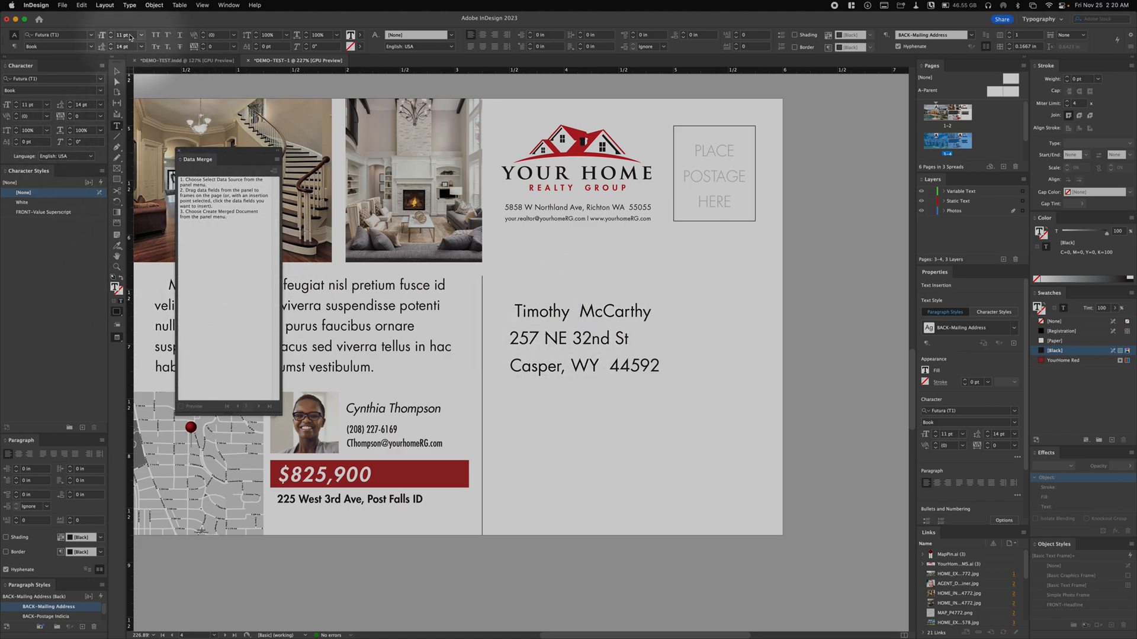
left_click(117, 71)
left_click(664, 325)
left_click(808, 354)
key("super+0")
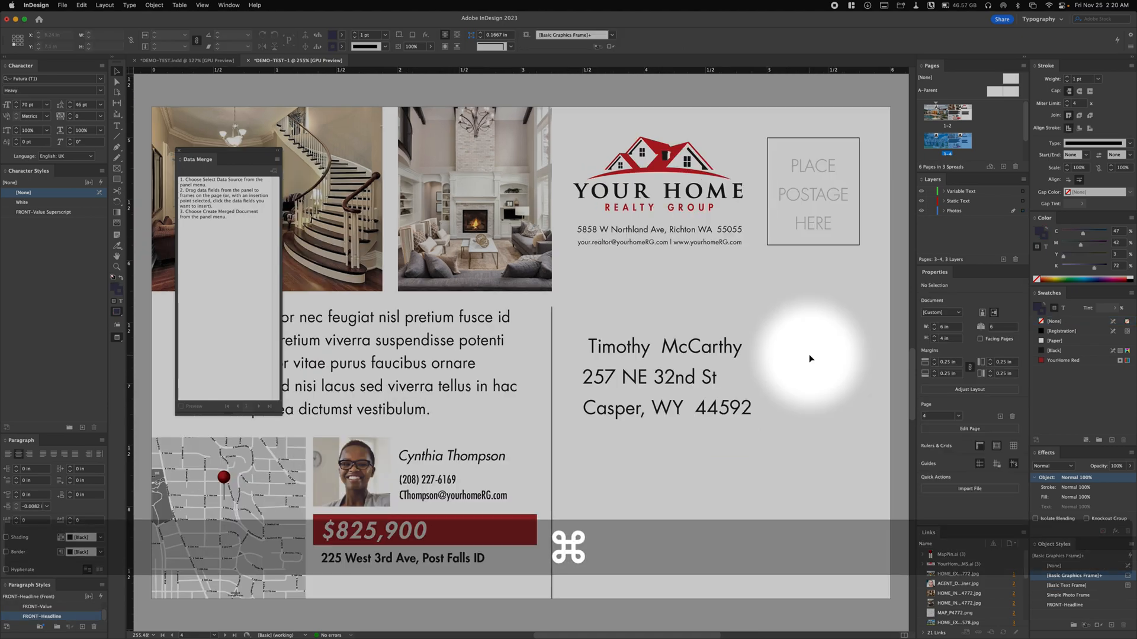
key("space")
left_click(533, 381, "alt+super")
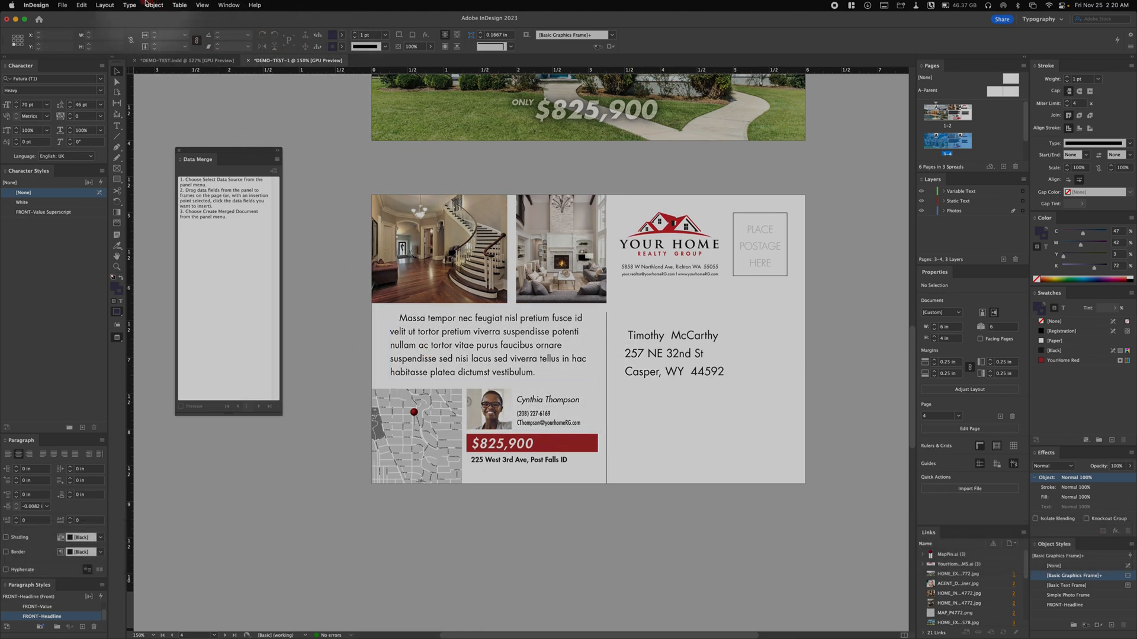
left_click(62, 5)
left_click(329, 153)
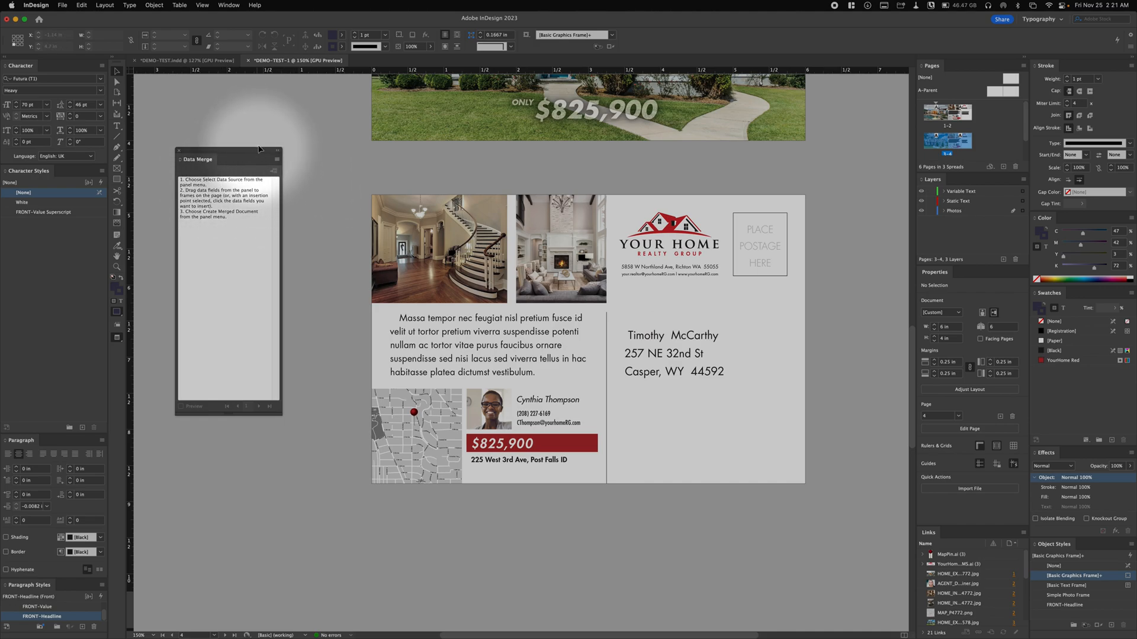
left_click_drag(253, 152, 254, 154)
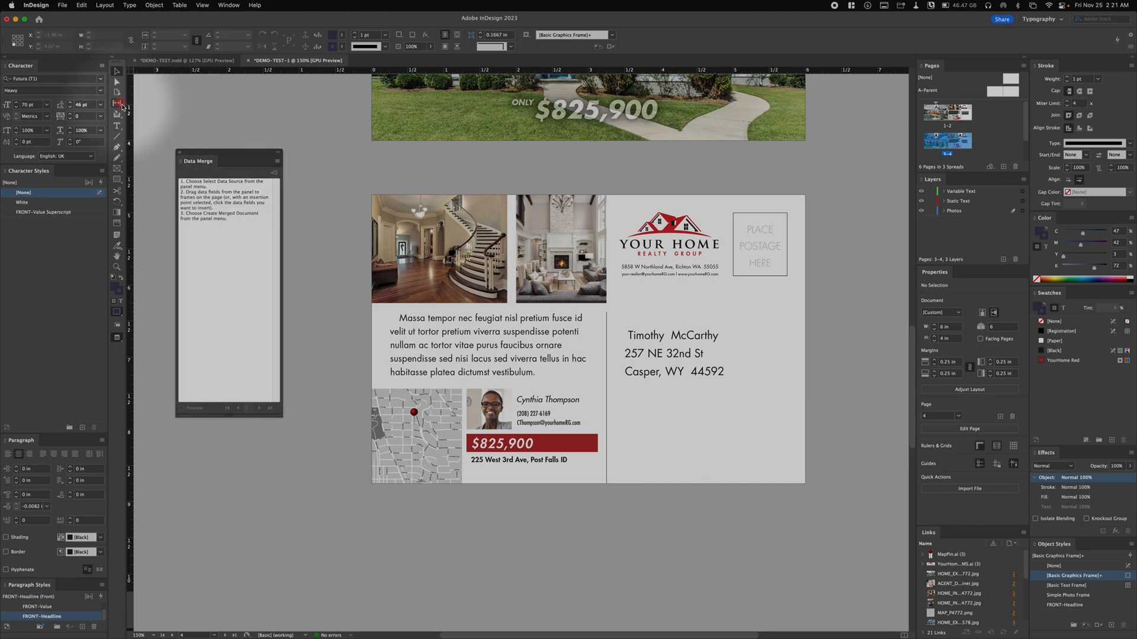